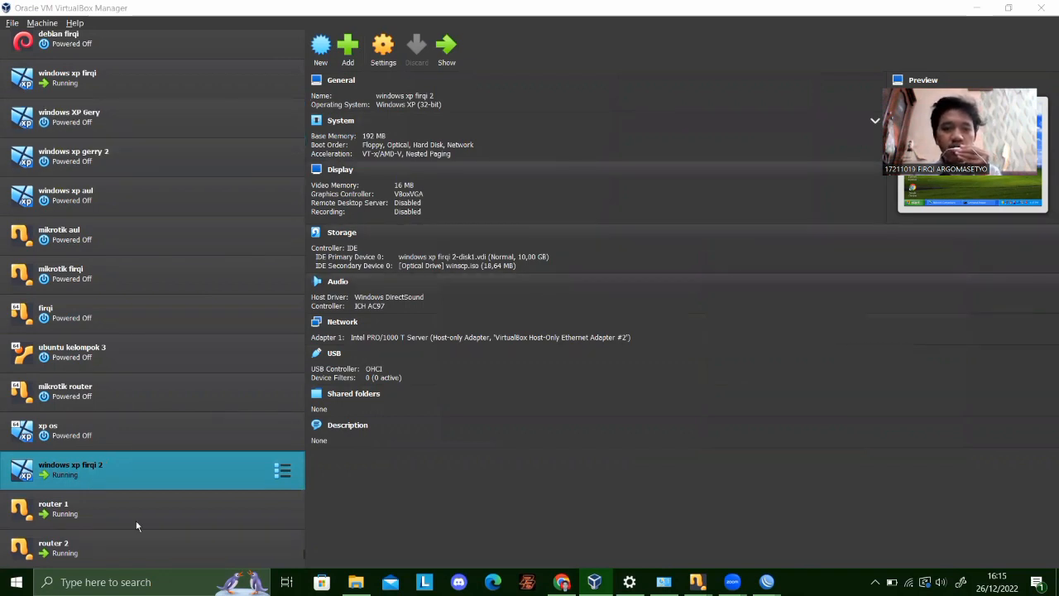
Switch to WinBox, connect to router1 at MAC address 08:00:27:4D:4D:74 as admin and dismiss the licence notice.
{"action": "left_click", "coordinate": [976, 9]}
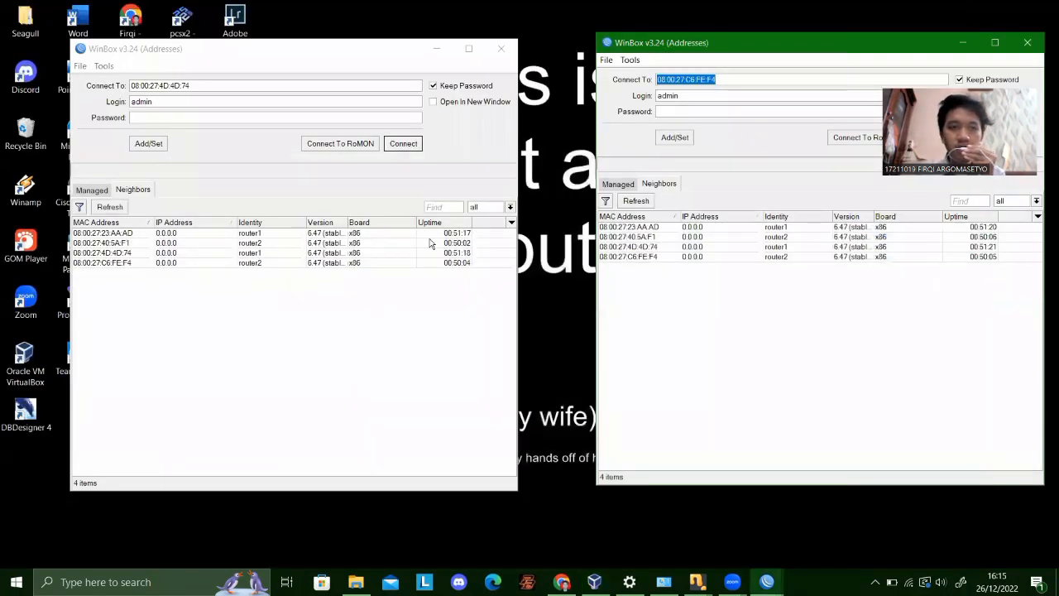
{"action": "left_click", "coordinate": [110, 253]}
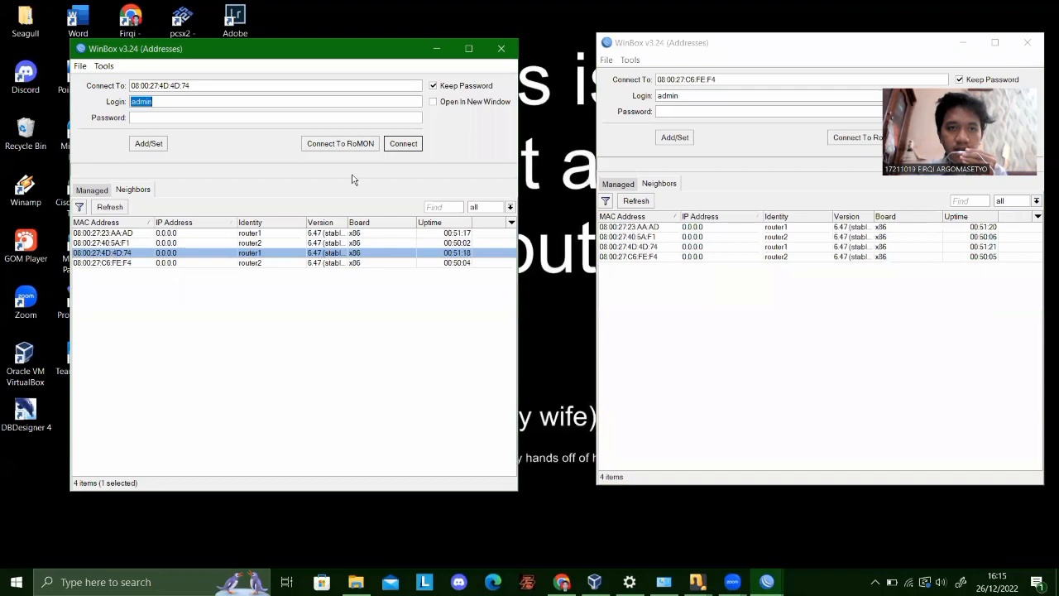
{"action": "left_click", "coordinate": [404, 144]}
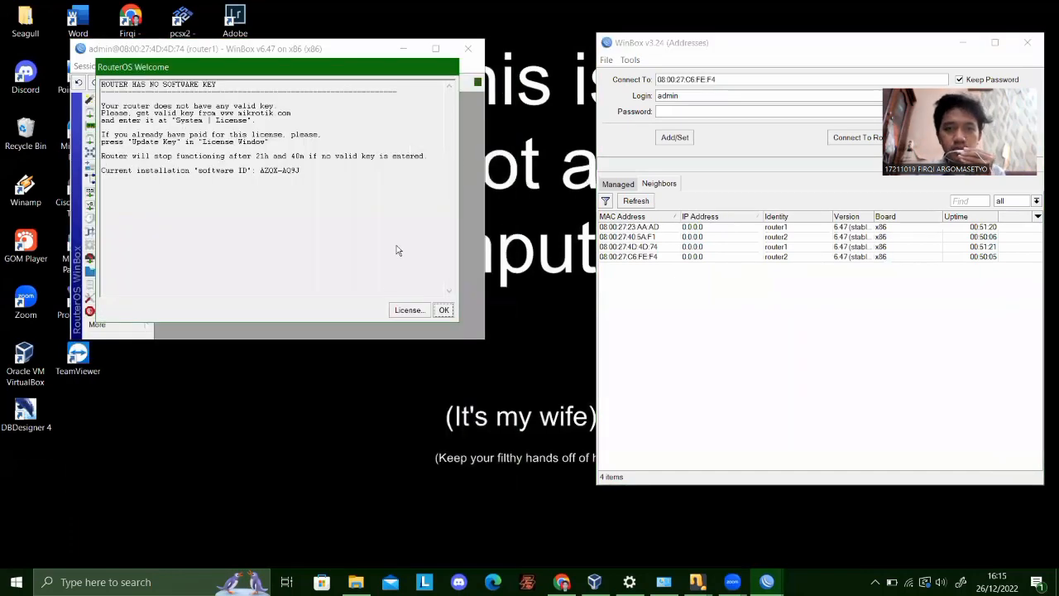
{"action": "left_click", "coordinate": [444, 310]}
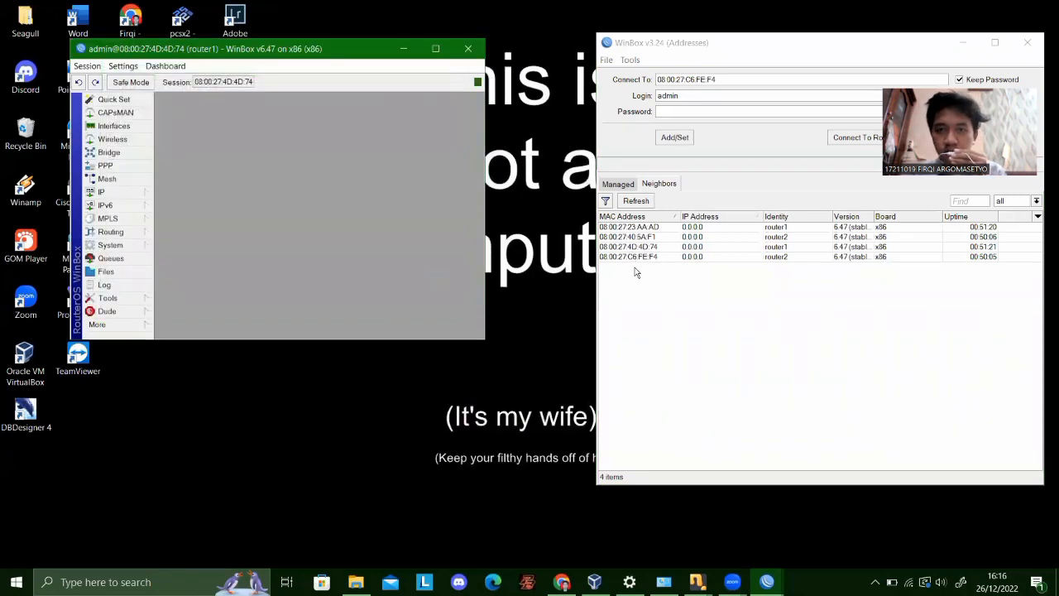
Add the IP address 192.168.10.254/24 on interface ether1 of router1.
{"action": "left_click", "coordinate": [114, 196]}
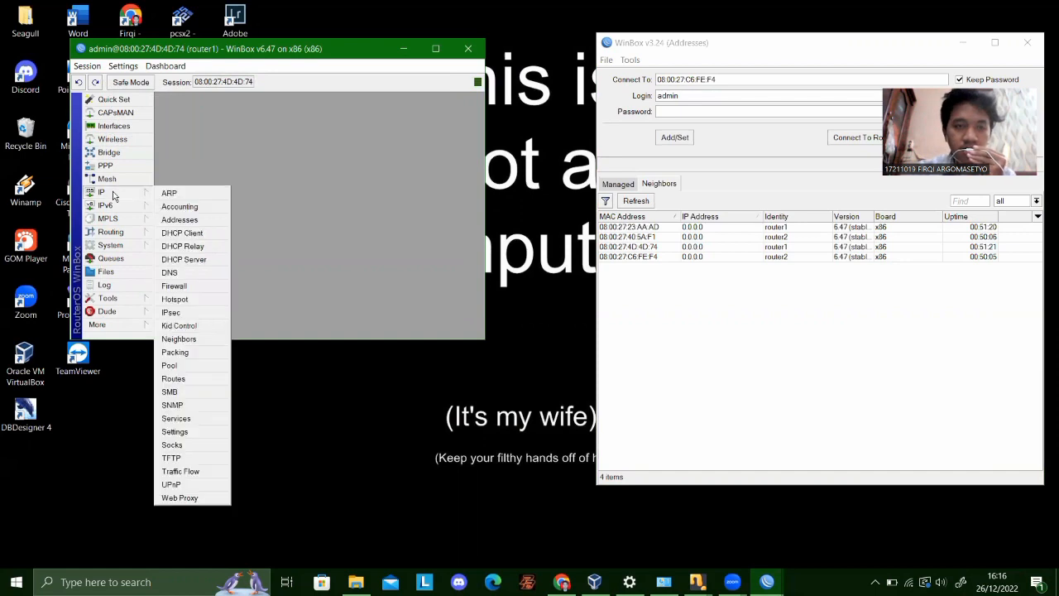
{"action": "left_click", "coordinate": [185, 220]}
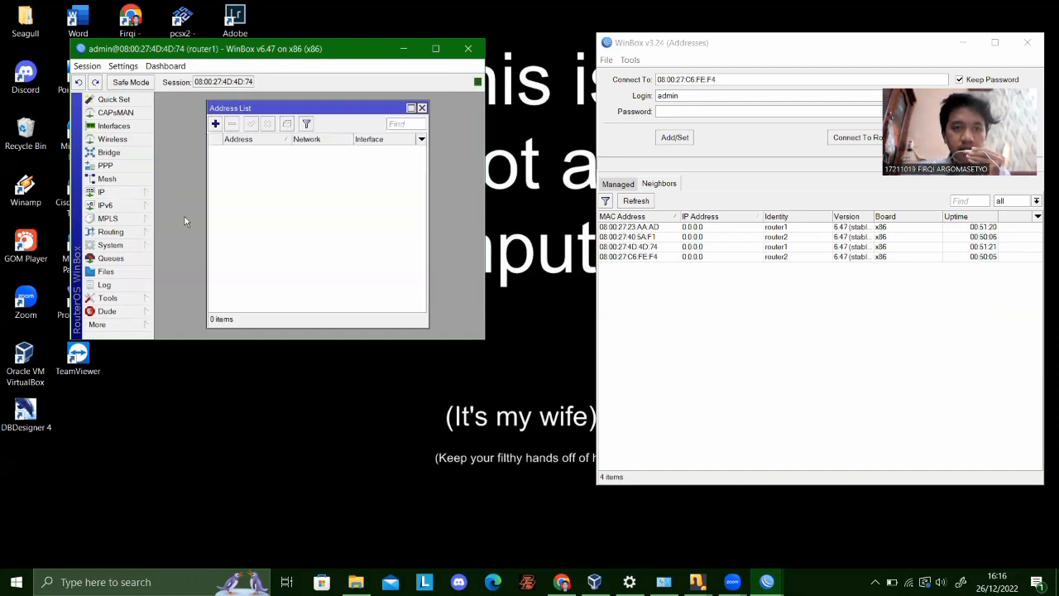
{"action": "left_click", "coordinate": [215, 124]}
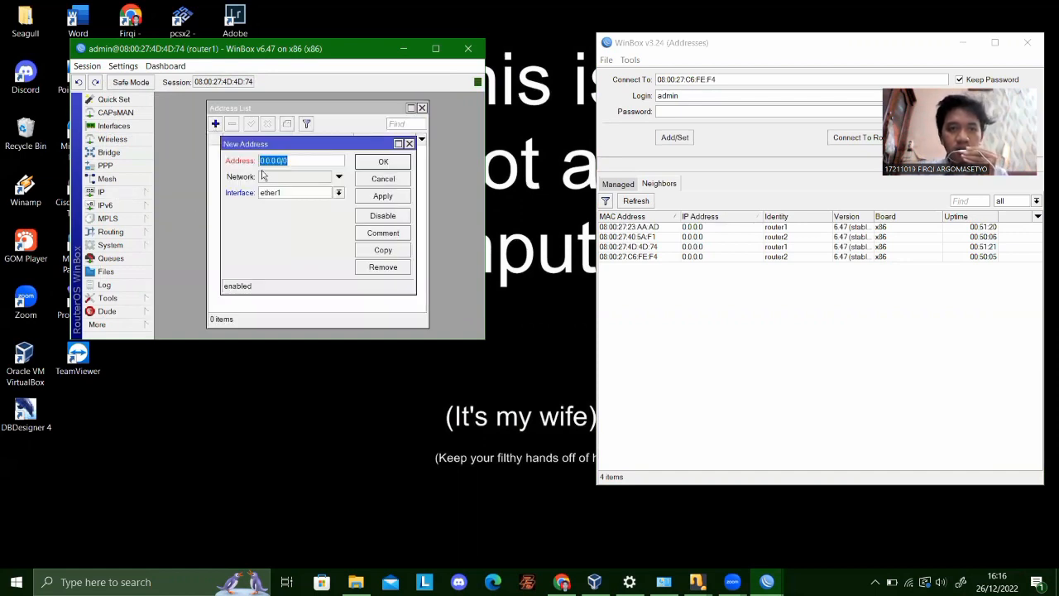
{"action": "left_click", "coordinate": [302, 160]}
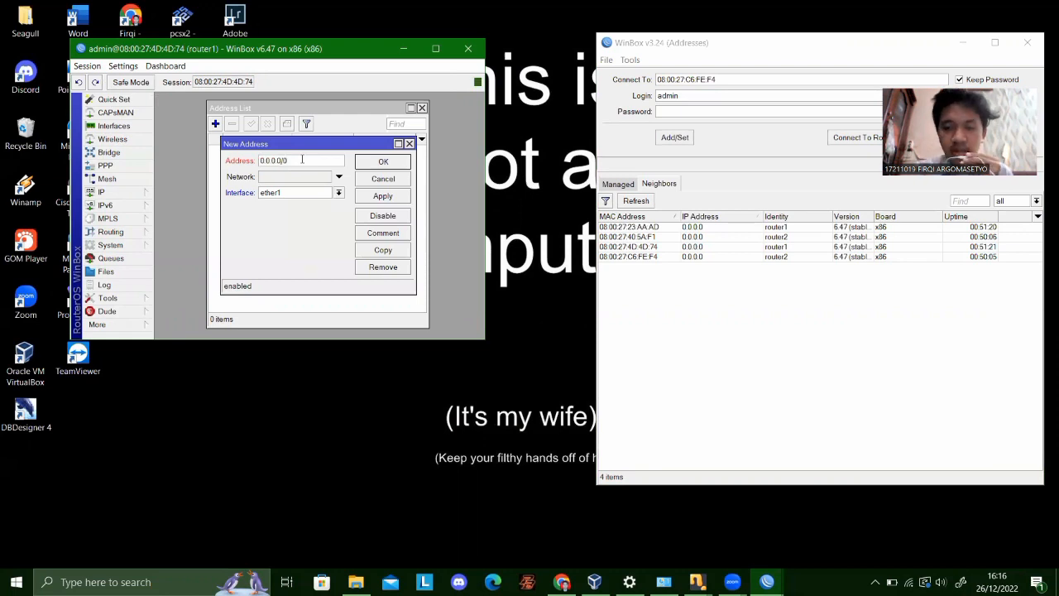
{"action": "key", "text": "BackSpace"}
{"action": "key", "text": "BackSpace"}
{"action": "key", "text": "BackSpace"}
{"action": "key", "text": "BackSpace"}
{"action": "key", "text": "BackSpace"}
{"action": "key", "text": "BackSpace"}
{"action": "key", "text": "BackSpace"}
{"action": "key", "text": "BackSpace"}
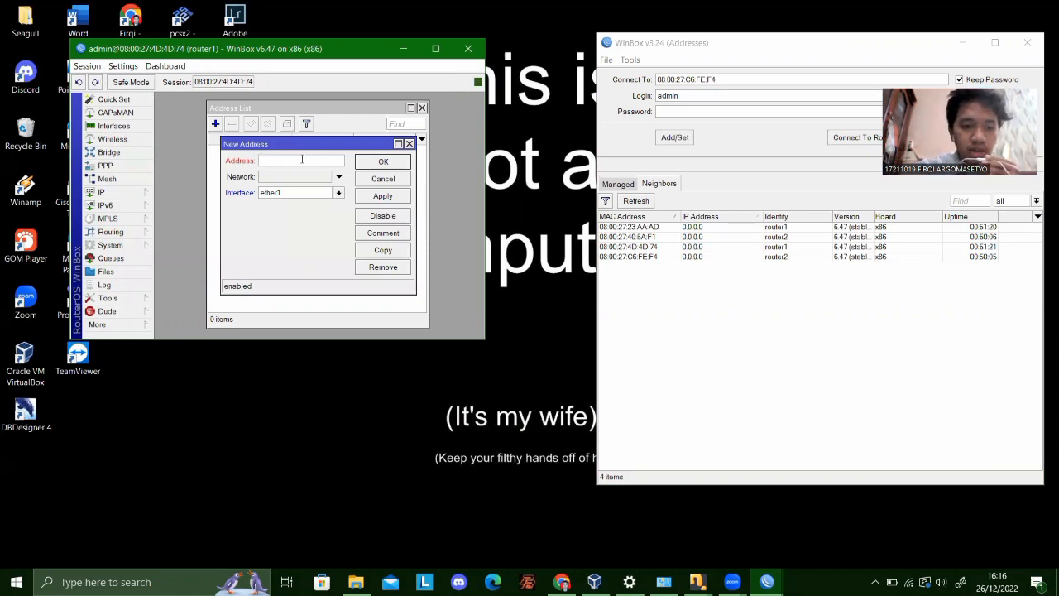
{"action": "type", "text": "192"}
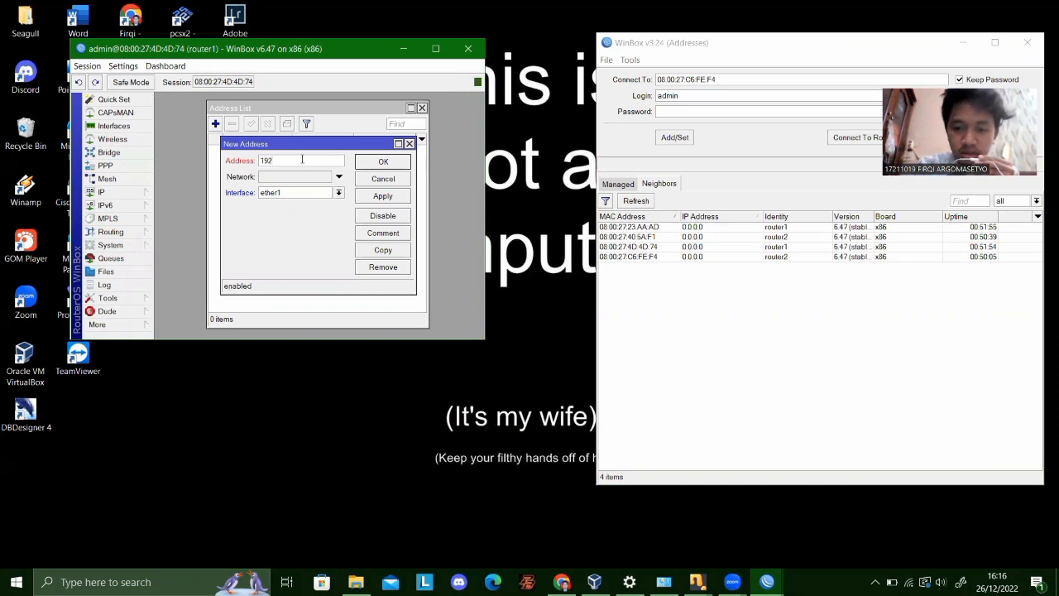
{"action": "type", "text": ".168"}
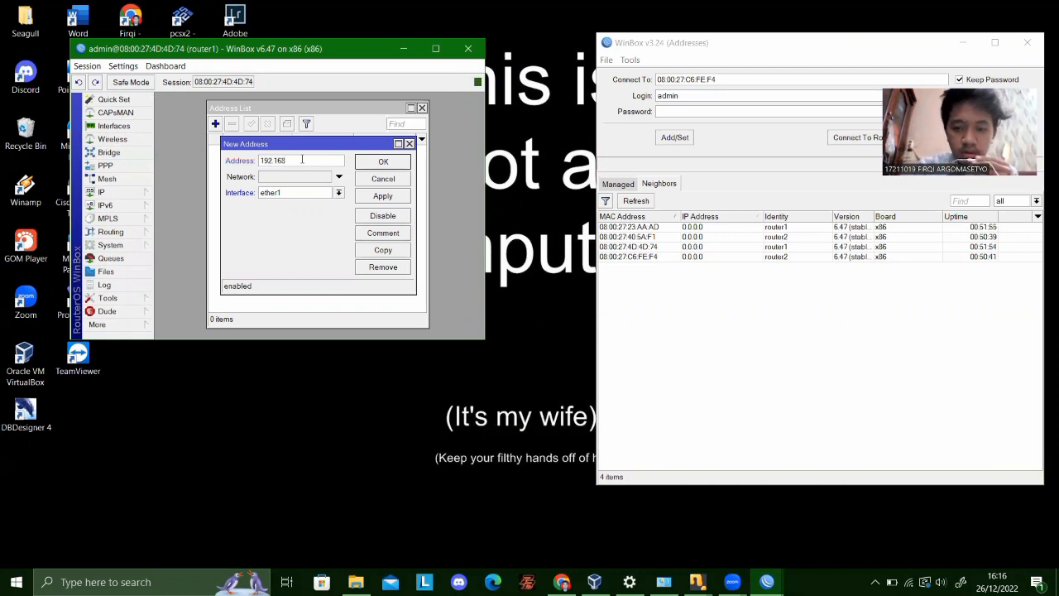
{"action": "type", "text": "."}
{"action": "type", "text": "1"}
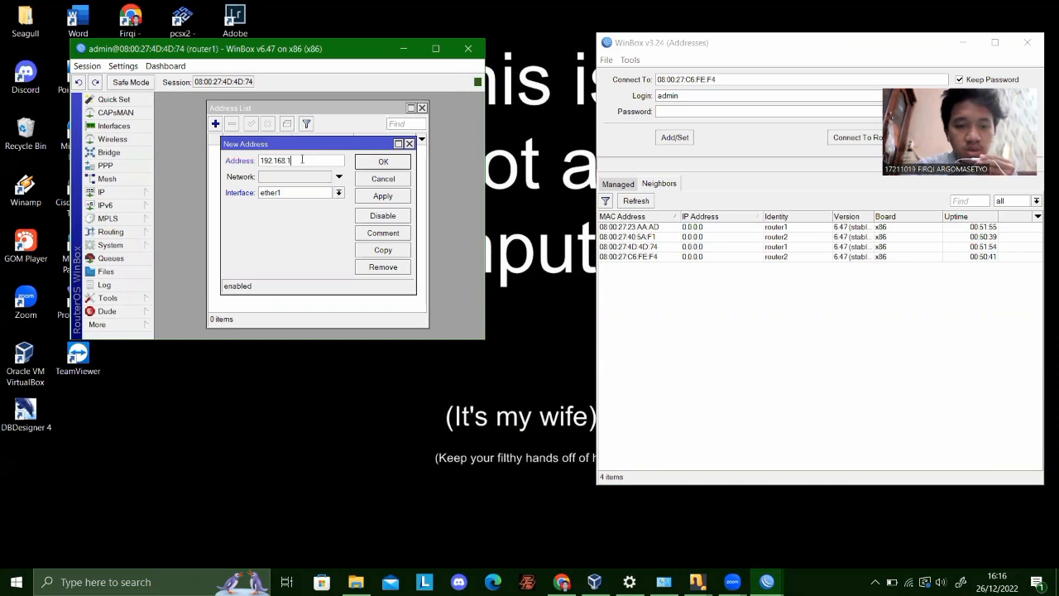
{"action": "type", "text": "0.254"}
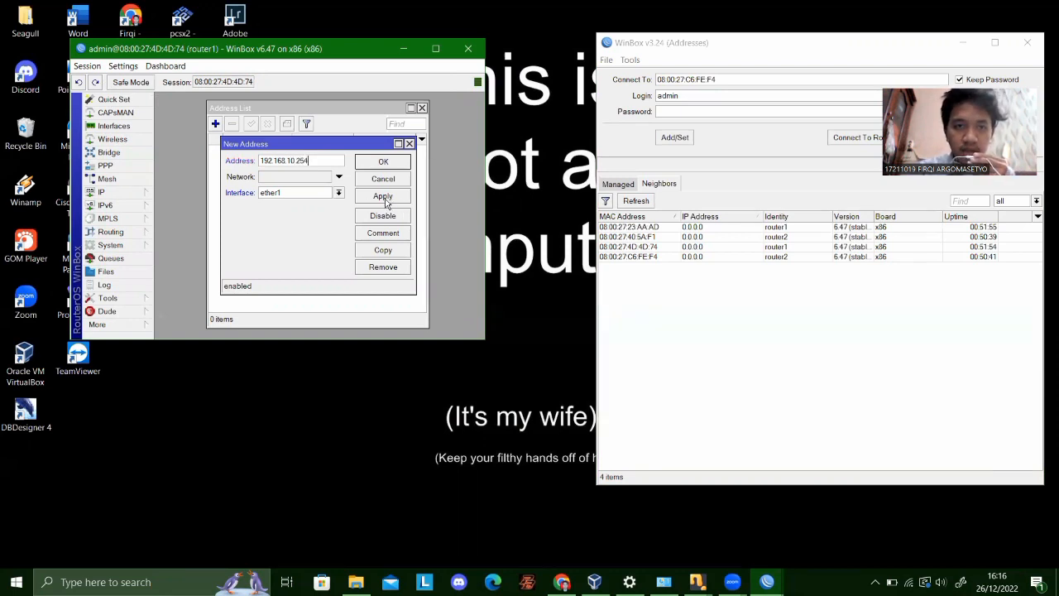
{"action": "type", "text": "/"}
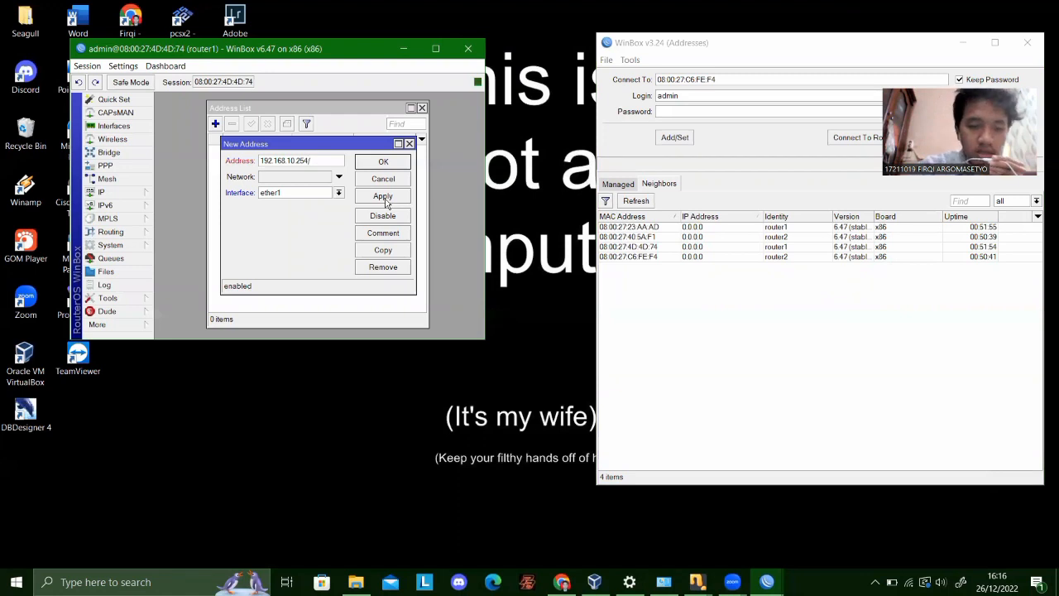
{"action": "type", "text": "24"}
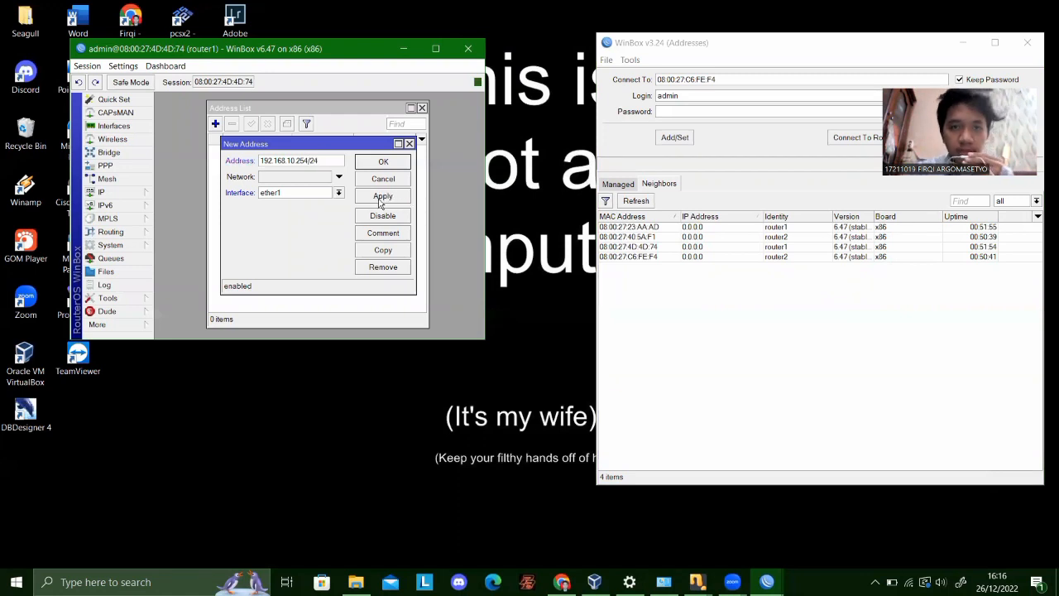
{"action": "left_click", "coordinate": [394, 199]}
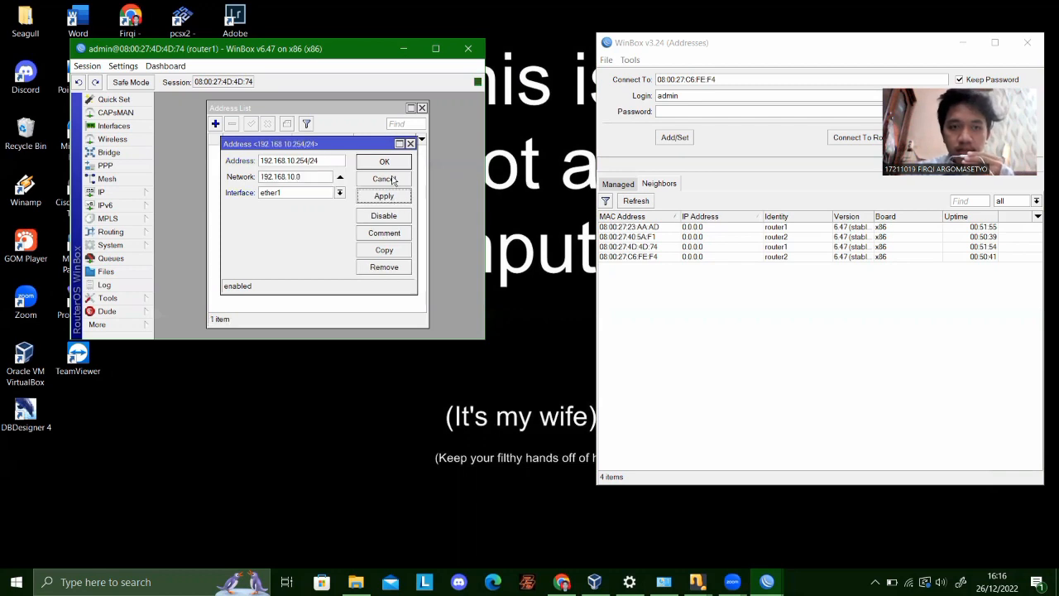
{"action": "left_click", "coordinate": [393, 164]}
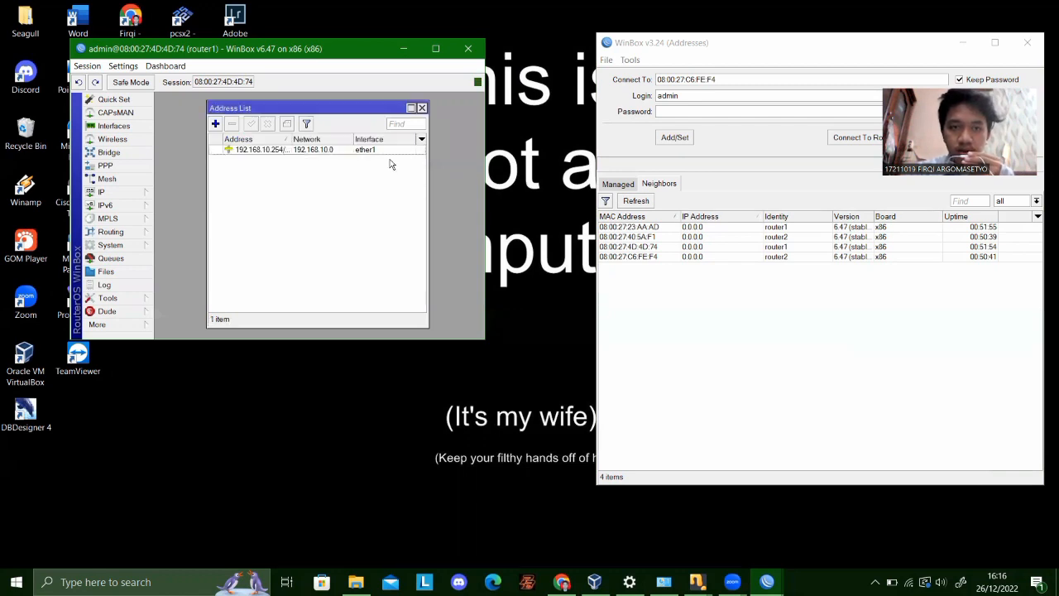
Add a second IP address, 10.10.10.1, on interface ether1 of router1.
{"action": "left_click", "coordinate": [217, 124]}
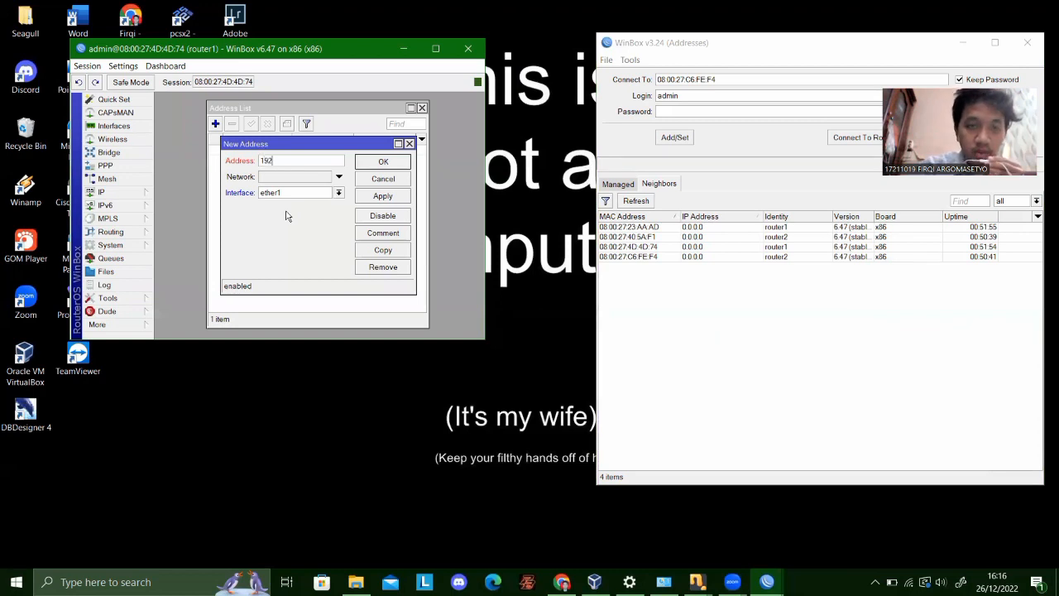
{"action": "key", "text": "BackSpace"}
{"action": "key", "text": "BackSpace"}
{"action": "key", "text": "BackSpace"}
{"action": "type", "text": "1"}
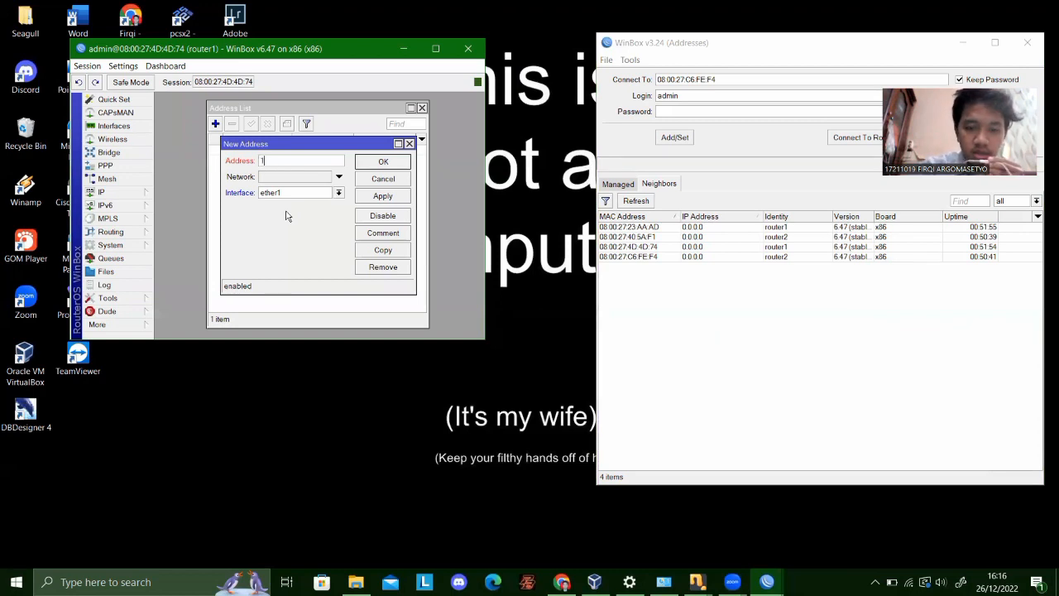
{"action": "type", "text": "01"}
{"action": "key", "text": "BackSpace"}
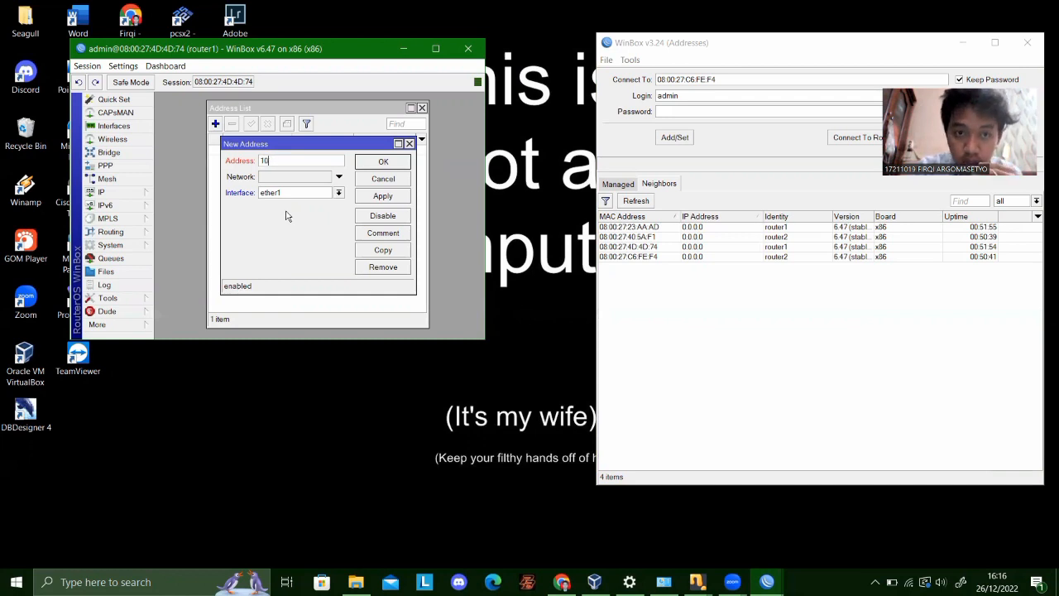
{"action": "type", "text": ".10"}
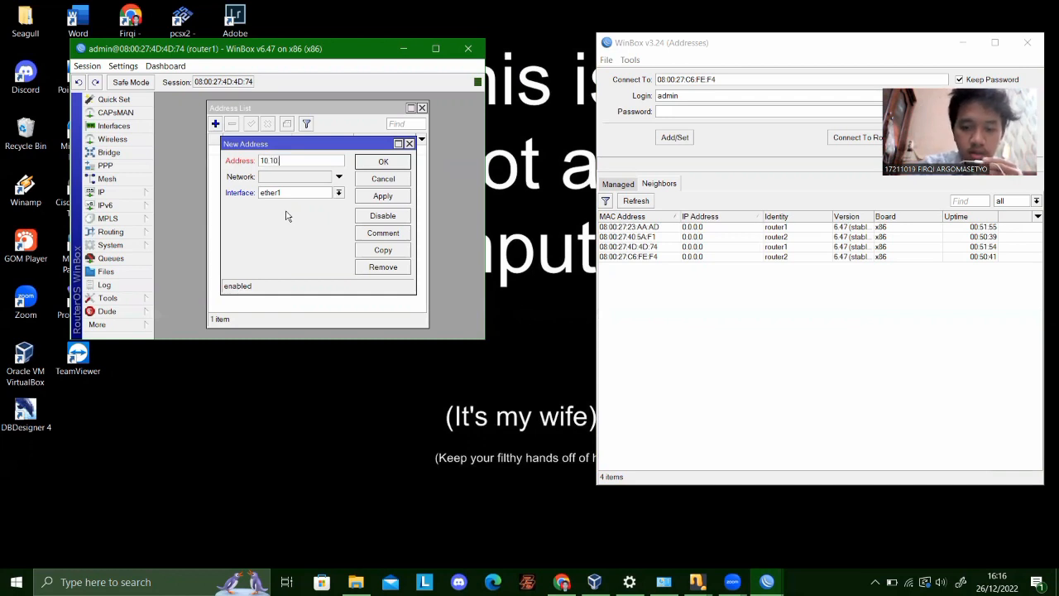
{"action": "type", "text": ".10"}
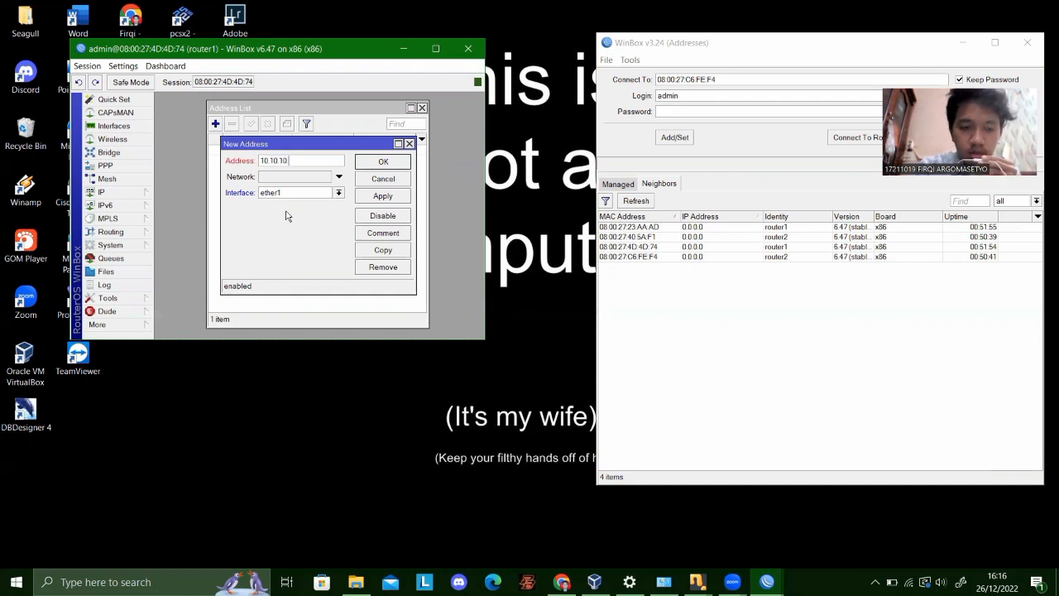
{"action": "type", "text": ".10"}
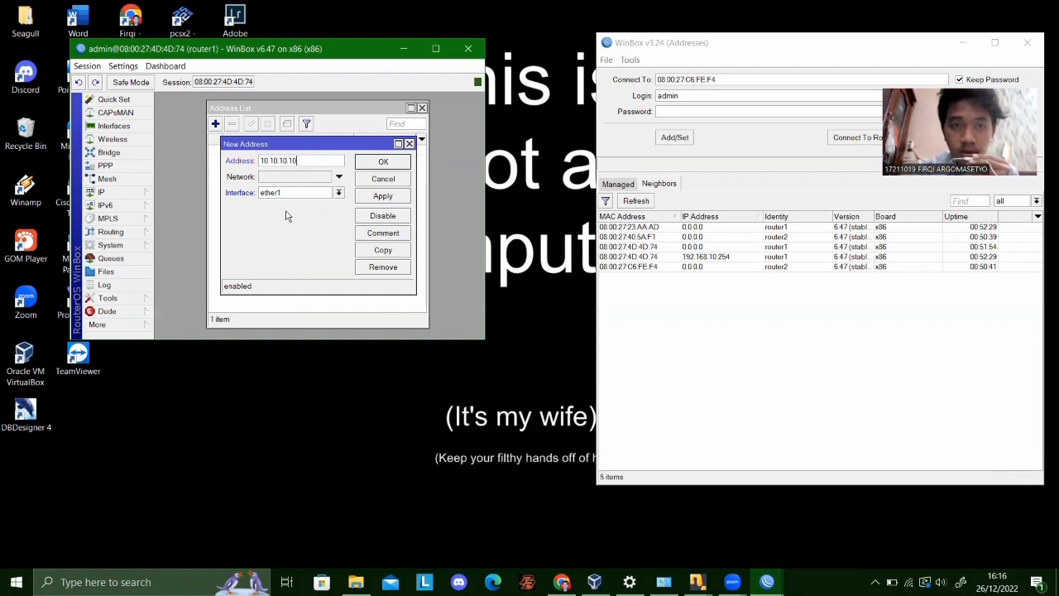
{"action": "key", "text": "BackSpace"}
{"action": "key", "text": "BackSpace"}
{"action": "key", "text": "BackSpace"}
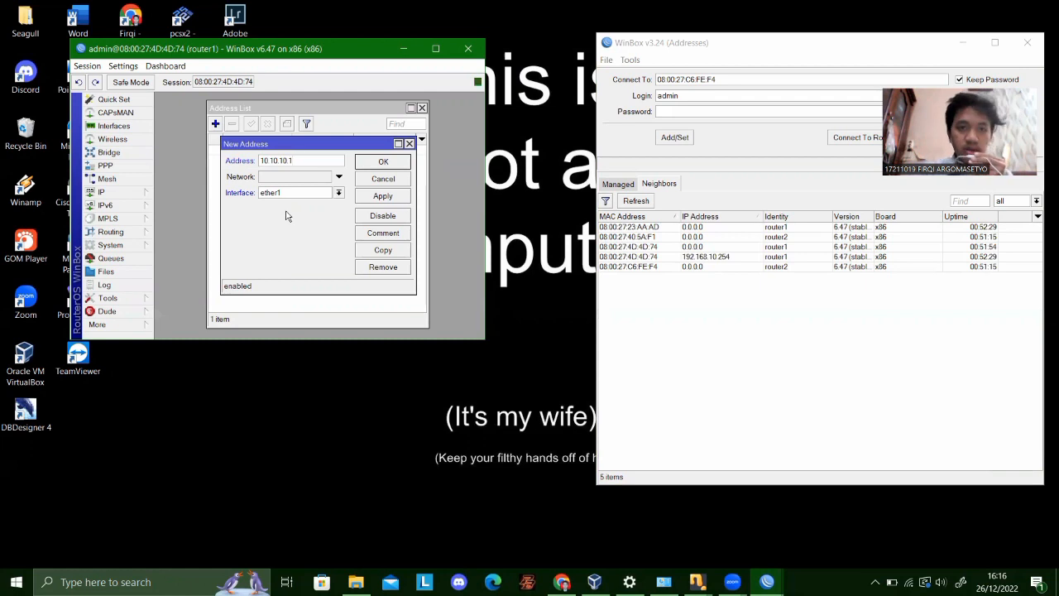
{"action": "left_click", "coordinate": [383, 198]}
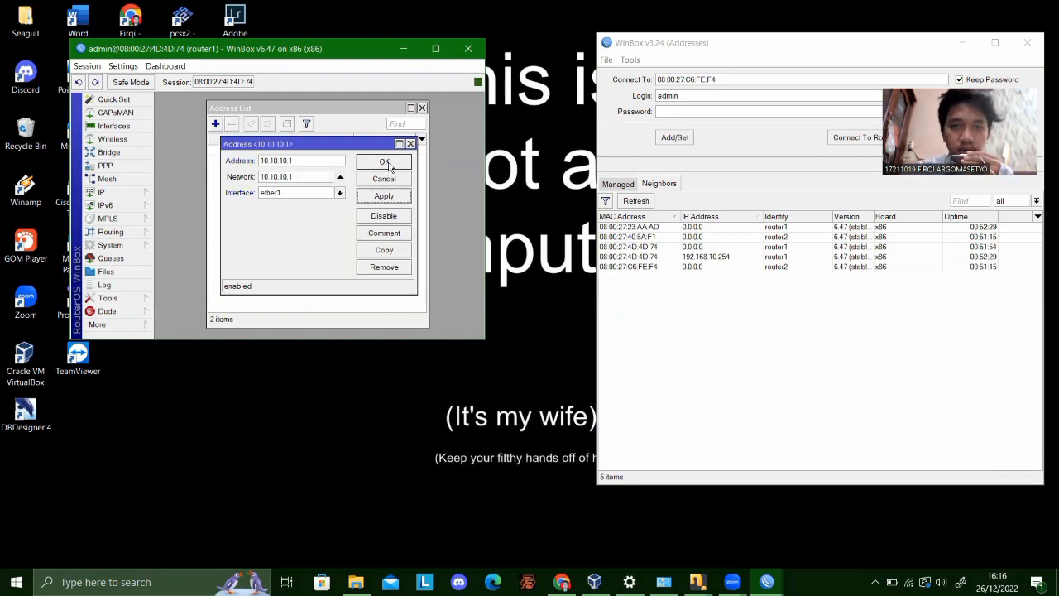
{"action": "left_click", "coordinate": [385, 162]}
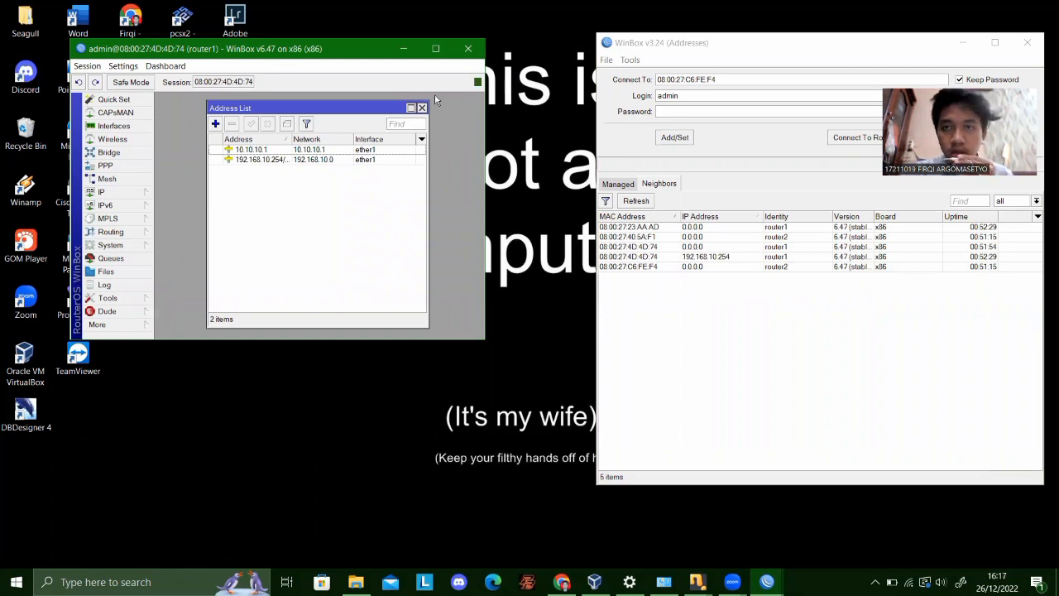
{"action": "left_click", "coordinate": [827, 23]}
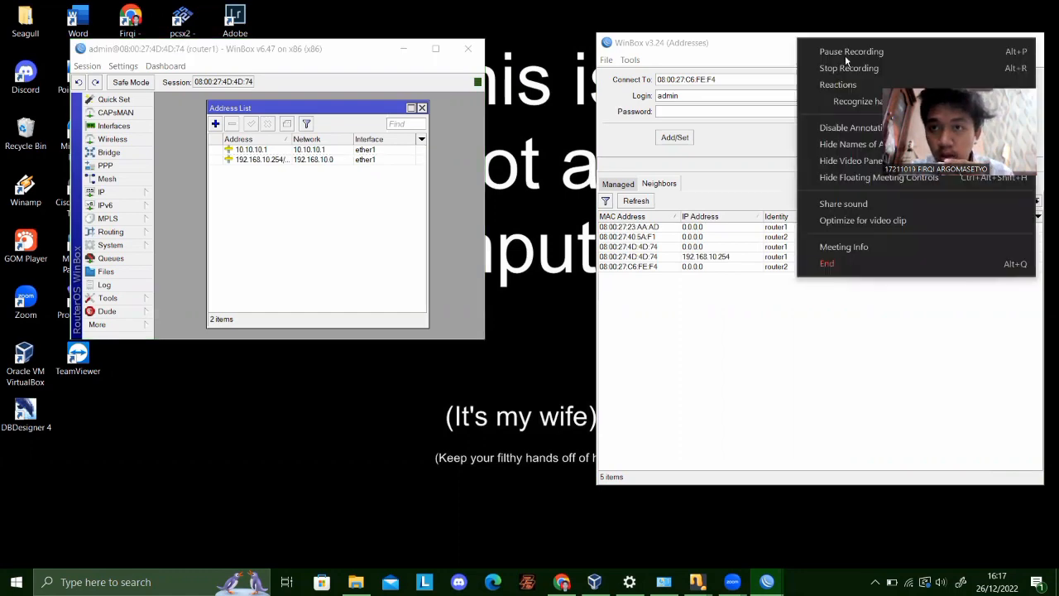
{"action": "left_click", "coordinate": [845, 55]}
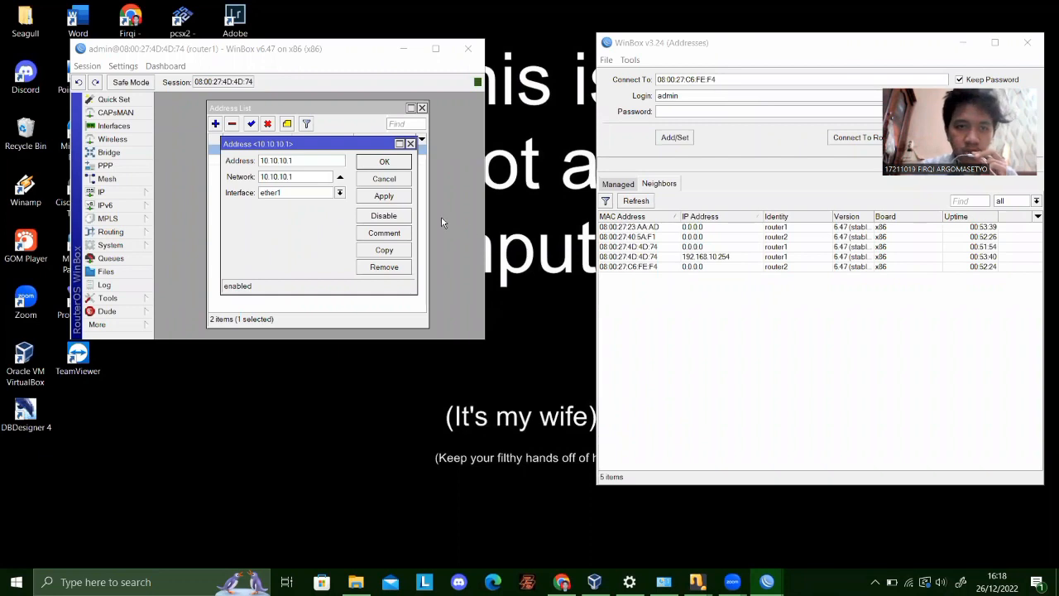
Add the /24 prefix to the second address so it reads 10.10.10.1/24, and save the entry.
{"action": "left_click", "coordinate": [301, 163]}
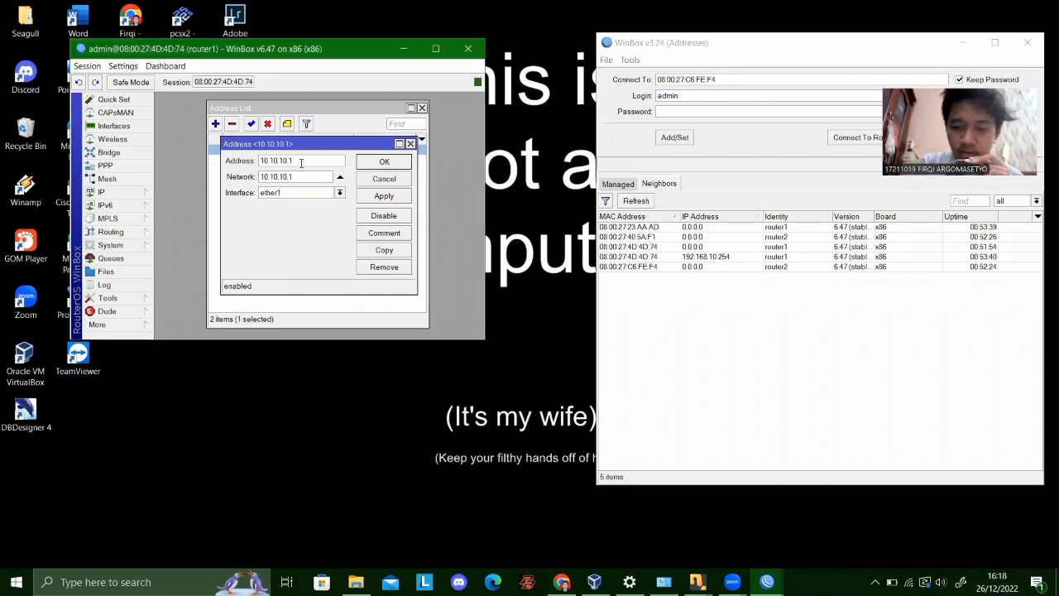
{"action": "type", "text": "/24"}
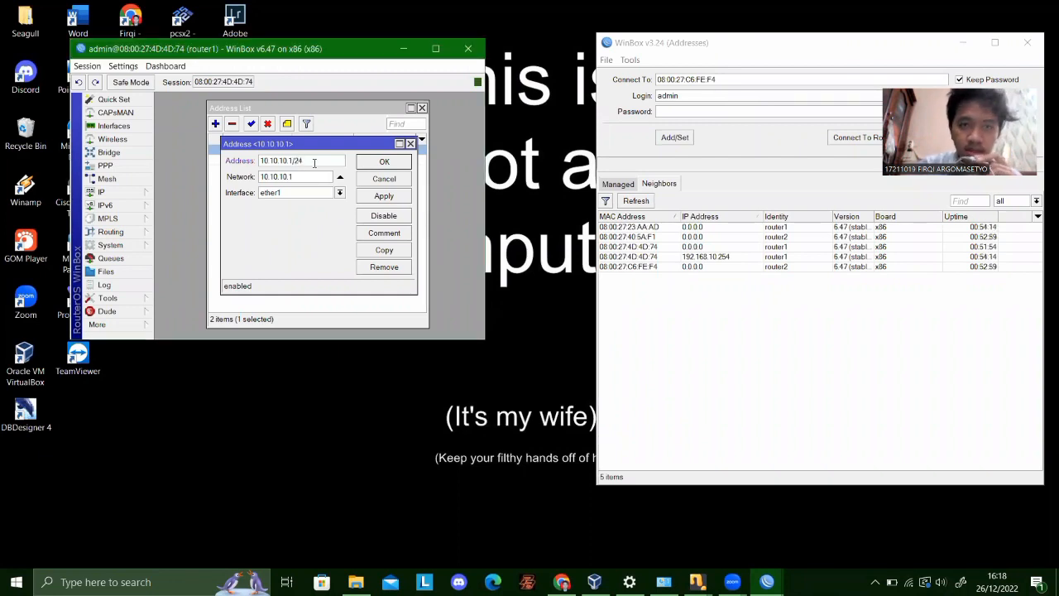
{"action": "left_click", "coordinate": [386, 196]}
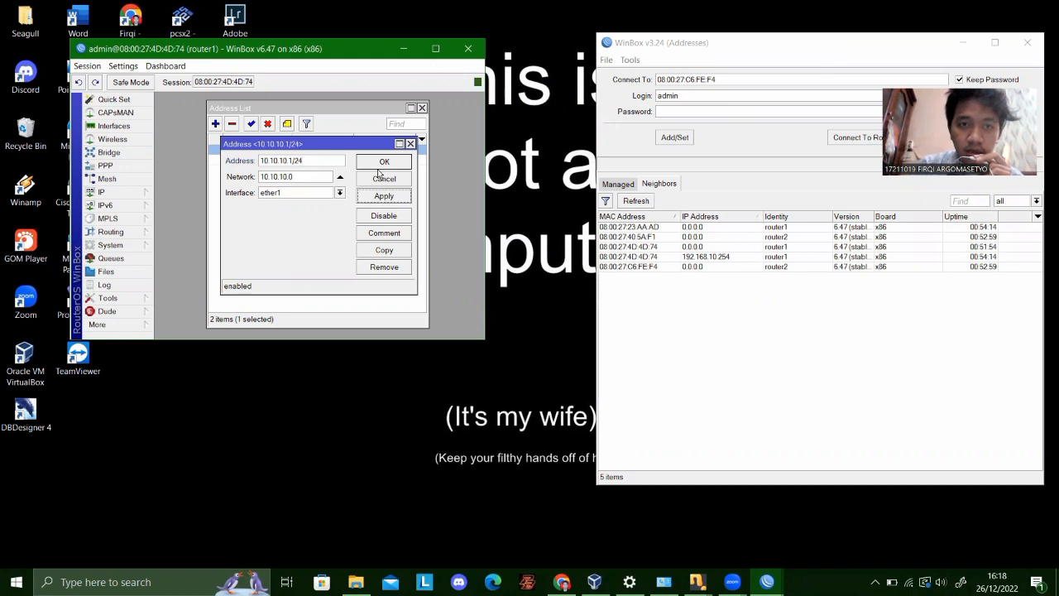
{"action": "left_click", "coordinate": [377, 165]}
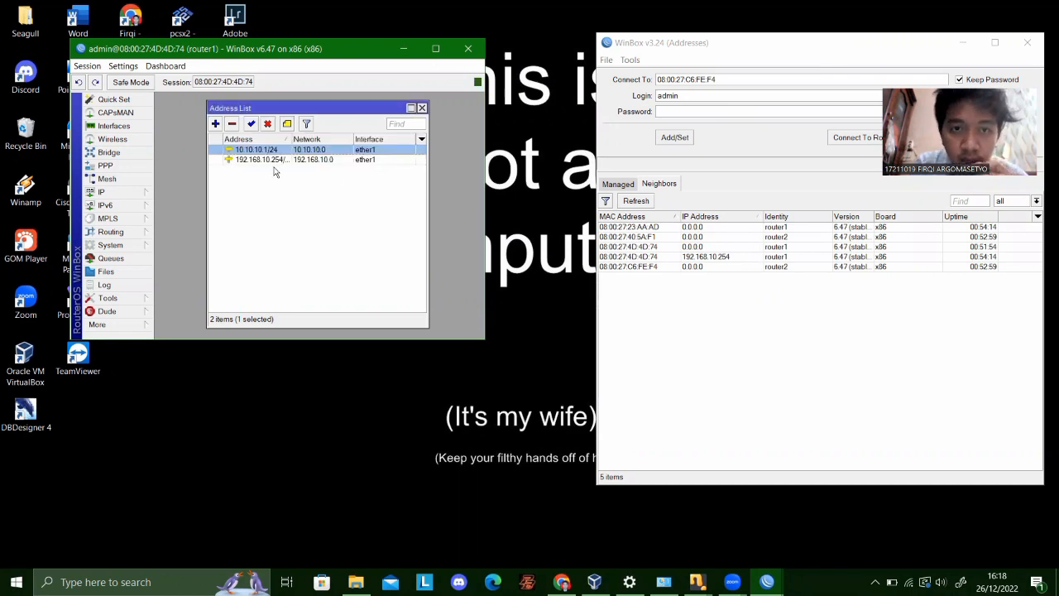
Assign the 10.10.10.1/24 address to interface ether2 and apply the change.
{"action": "double_click", "coordinate": [313, 158]}
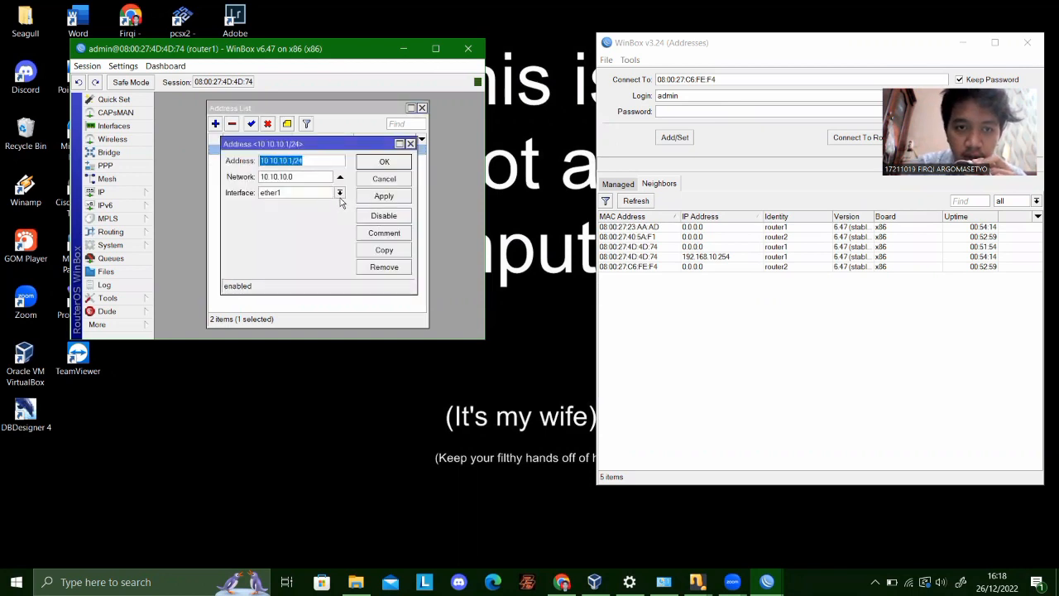
{"action": "left_click", "coordinate": [340, 192]}
{"action": "left_click", "coordinate": [295, 213]}
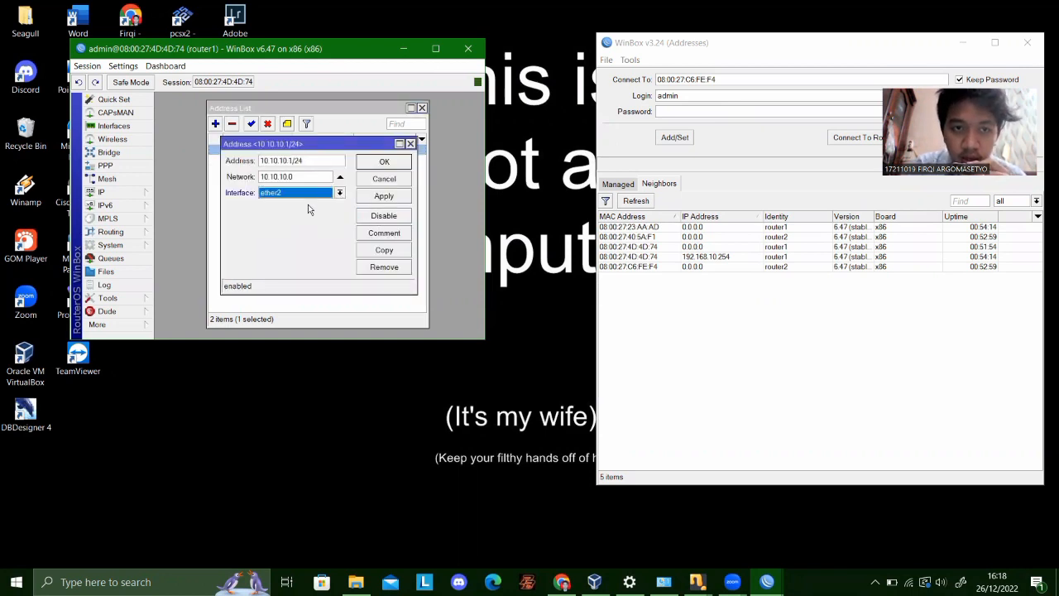
{"action": "left_click", "coordinate": [401, 195]}
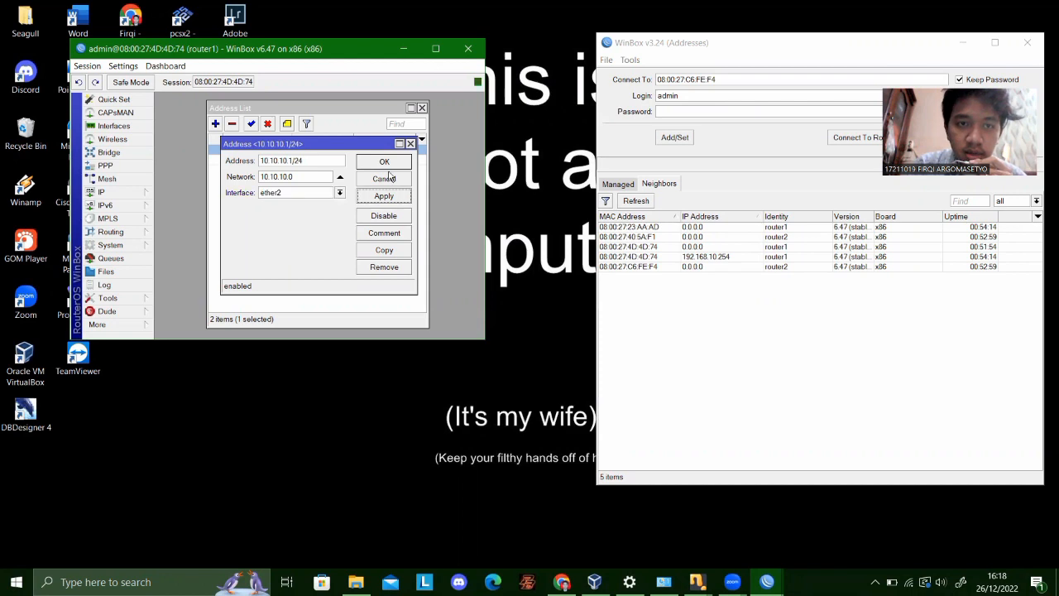
Close the saved 10.10.10.1/24 address entry and delete the existing loopback bridge from router1.
{"action": "left_click", "coordinate": [385, 165]}
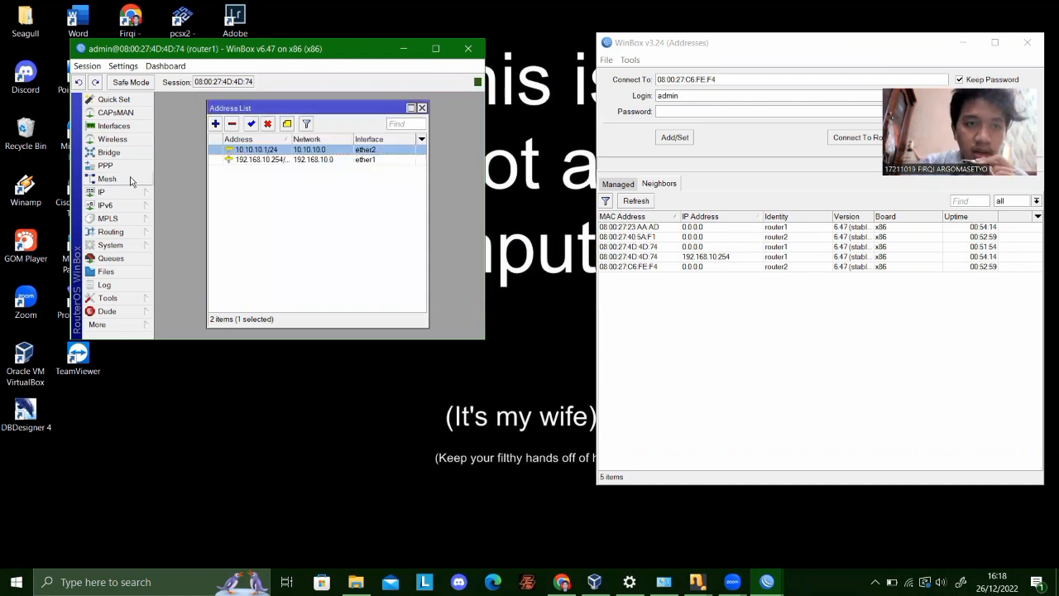
{"action": "left_click", "coordinate": [120, 154]}
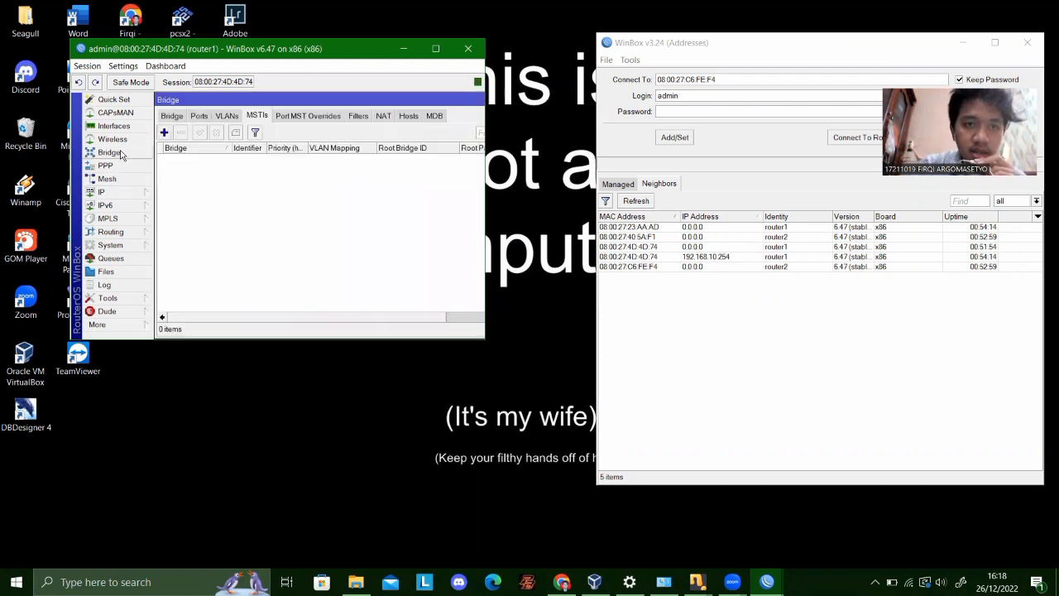
{"action": "left_click", "coordinate": [170, 116]}
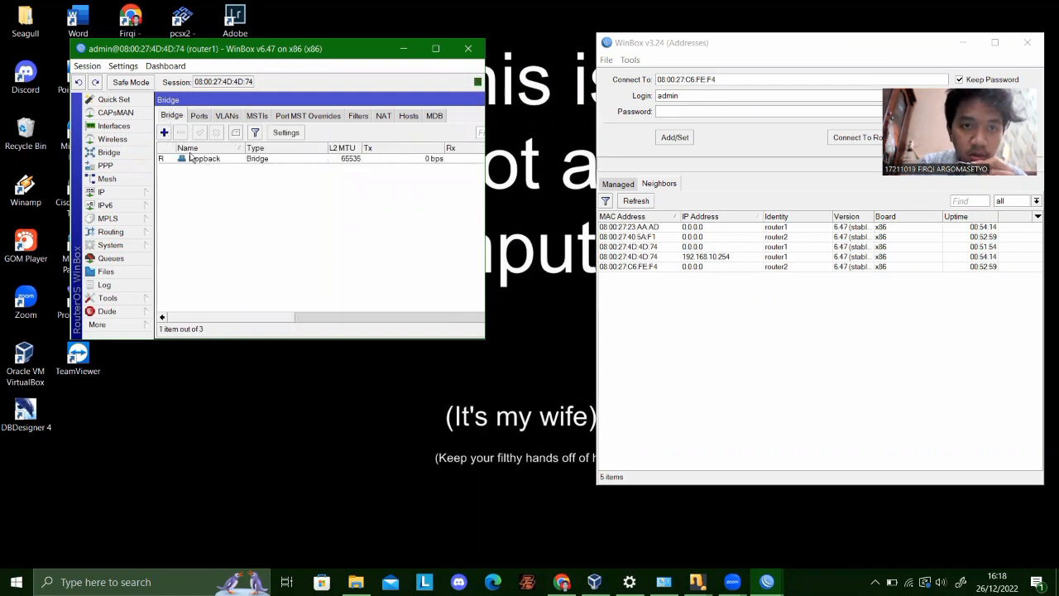
{"action": "left_click", "coordinate": [185, 159]}
{"action": "left_click", "coordinate": [182, 133]}
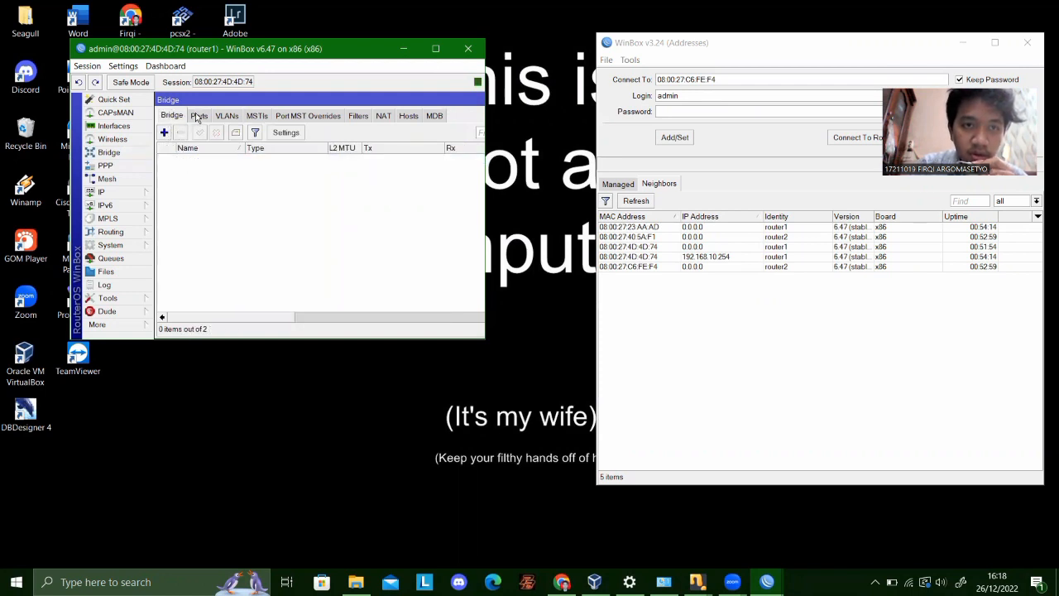
{"action": "left_click", "coordinate": [198, 116]}
{"action": "left_click", "coordinate": [227, 116]}
{"action": "left_click", "coordinate": [253, 117]}
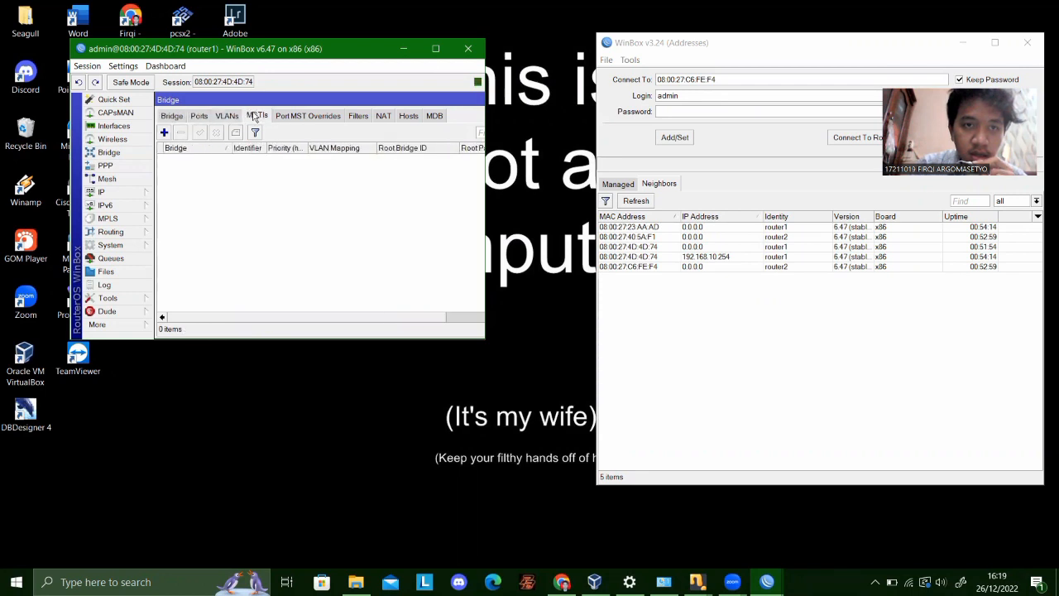
{"action": "left_click", "coordinate": [289, 115]}
{"action": "left_click", "coordinate": [171, 116]}
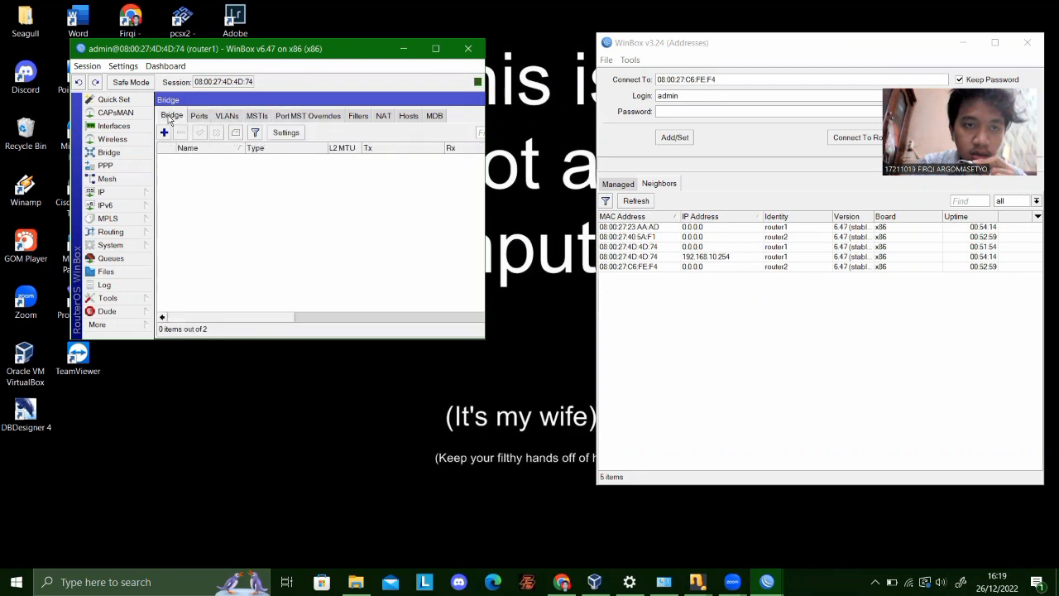
Create a new bridge interface named loopback on router1 and save it.
{"action": "left_click", "coordinate": [163, 132]}
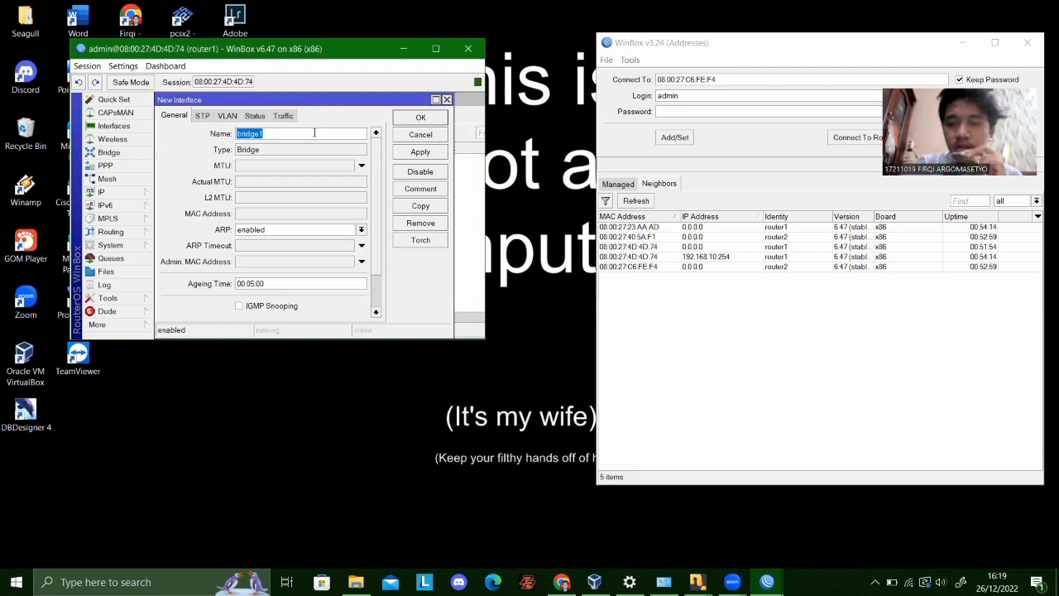
{"action": "key", "text": "BackSpace"}
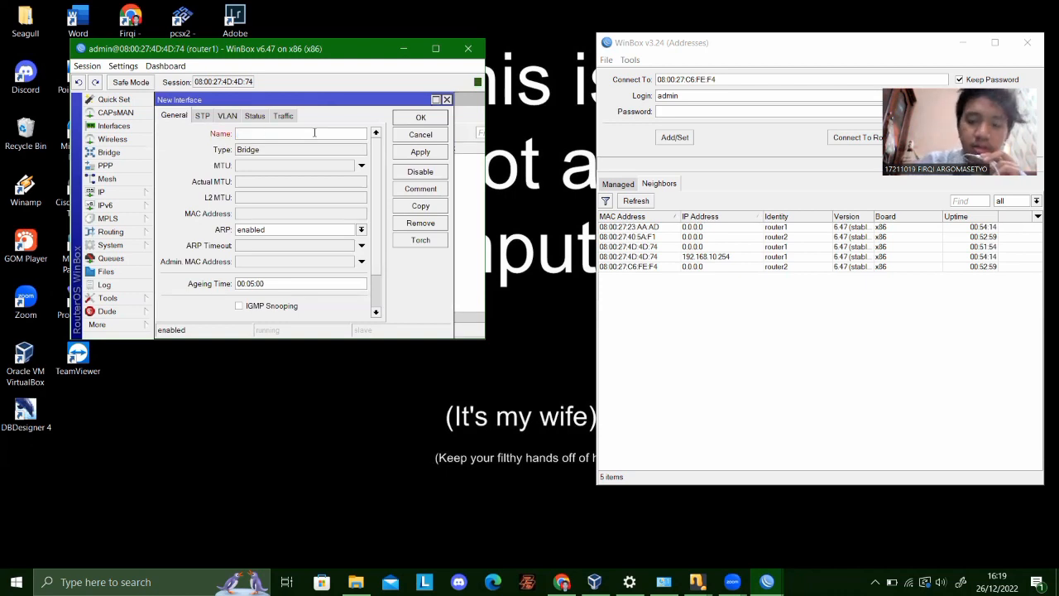
{"action": "type", "text": "lo"}
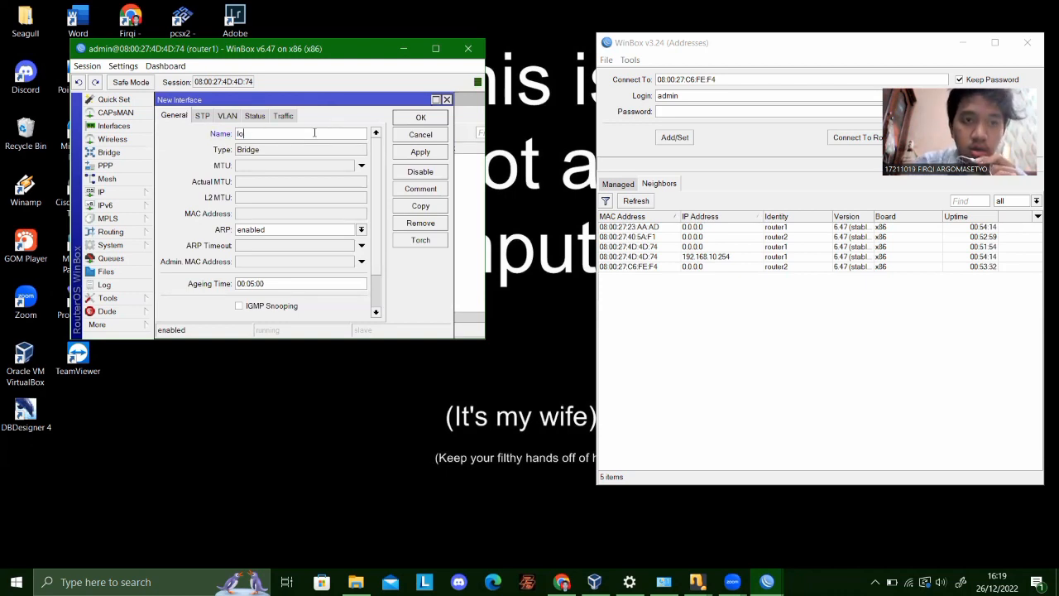
{"action": "type", "text": "opback"}
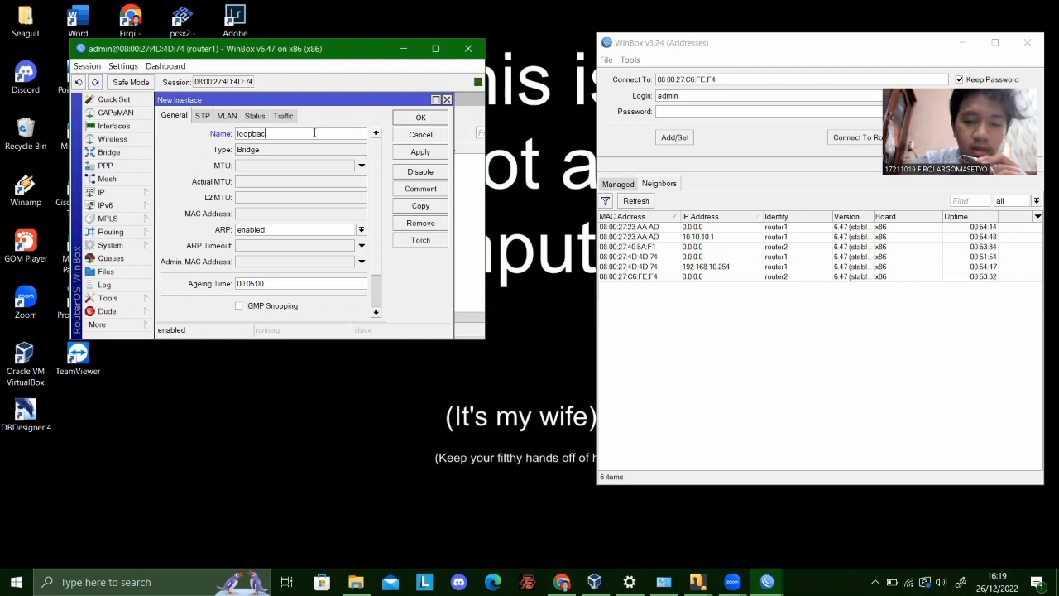
{"action": "left_click", "coordinate": [420, 154]}
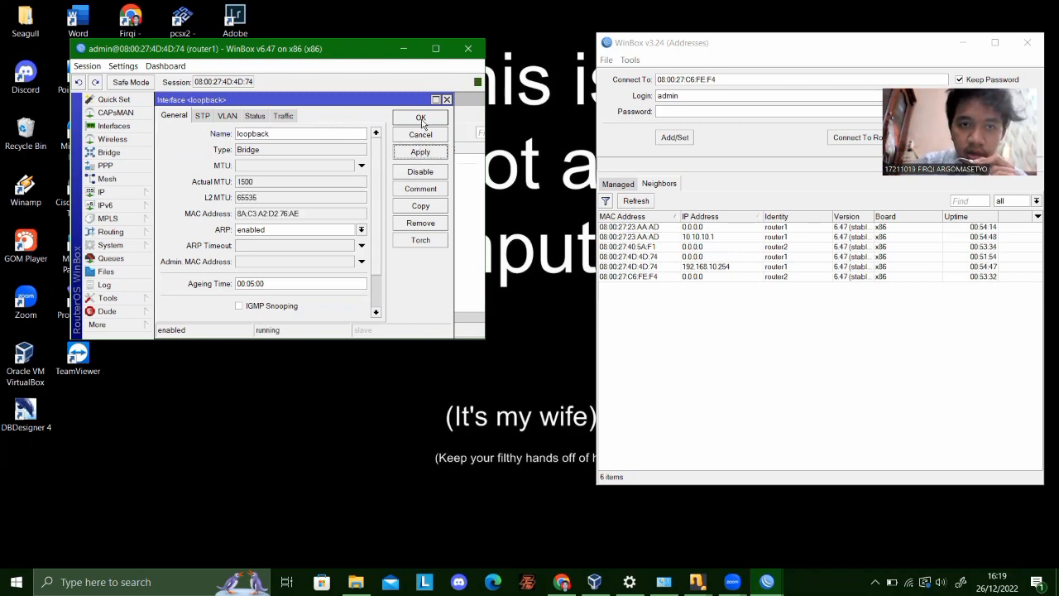
{"action": "left_click", "coordinate": [421, 117]}
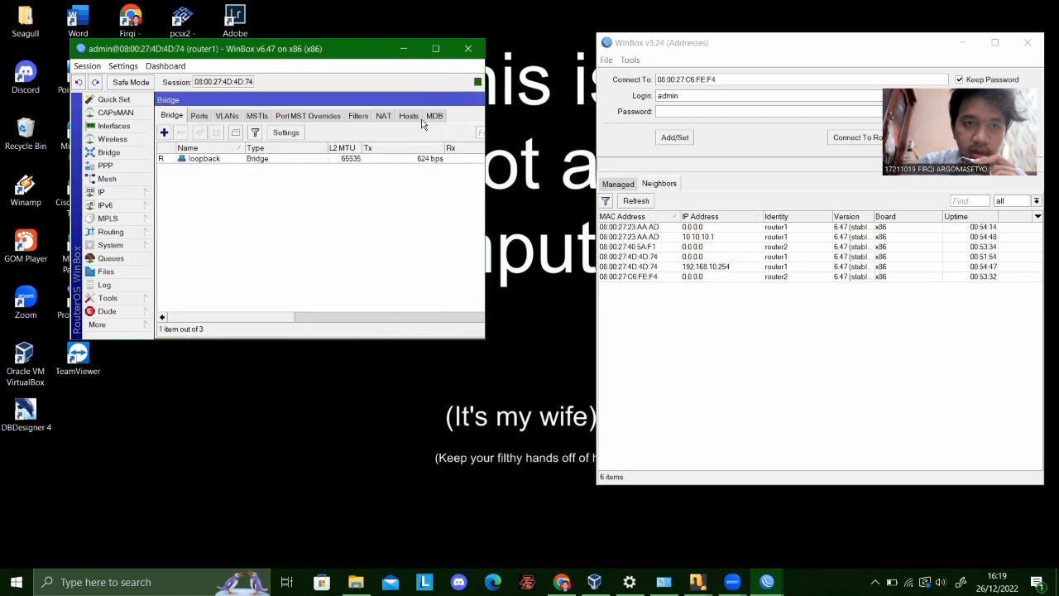
Start a new IP address entry on router1 and try to choose loopback as its interface.
{"action": "left_click", "coordinate": [120, 194]}
{"action": "left_click", "coordinate": [199, 218]}
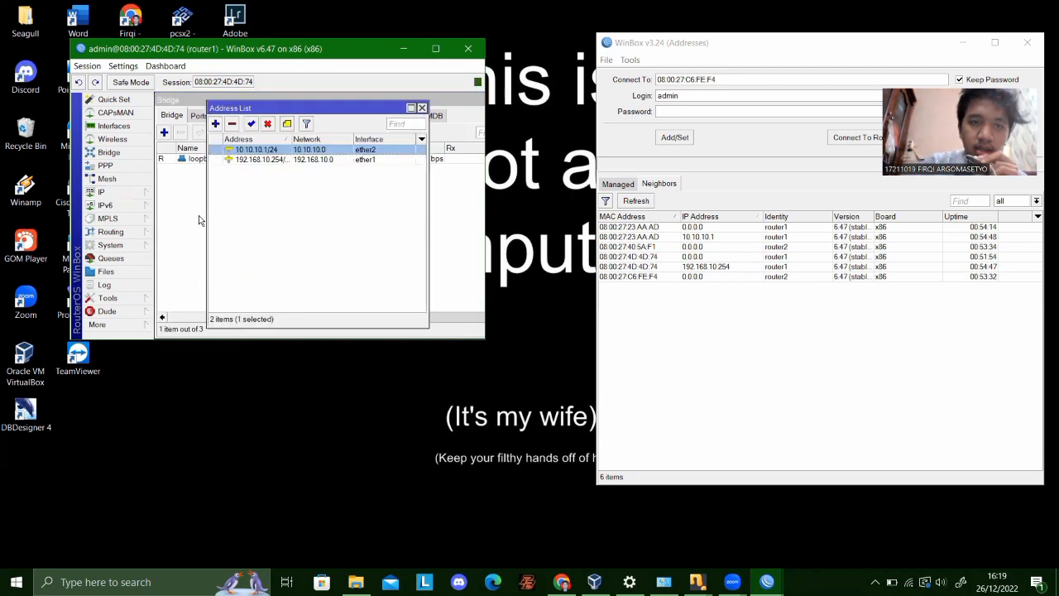
{"action": "left_click", "coordinate": [215, 123]}
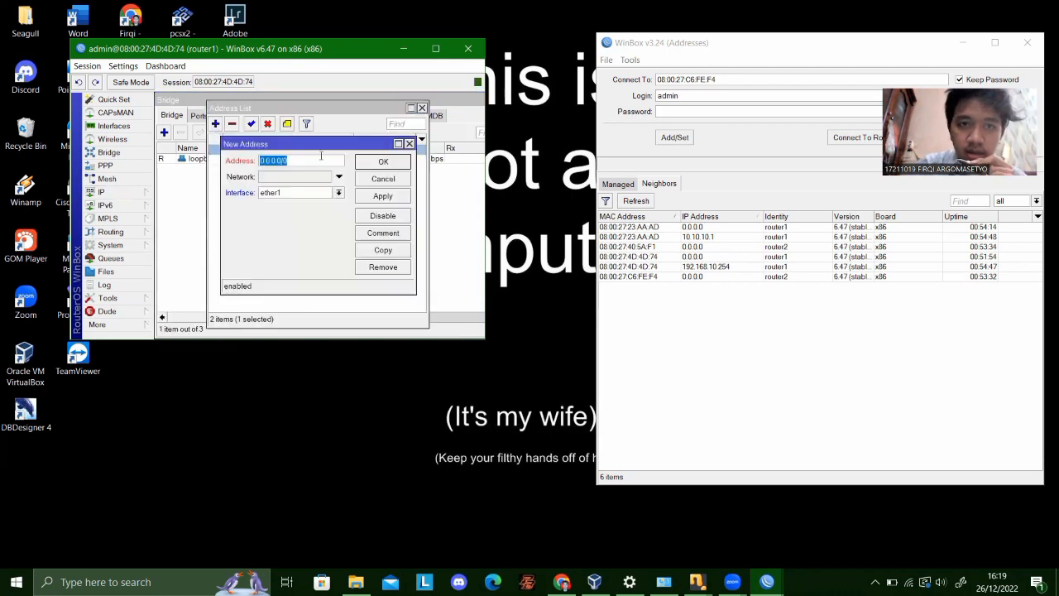
{"action": "left_click", "coordinate": [338, 193]}
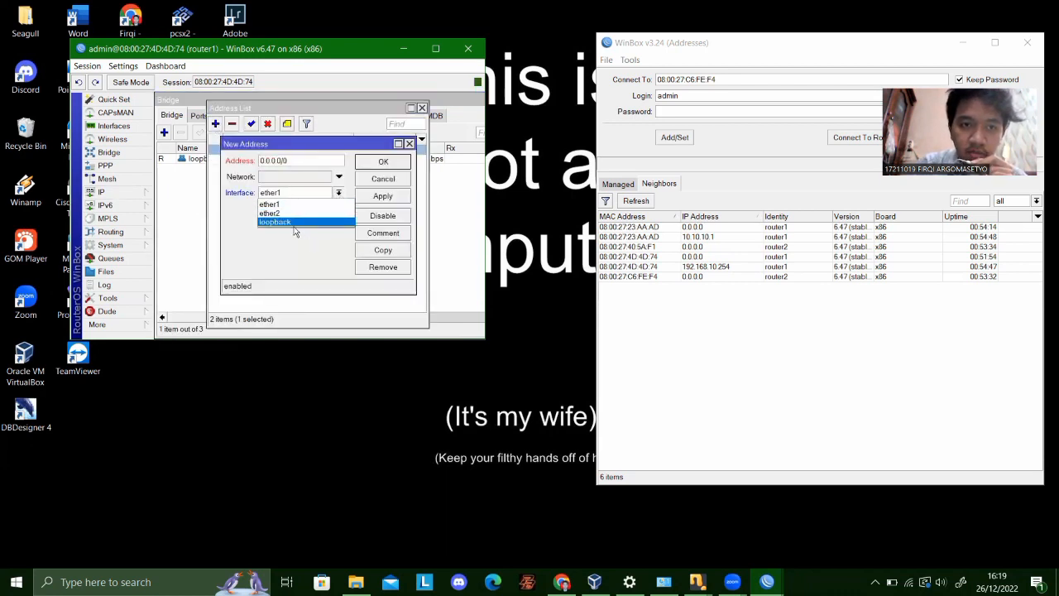
{"action": "left_click", "coordinate": [295, 228]}
Set the new entry's address to 1.1.1.1 and save it on interface ether1.
{"action": "left_click", "coordinate": [292, 161]}
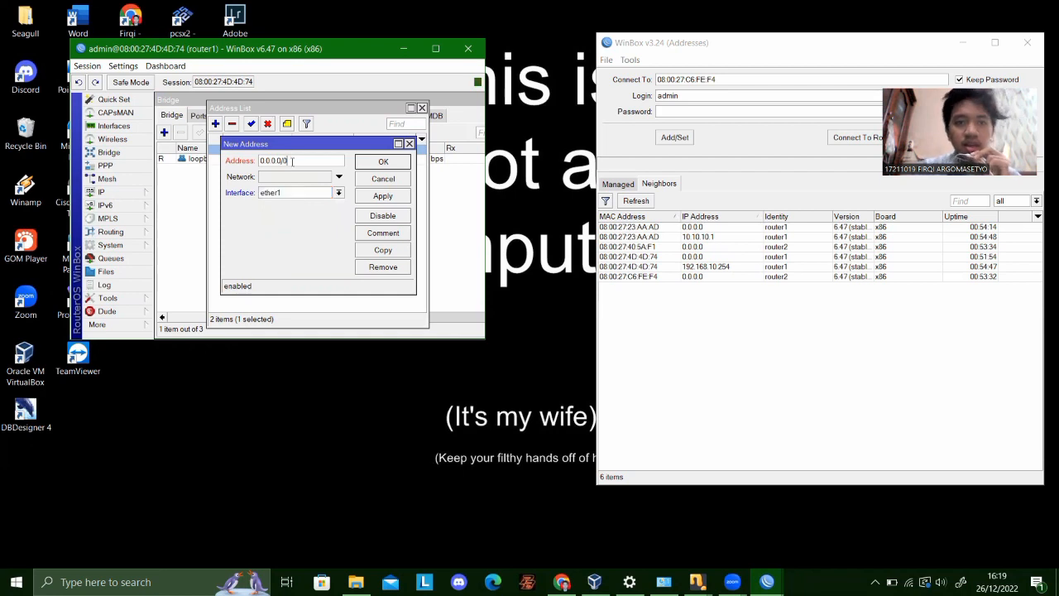
{"action": "key", "text": "BackSpace"}
{"action": "key", "text": "BackSpace"}
{"action": "key", "text": "BackSpace"}
{"action": "key", "text": "BackSpace"}
{"action": "key", "text": "BackSpace"}
{"action": "key", "text": "BackSpace"}
{"action": "key", "text": "BackSpace"}
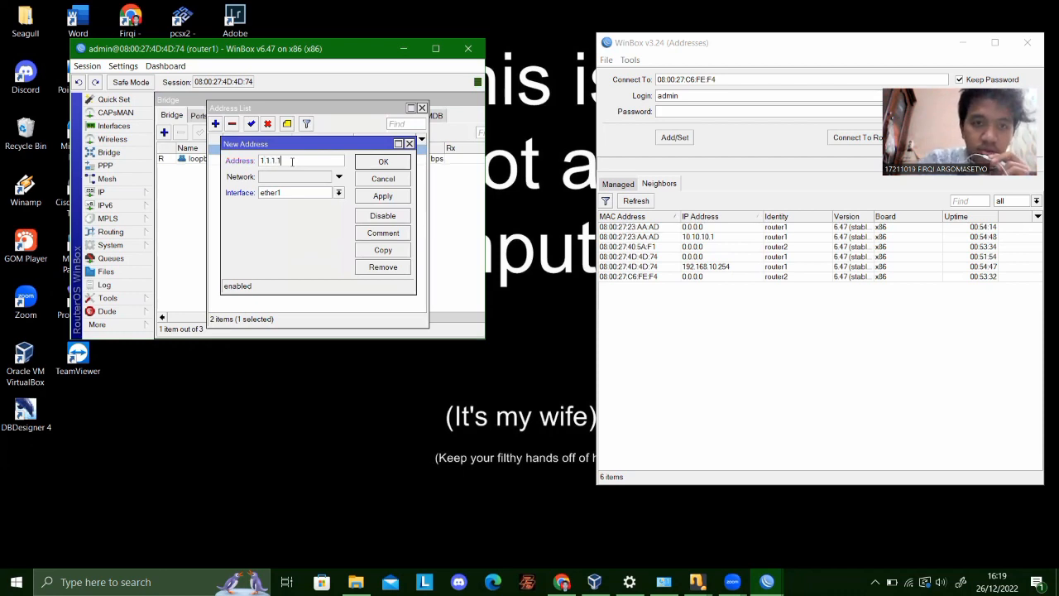
{"action": "left_click", "coordinate": [389, 196]}
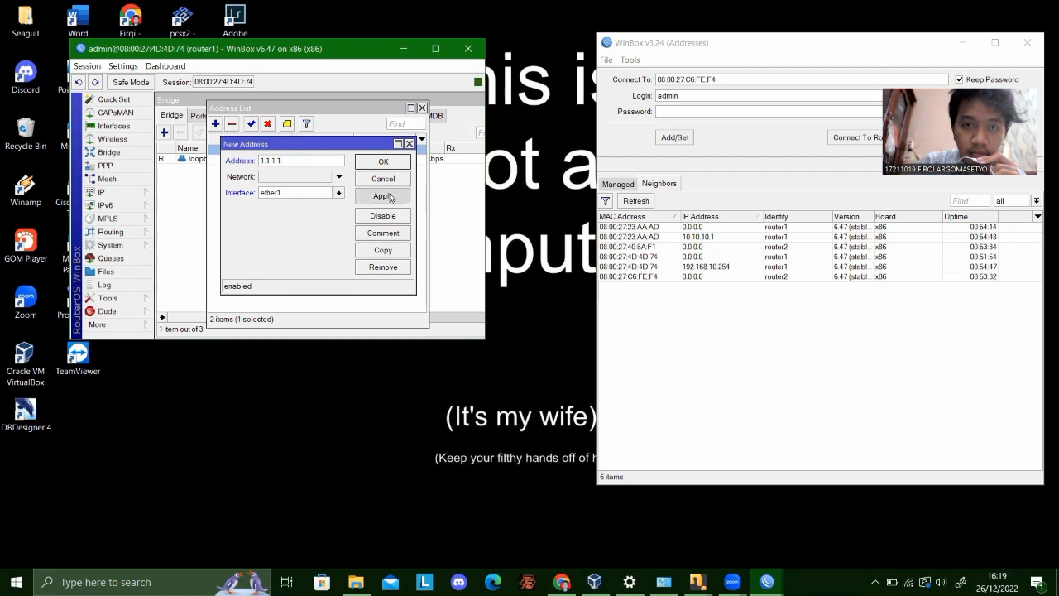
{"action": "left_click", "coordinate": [384, 162]}
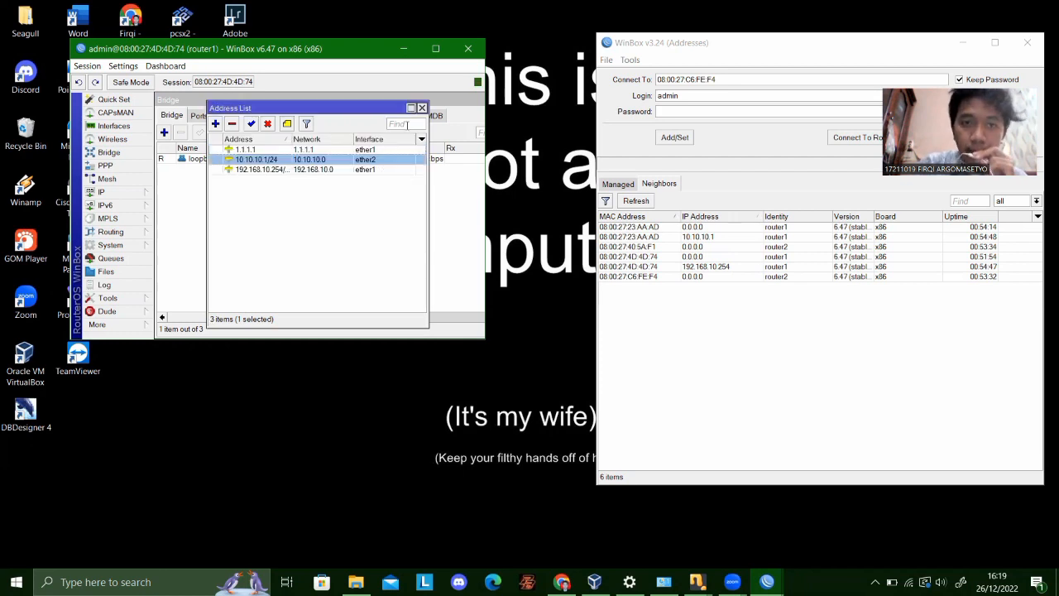
Close the Bridge window, leaving the address list open.
{"action": "left_click", "coordinate": [453, 101]}
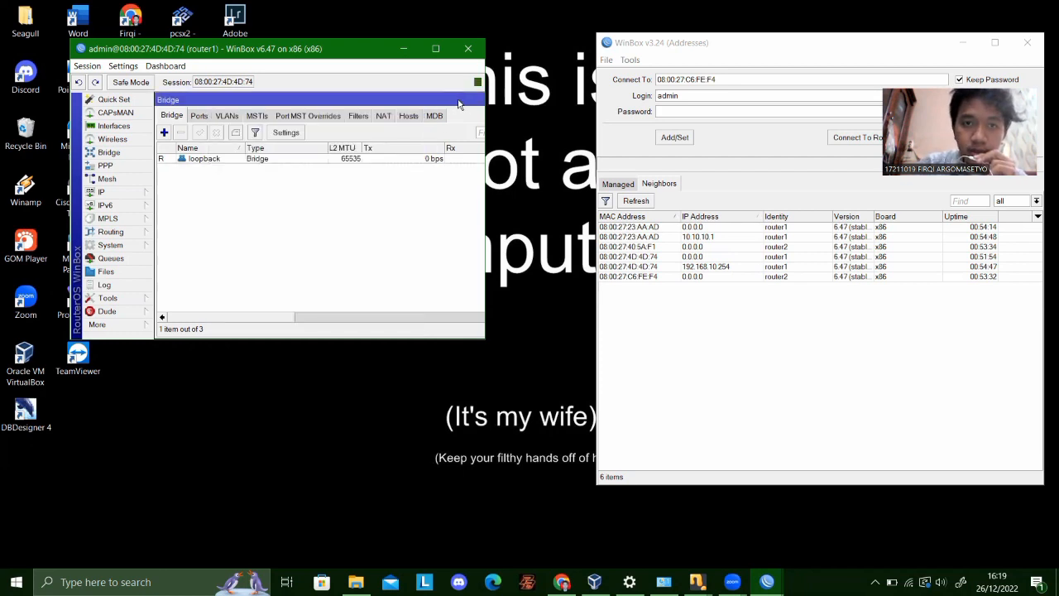
{"action": "left_click_drag", "start_coordinate": [453, 101], "coordinate": [383, 124]}
{"action": "left_click", "coordinate": [436, 118]}
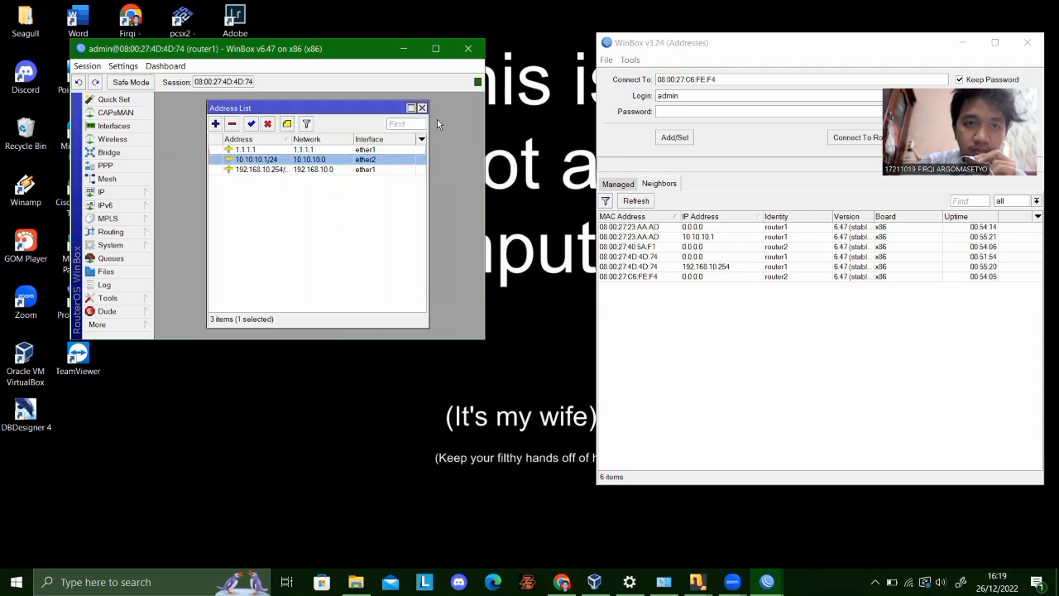
Set the Router ID of router1's default OSPF instance to 1.1.1.1 and save the instance.
{"action": "left_click", "coordinate": [116, 232]}
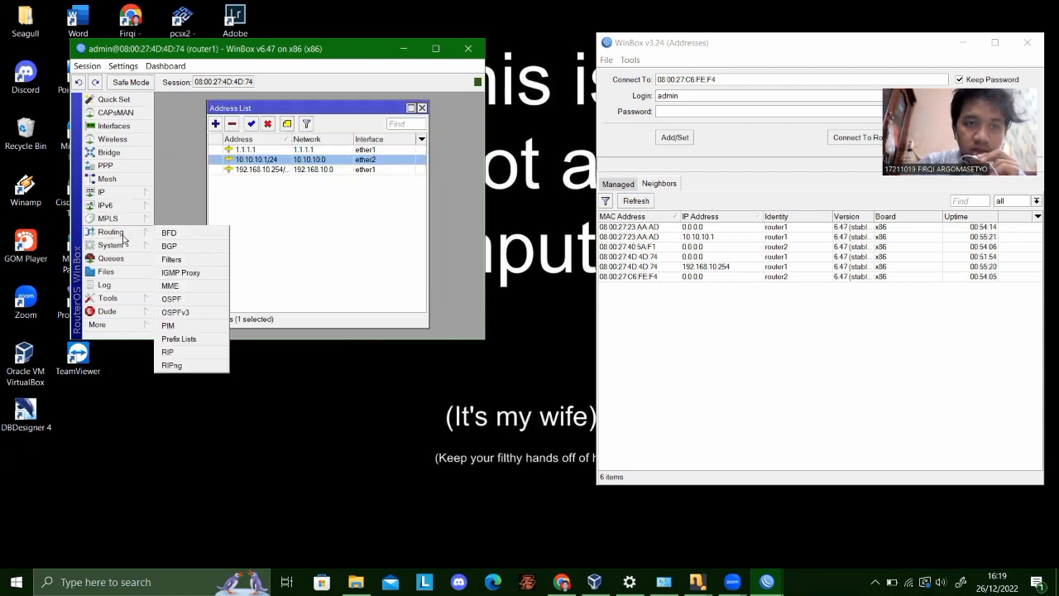
{"action": "left_click", "coordinate": [174, 299]}
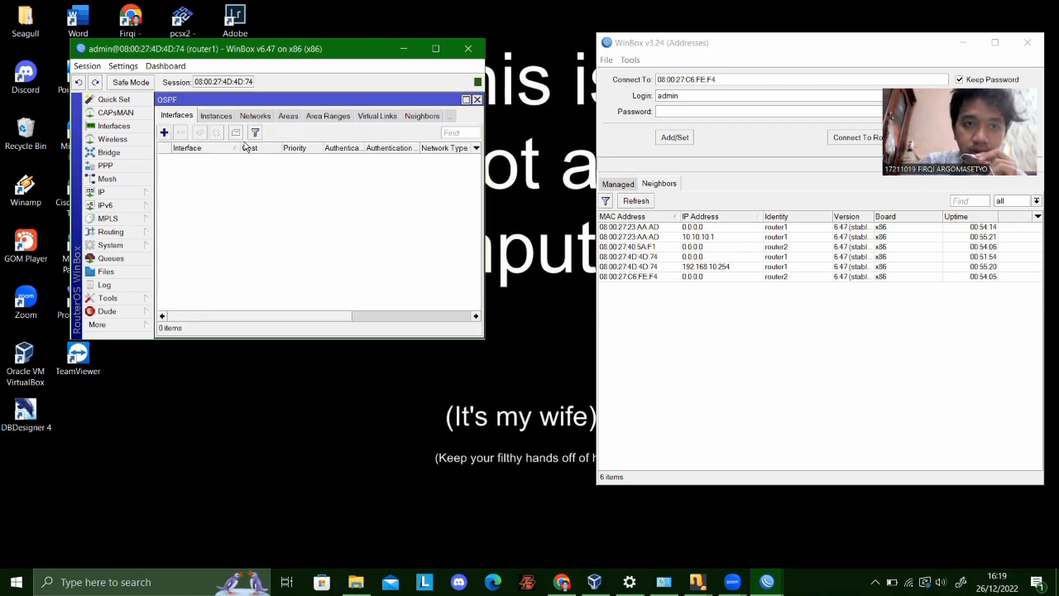
{"action": "left_click", "coordinate": [215, 117]}
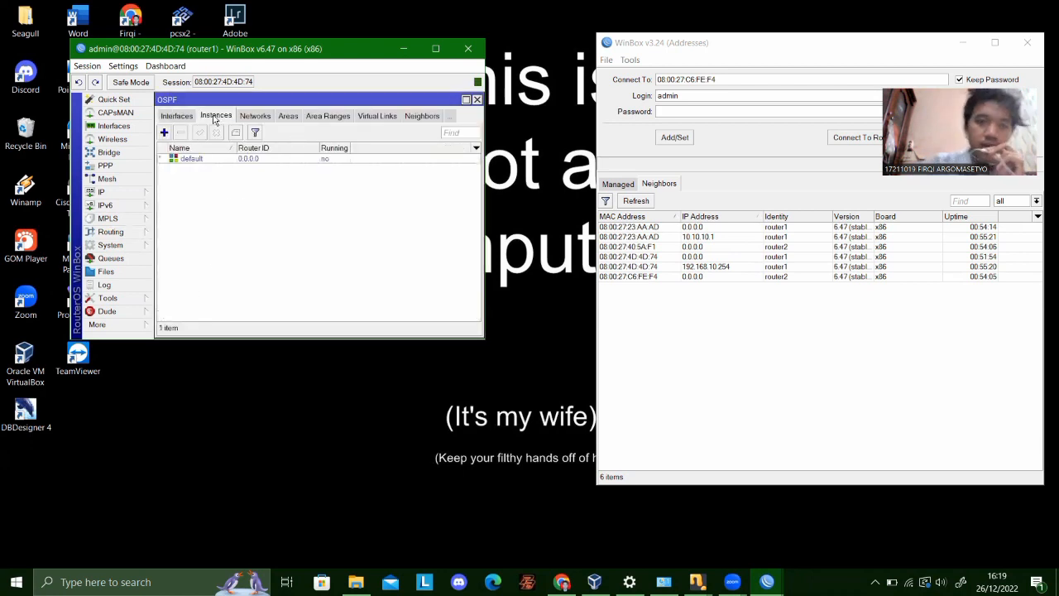
{"action": "double_click", "coordinate": [213, 160]}
{"action": "left_click", "coordinate": [328, 148]}
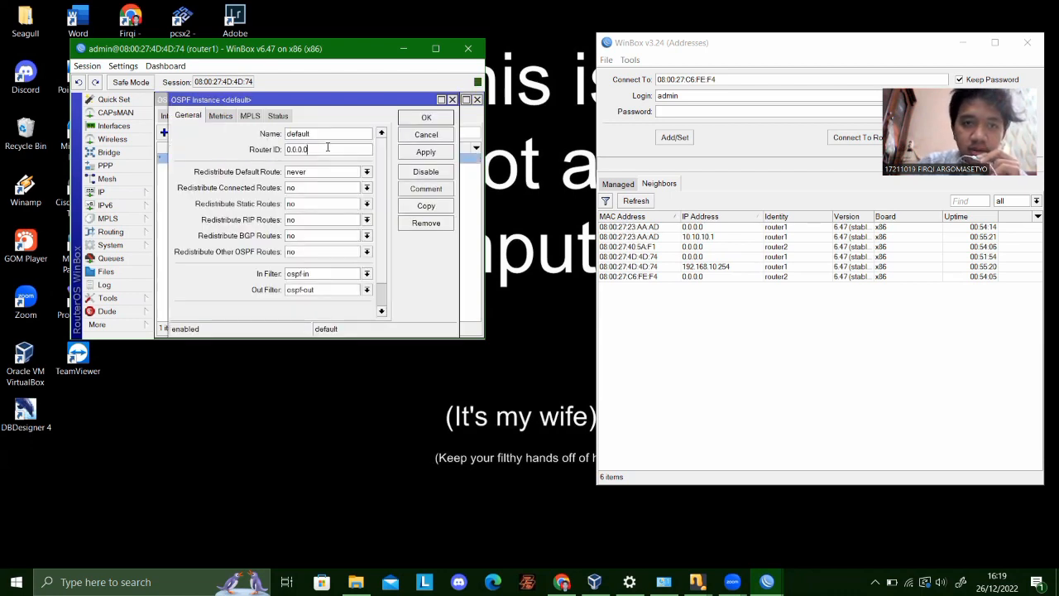
{"action": "key", "text": "ctrl+a"}
{"action": "key", "text": "BackSpace"}
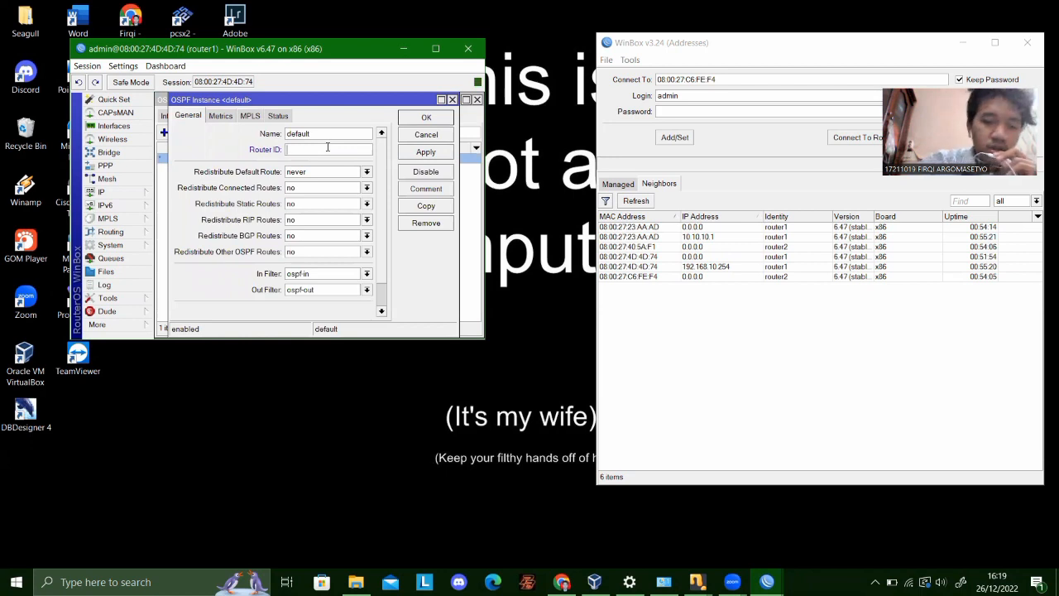
{"action": "type", "text": "1"}
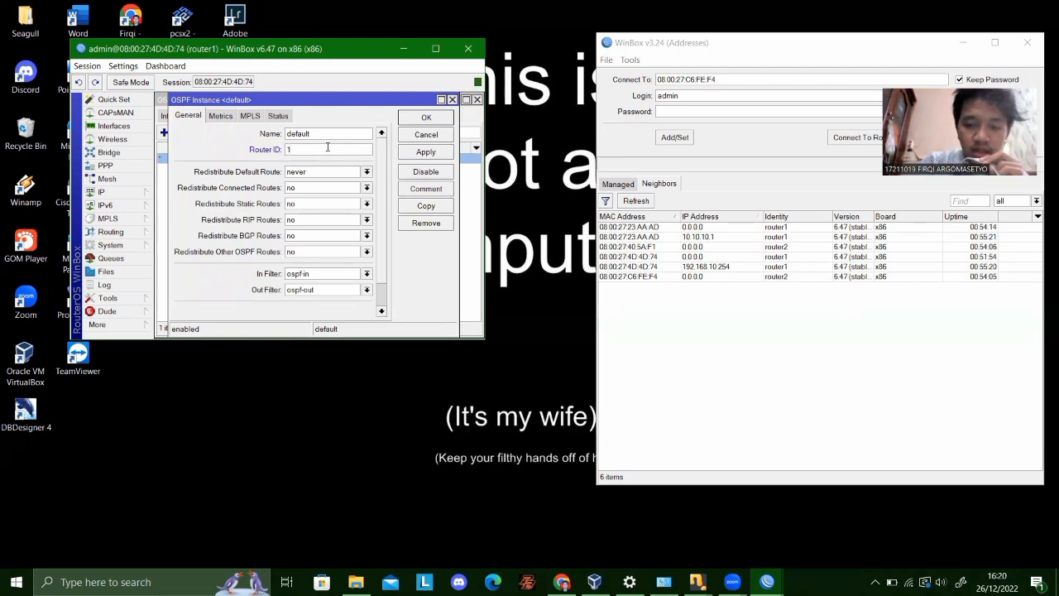
{"action": "type", "text": ".1.1.1"}
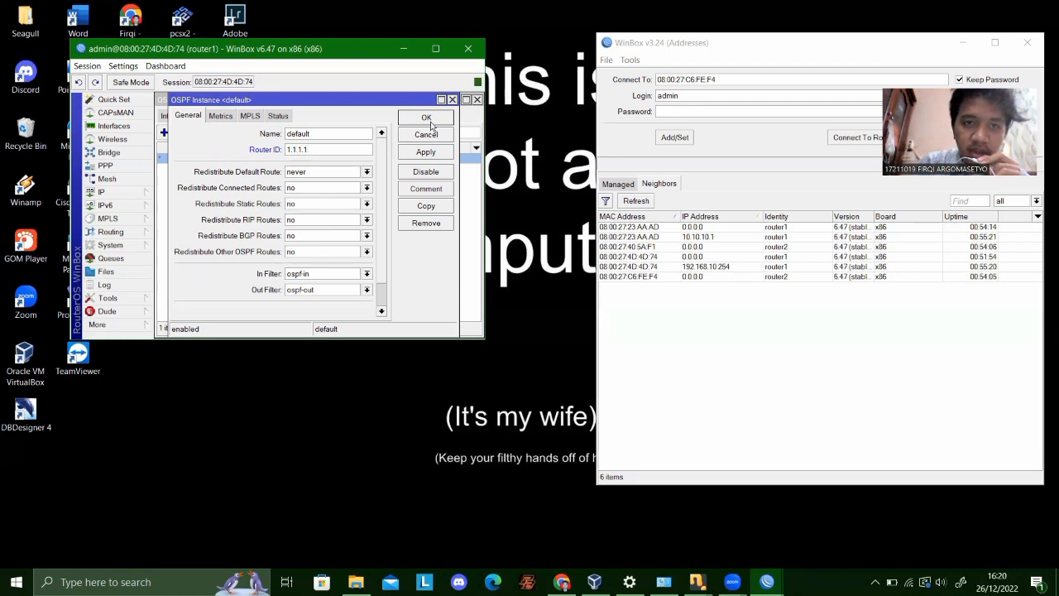
{"action": "left_click", "coordinate": [425, 155]}
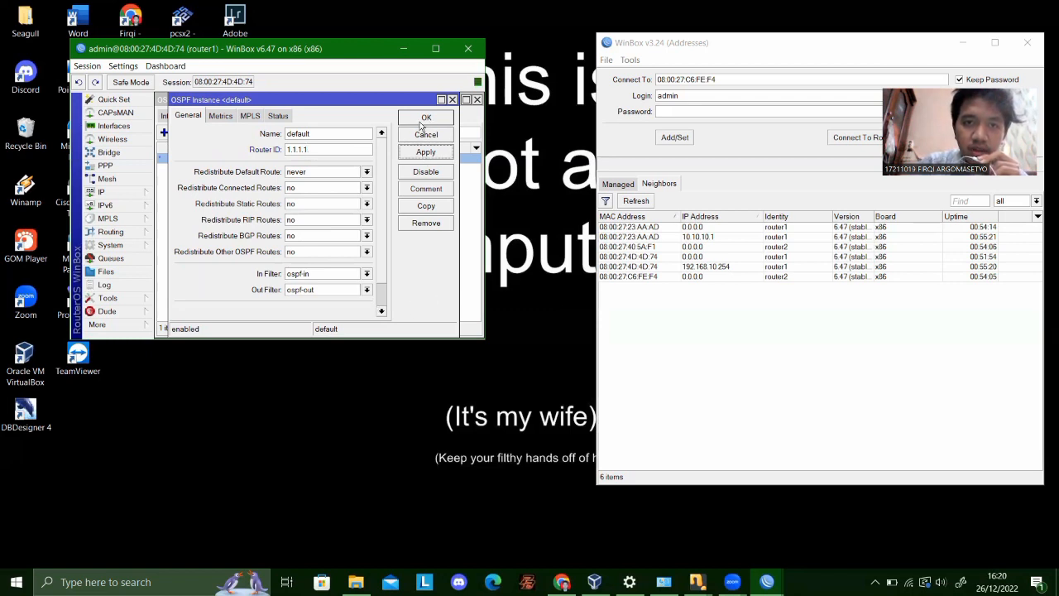
{"action": "left_click", "coordinate": [422, 118]}
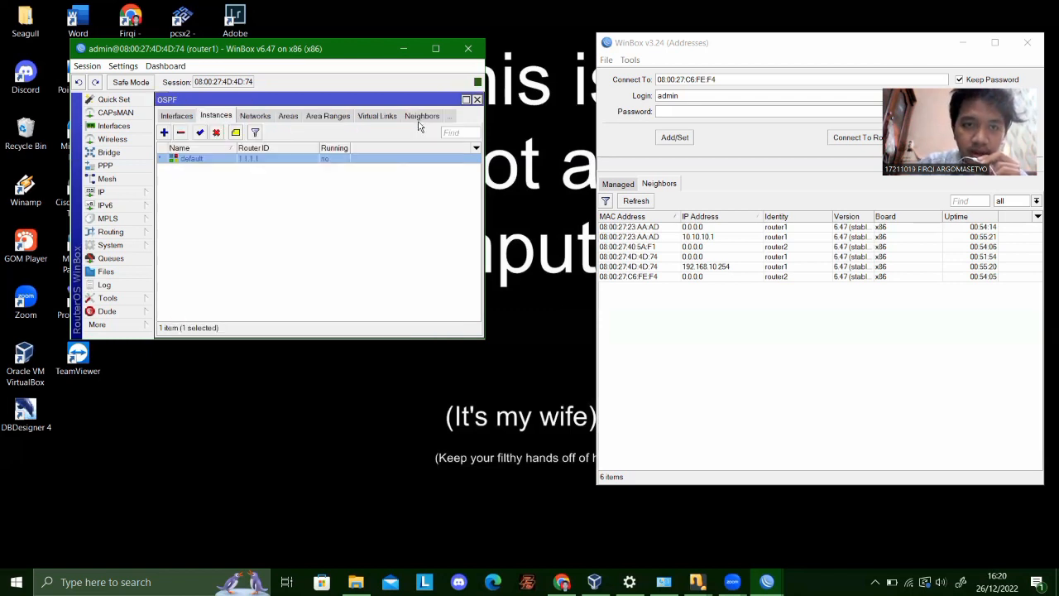
Add the network 10.10.10.0/24 in the backbone area to router1's OSPF networks.
{"action": "left_click", "coordinate": [256, 120]}
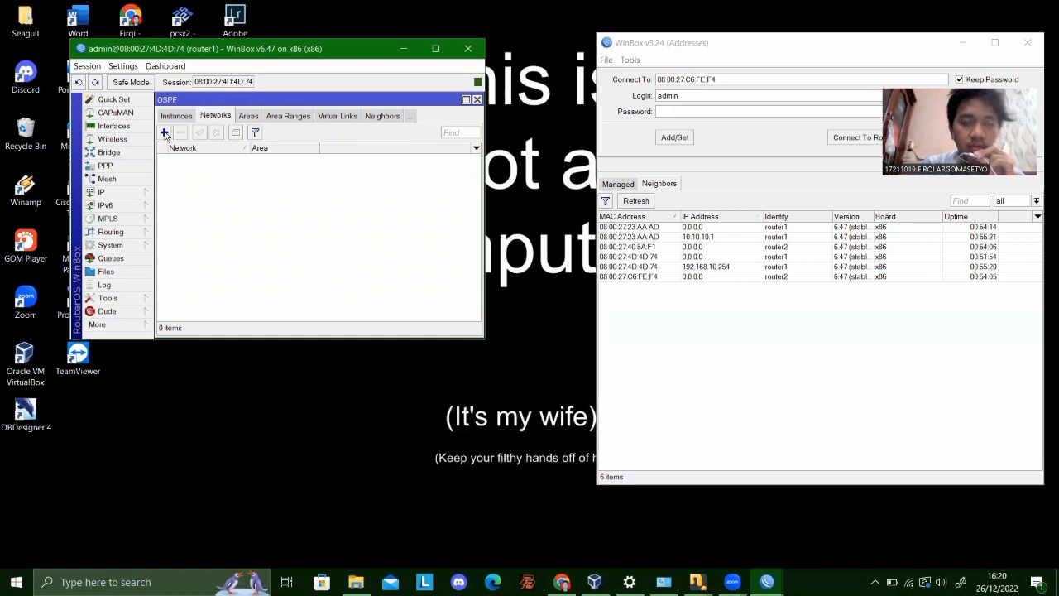
{"action": "left_click", "coordinate": [164, 132]}
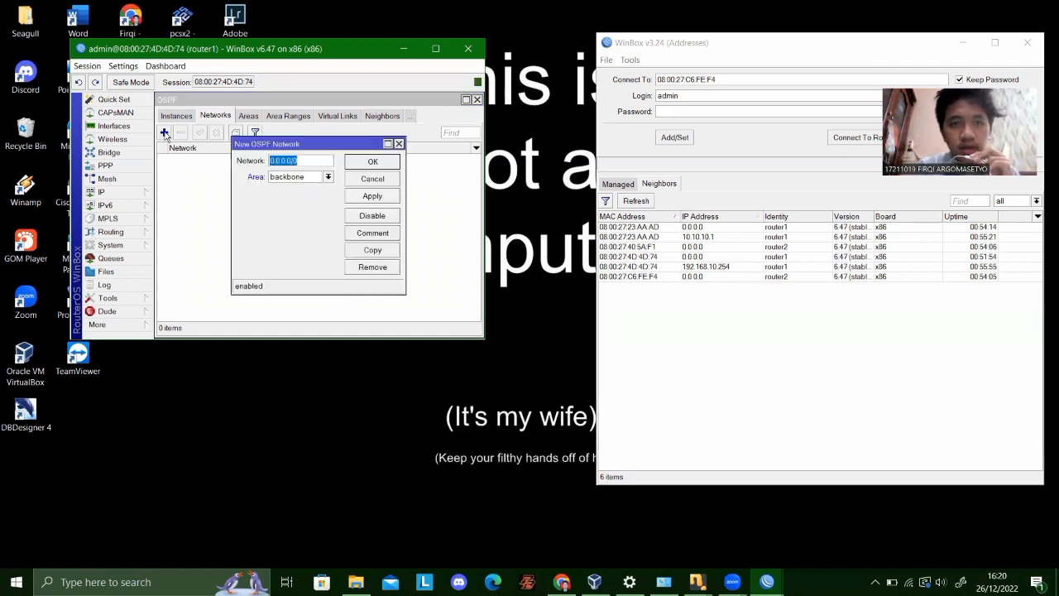
{"action": "key", "text": "BackSpace"}
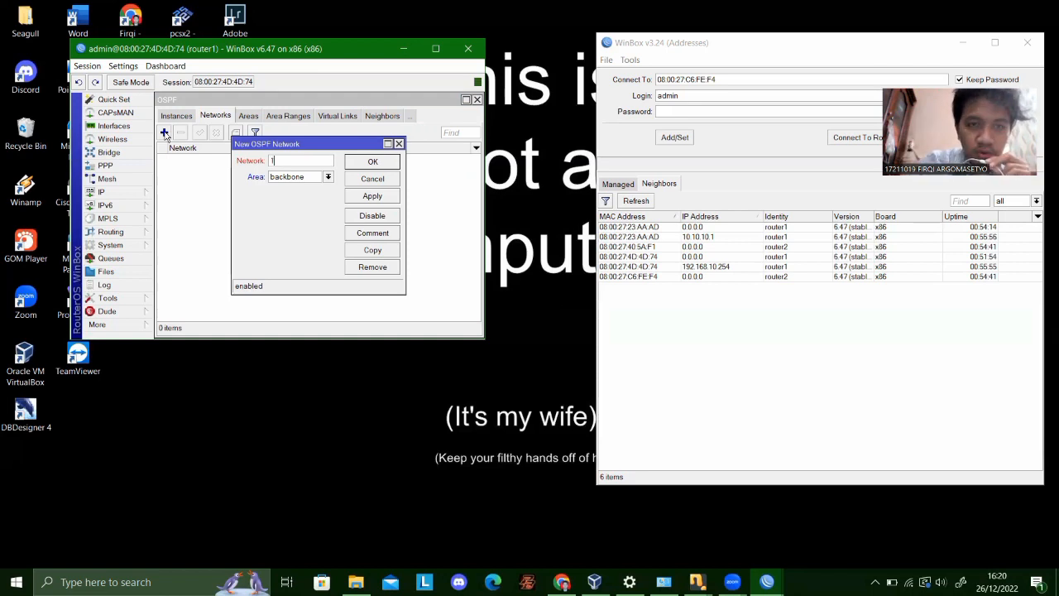
{"action": "type", "text": "10.1"}
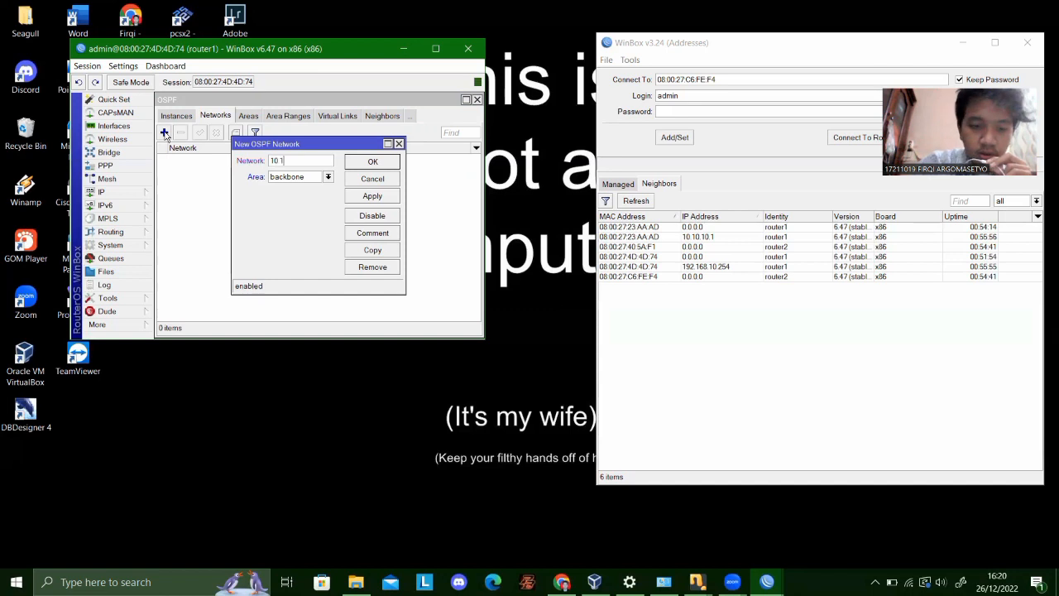
{"action": "type", "text": "0"}
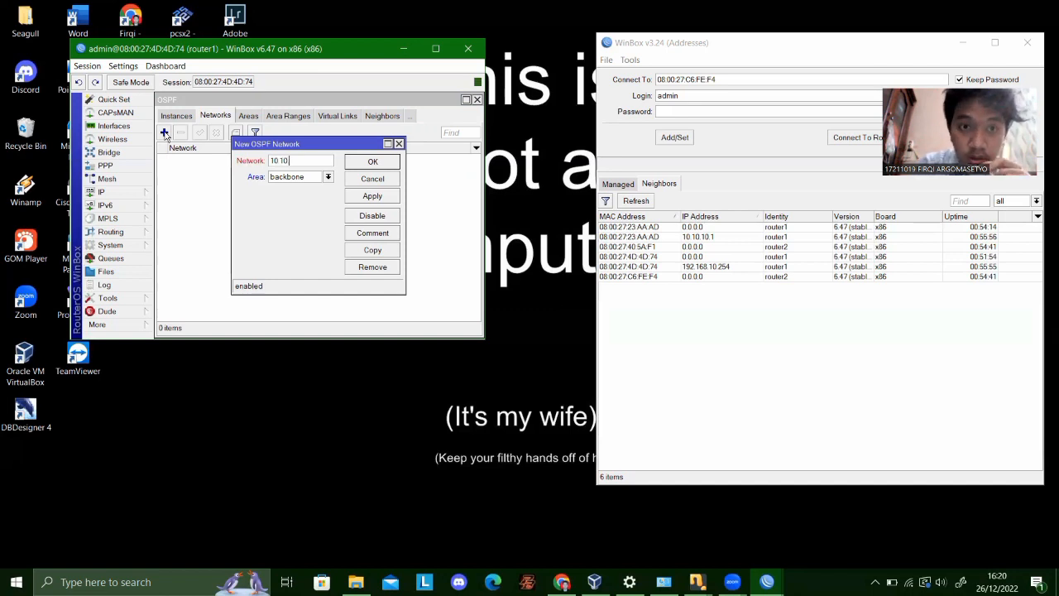
{"action": "type", "text": ".10.0"}
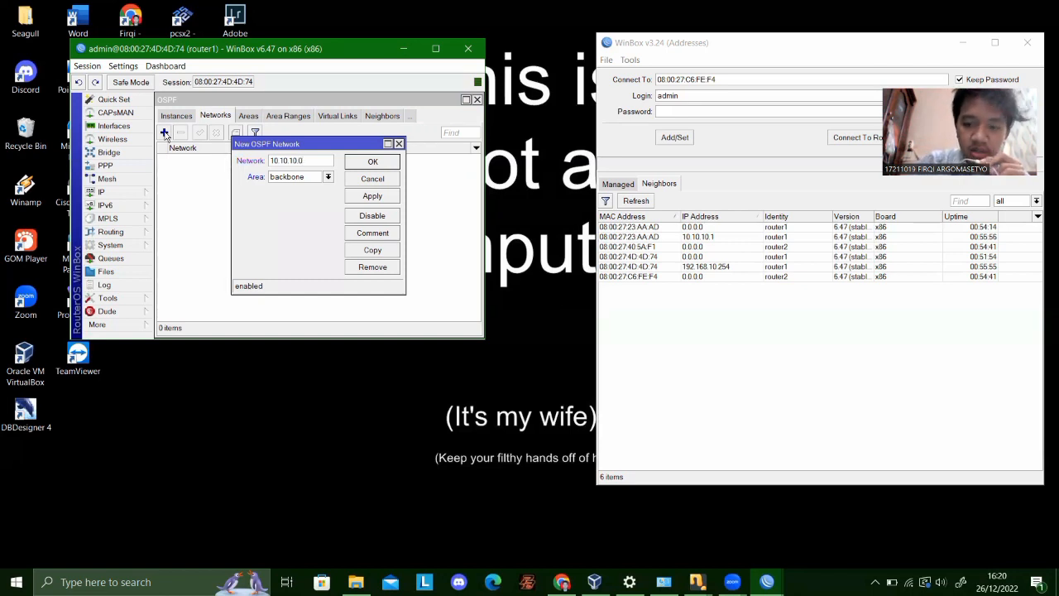
{"action": "type", "text": "/24"}
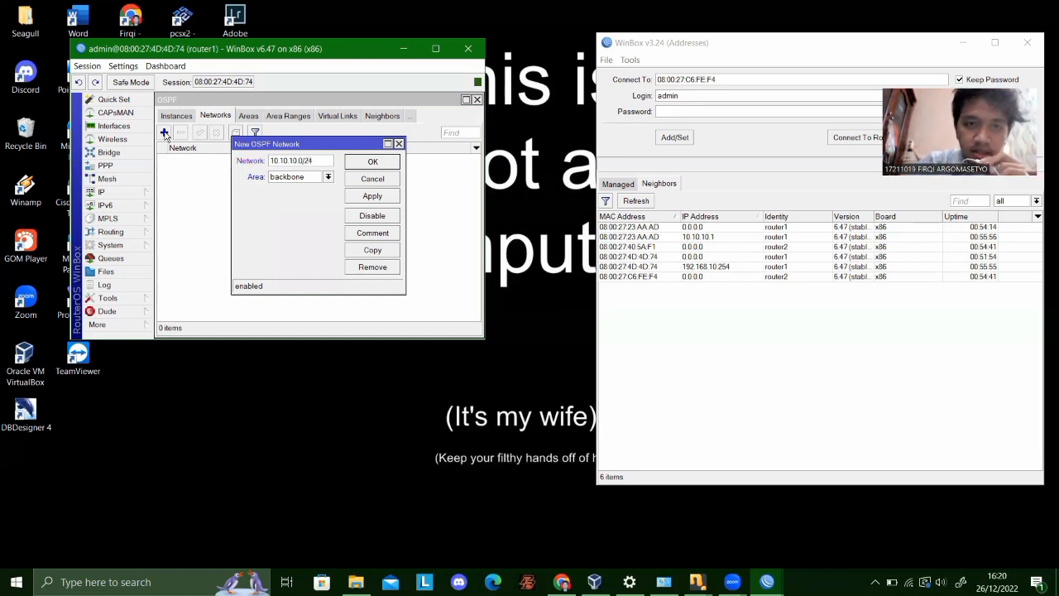
{"action": "left_click", "coordinate": [386, 199]}
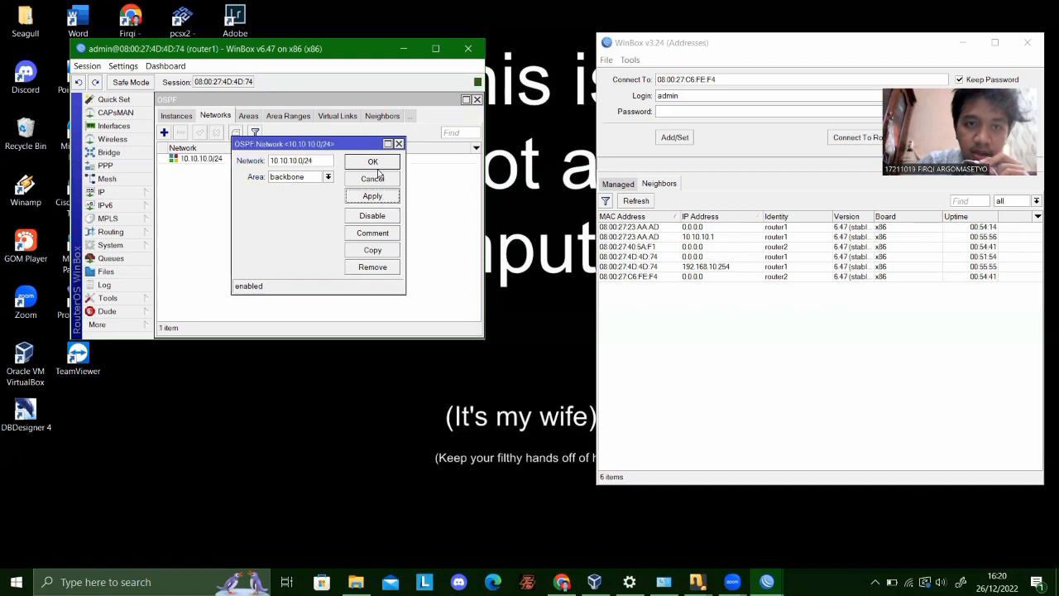
{"action": "left_click", "coordinate": [372, 163]}
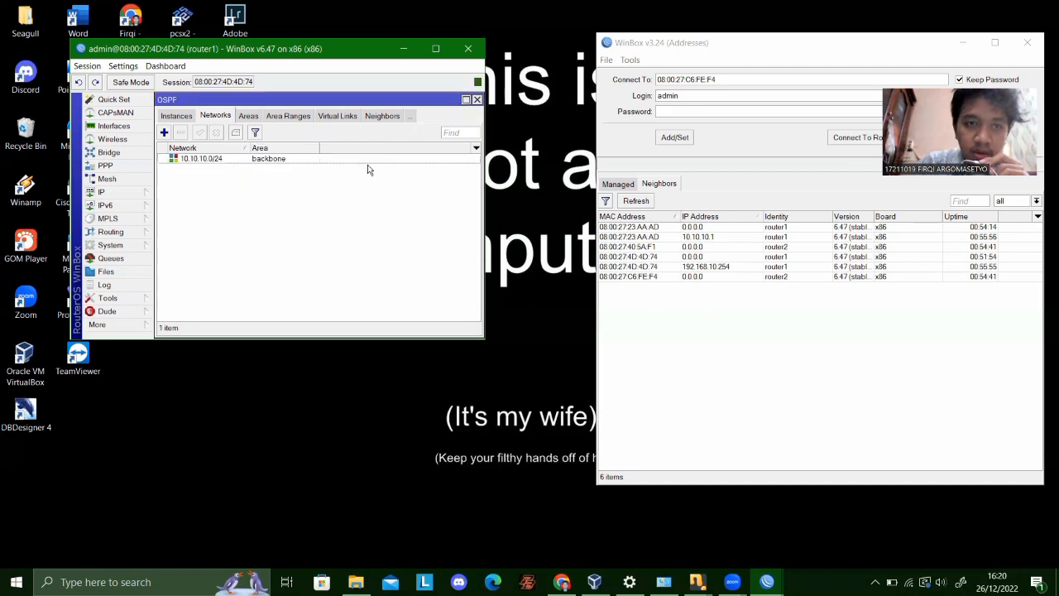
Add a second OSPF network, 192.168.10.0/24, in the backbone area on router1.
{"action": "left_click", "coordinate": [164, 133]}
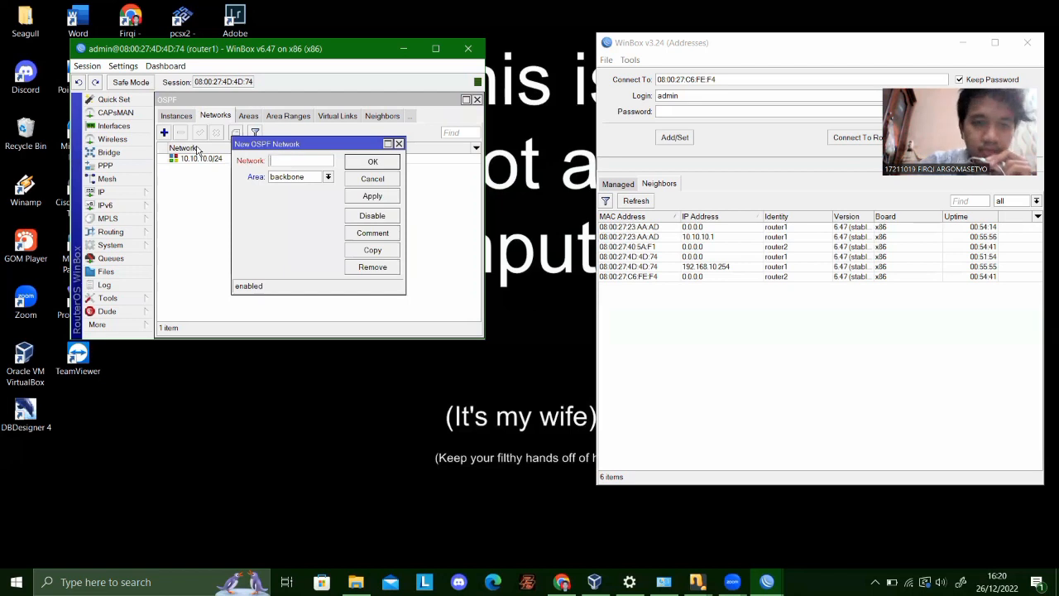
{"action": "type", "text": "192"}
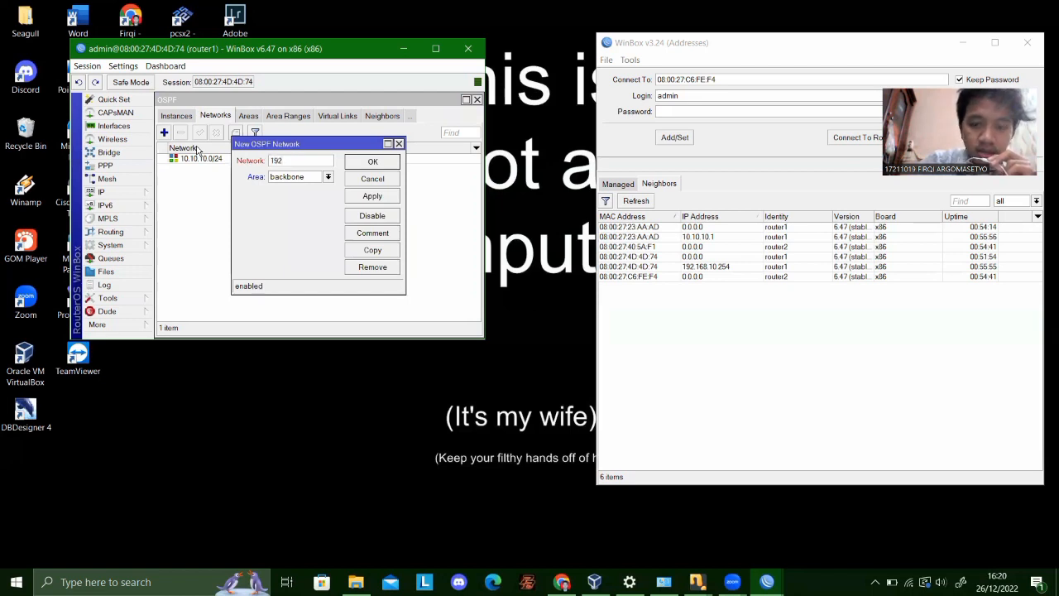
{"action": "type", "text": ".168"}
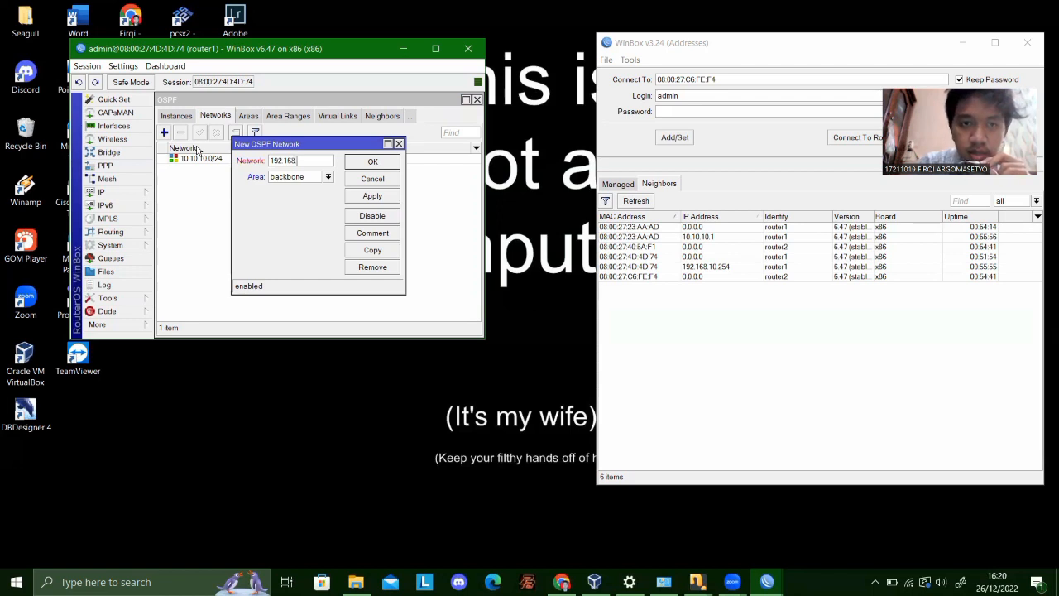
{"action": "type", "text": ".19"}
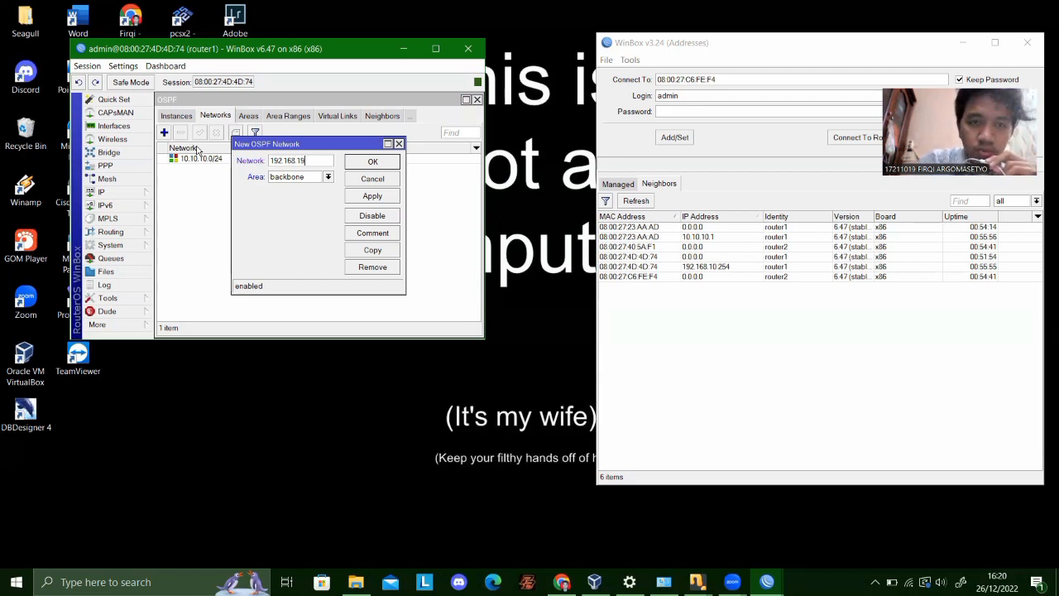
{"action": "key", "text": "BackSpace"}
{"action": "type", "text": "0"}
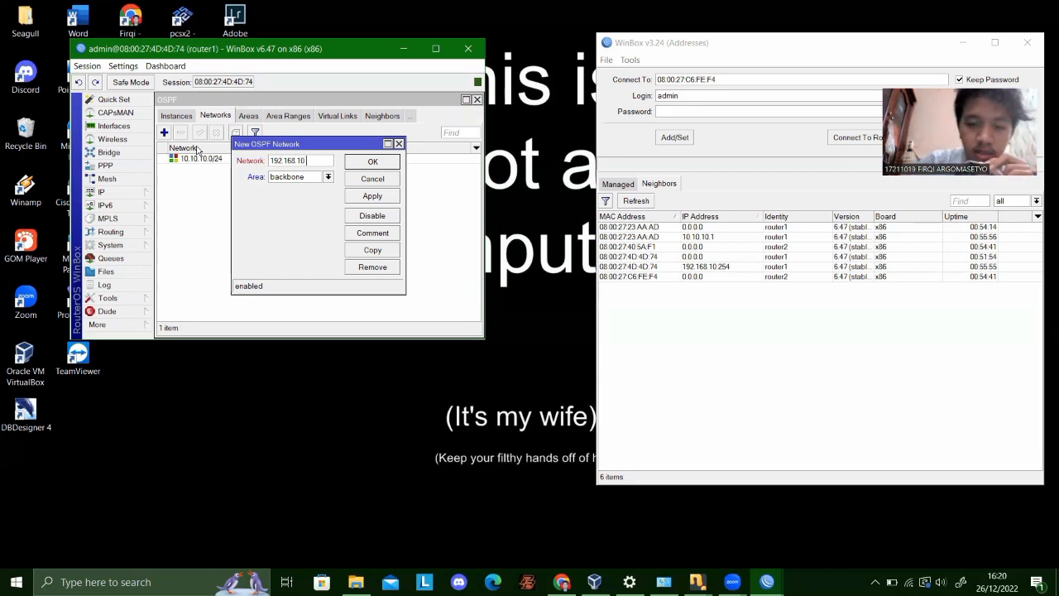
{"action": "type", "text": ".0"}
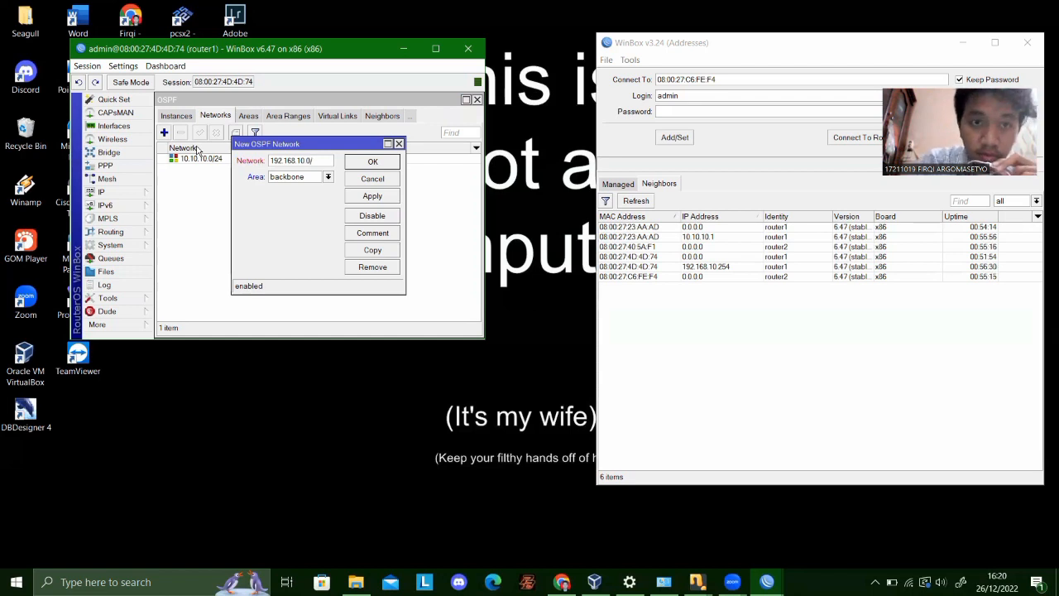
{"action": "type", "text": "/24"}
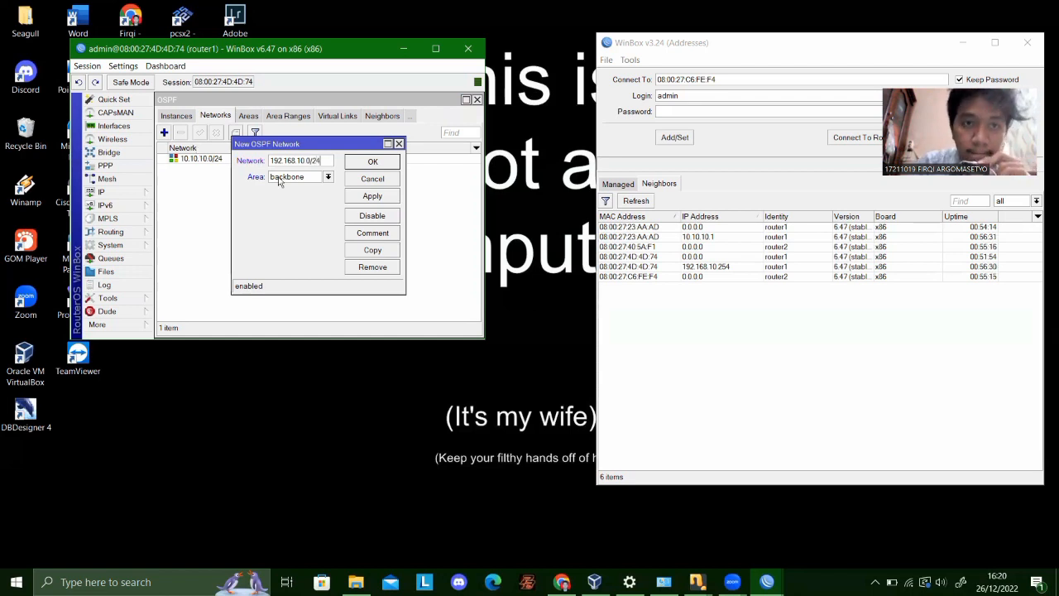
{"action": "left_click", "coordinate": [372, 196]}
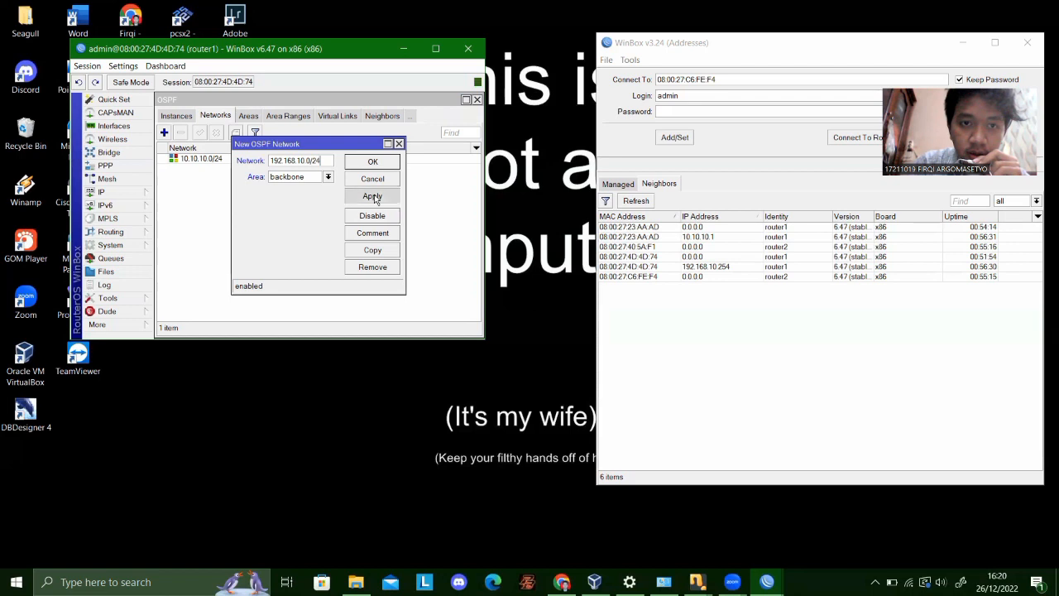
{"action": "left_click", "coordinate": [372, 163]}
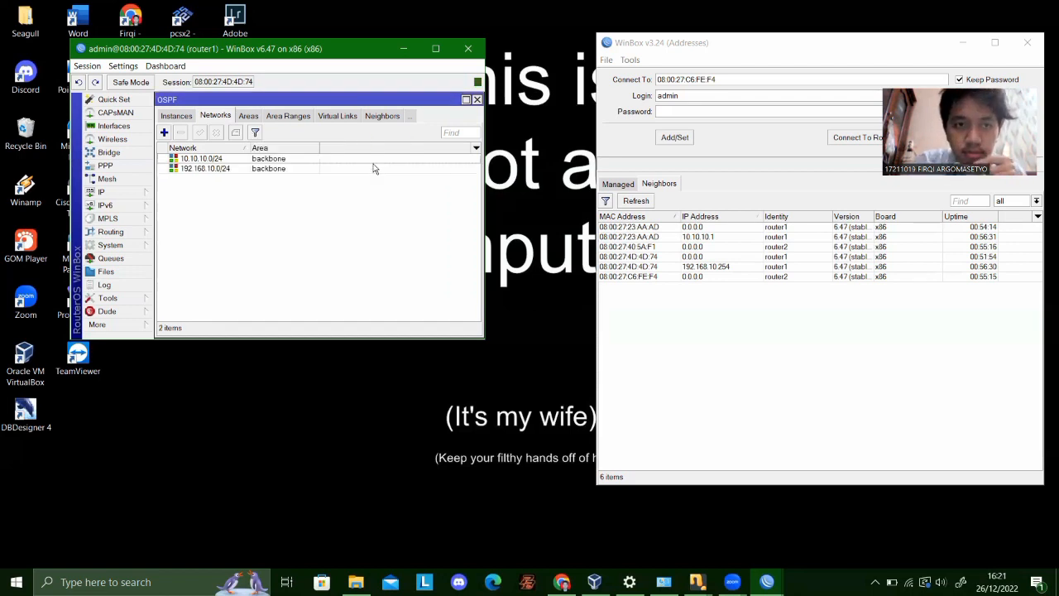
Check the OSPF instances and interfaces on router1, and close the OSPF window.
{"action": "left_click", "coordinate": [183, 118]}
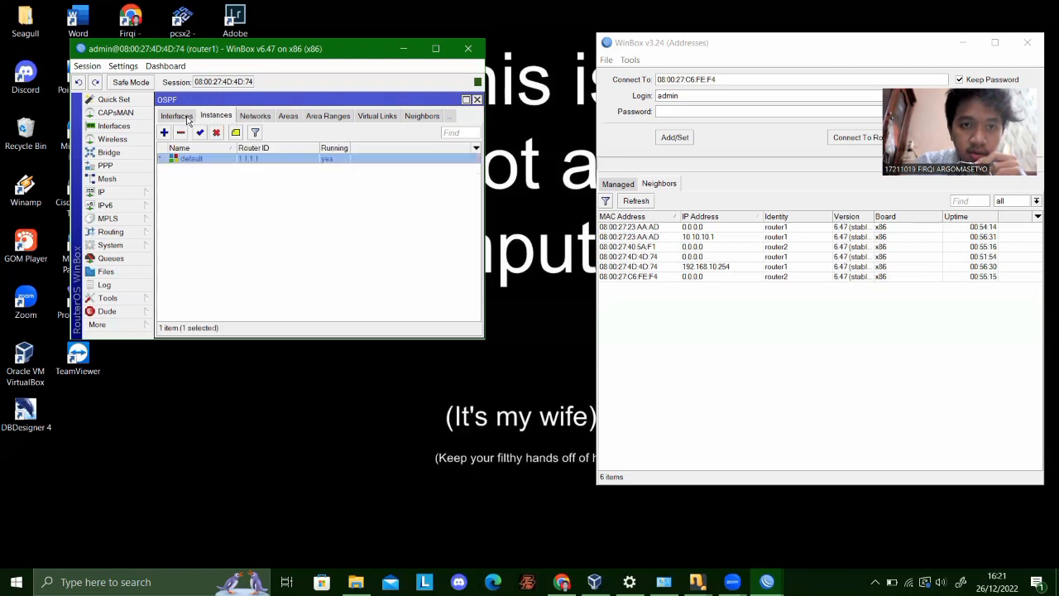
{"action": "left_click", "coordinate": [177, 118]}
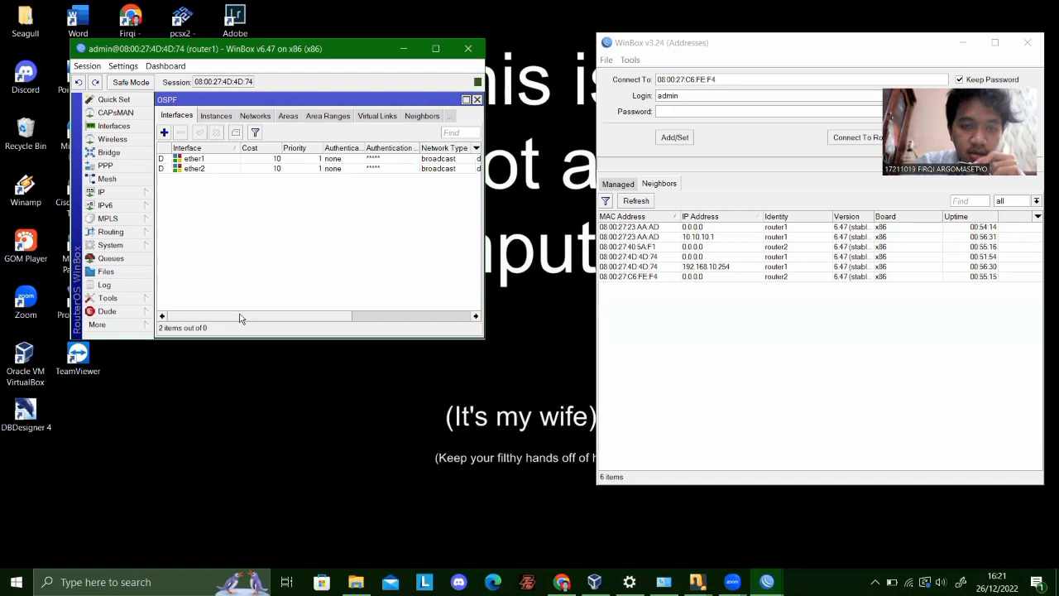
{"action": "left_click_drag", "start_coordinate": [240, 318], "coordinate": [207, 303]}
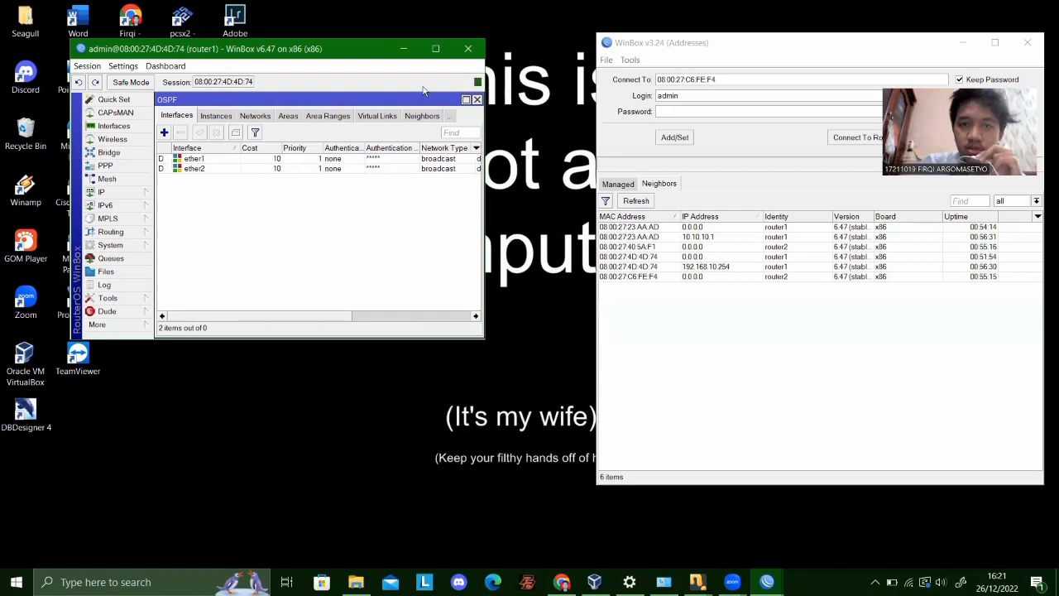
{"action": "left_click", "coordinate": [477, 99]}
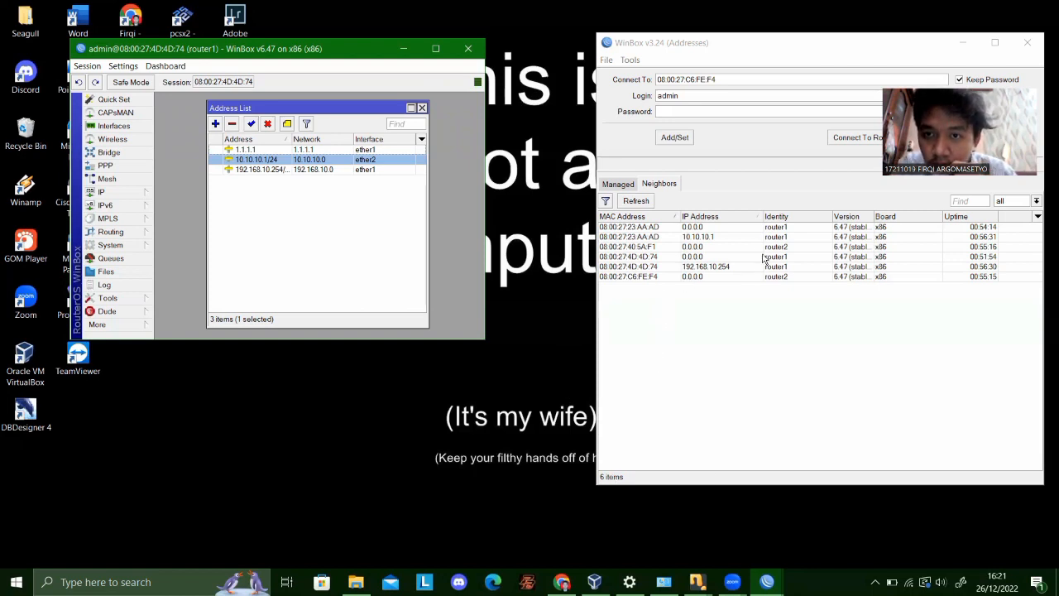
Connect to the router2 neighbor with MAC address 08:00:27:40:5A:F1 as admin and dismiss the RouterOS license notice.
{"action": "left_click", "coordinate": [649, 246]}
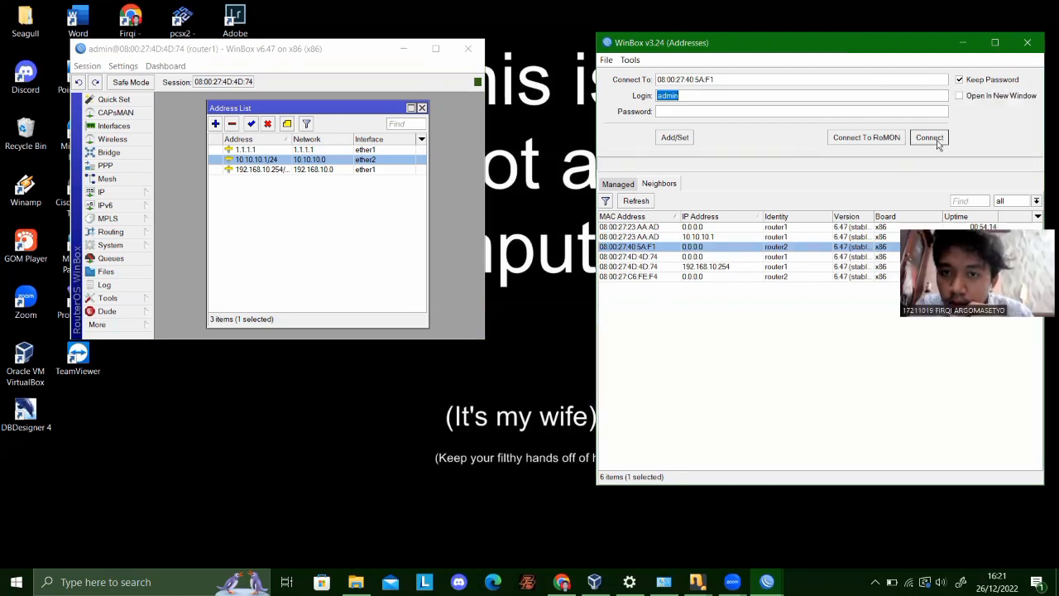
{"action": "left_click", "coordinate": [929, 137]}
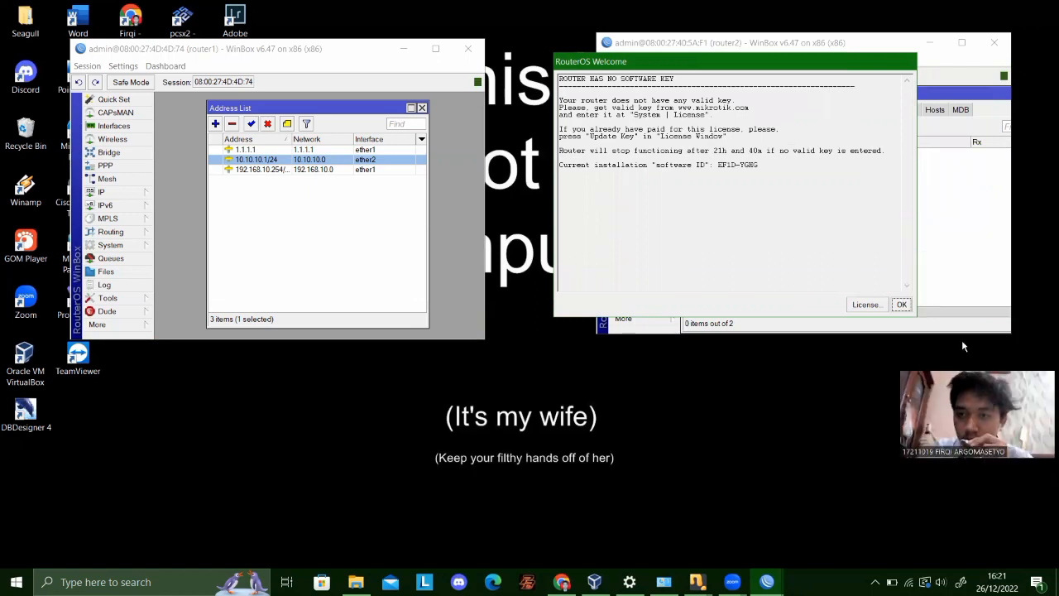
{"action": "left_click", "coordinate": [904, 306]}
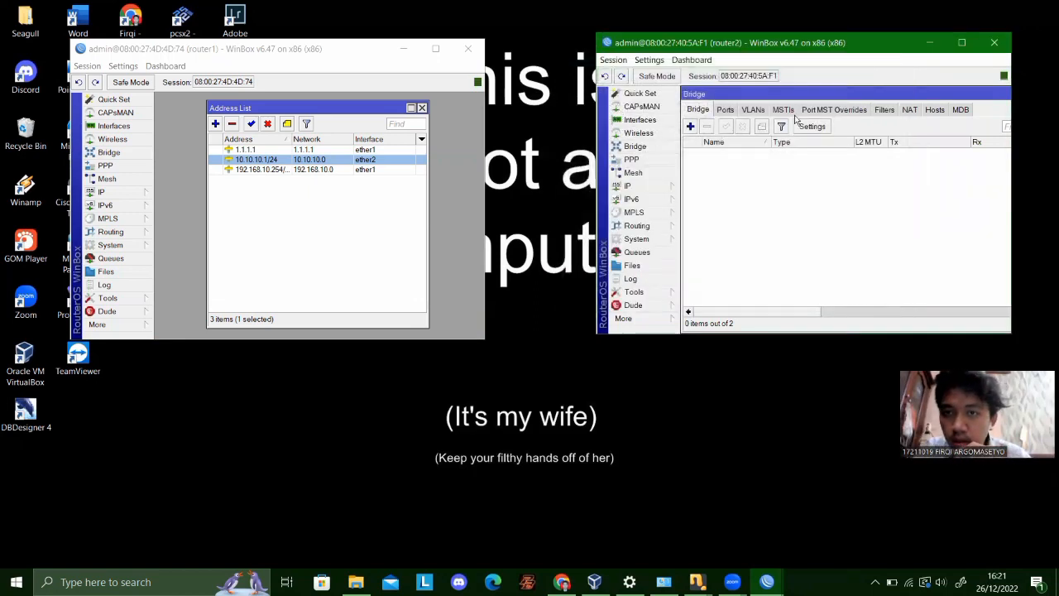
Close the Bridge window on router2 after glancing through its pages, leaving the address list open.
{"action": "left_click", "coordinate": [751, 111]}
{"action": "left_click", "coordinate": [721, 110]}
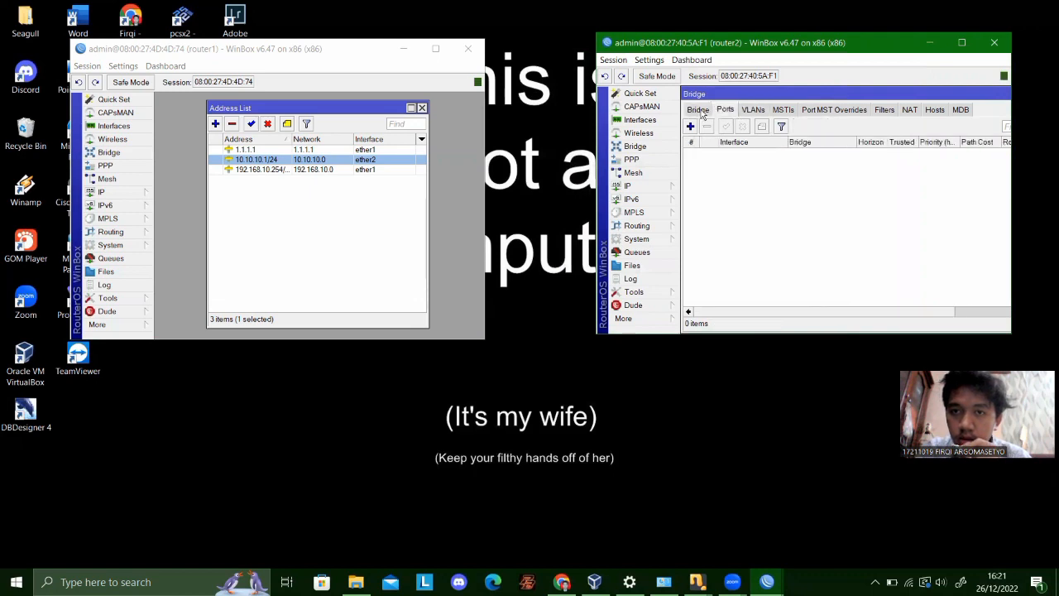
{"action": "left_click", "coordinate": [699, 112]}
{"action": "left_click_drag", "start_coordinate": [732, 94], "coordinate": [723, 93]}
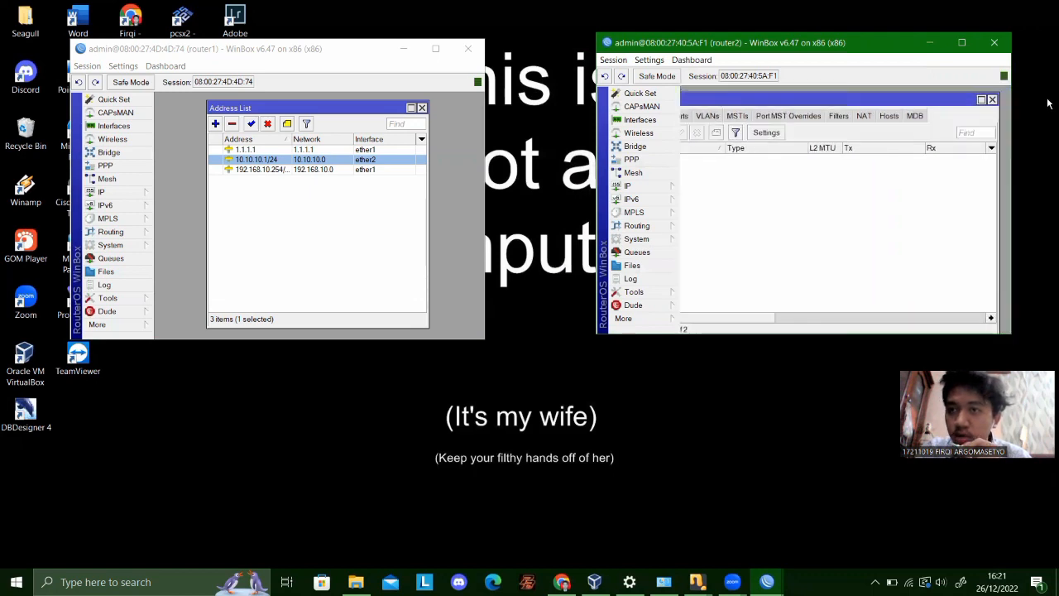
{"action": "left_click", "coordinate": [992, 100]}
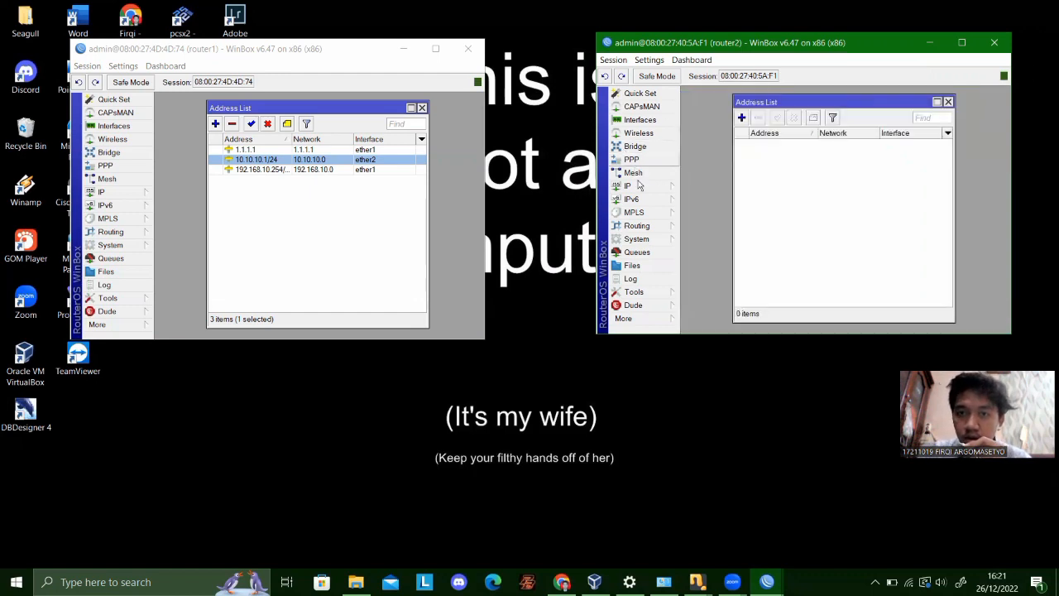
Look over the OSPF instances and networks on router2, and close the OSPF window.
{"action": "left_click", "coordinate": [648, 225]}
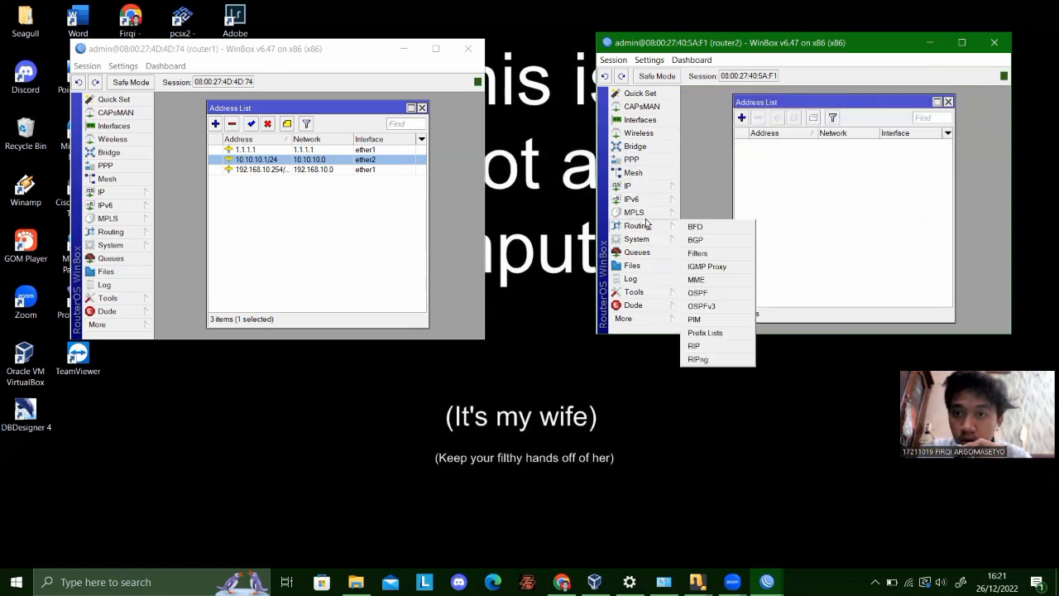
{"action": "left_click", "coordinate": [721, 293]}
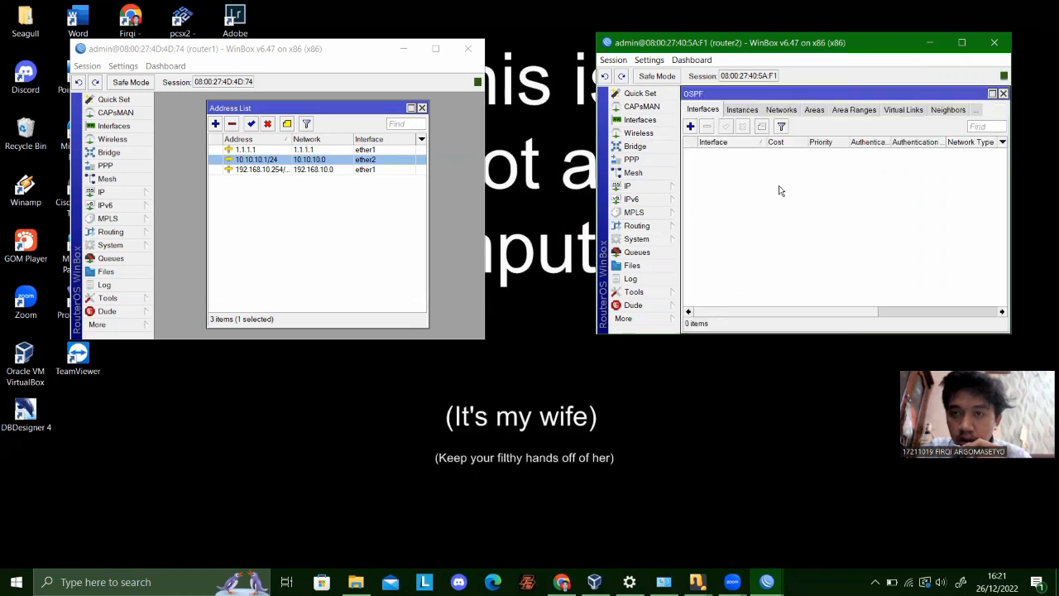
{"action": "left_click", "coordinate": [745, 110]}
{"action": "left_click", "coordinate": [786, 110]}
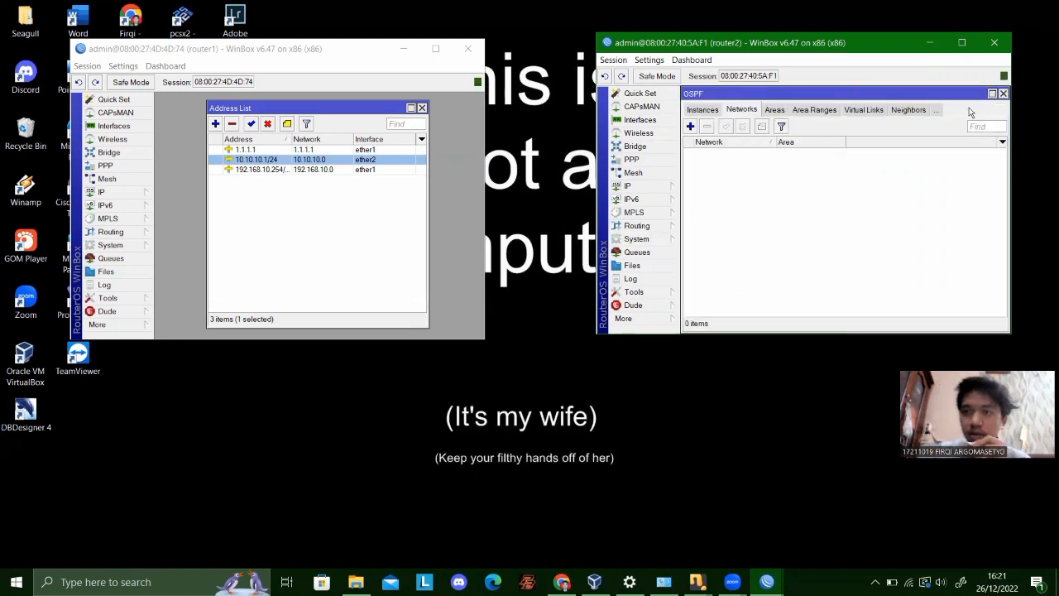
{"action": "left_click", "coordinate": [1003, 93]}
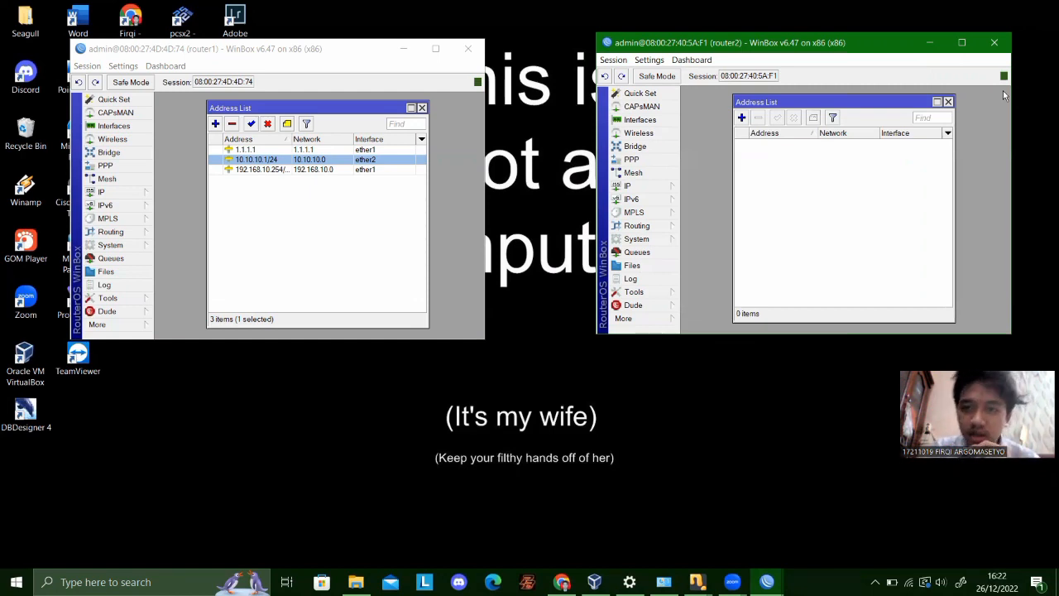
Add the IP address 192.168.20.254/24 on interface ether1 of router2.
{"action": "left_click", "coordinate": [742, 118]}
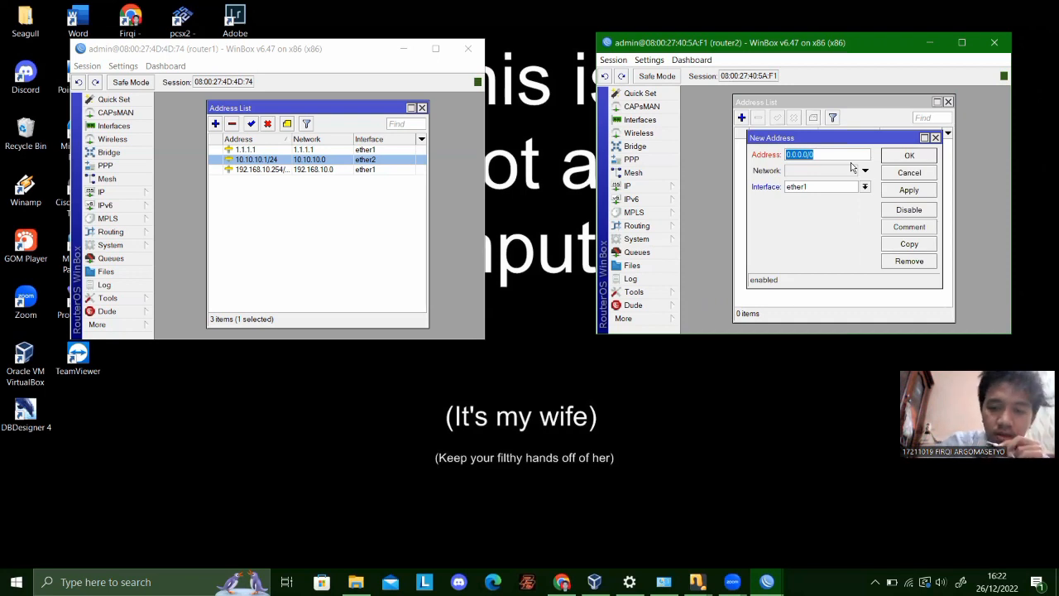
{"action": "key", "text": "BackSpace"}
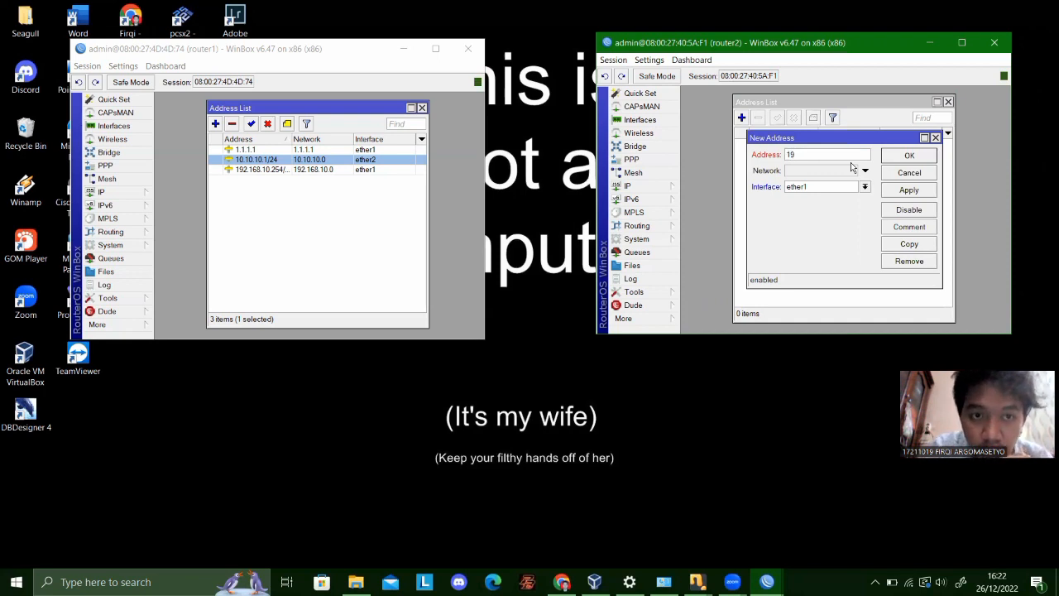
{"action": "type", "text": "192"}
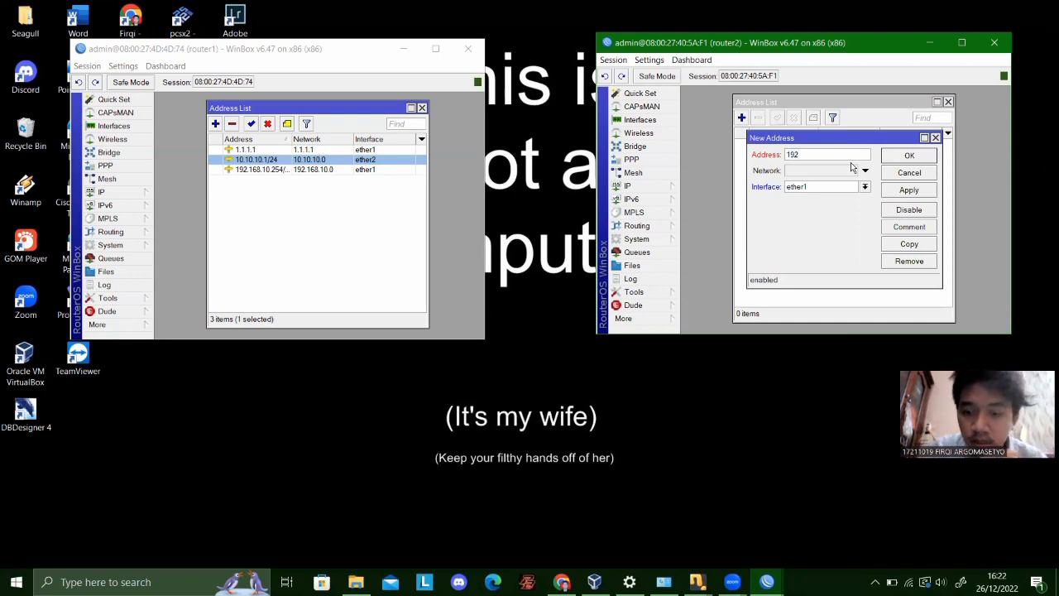
{"action": "type", "text": ".168"}
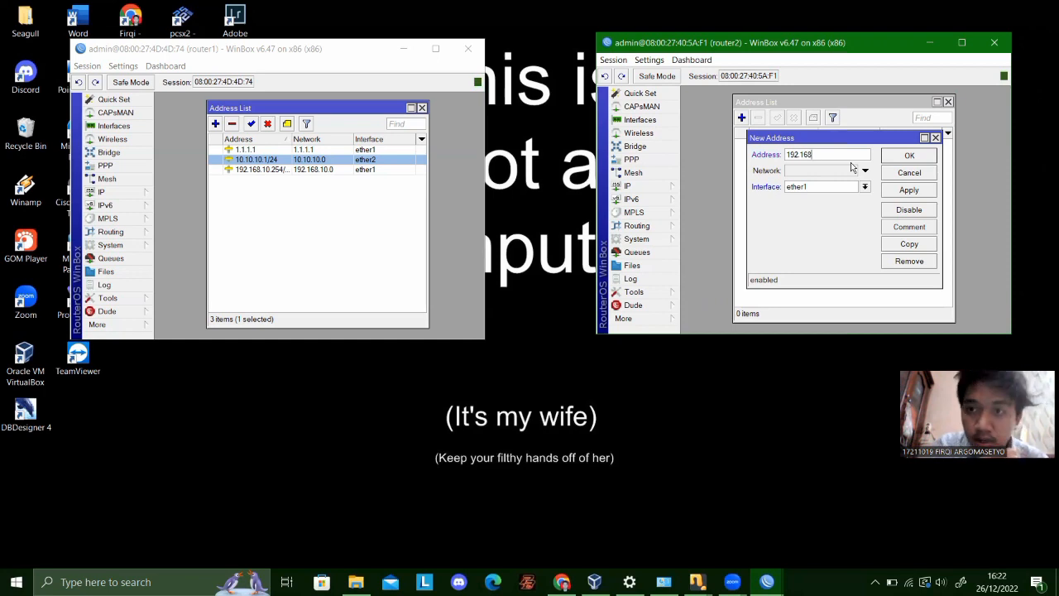
{"action": "type", "text": "."}
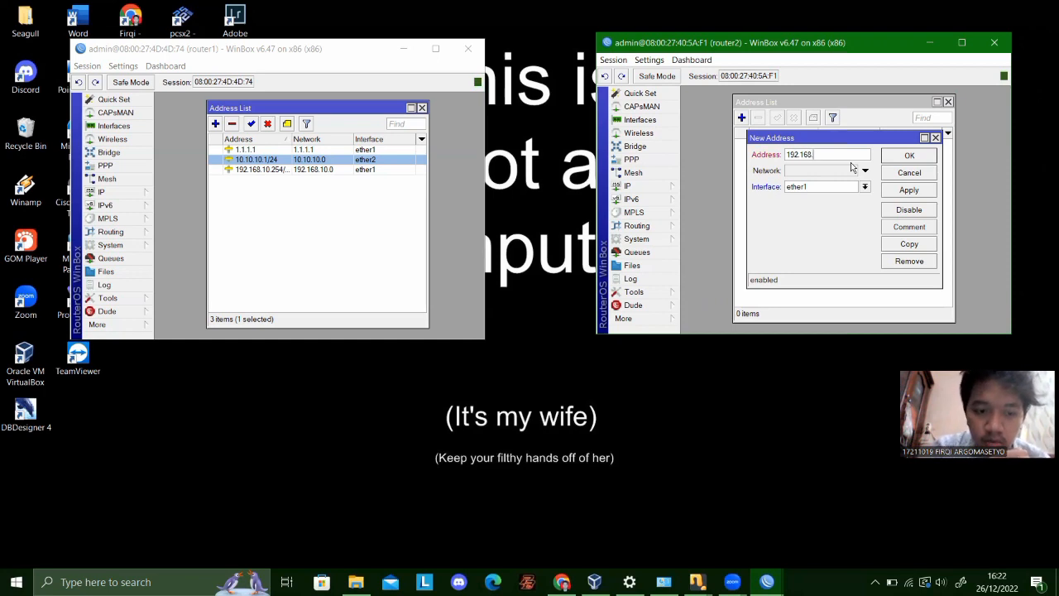
{"action": "type", "text": "20"}
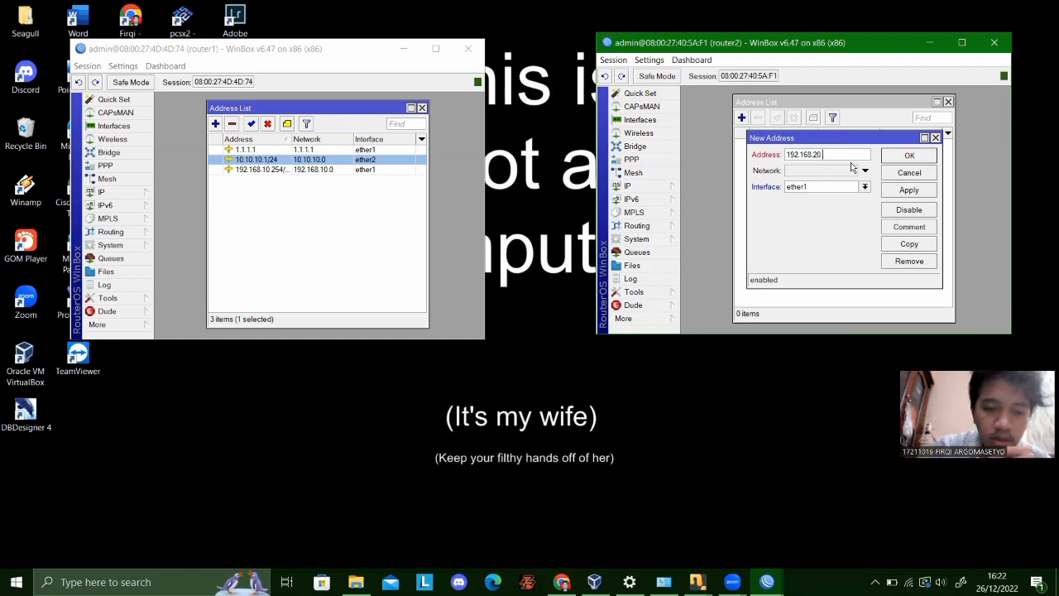
{"action": "type", "text": ".254"}
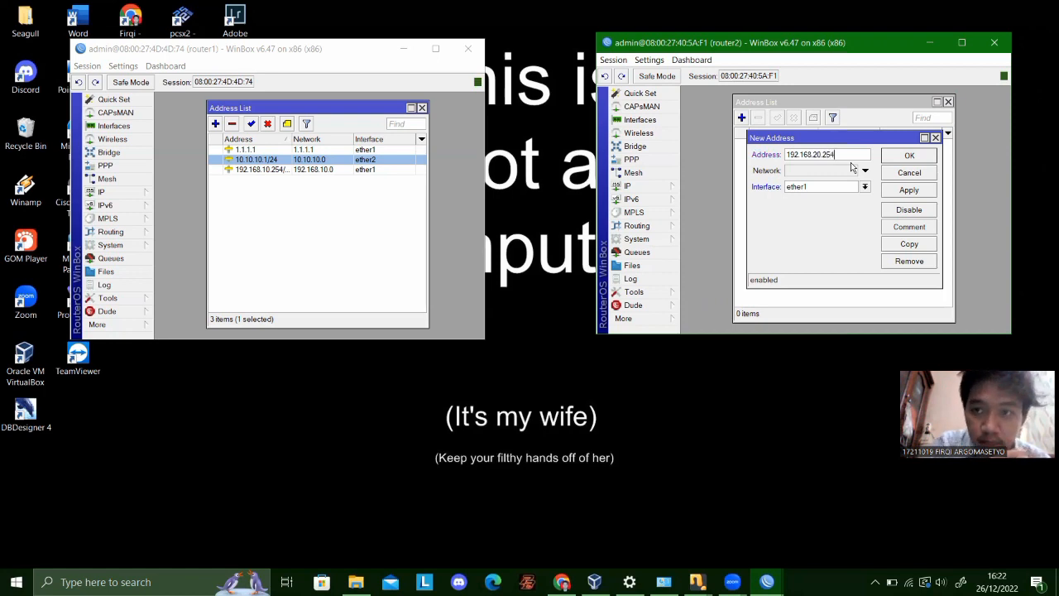
{"action": "type", "text": "/24"}
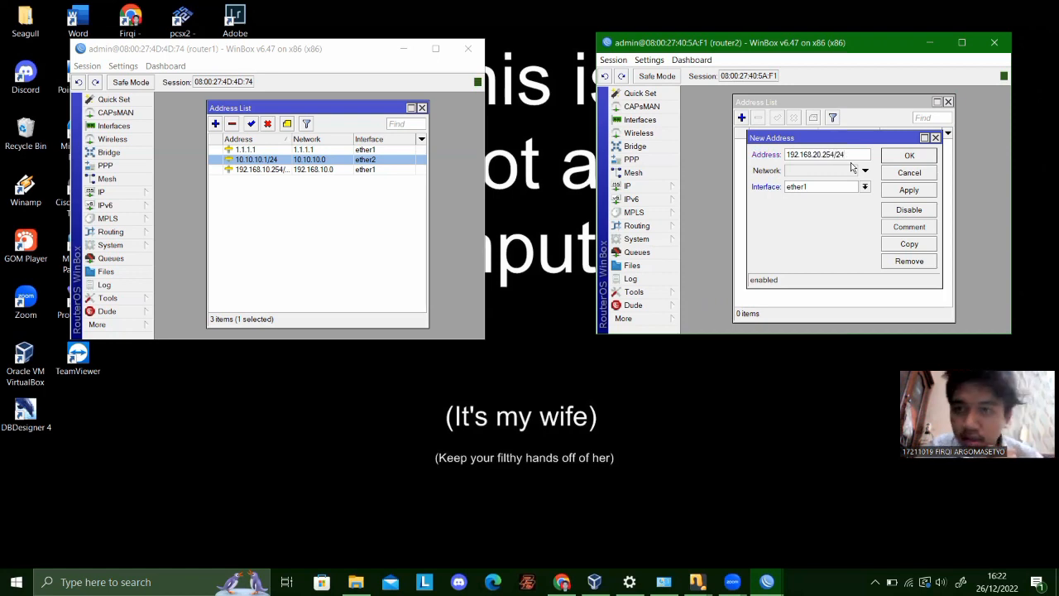
{"action": "left_click", "coordinate": [910, 190]}
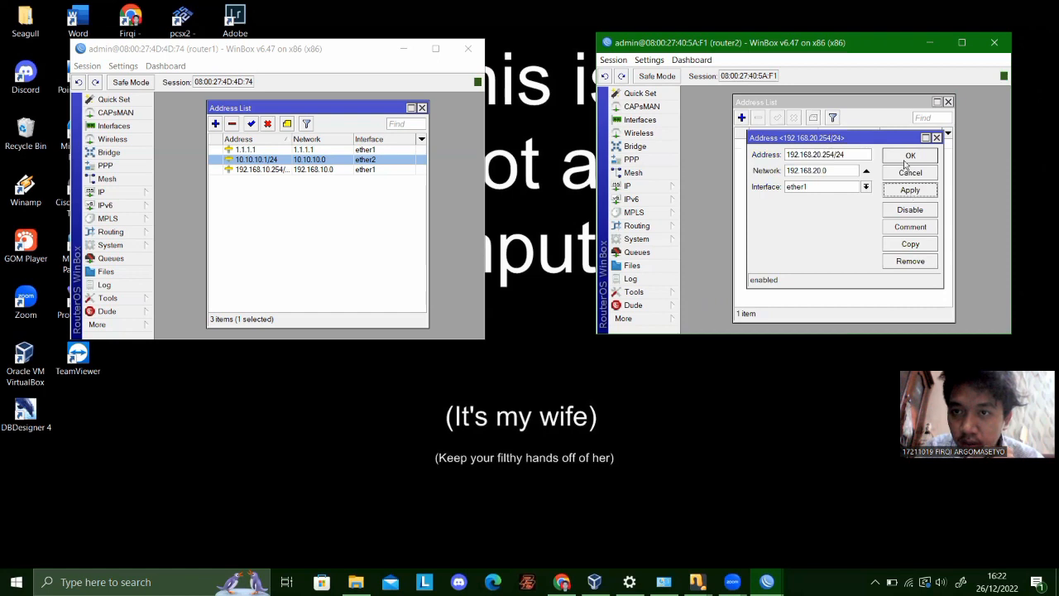
{"action": "left_click", "coordinate": [905, 157]}
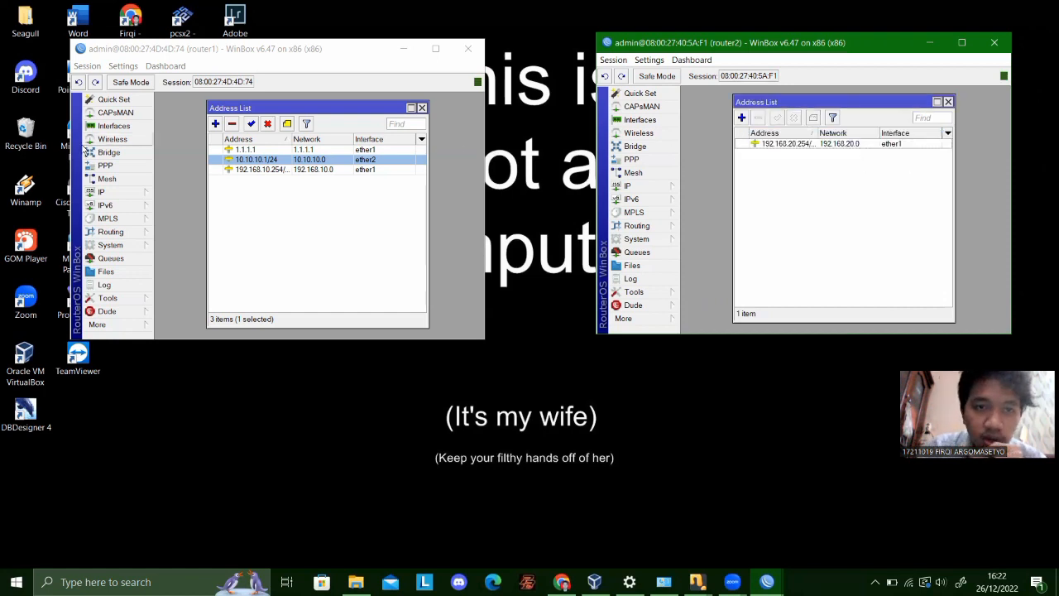
Assign router1's 1.1.1.1 address to the loopback interface.
{"action": "left_click", "coordinate": [267, 150]}
{"action": "double_click", "coordinate": [312, 152]}
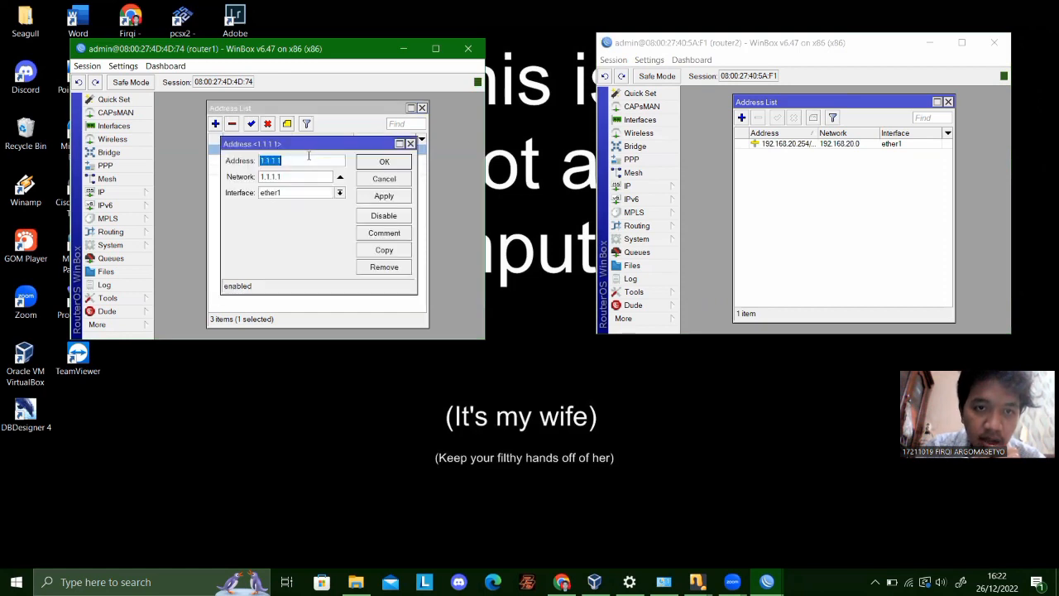
{"action": "left_click", "coordinate": [339, 192]}
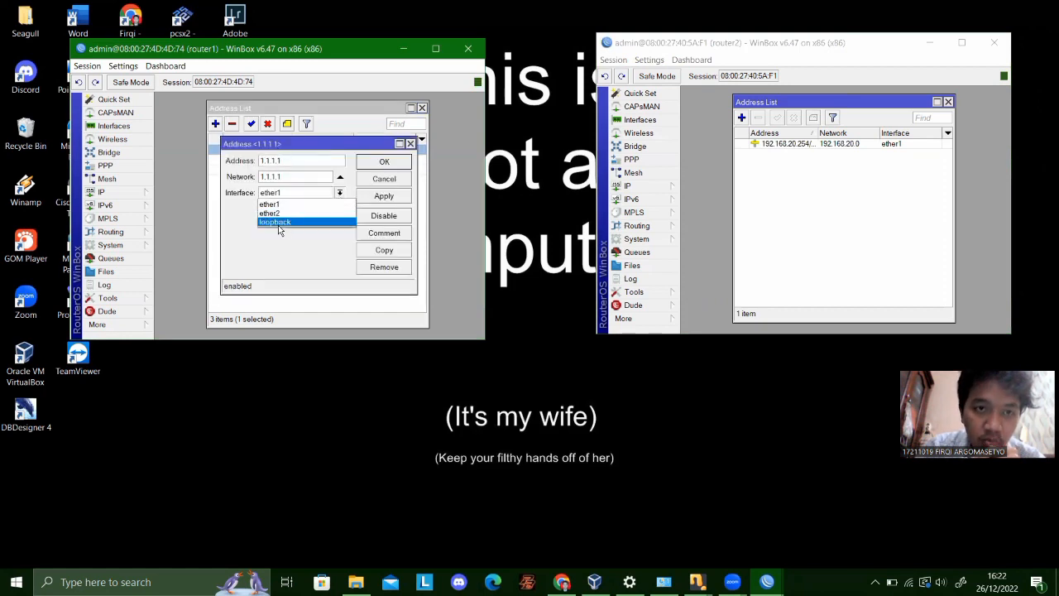
{"action": "left_click", "coordinate": [281, 222]}
{"action": "left_click", "coordinate": [378, 201]}
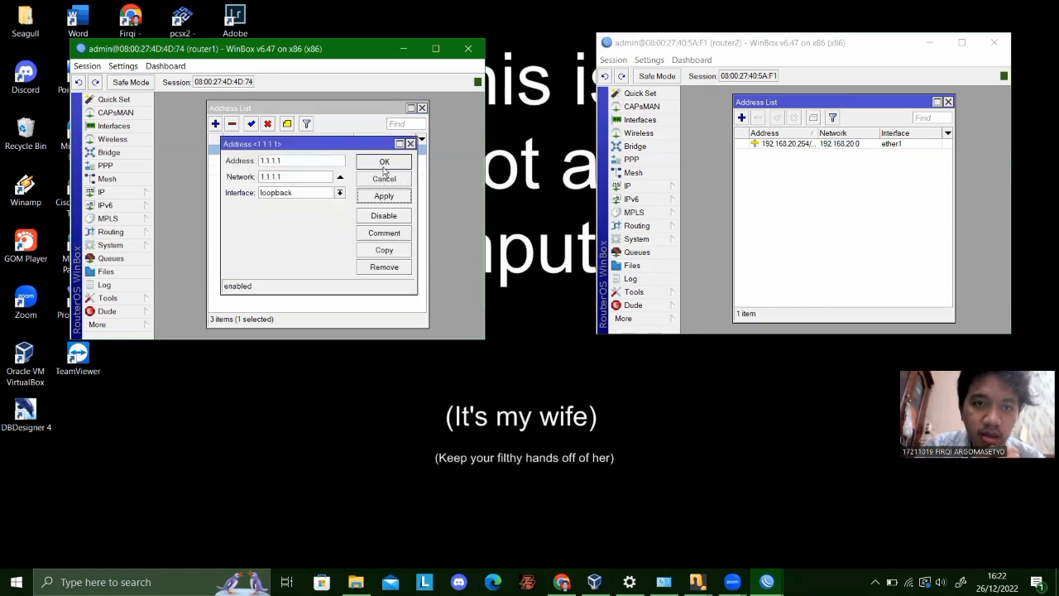
{"action": "left_click", "coordinate": [384, 164]}
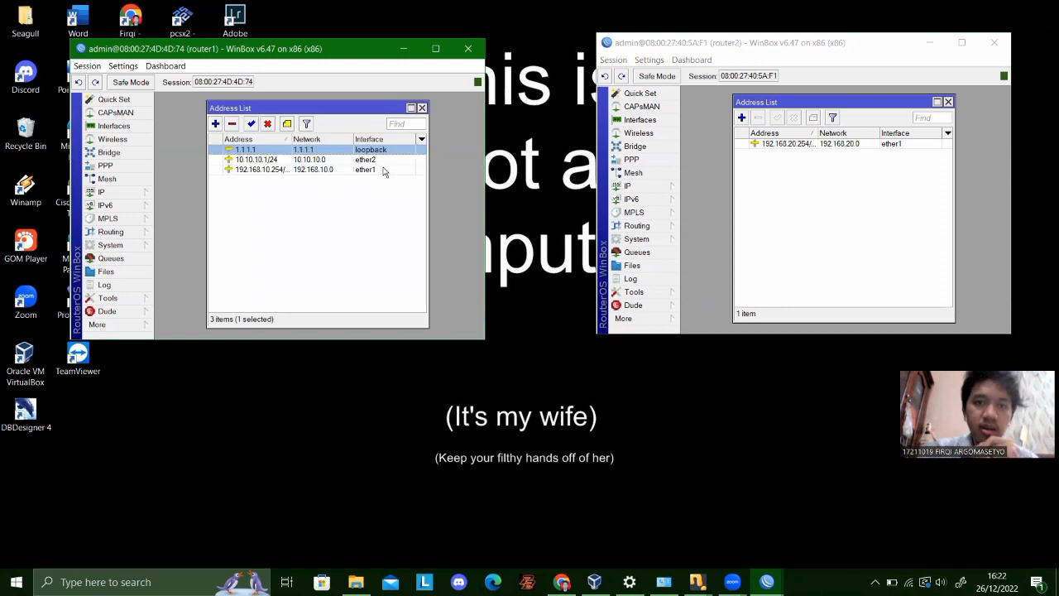
Add the IP address 10.10.10.2/24 on interface ether2 of router2.
{"action": "left_click", "coordinate": [797, 167]}
{"action": "left_click", "coordinate": [742, 118]}
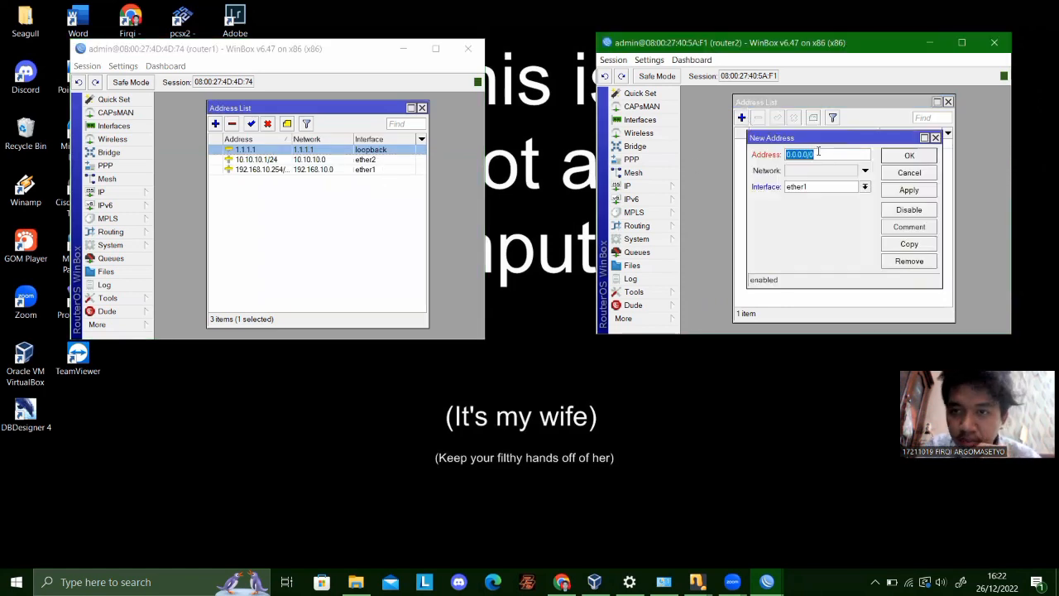
{"action": "key", "text": "BackSpace"}
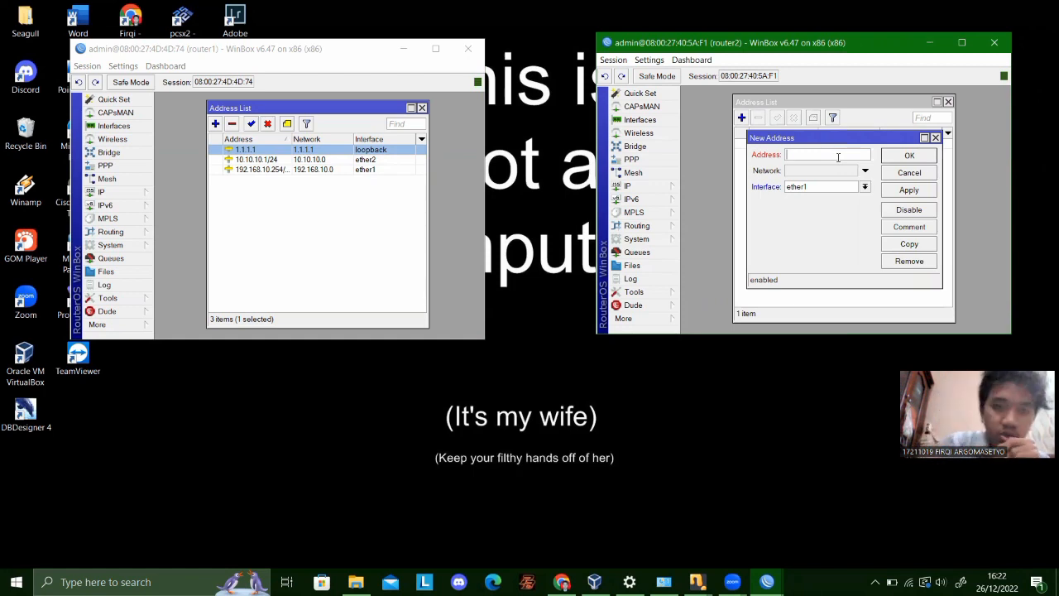
{"action": "type", "text": "1"}
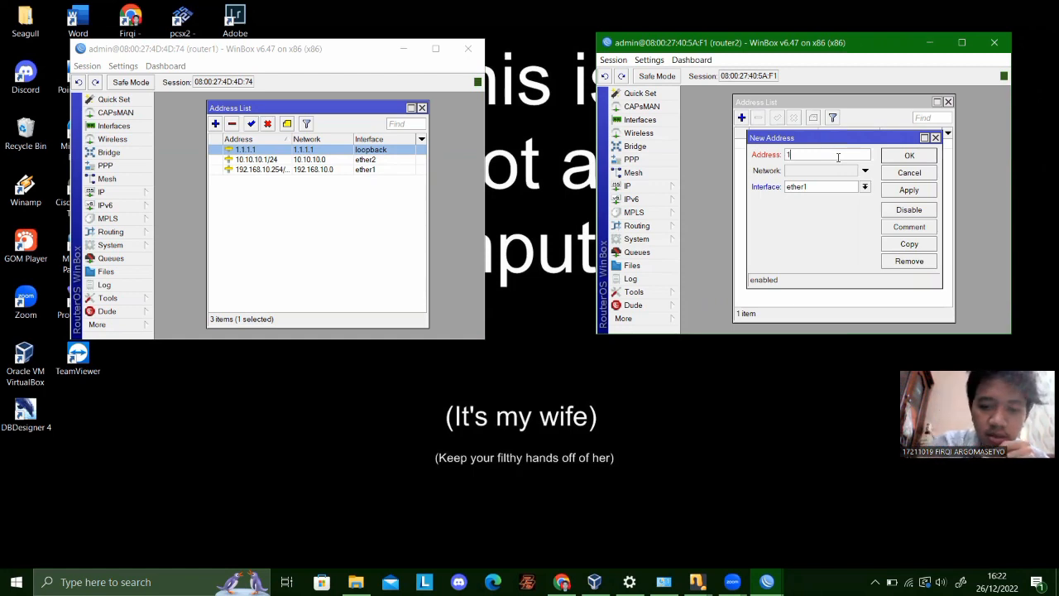
{"action": "type", "text": "0.1"}
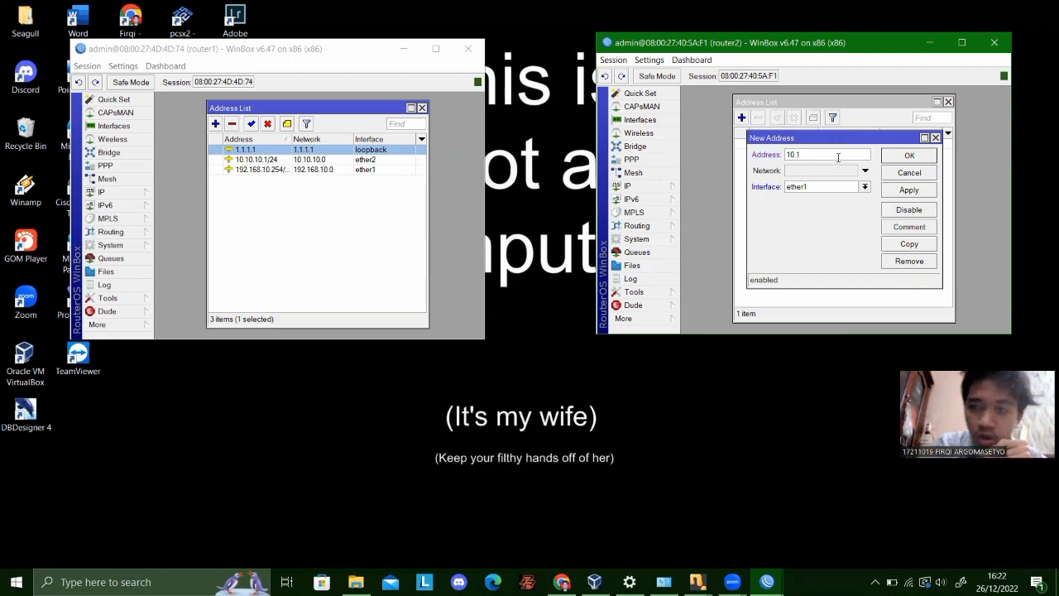
{"action": "type", "text": "0.1"}
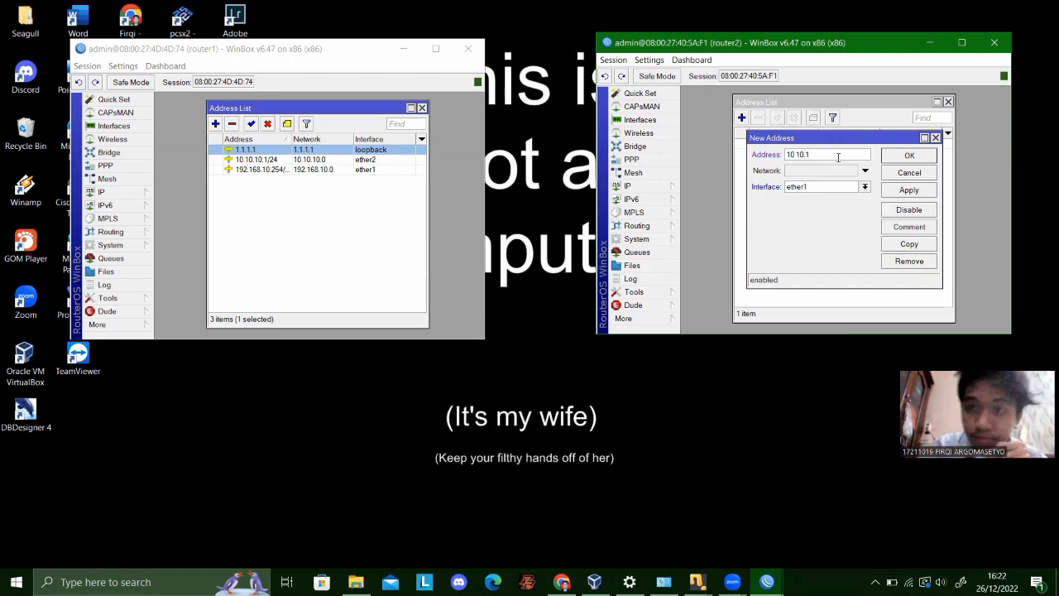
{"action": "type", "text": "0.2"}
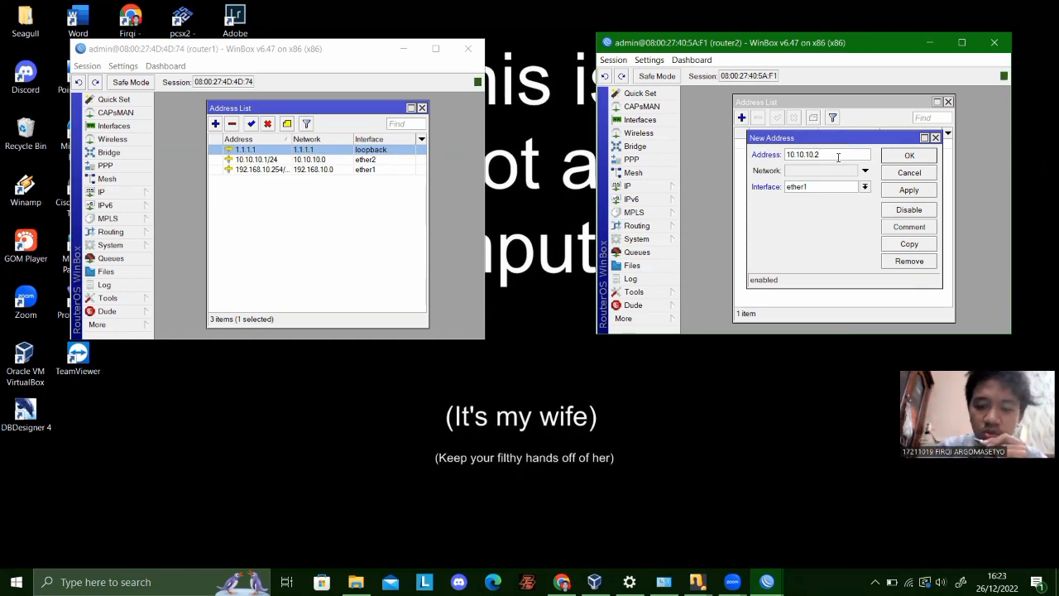
{"action": "type", "text": "/24"}
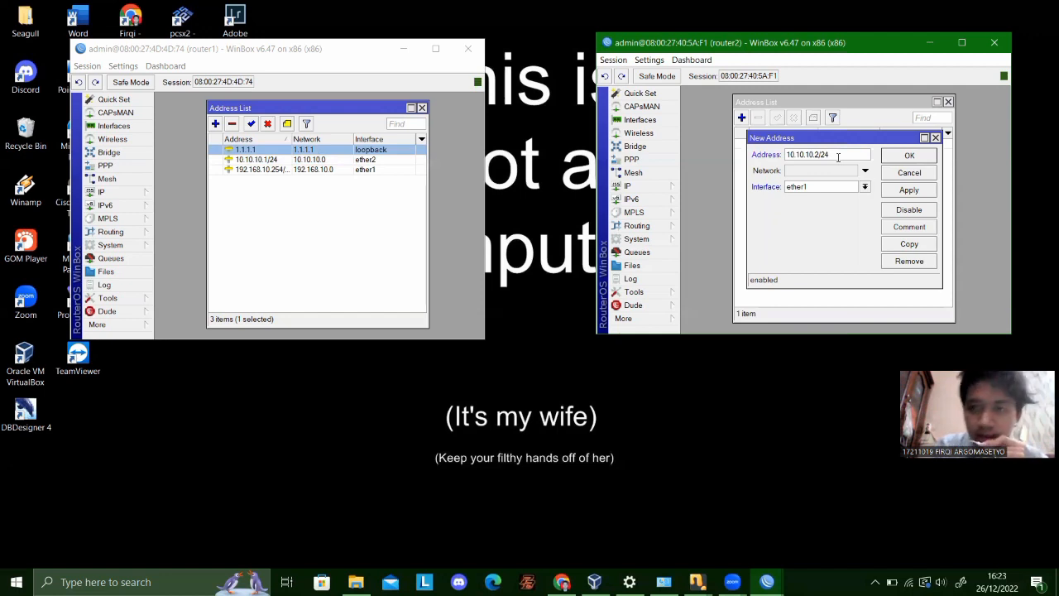
{"action": "left_click", "coordinate": [866, 187]}
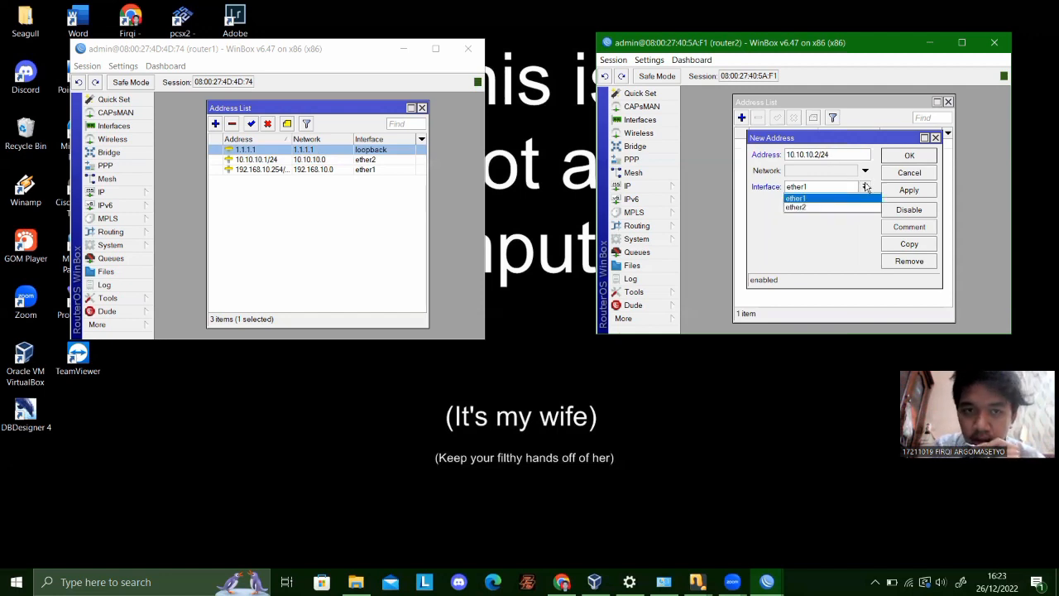
{"action": "left_click", "coordinate": [809, 207]}
{"action": "left_click", "coordinate": [917, 190]}
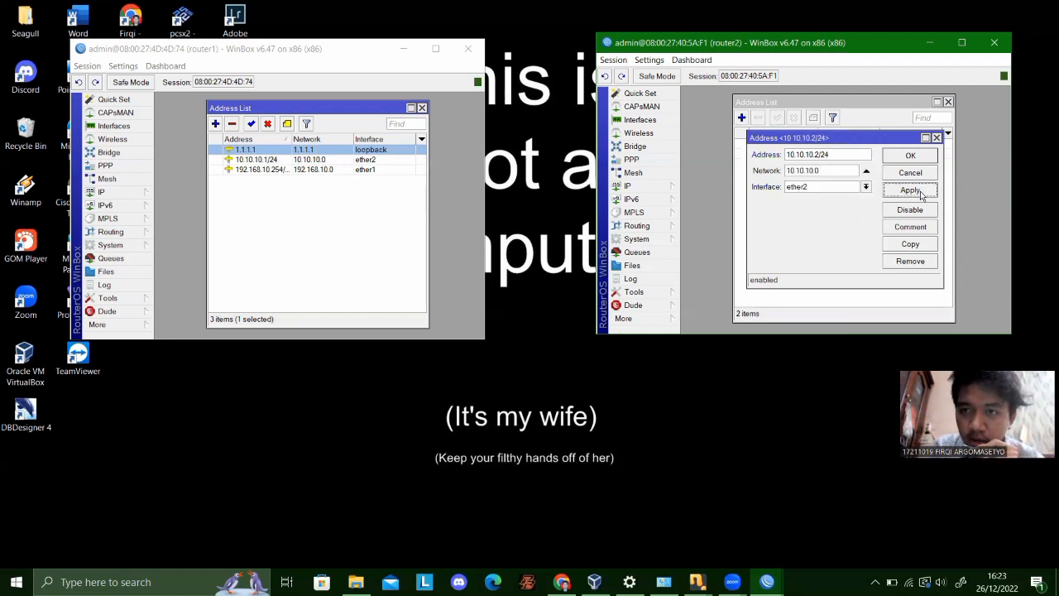
{"action": "left_click", "coordinate": [910, 157]}
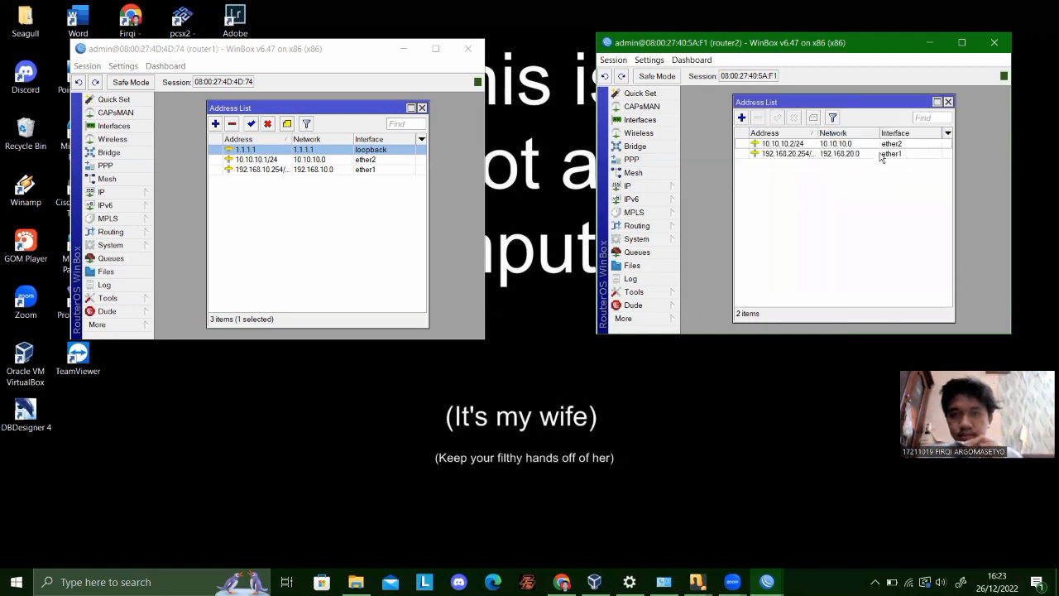
Create a bridge interface named loopback on router2.
{"action": "left_click", "coordinate": [635, 146]}
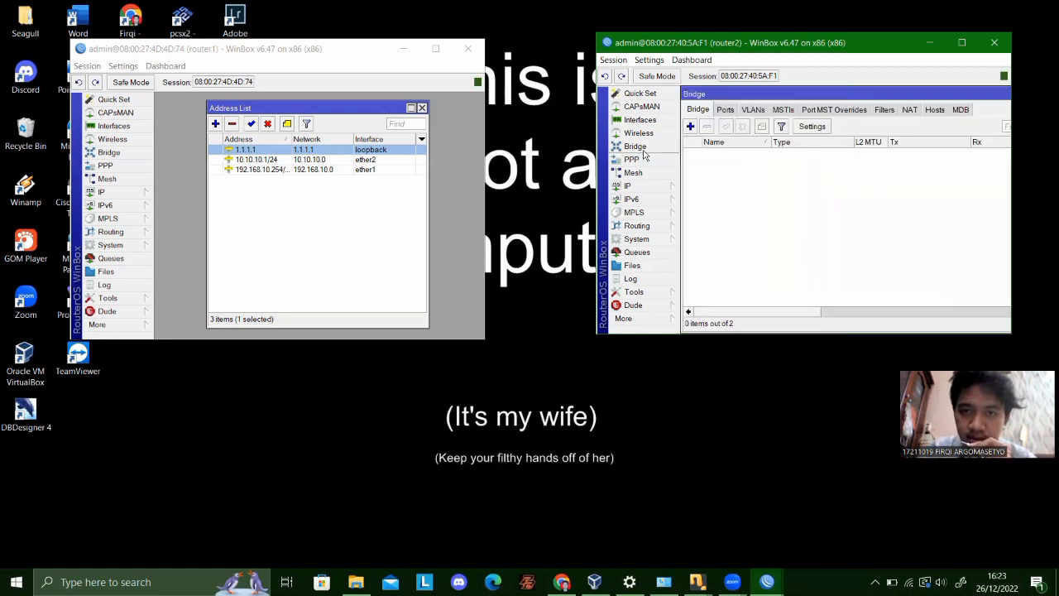
{"action": "left_click", "coordinate": [690, 126]}
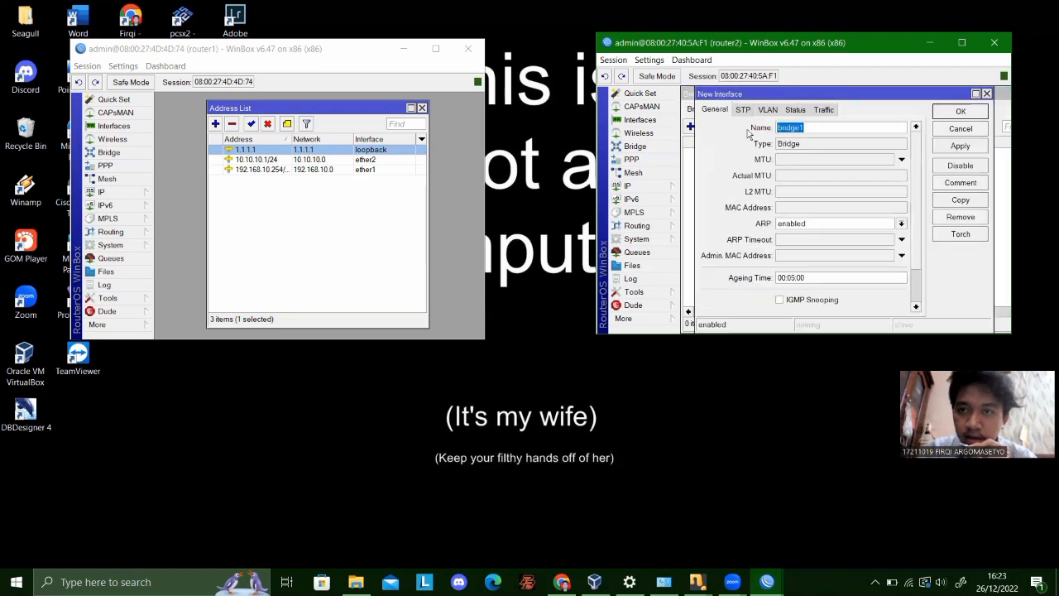
{"action": "type", "text": "loop"}
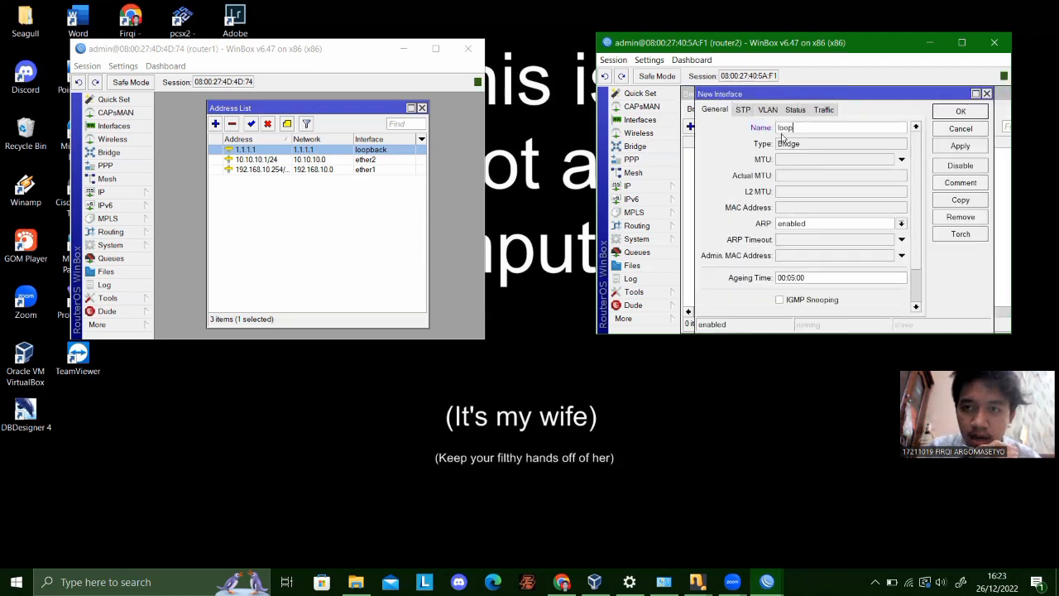
{"action": "type", "text": "back"}
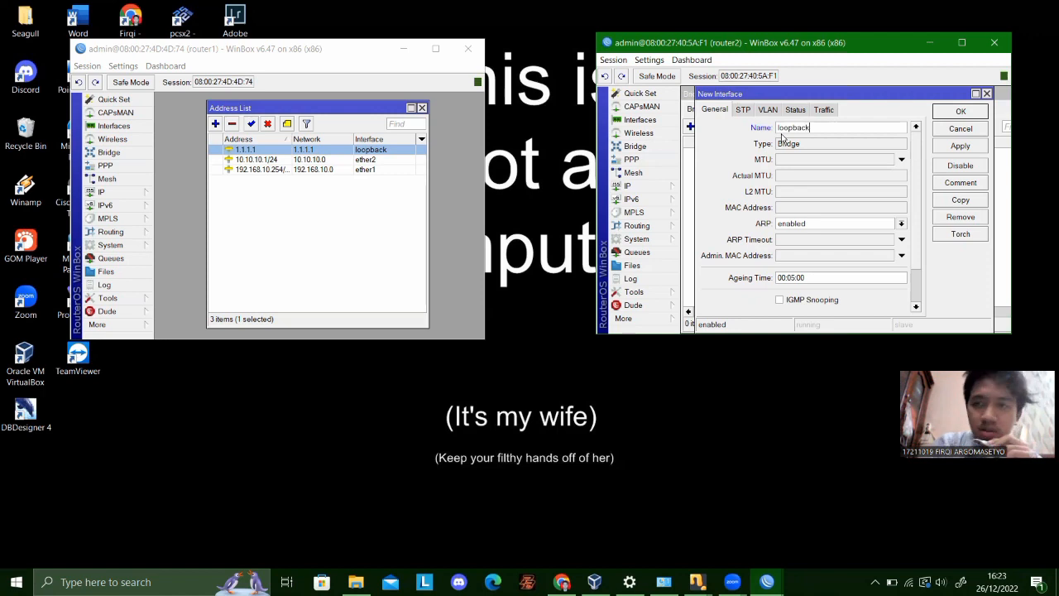
{"action": "left_click", "coordinate": [952, 150]}
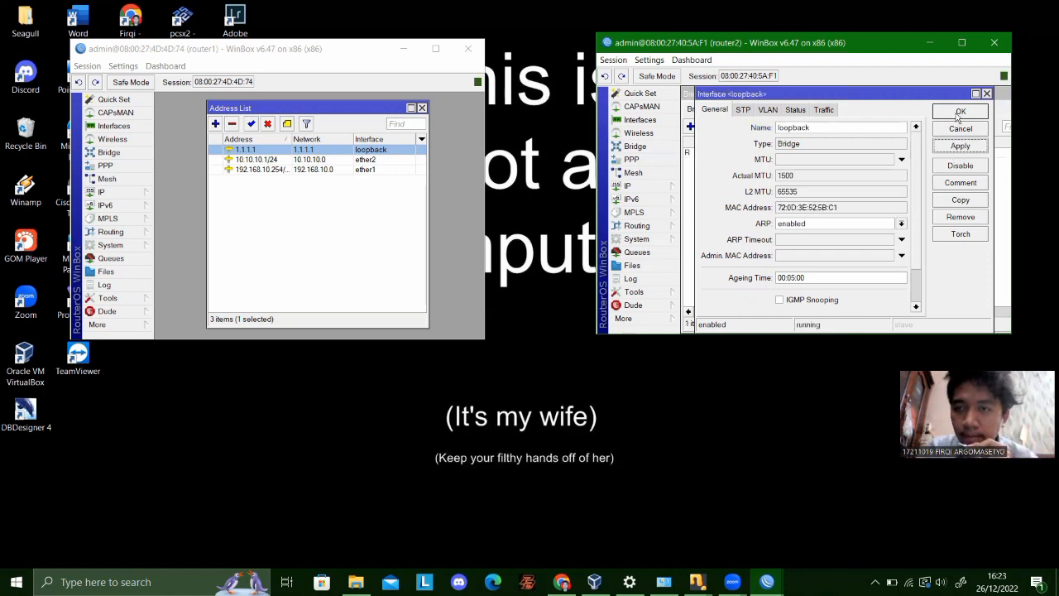
{"action": "left_click", "coordinate": [958, 114]}
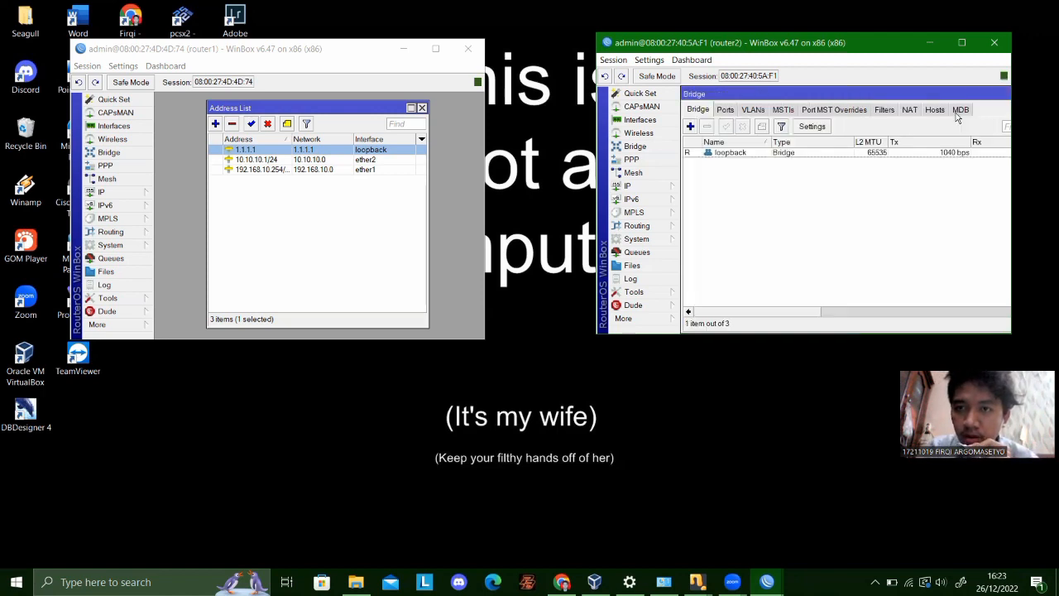
Add the IP address 2.2.2.2 on the loopback interface of router2.
{"action": "left_click", "coordinate": [655, 192]}
{"action": "left_click", "coordinate": [705, 214]}
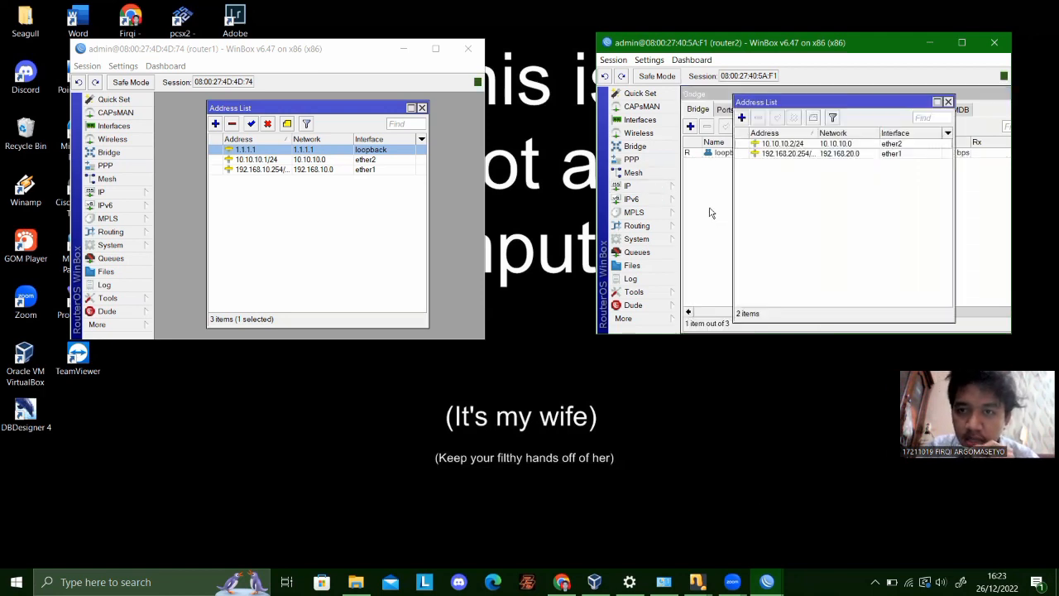
{"action": "left_click", "coordinate": [741, 117]}
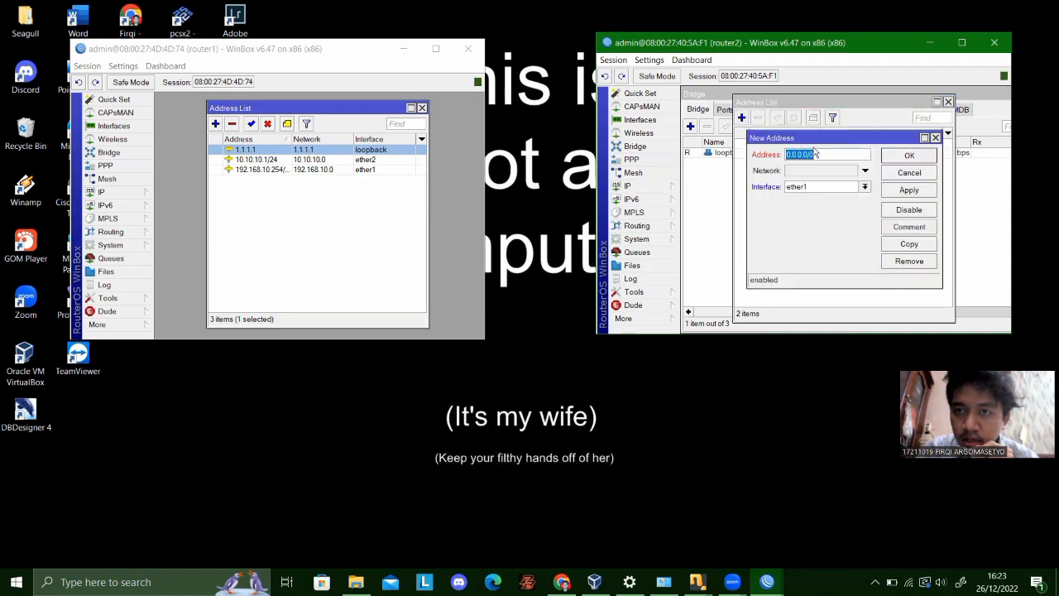
{"action": "key", "text": "BackSpace"}
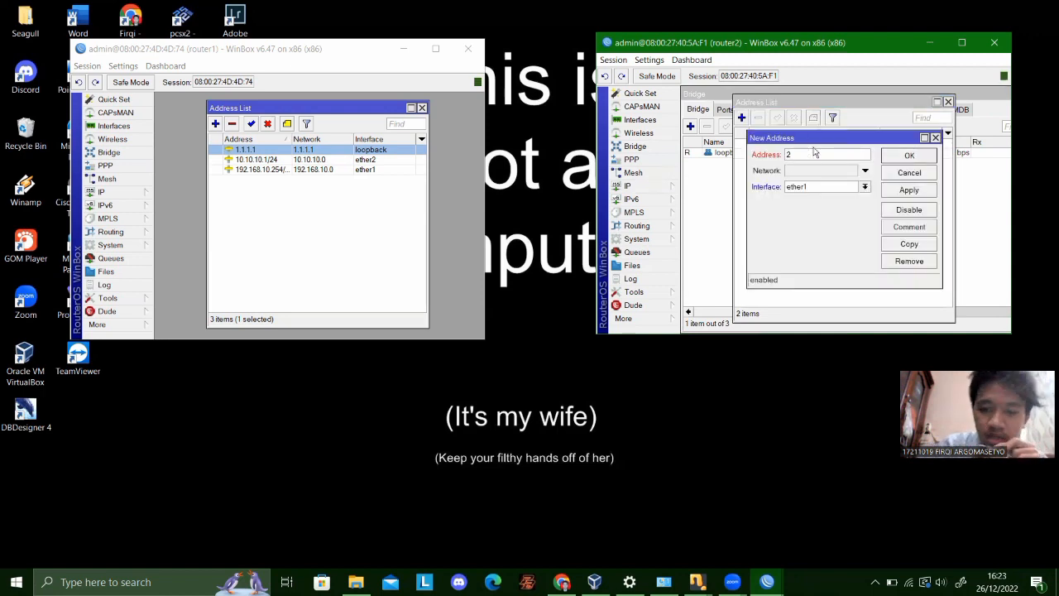
{"action": "type", "text": "2.2"}
{"action": "type", "text": ".2.2"}
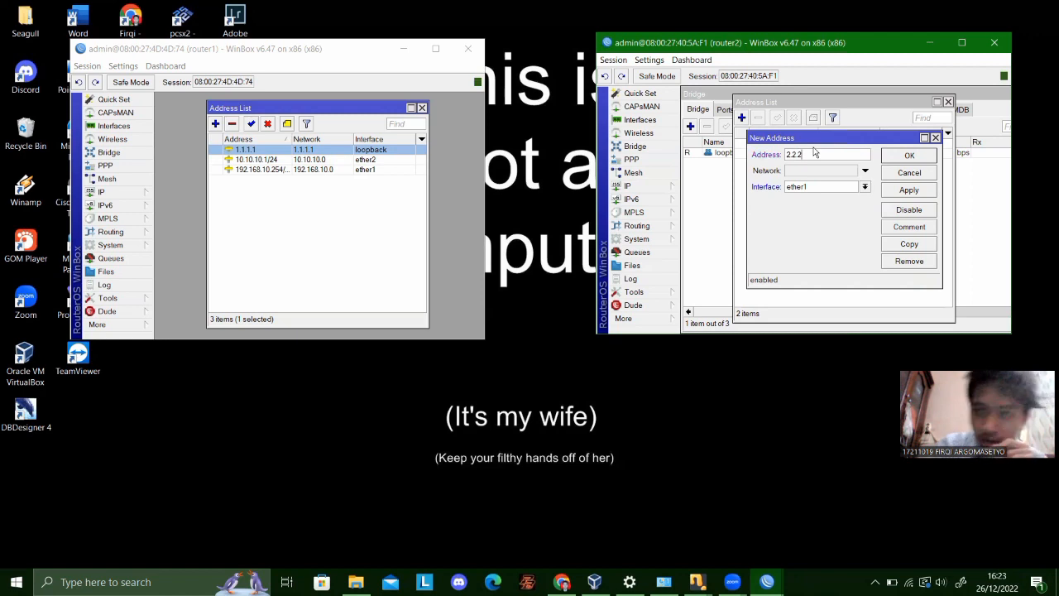
{"action": "left_click", "coordinate": [865, 186]}
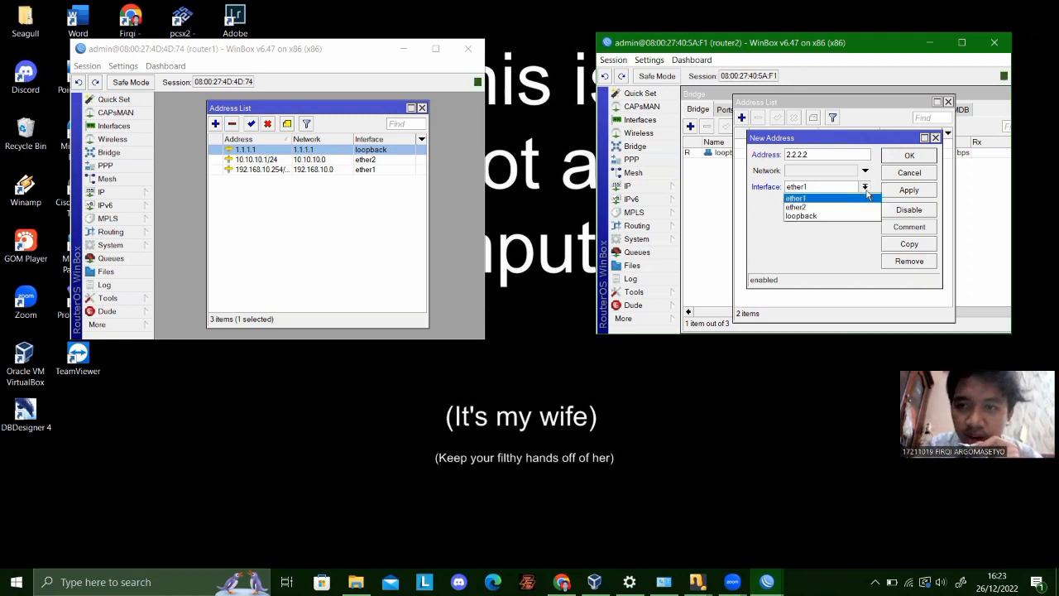
{"action": "left_click", "coordinate": [819, 216]}
{"action": "left_click", "coordinate": [903, 192]}
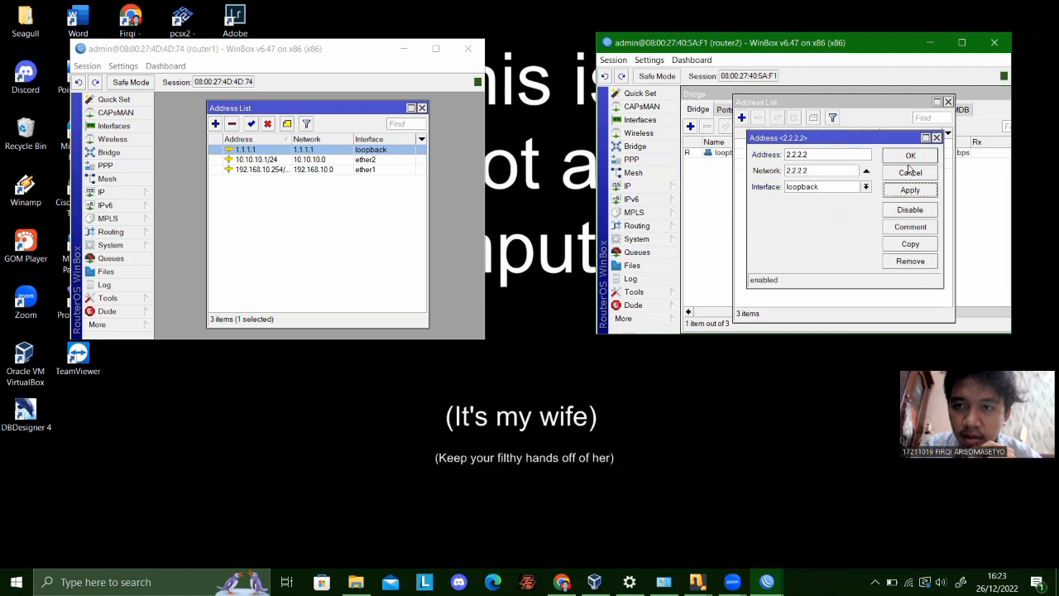
{"action": "left_click", "coordinate": [908, 156]}
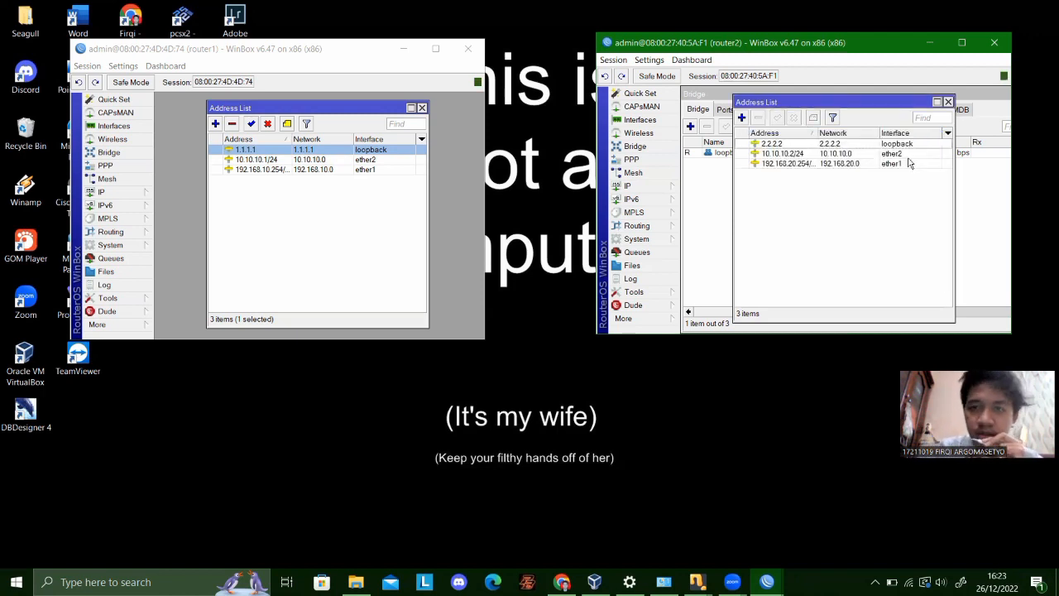
Close router2's Bridge window, keeping its address list open.
{"action": "left_click", "coordinate": [986, 105]}
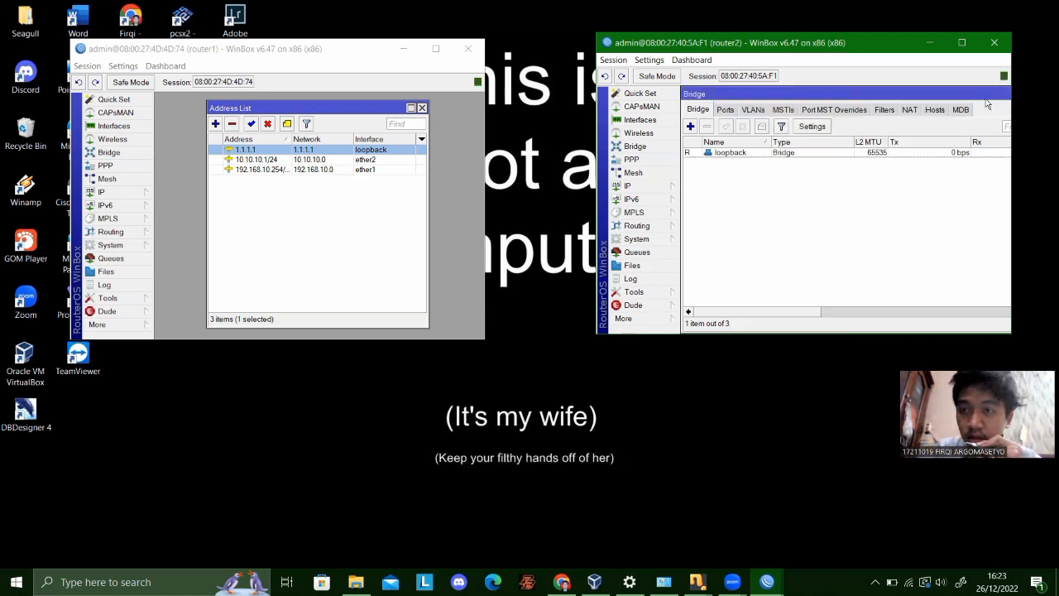
{"action": "left_click_drag", "start_coordinate": [984, 93], "coordinate": [865, 124]}
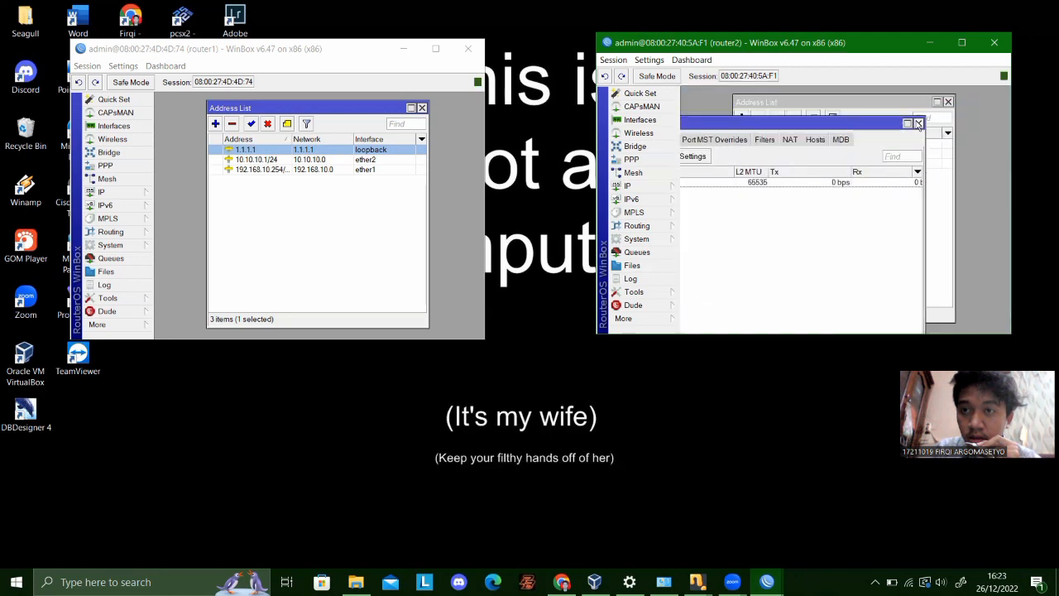
{"action": "left_click", "coordinate": [918, 123]}
Set the router ID of router2's default OSPF instance to 2.2.2.2.
{"action": "left_click", "coordinate": [653, 188]}
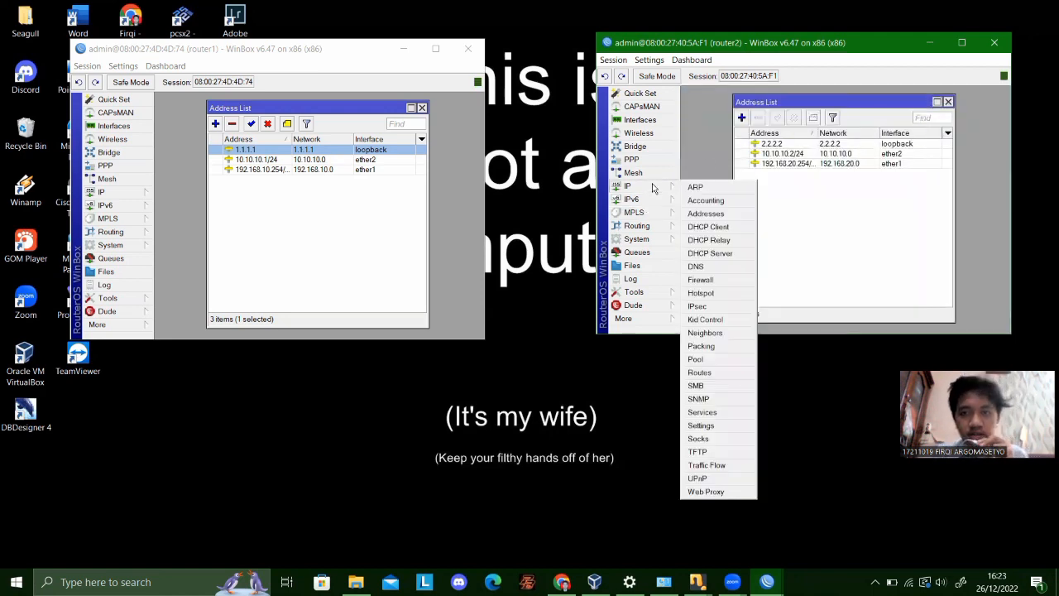
{"action": "left_click", "coordinate": [653, 229]}
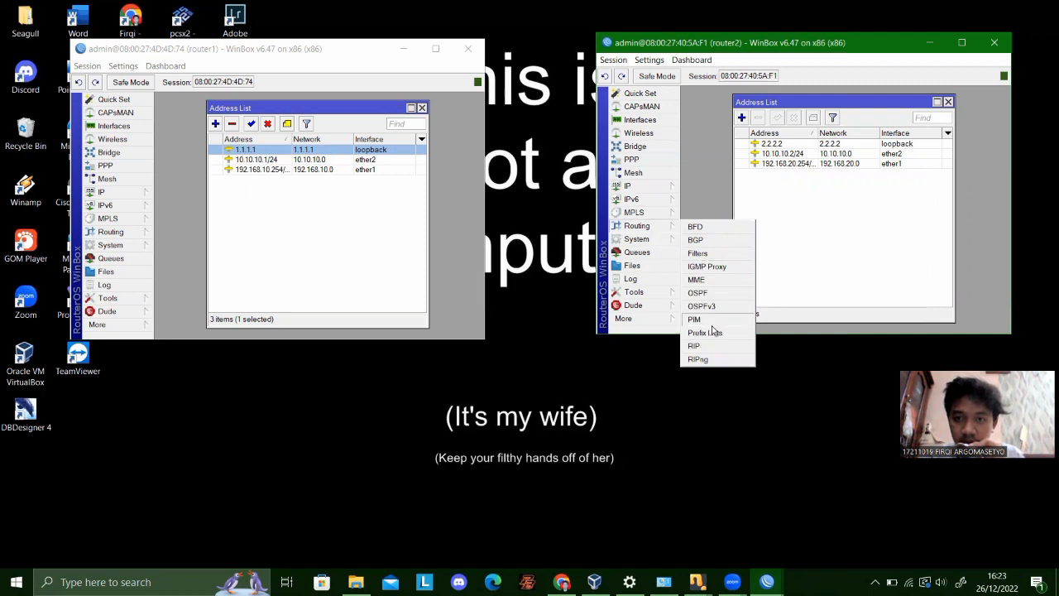
{"action": "left_click", "coordinate": [699, 293]}
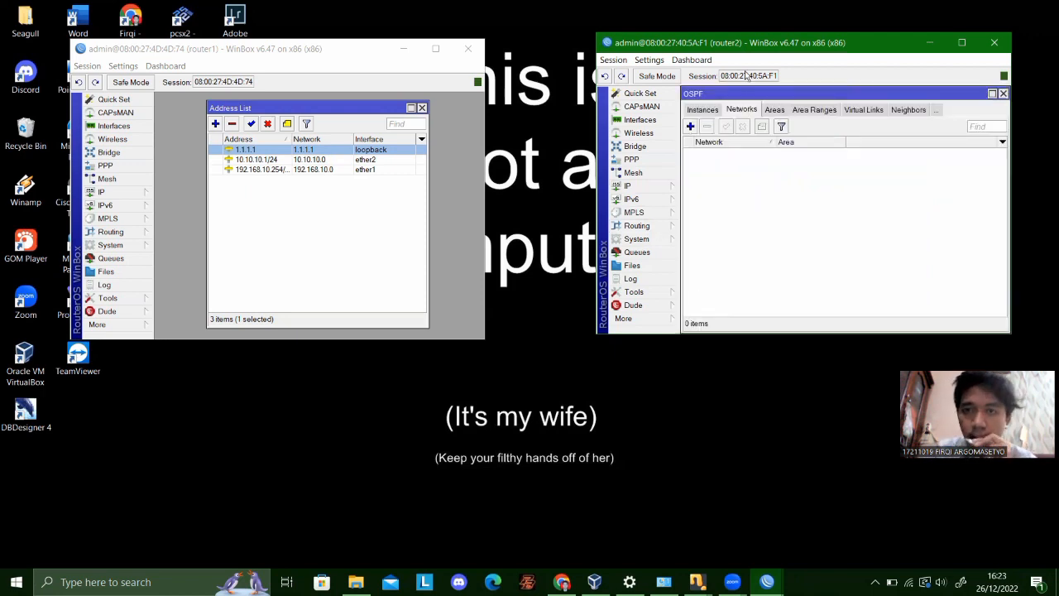
{"action": "left_click", "coordinate": [775, 110]}
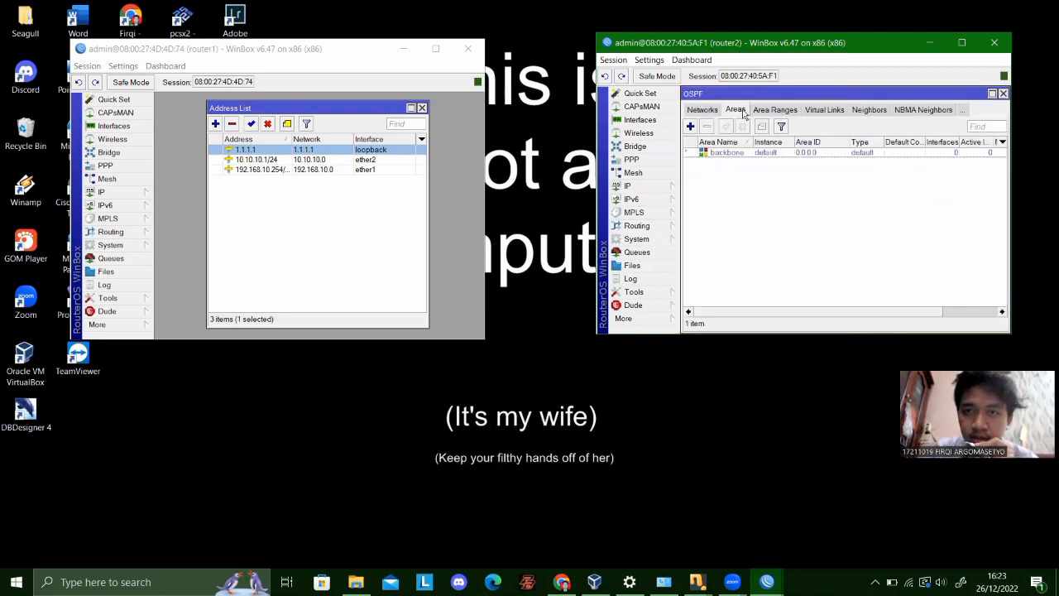
{"action": "left_click", "coordinate": [721, 154]}
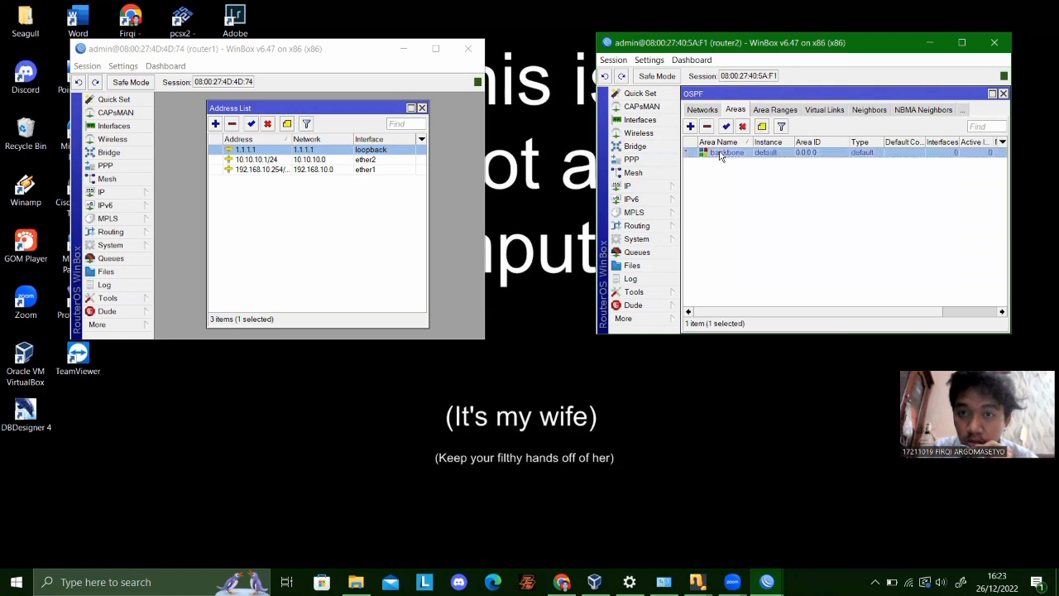
{"action": "left_click", "coordinate": [705, 111]}
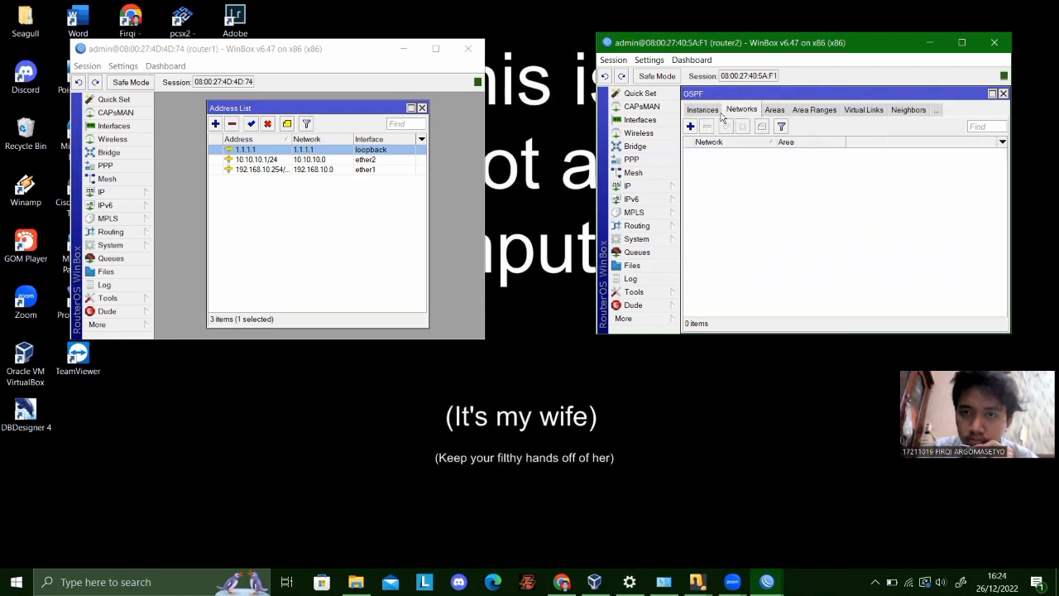
{"action": "left_click", "coordinate": [711, 112]}
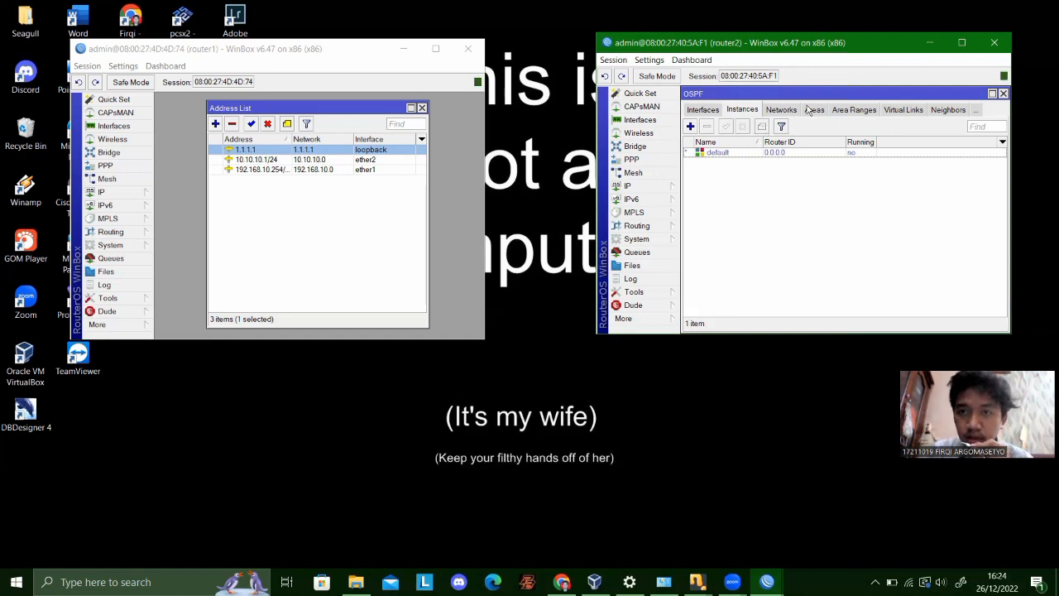
{"action": "double_click", "coordinate": [719, 154]}
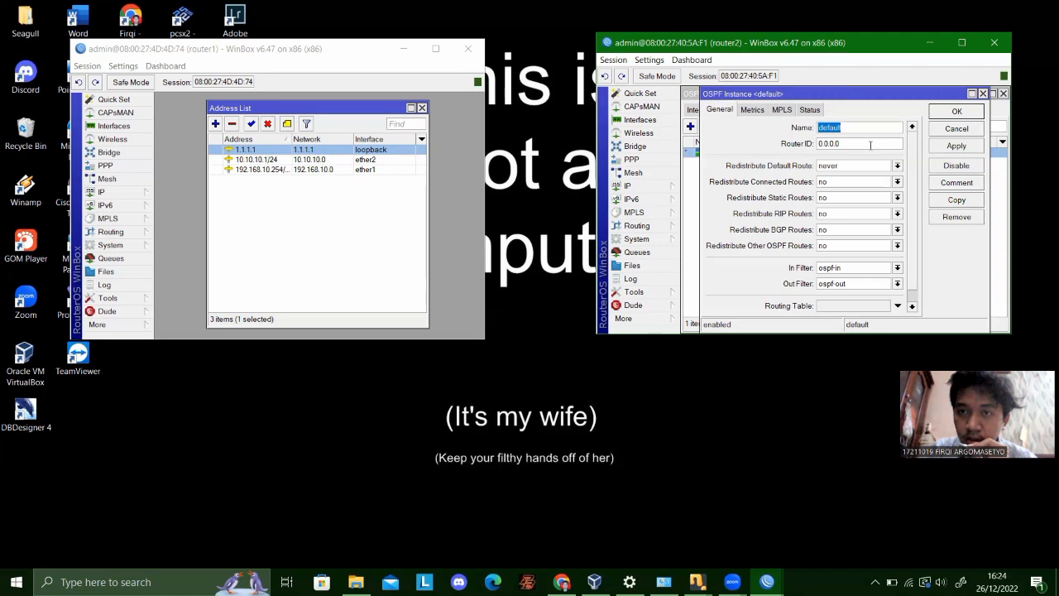
{"action": "double_click", "coordinate": [870, 144]}
{"action": "key", "text": "BackSpace"}
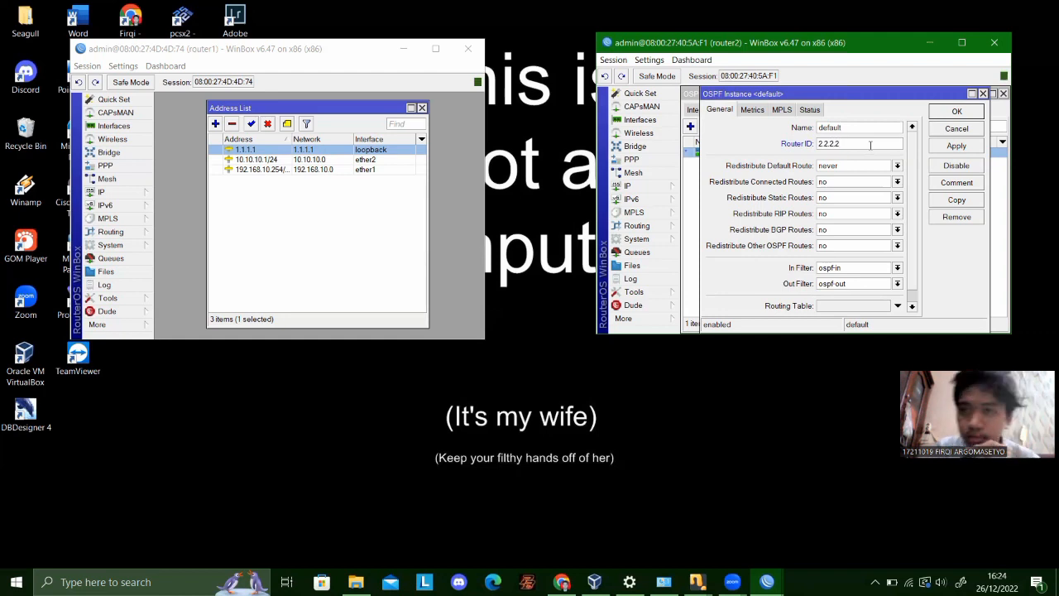
{"action": "left_click", "coordinate": [952, 149]}
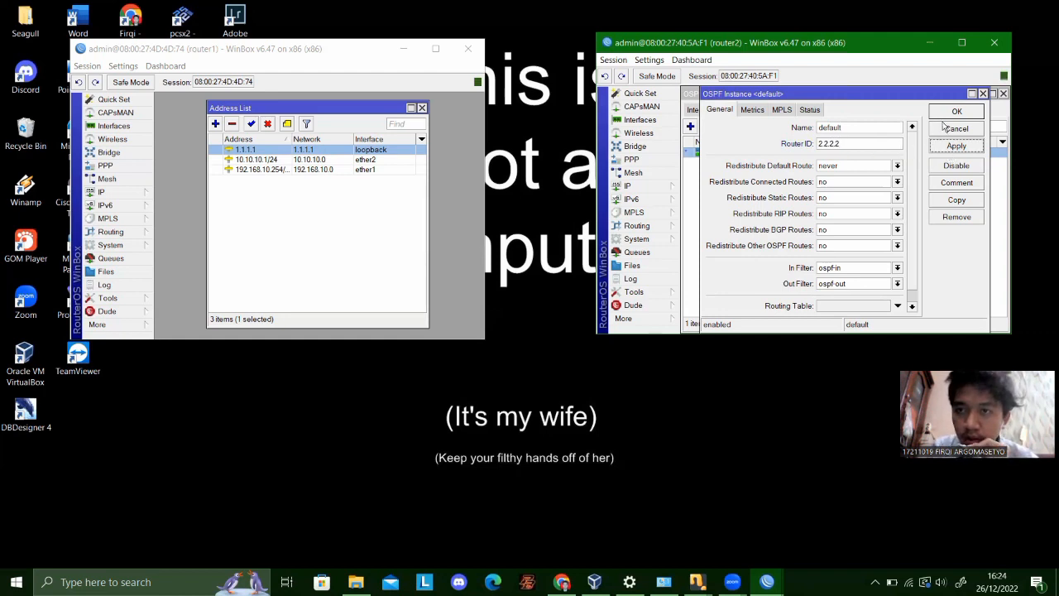
{"action": "left_click", "coordinate": [952, 113]}
Add the network 10.10.10.0/24 to router2's OSPF networks in the backbone area.
{"action": "left_click", "coordinate": [743, 110]}
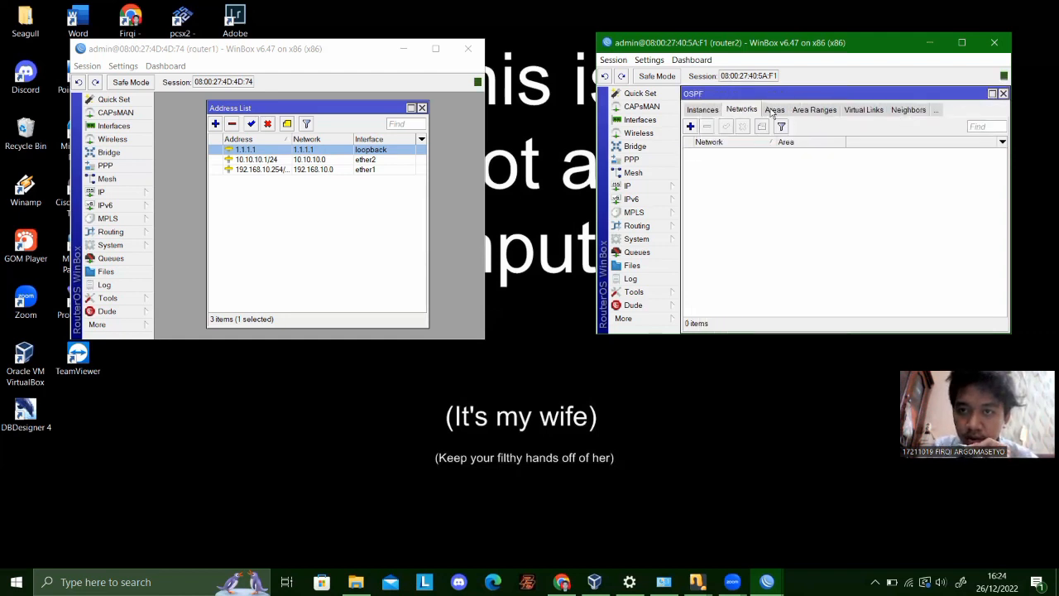
{"action": "left_click", "coordinate": [690, 126]}
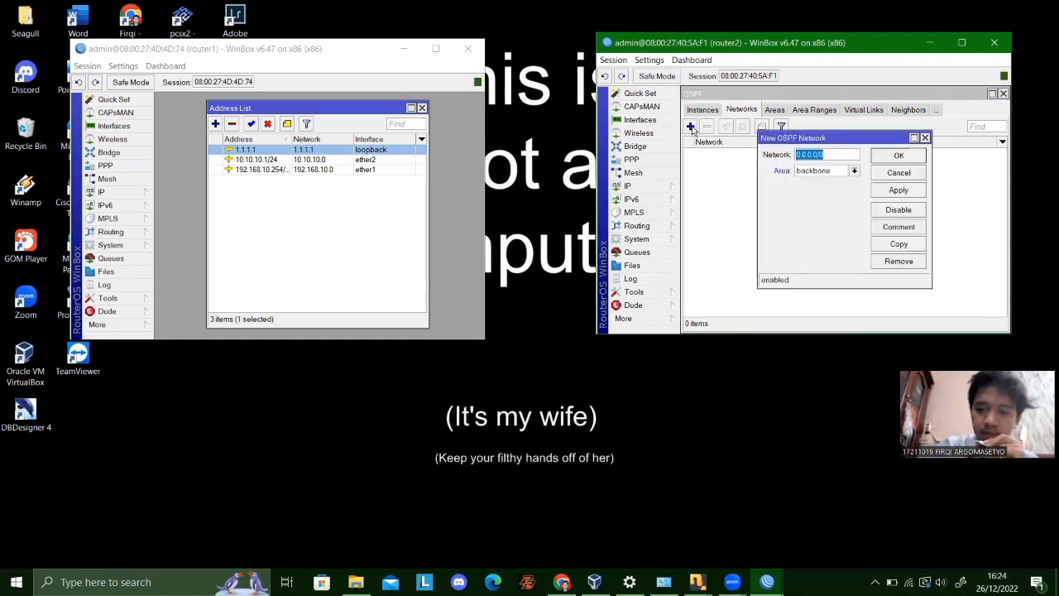
{"action": "key", "text": "BackSpace"}
{"action": "type", "text": "1"}
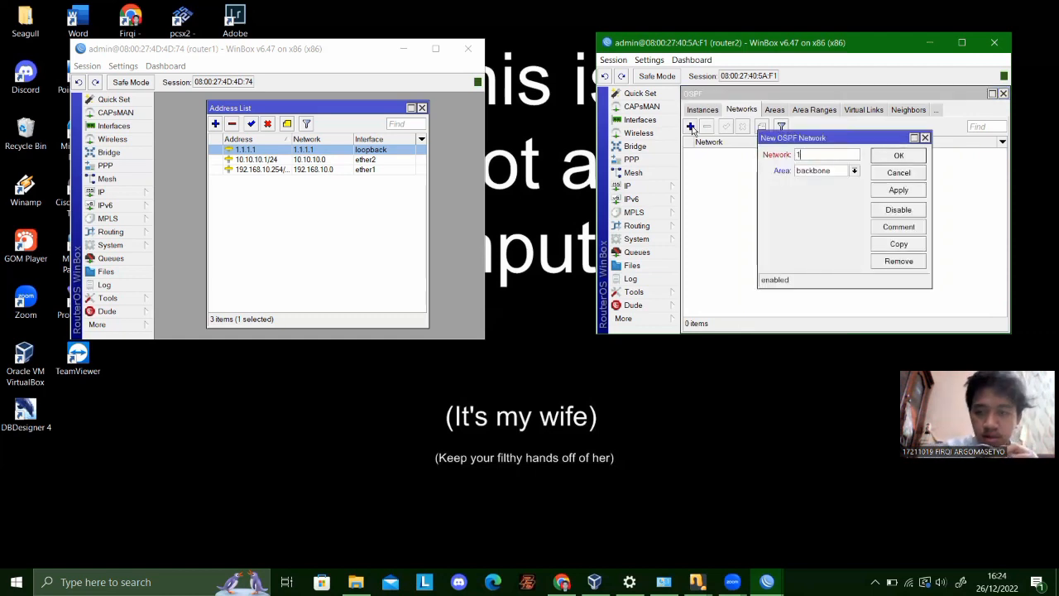
{"action": "type", "text": "0.10.10.0"}
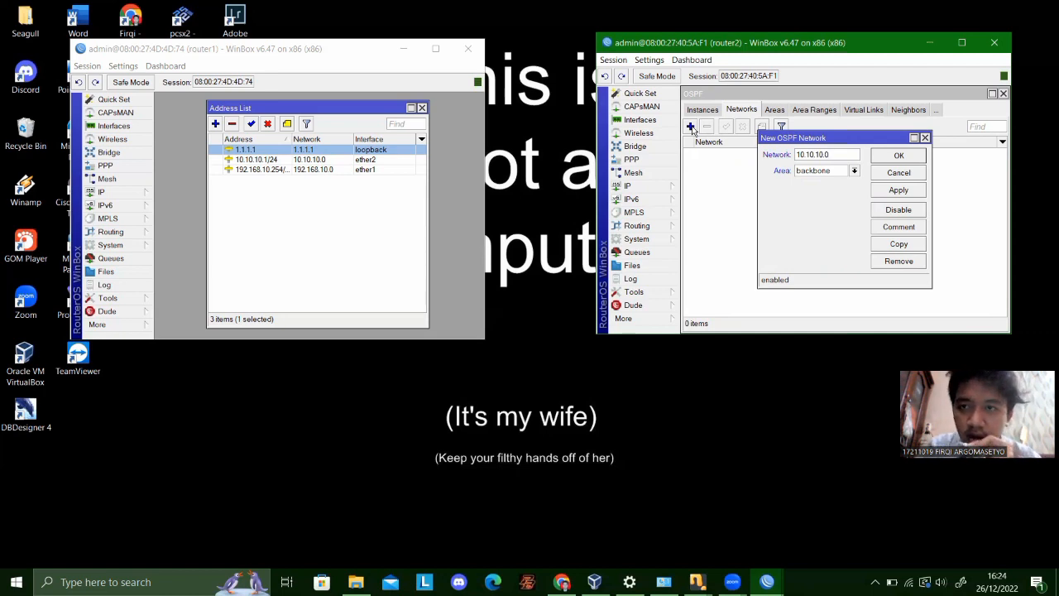
{"action": "type", "text": "/24"}
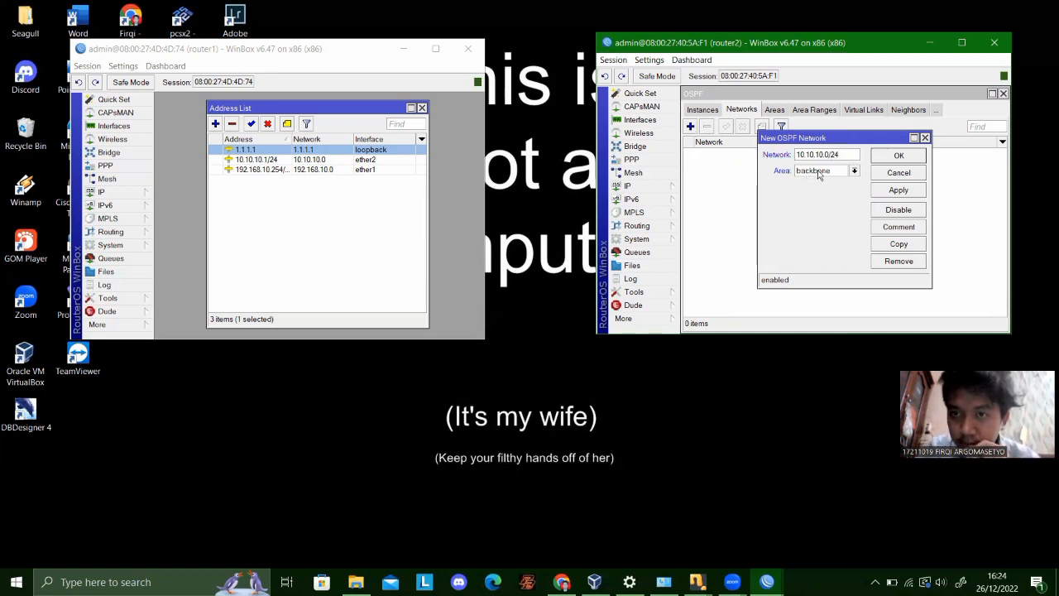
{"action": "left_click", "coordinate": [898, 191]}
{"action": "left_click", "coordinate": [896, 155]}
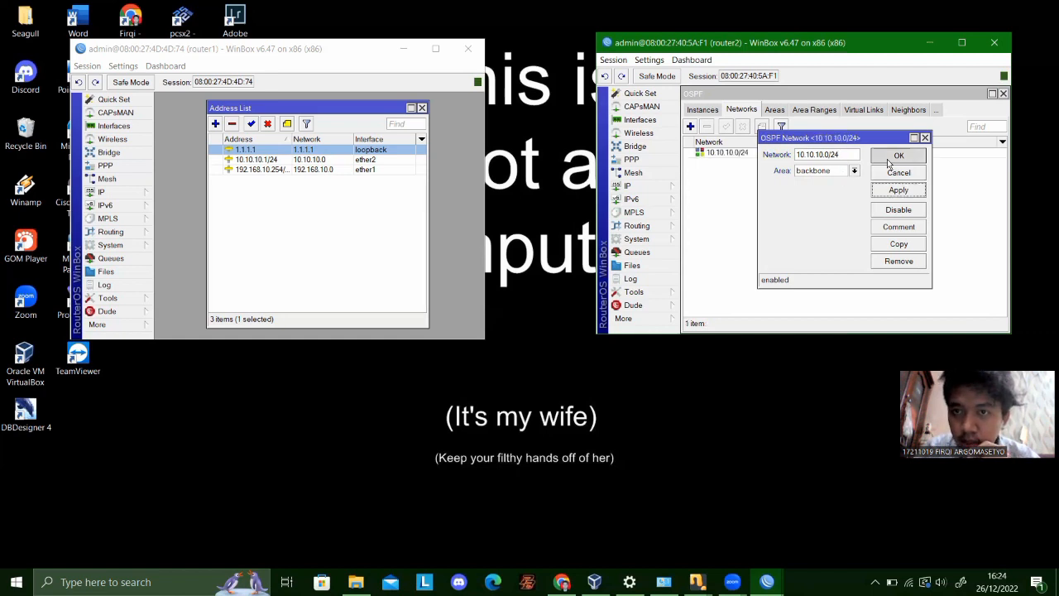
Add the network 192.168.20.0/24 to router2's OSPF networks in the backbone area.
{"action": "left_click", "coordinate": [690, 125]}
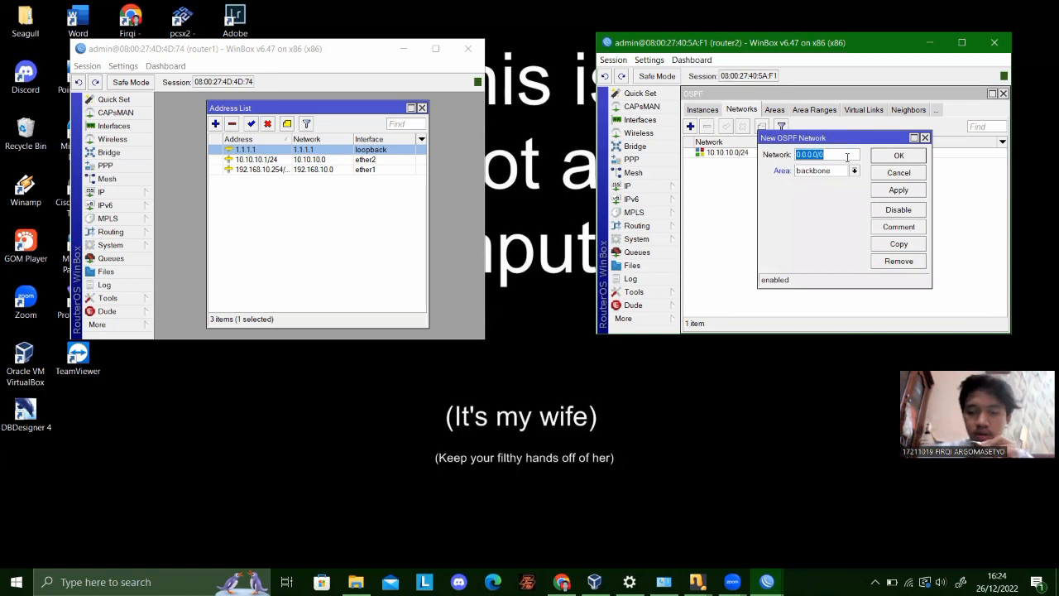
{"action": "key", "text": "BackSpace"}
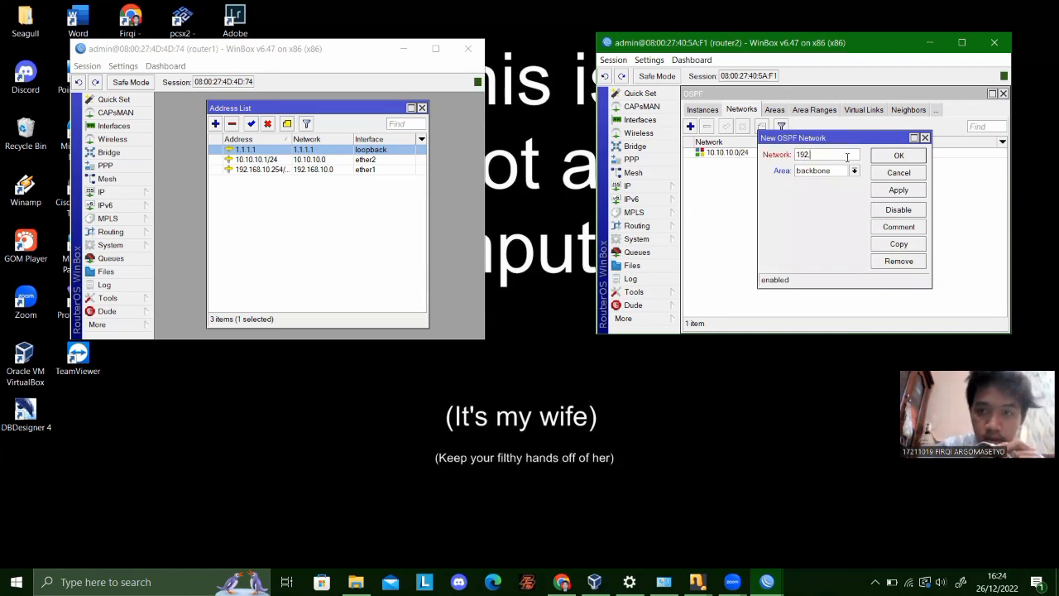
{"action": "type", "text": "192.168.20.0/24"}
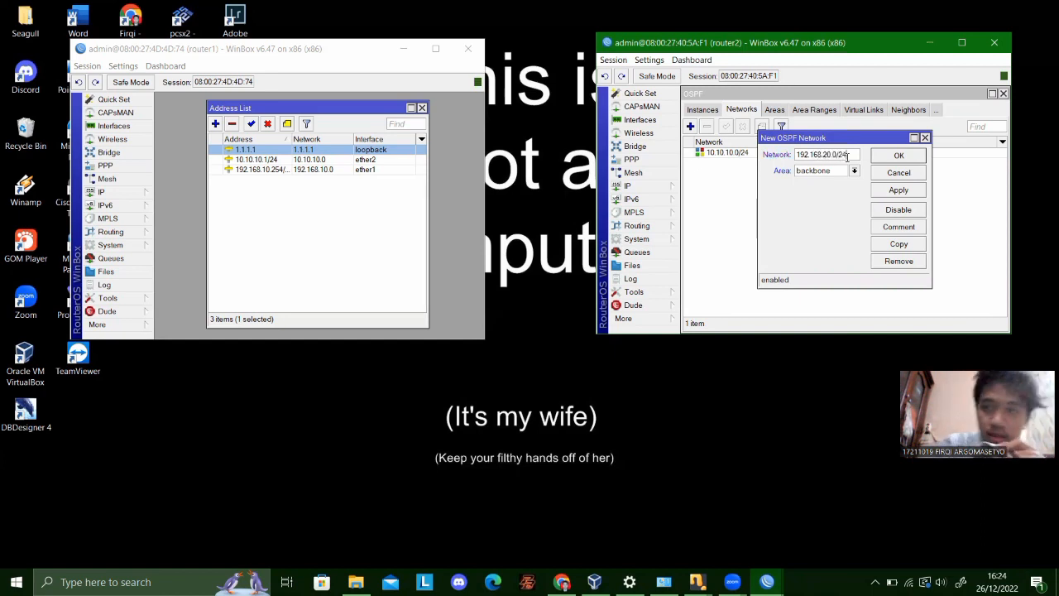
{"action": "left_click", "coordinate": [899, 190]}
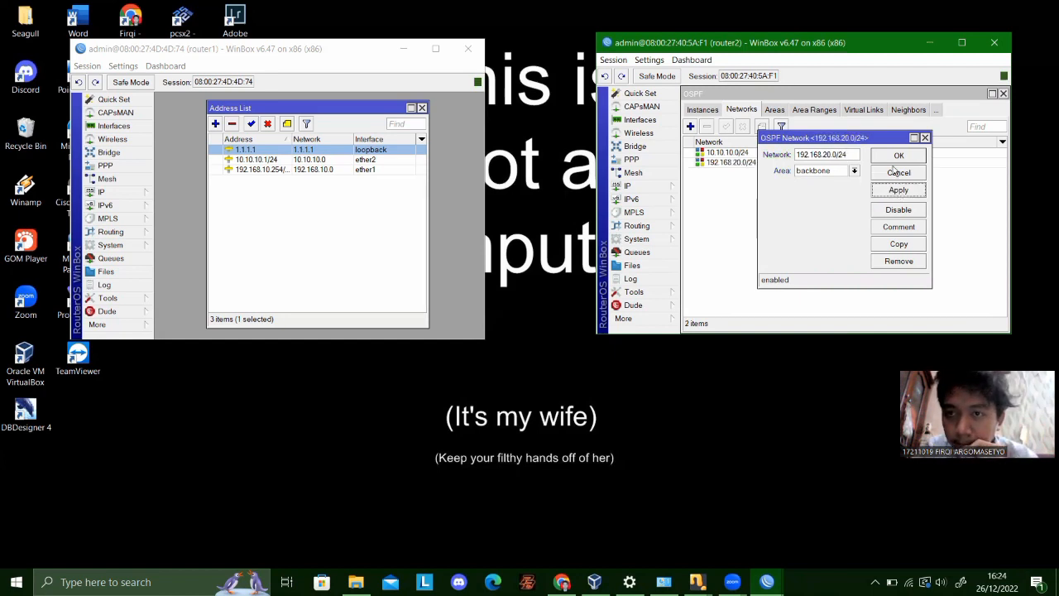
{"action": "left_click", "coordinate": [897, 156]}
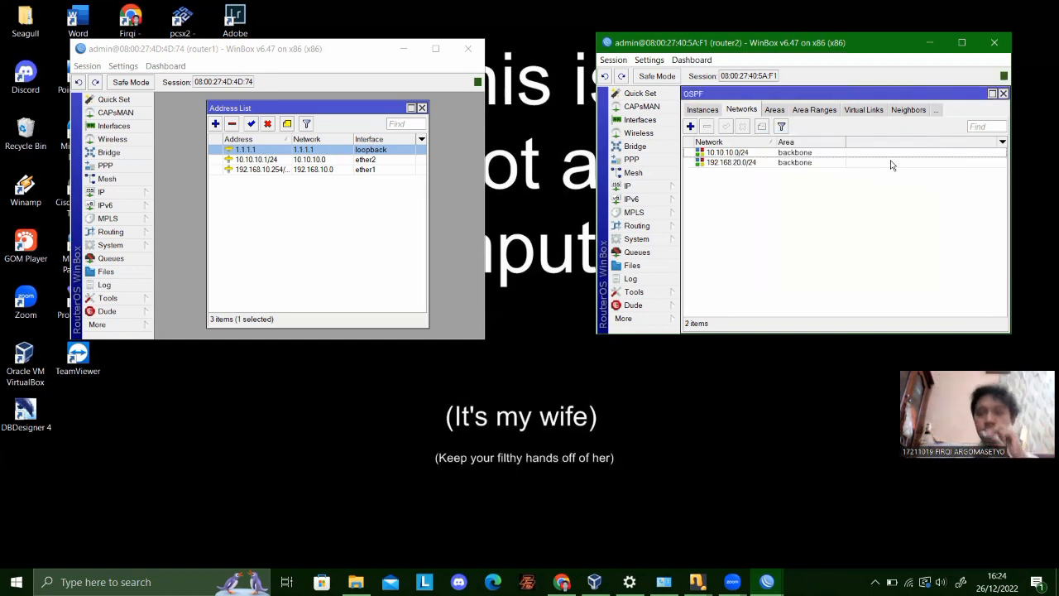
Check the neighbor and state columns of router2's OSPF interfaces, including after reopening the OSPF settings.
{"action": "left_click", "coordinate": [703, 110]}
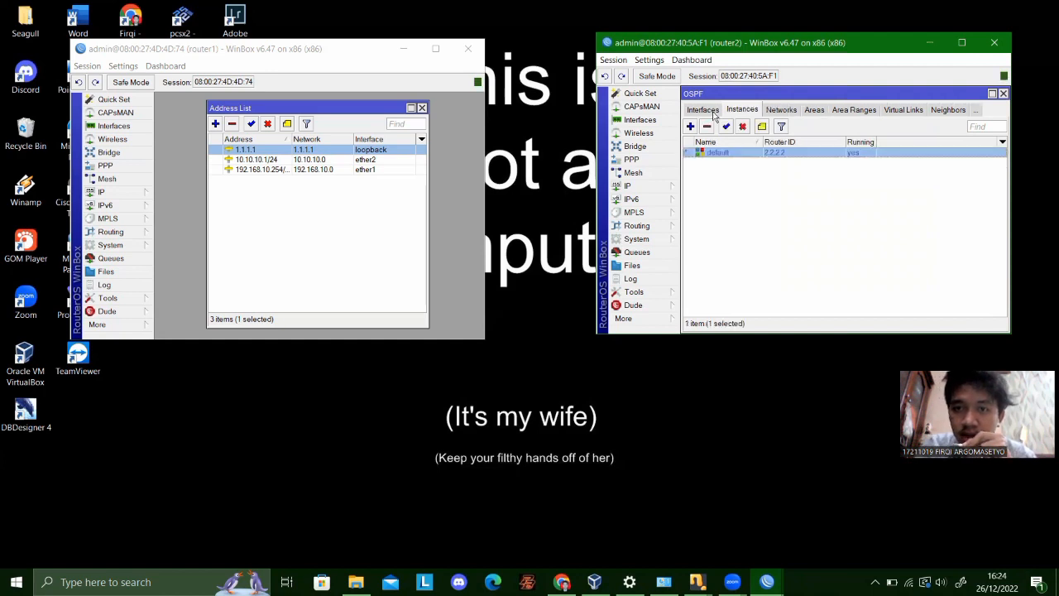
{"action": "left_click", "coordinate": [708, 111]}
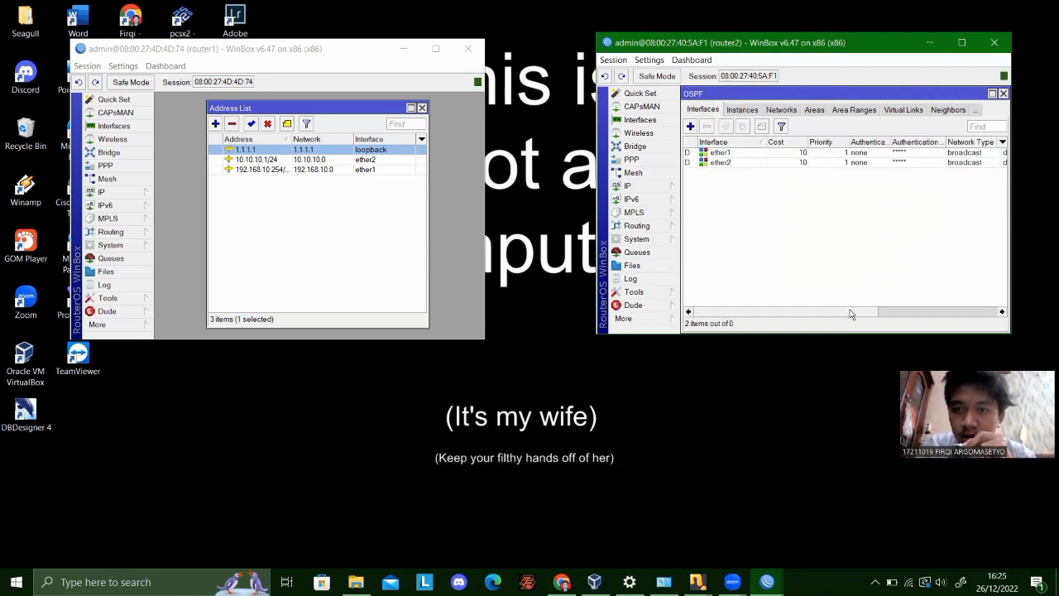
{"action": "left_click_drag", "start_coordinate": [848, 314], "coordinate": [971, 310]}
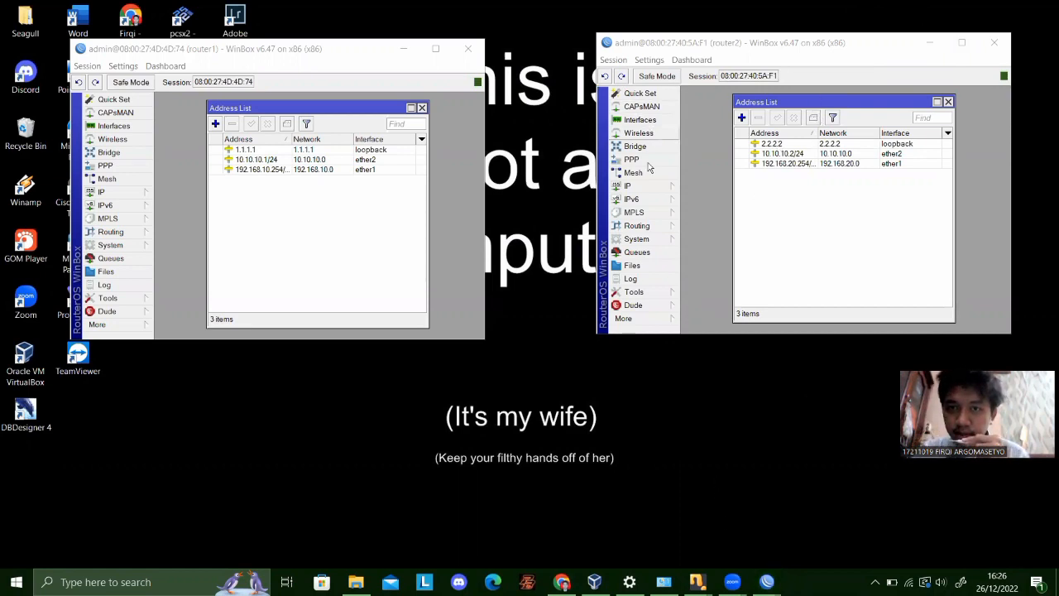
{"action": "left_click", "coordinate": [652, 228]}
{"action": "left_click", "coordinate": [707, 292]}
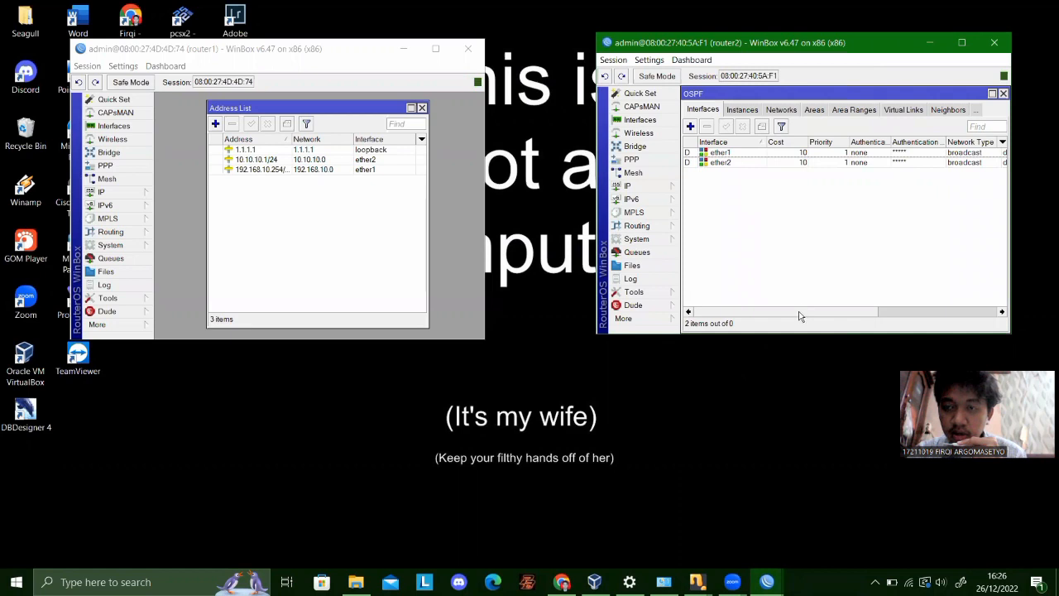
{"action": "left_click_drag", "start_coordinate": [802, 313], "coordinate": [920, 313]}
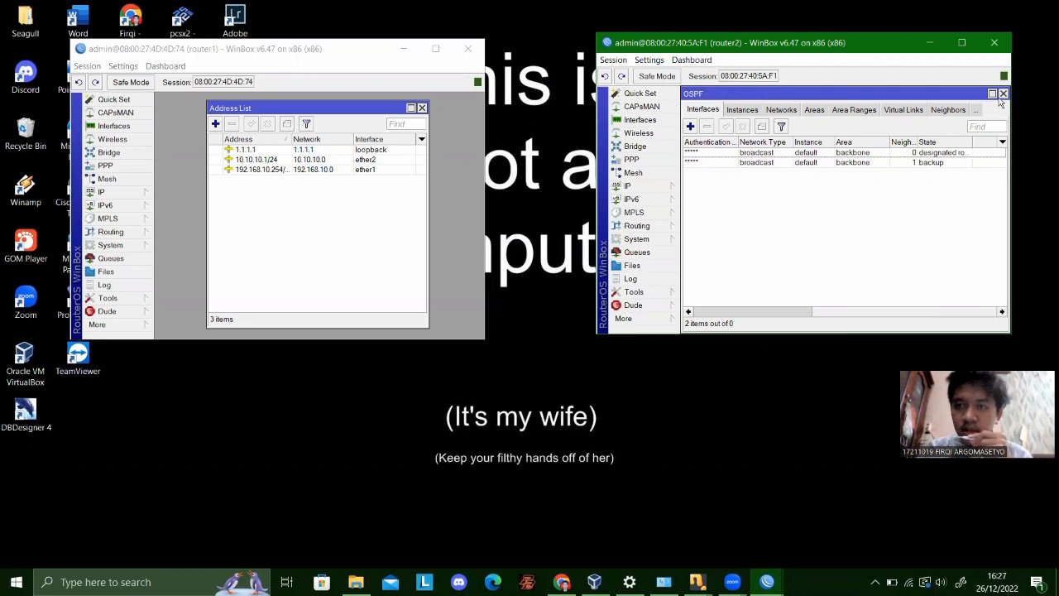
Close router2's OSPF settings and bring up both Windows XP virtual machines in VirtualBox.
{"action": "left_click", "coordinate": [1002, 94]}
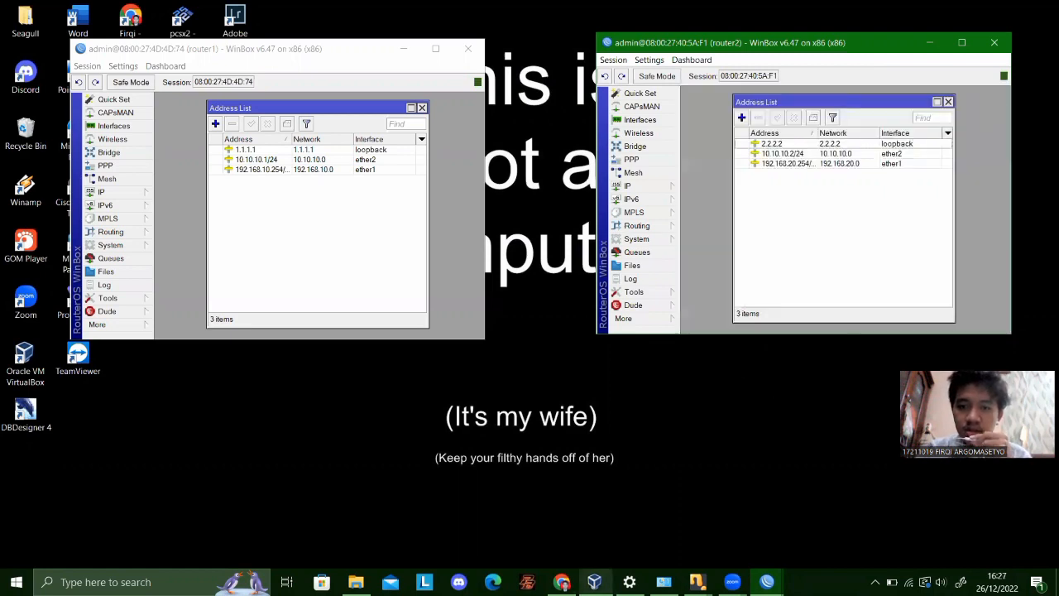
{"action": "mouse_move", "coordinate": [594, 582]}
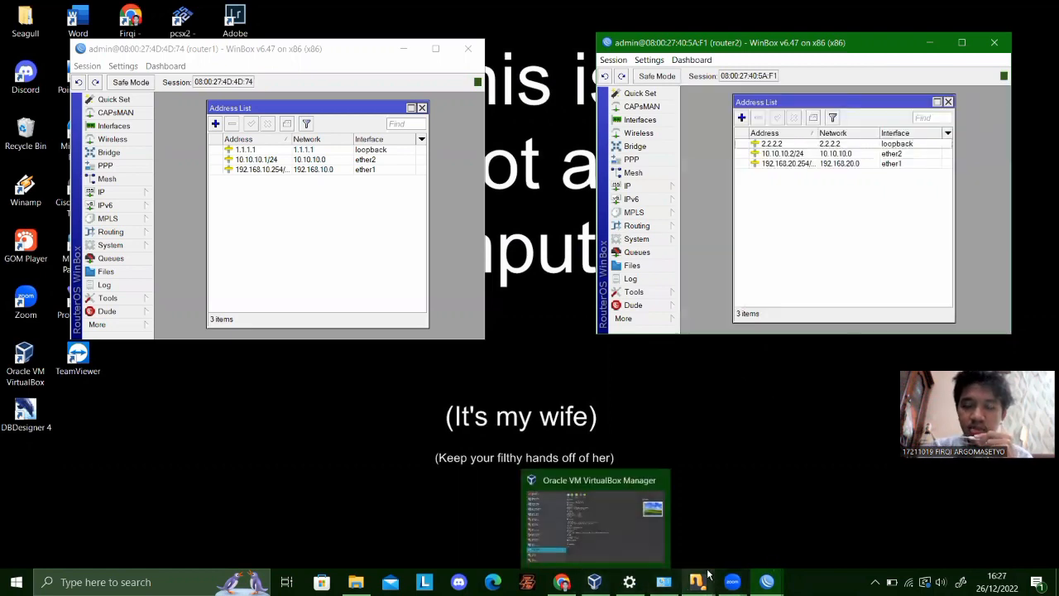
{"action": "mouse_move", "coordinate": [697, 582]}
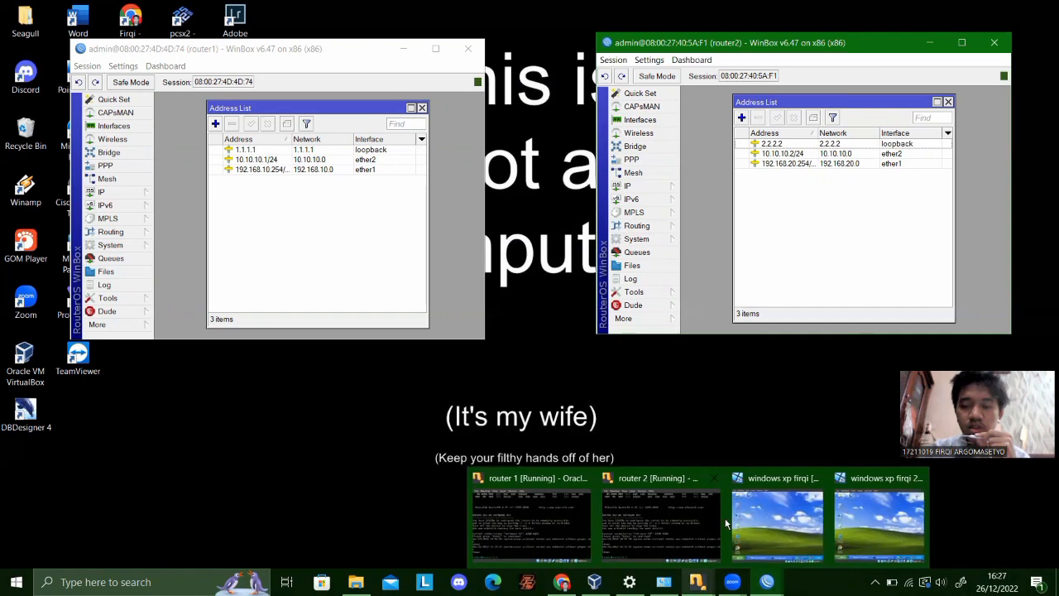
{"action": "left_click", "coordinate": [783, 495]}
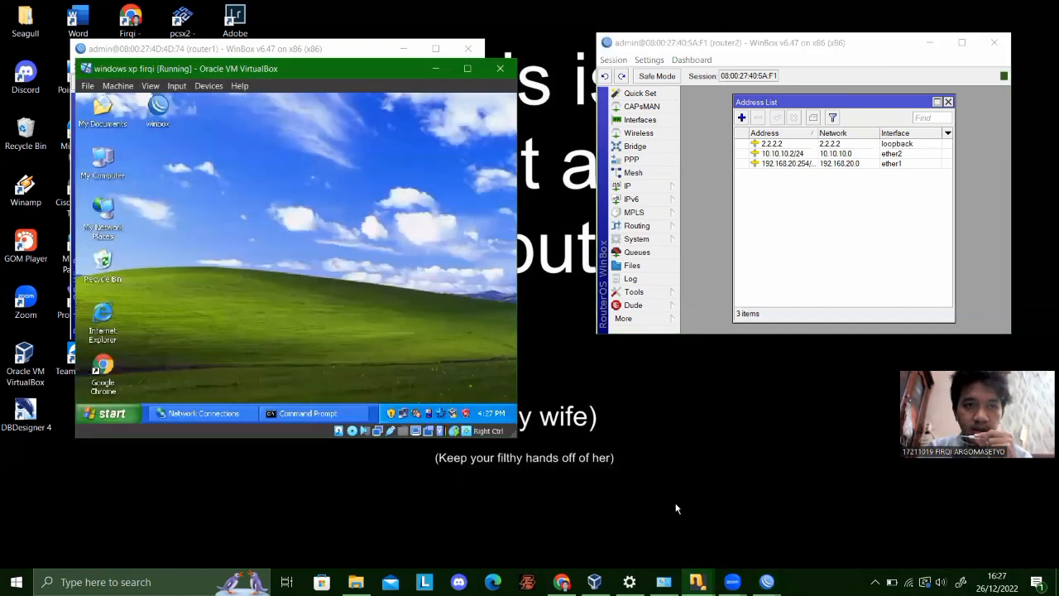
{"action": "mouse_move", "coordinate": [697, 581]}
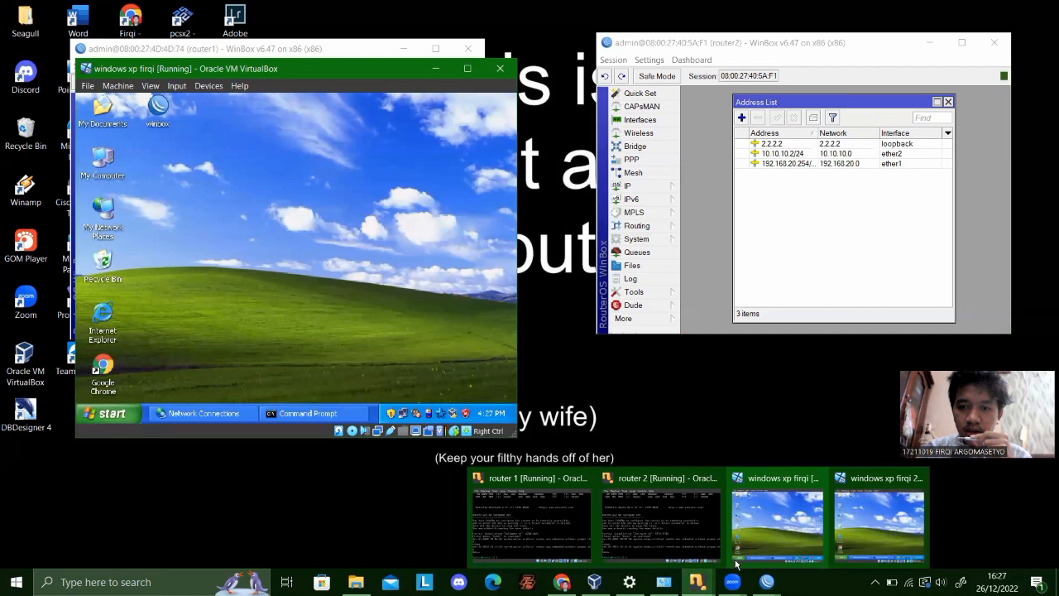
{"action": "left_click", "coordinate": [870, 505]}
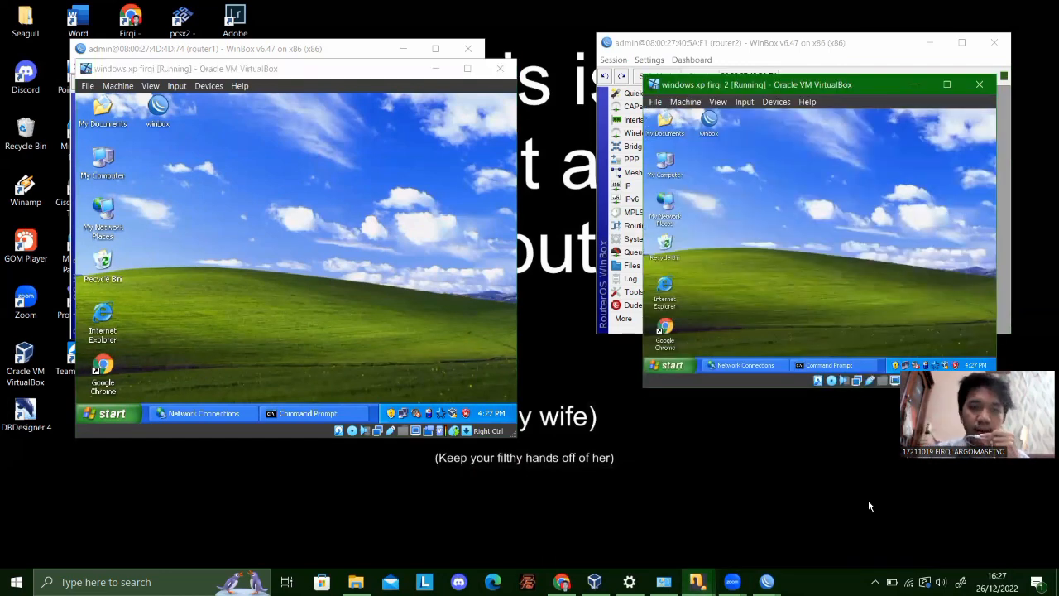
Check the firewall status in the Windows Security Center of the first Windows XP virtual machine.
{"action": "left_click", "coordinate": [122, 411]}
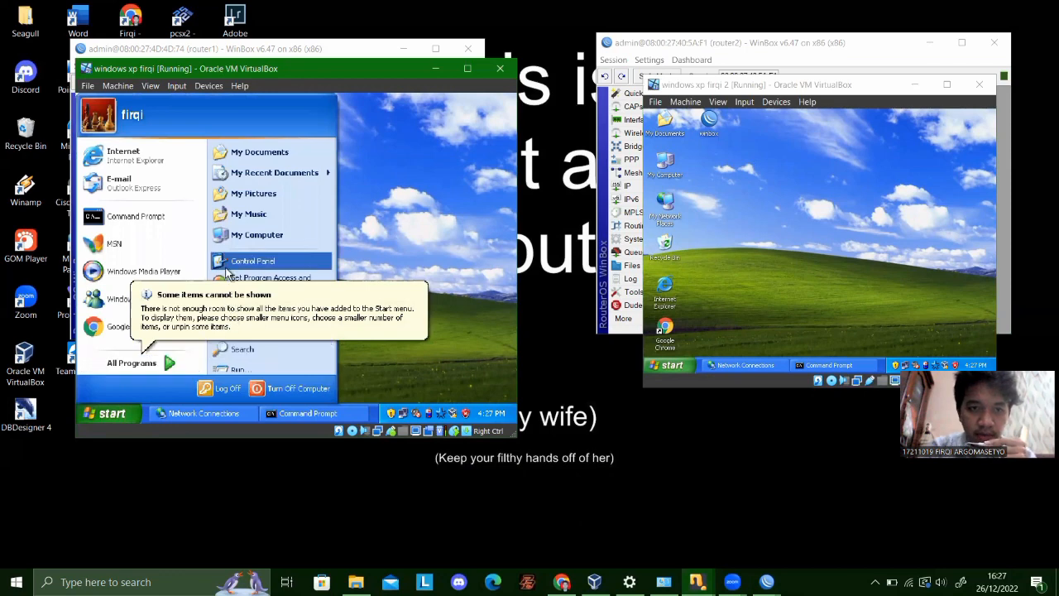
{"action": "left_click", "coordinate": [248, 261]}
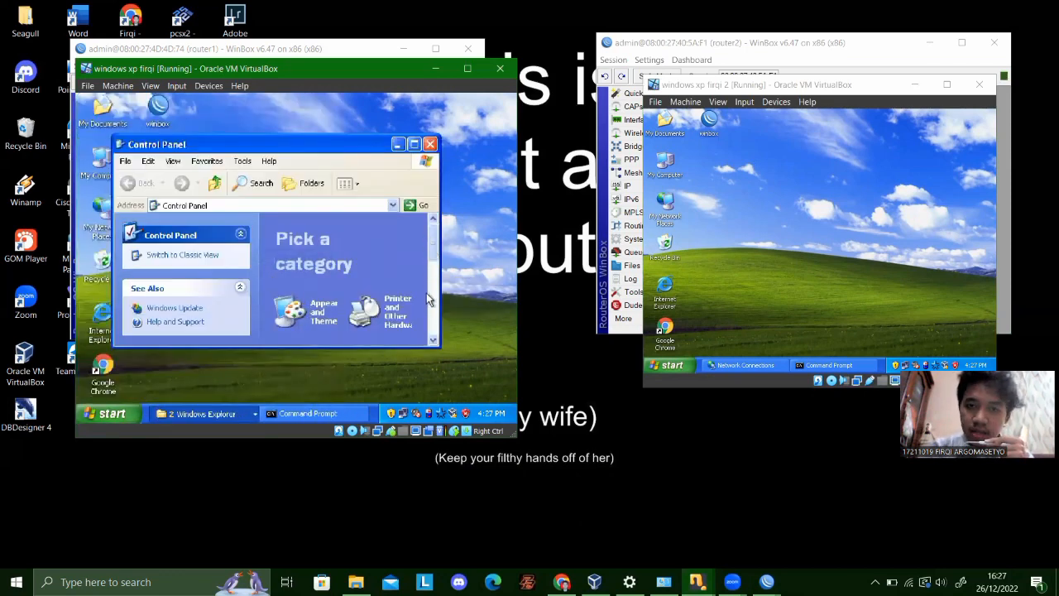
{"action": "scroll", "coordinate": [437, 330], "scroll_direction": "down", "scroll_amount": 3}
{"action": "scroll", "coordinate": [437, 330], "scroll_direction": "down", "scroll_amount": 3}
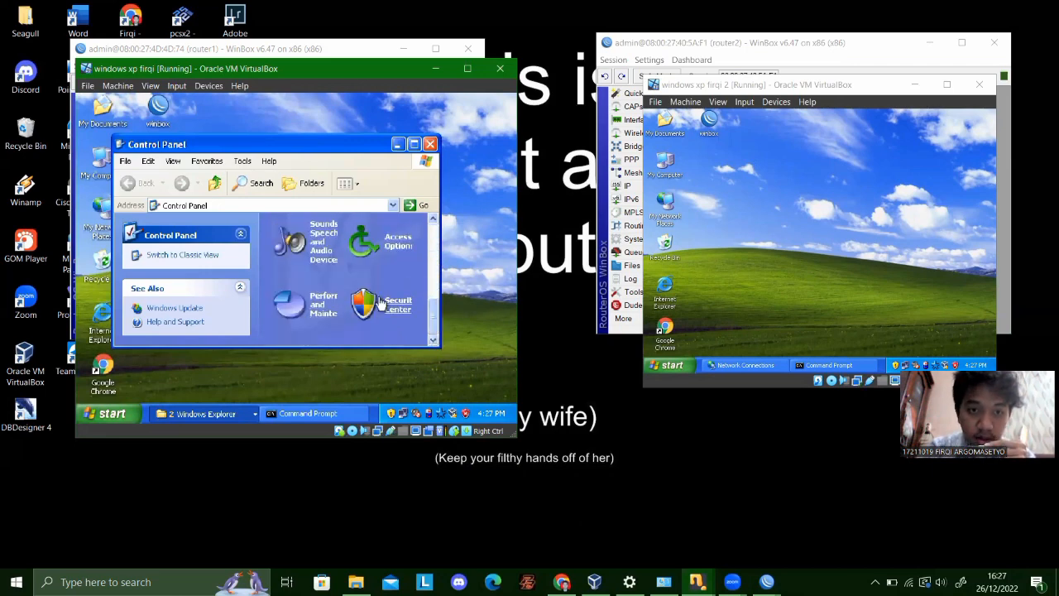
{"action": "left_click", "coordinate": [382, 304]}
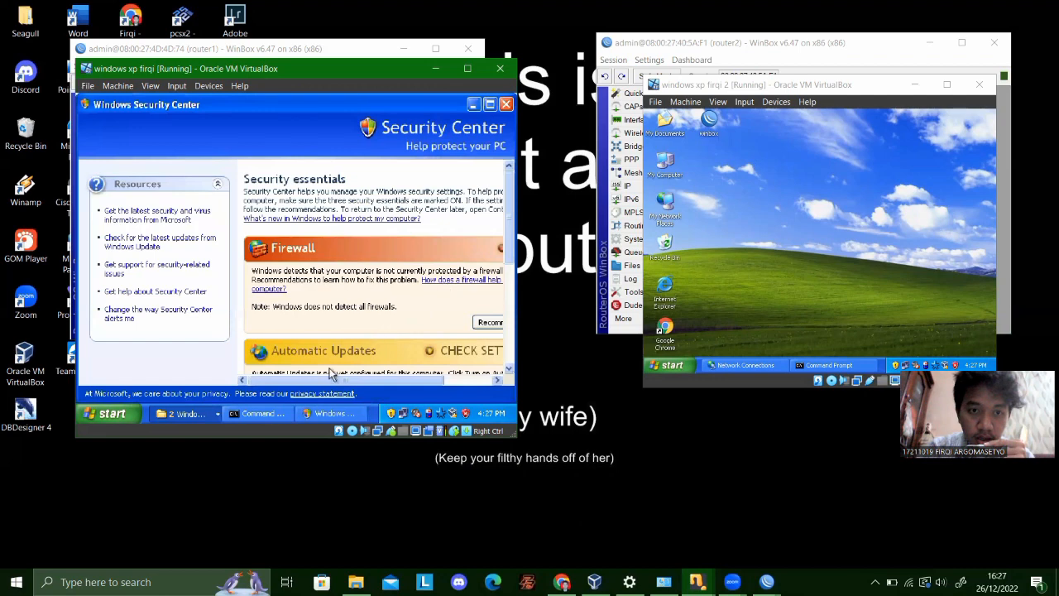
{"action": "left_click_drag", "start_coordinate": [333, 381], "coordinate": [397, 387]}
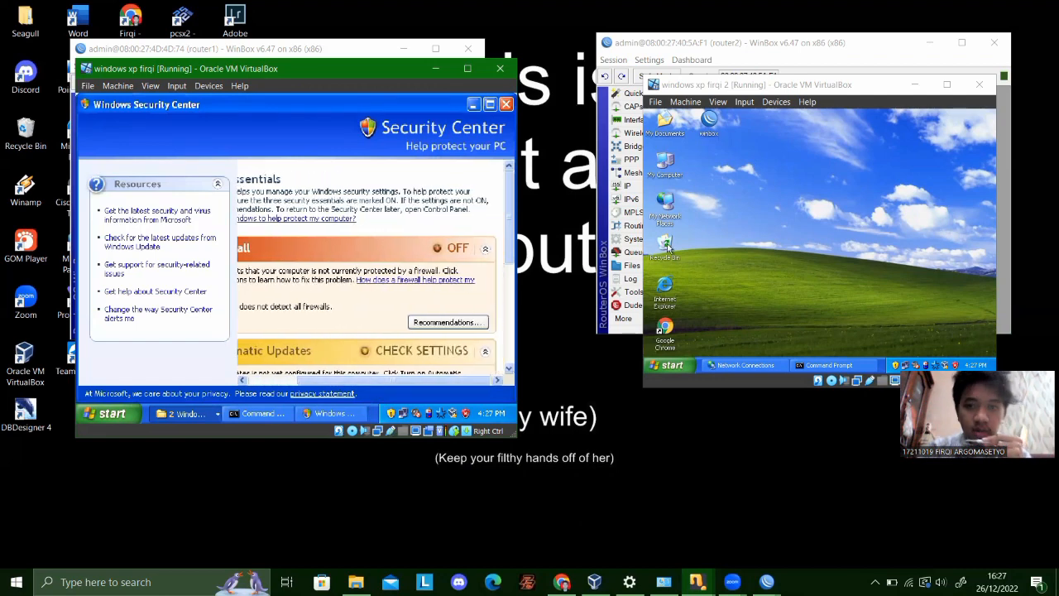
Check the firewall status in the Windows Security Center of the second Windows XP virtual machine.
{"action": "left_click", "coordinate": [677, 367]}
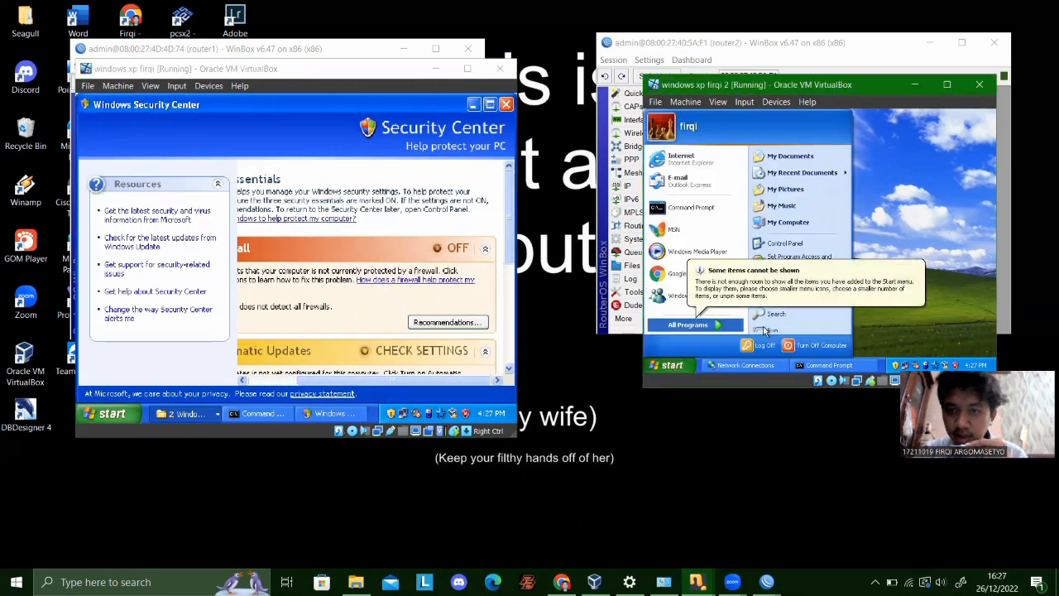
{"action": "left_click", "coordinate": [795, 244]}
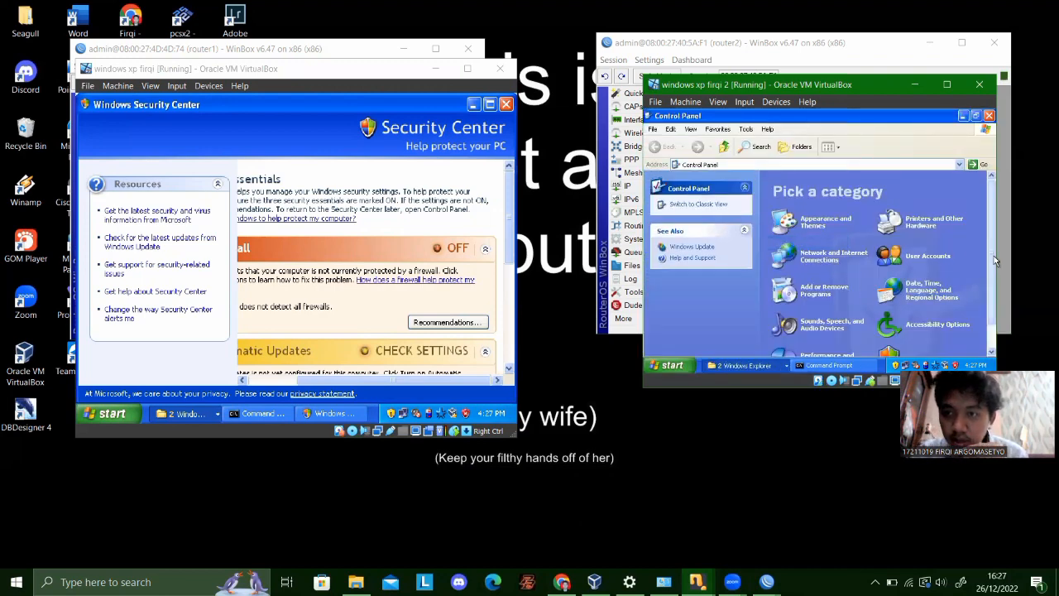
{"action": "left_click_drag", "start_coordinate": [994, 258], "coordinate": [993, 331]}
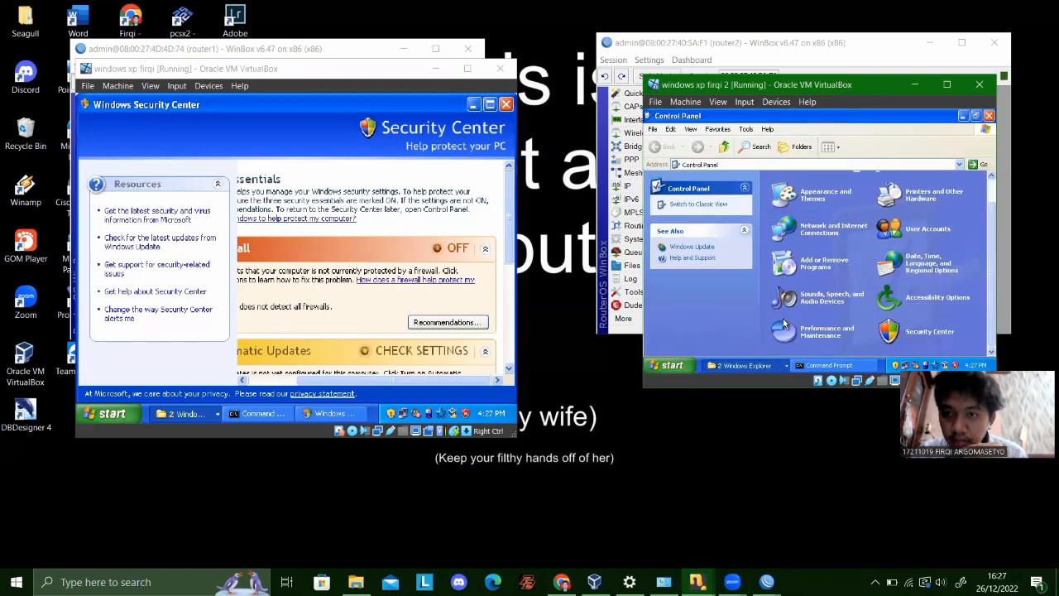
{"action": "left_click", "coordinate": [909, 327]}
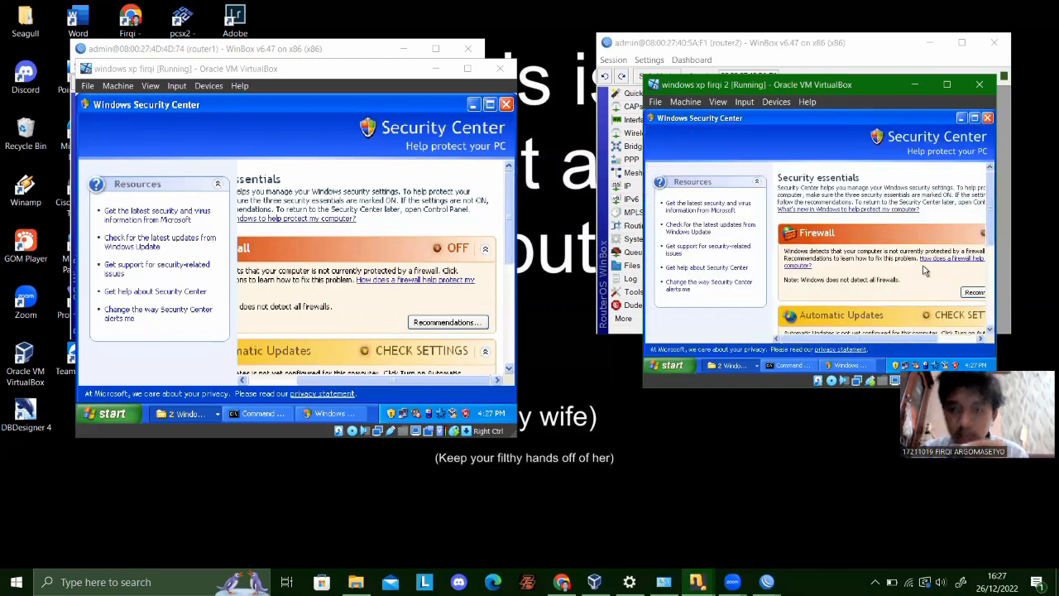
{"action": "left_click_drag", "start_coordinate": [816, 338], "coordinate": [866, 340]}
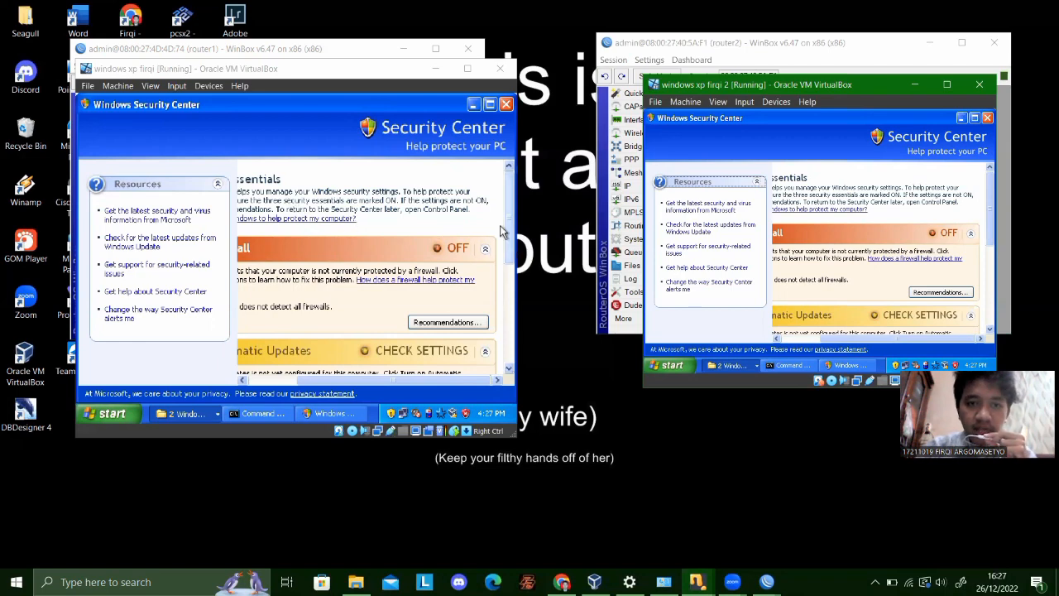
Close the Security Center and Control Panel windows on both Windows XP virtual machines.
{"action": "left_click", "coordinate": [505, 106]}
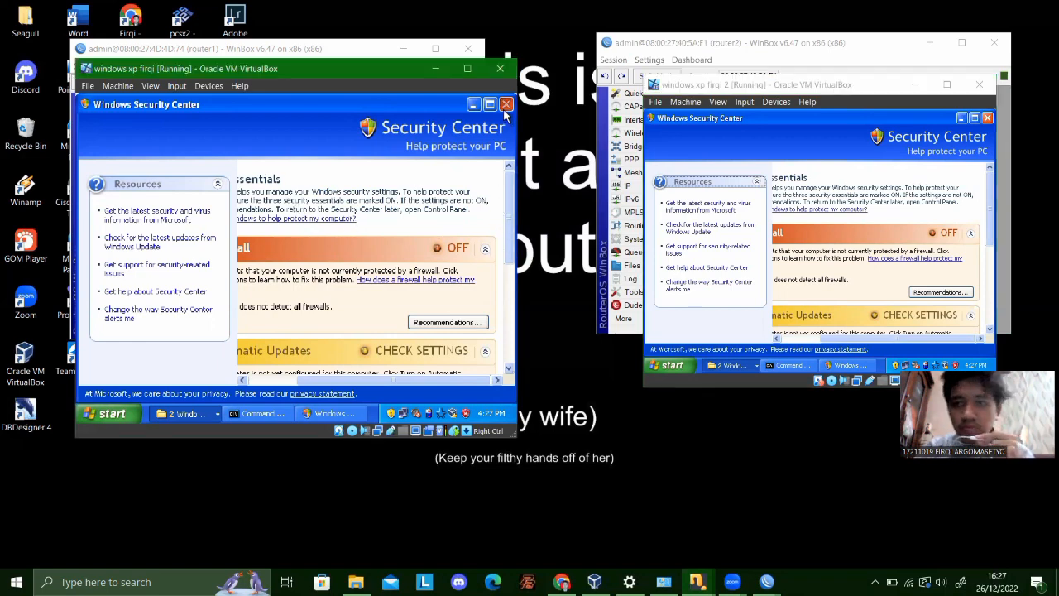
{"action": "left_click", "coordinate": [986, 120]}
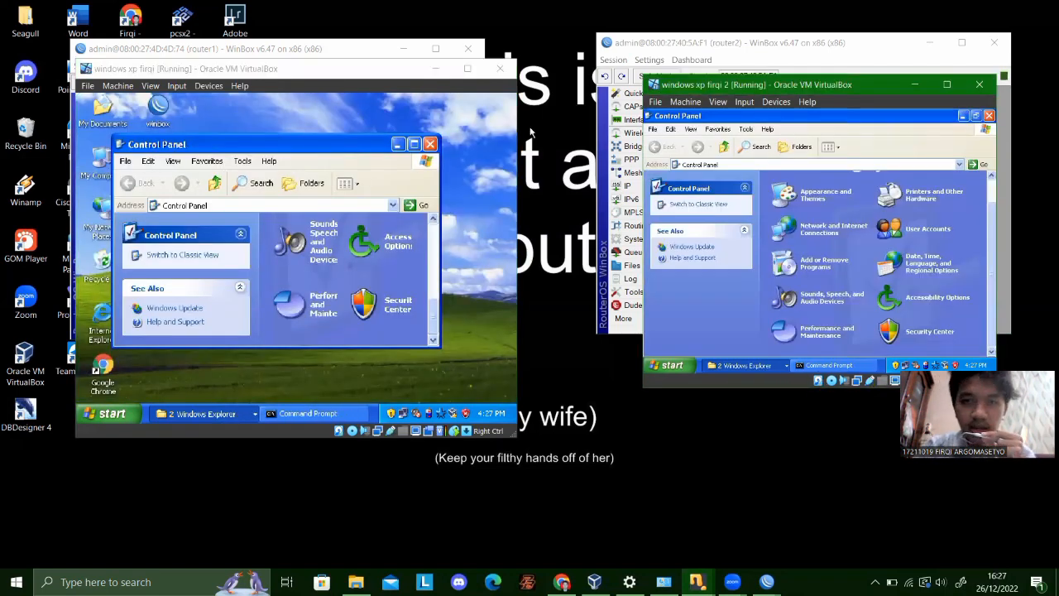
{"action": "left_click", "coordinate": [431, 145]}
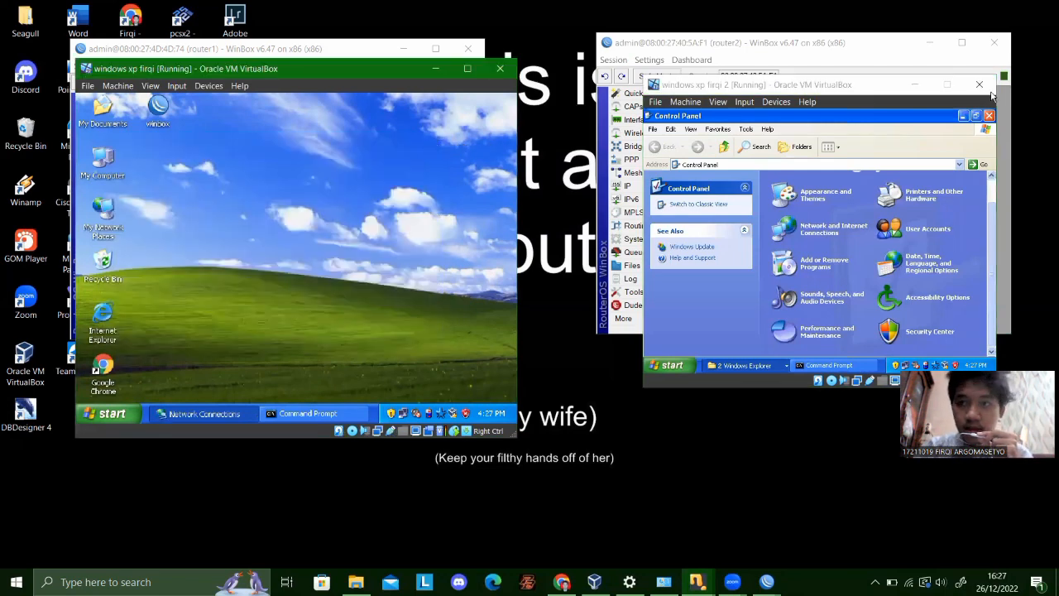
{"action": "left_click", "coordinate": [989, 117]}
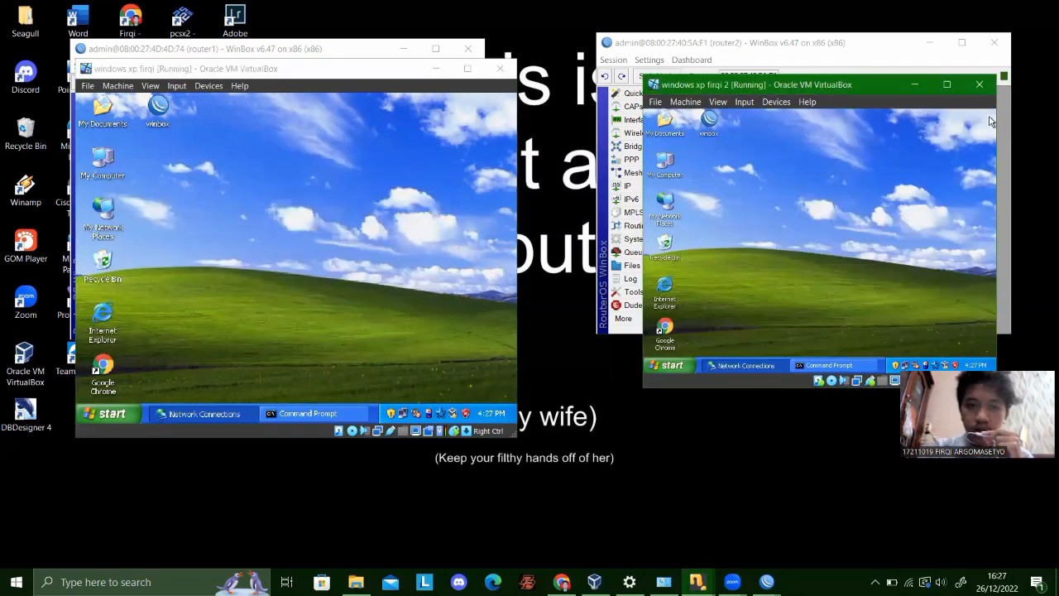
Open the list of network connections through the Control Panel on the first Windows XP virtual machine.
{"action": "left_click", "coordinate": [170, 412]}
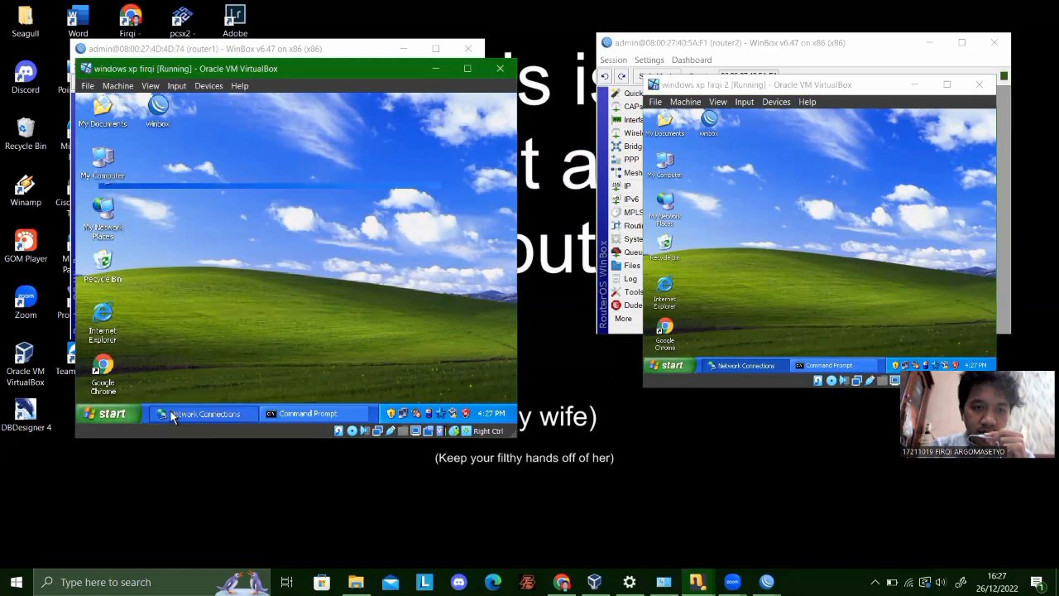
{"action": "left_click", "coordinate": [169, 416]}
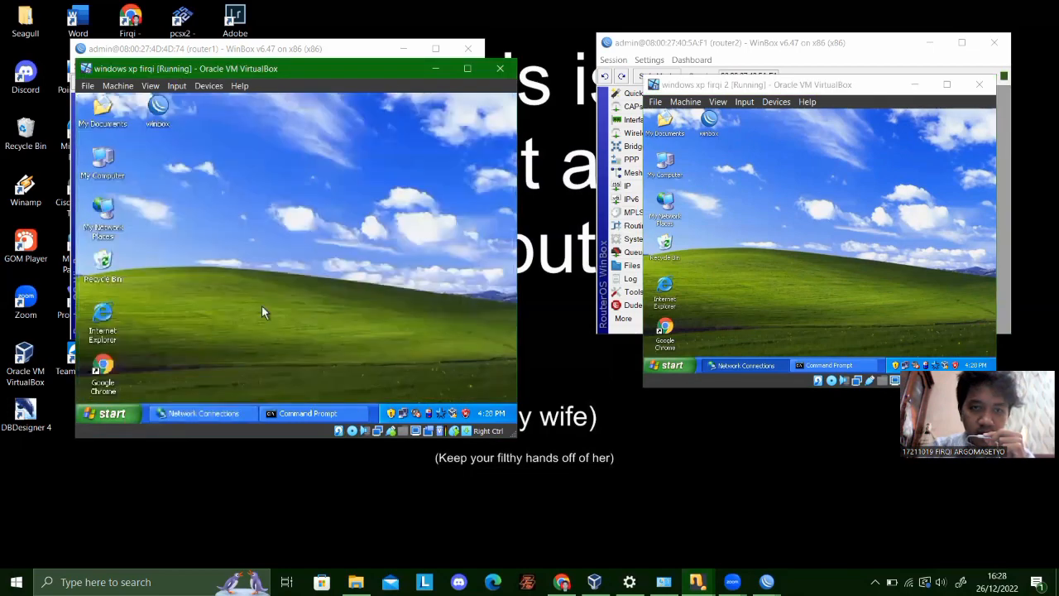
{"action": "left_click", "coordinate": [115, 415]}
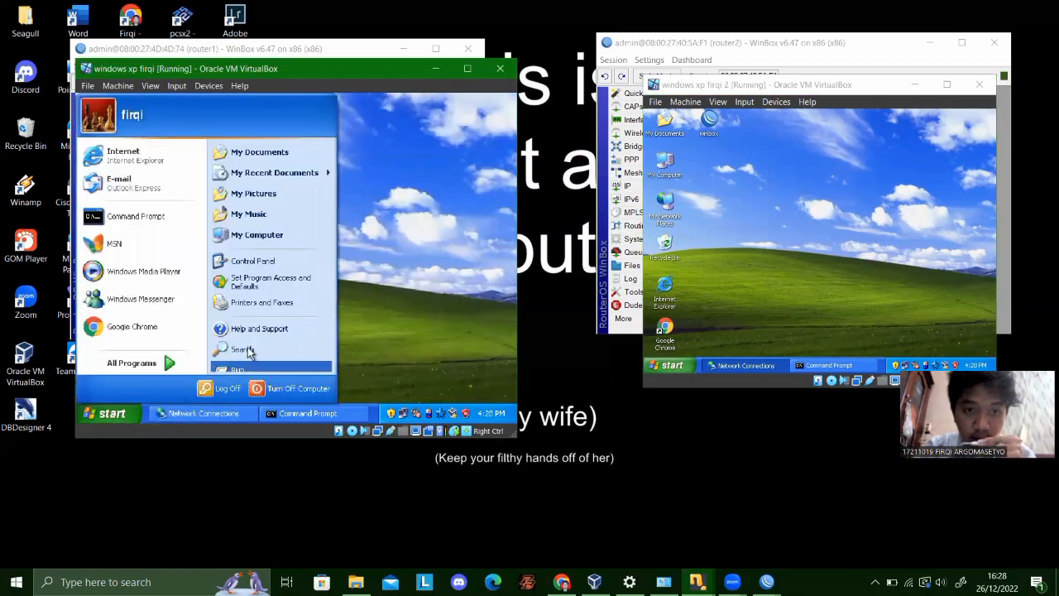
{"action": "left_click", "coordinate": [248, 263]}
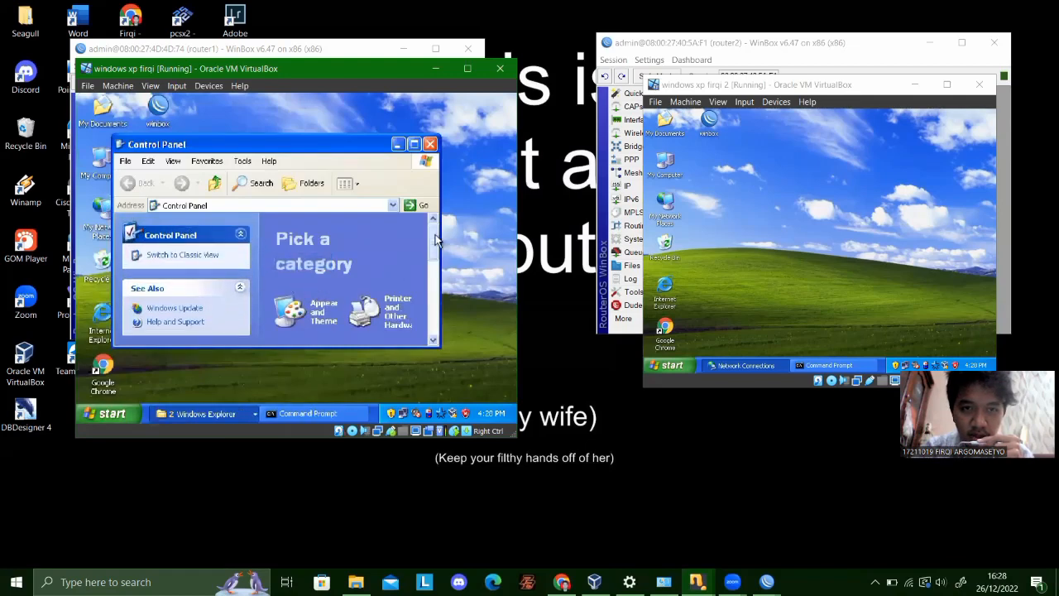
{"action": "left_click", "coordinate": [414, 145]}
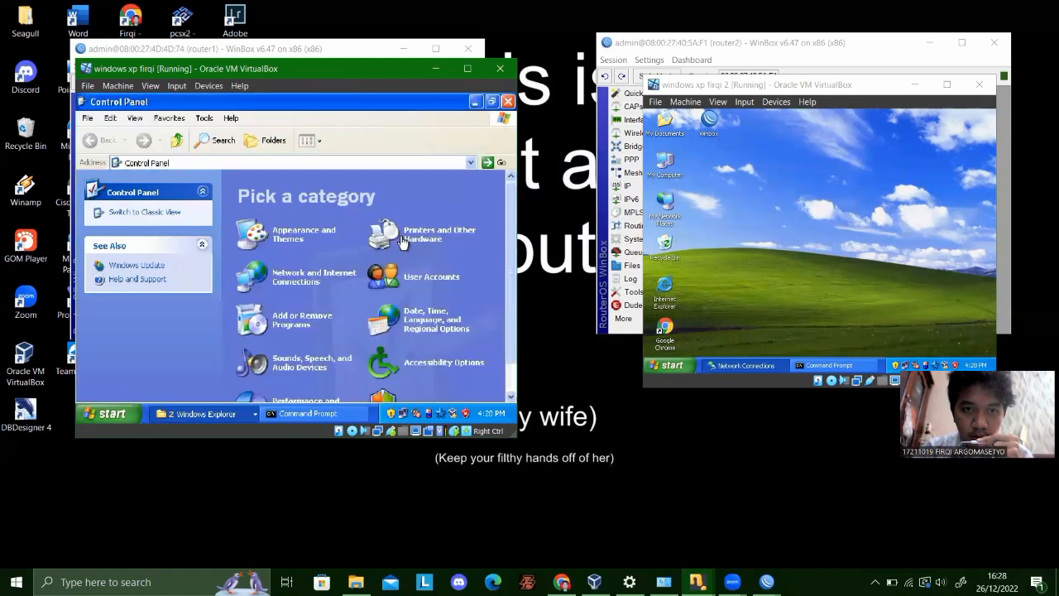
{"action": "left_click", "coordinate": [311, 278]}
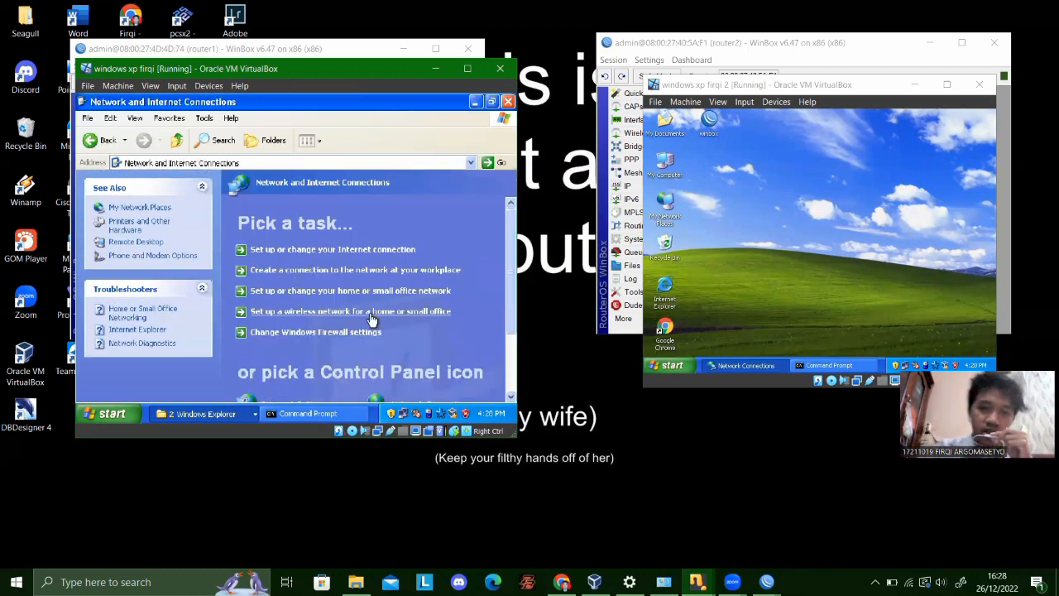
{"action": "scroll", "coordinate": [508, 287], "scroll_direction": "down", "scroll_amount": 2}
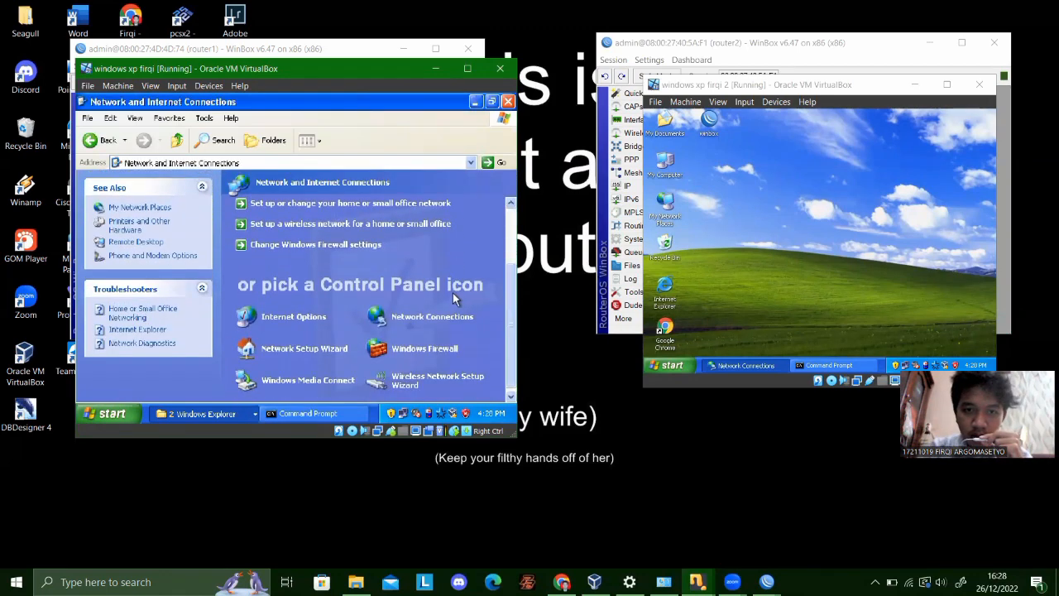
{"action": "left_click", "coordinate": [441, 318]}
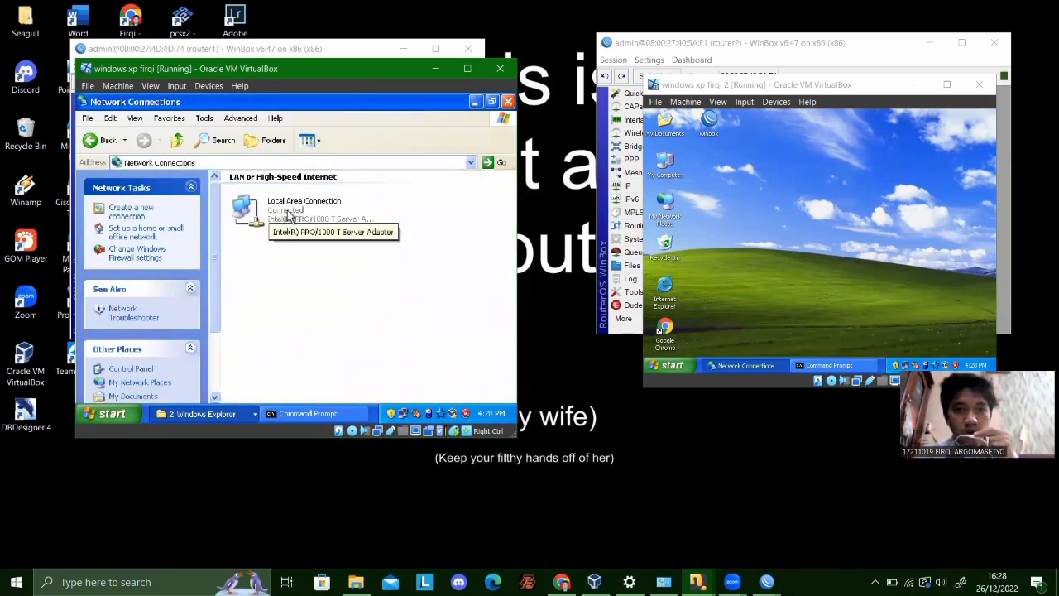
Review the Local Area Connection's TCP/IP address, subnet mask and default gateway, accept them and minimize the network connections window.
{"action": "double_click", "coordinate": [307, 219]}
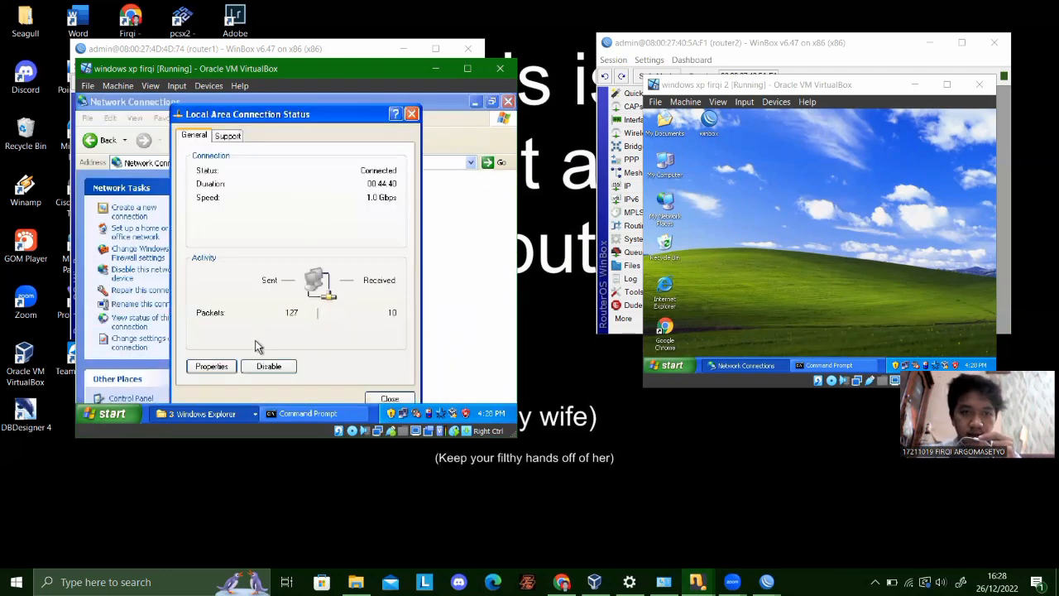
{"action": "left_click", "coordinate": [219, 370]}
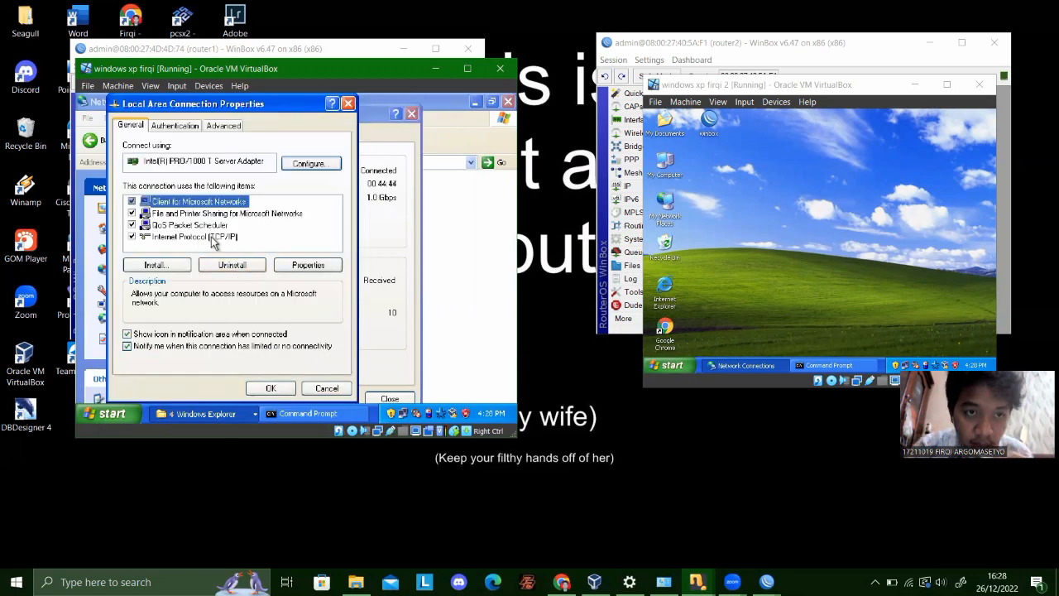
{"action": "double_click", "coordinate": [212, 237]}
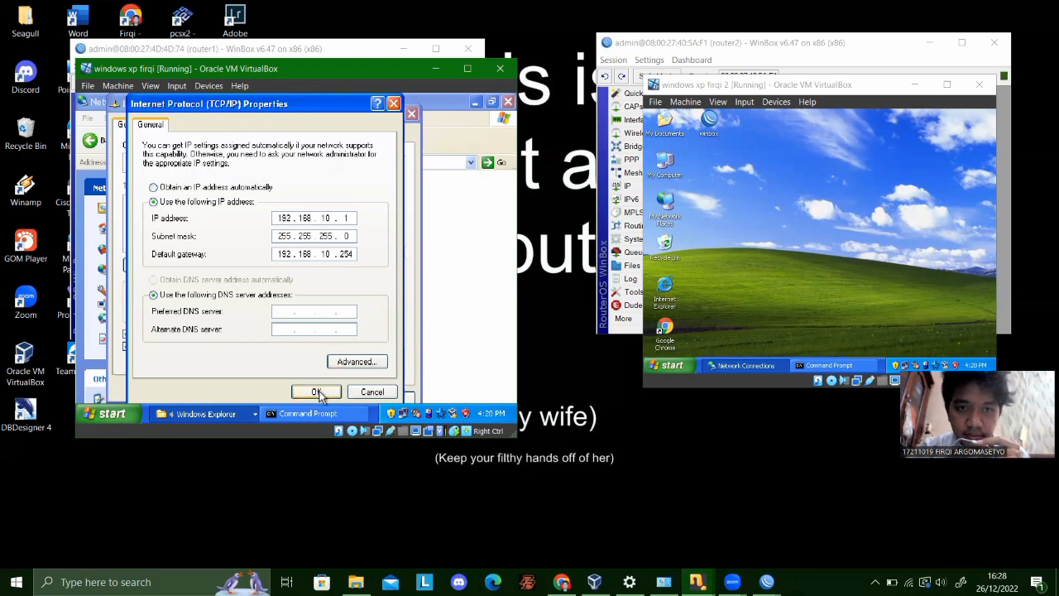
{"action": "left_click", "coordinate": [321, 397]}
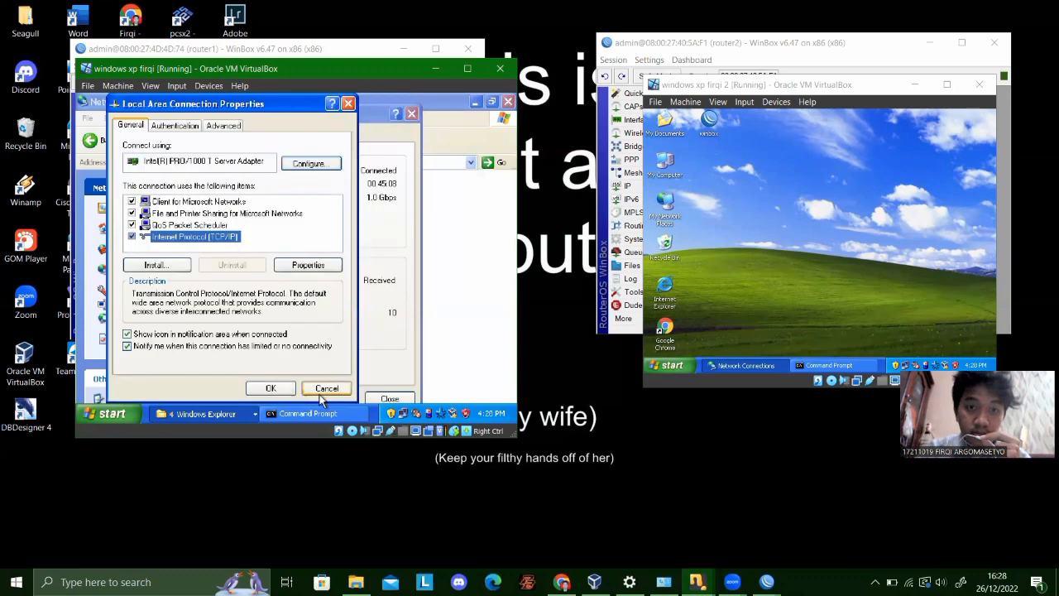
{"action": "left_click", "coordinate": [270, 388]}
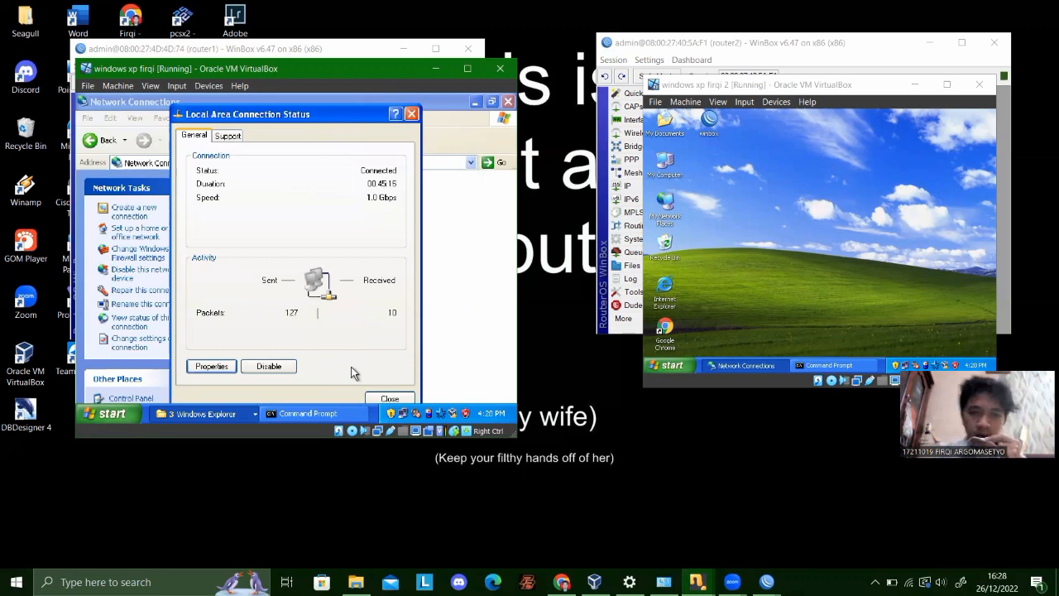
{"action": "left_click", "coordinate": [394, 400]}
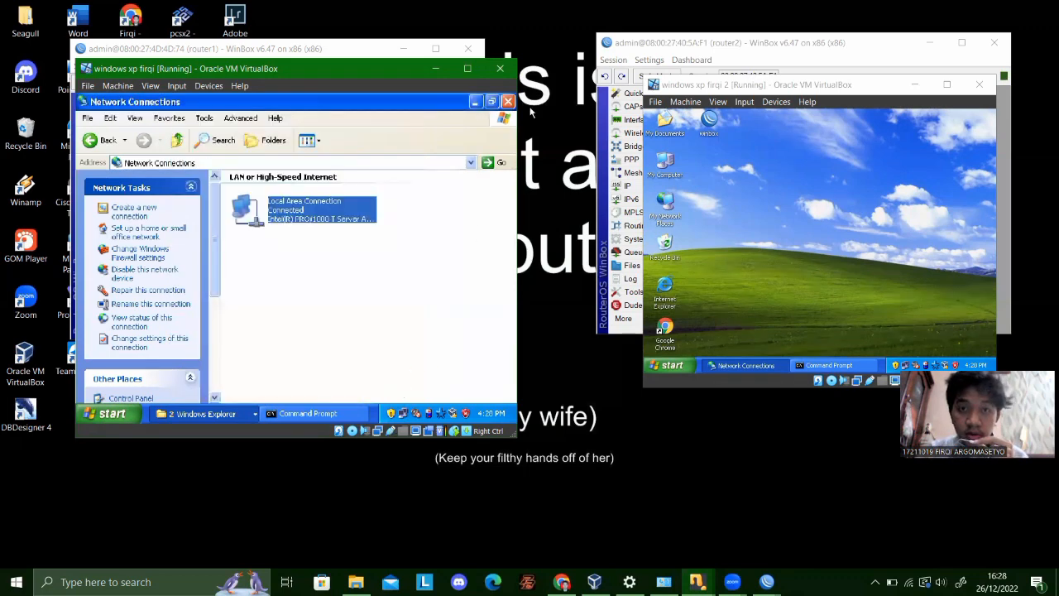
{"action": "left_click", "coordinate": [475, 104]}
Open the list of network connections through the Control Panel on the second Windows XP virtual machine.
{"action": "left_click", "coordinate": [670, 369]}
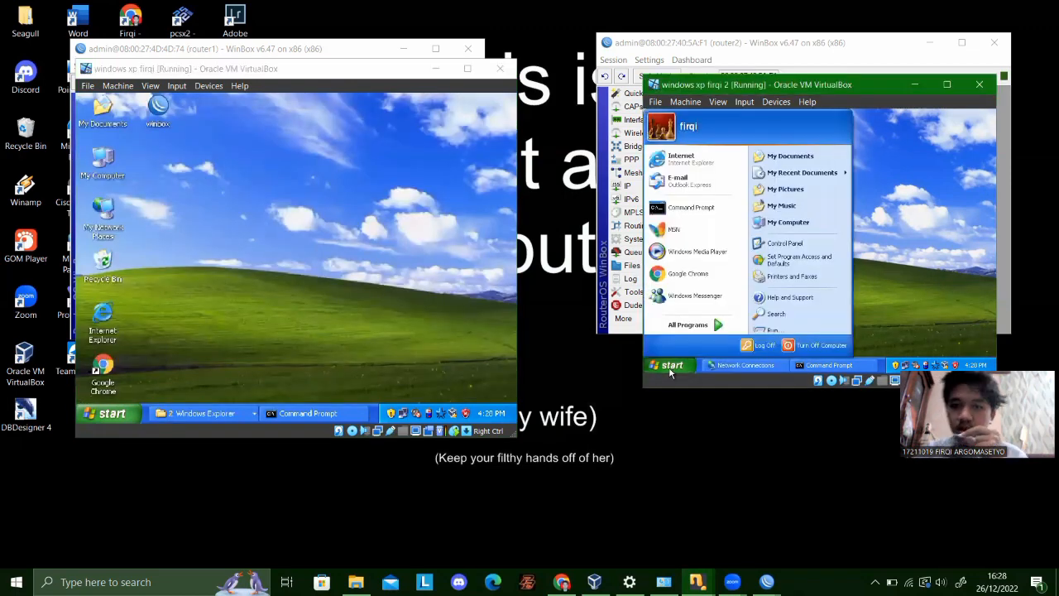
{"action": "left_click", "coordinate": [781, 243]}
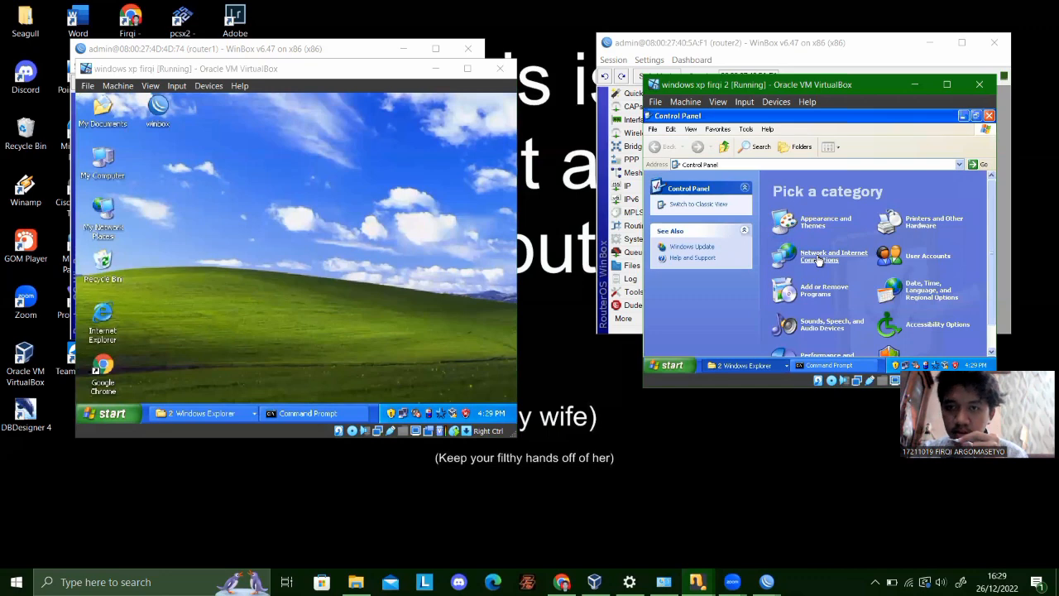
{"action": "left_click", "coordinate": [819, 258]}
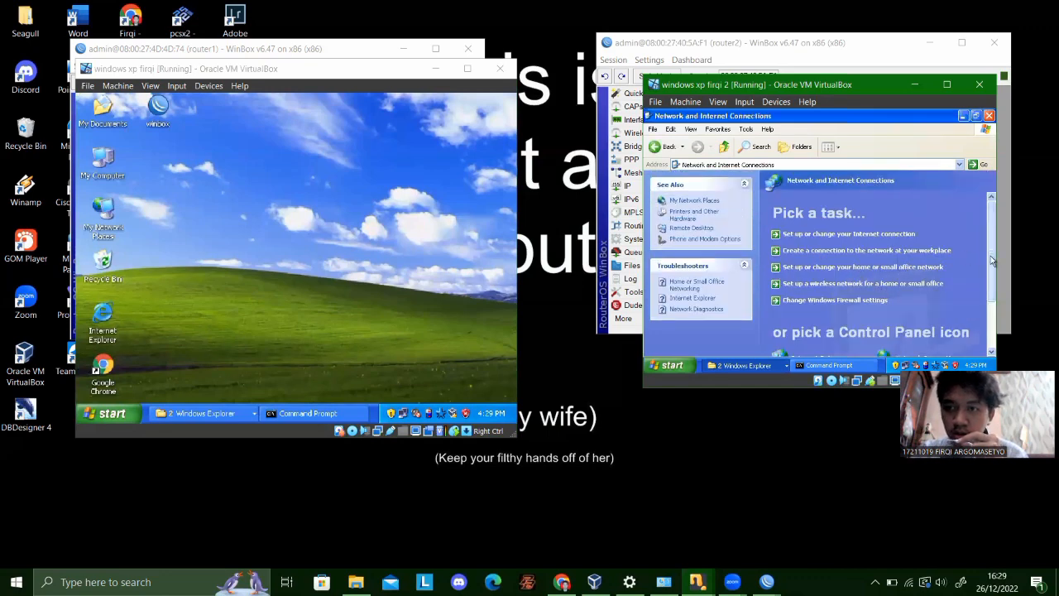
{"action": "scroll", "coordinate": [993, 260], "scroll_direction": "down", "scroll_amount": 2}
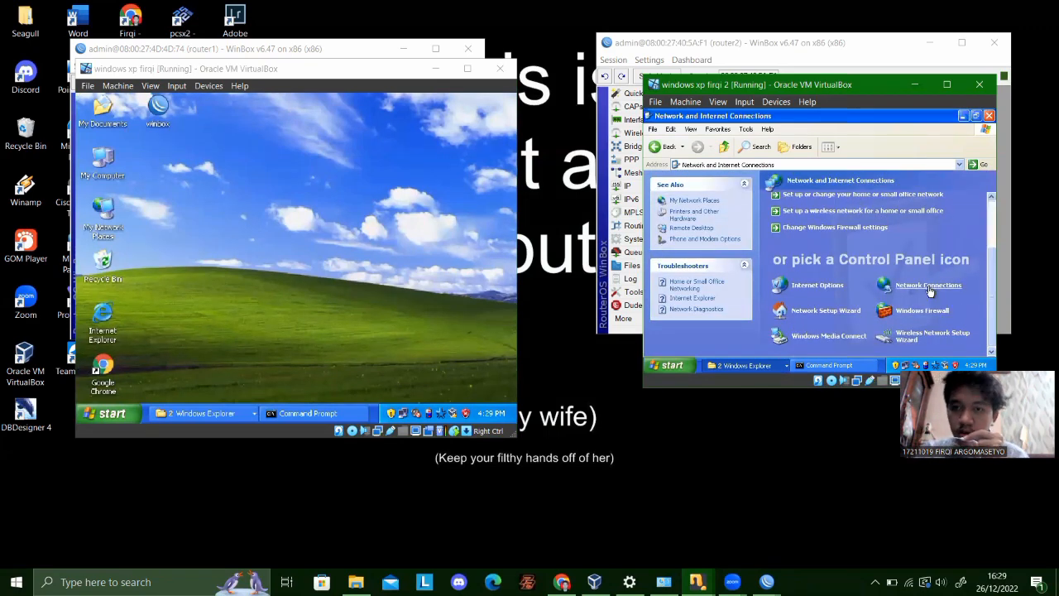
{"action": "left_click", "coordinate": [928, 285]}
Review the second virtual machine's Local Area Connection TCP/IP address, subnet mask and gateway, accept them and minimize the network connections window.
{"action": "double_click", "coordinate": [823, 211]}
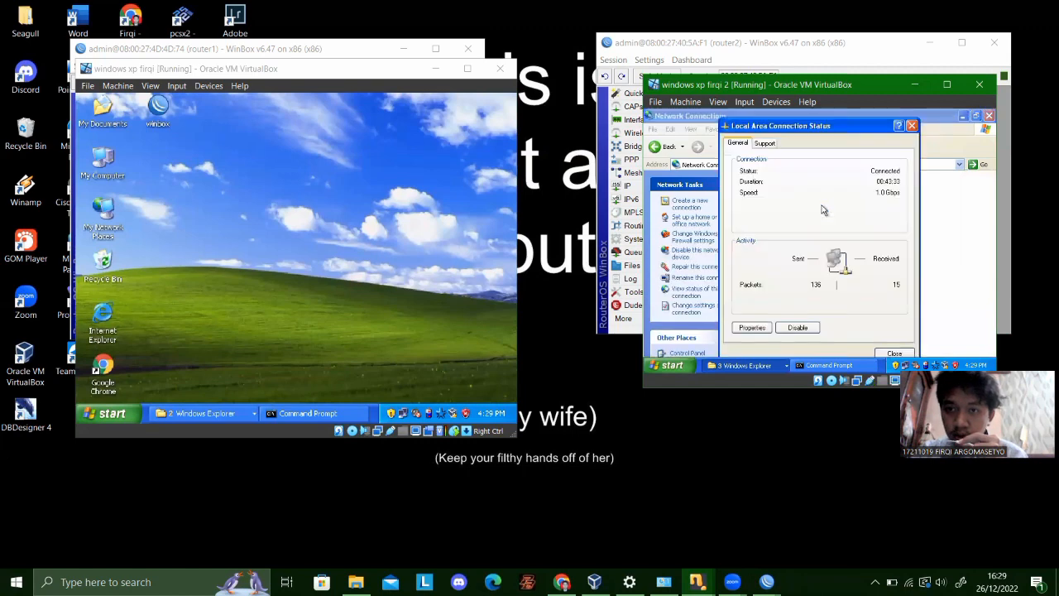
{"action": "left_click", "coordinate": [750, 328]}
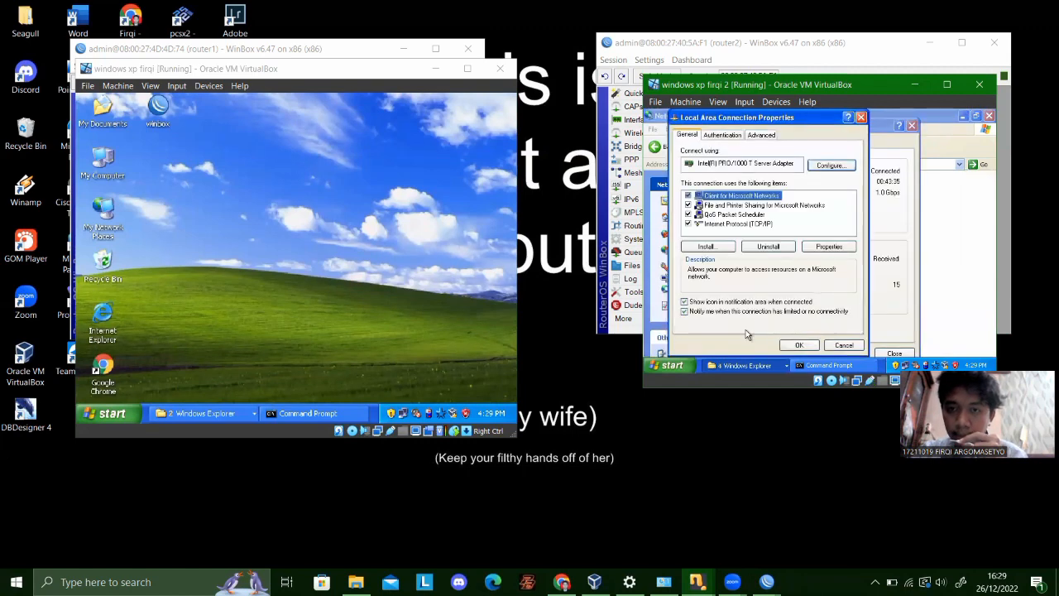
{"action": "double_click", "coordinate": [750, 225]}
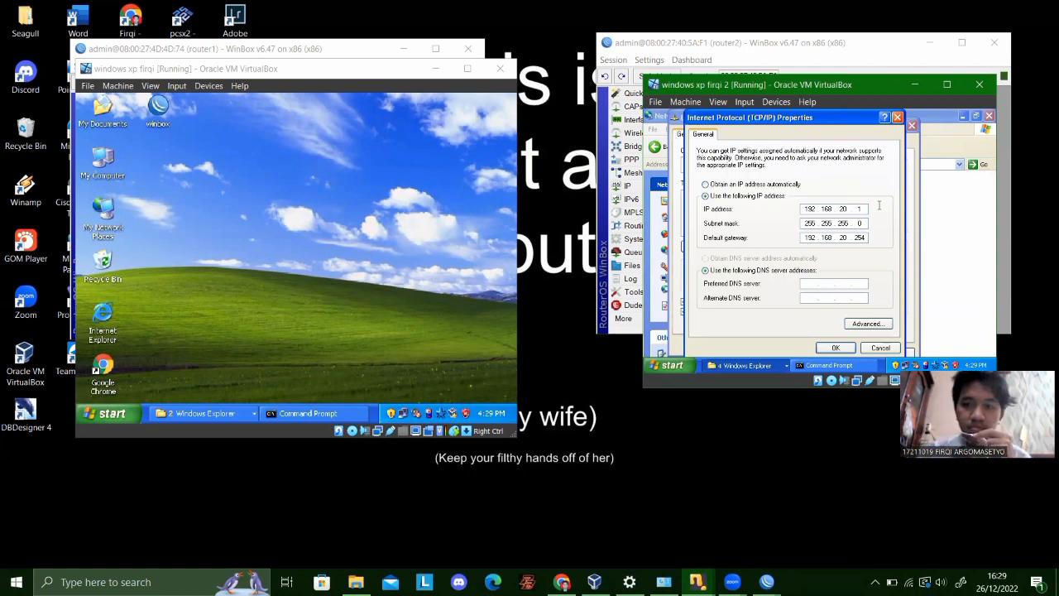
{"action": "left_click", "coordinate": [837, 348]}
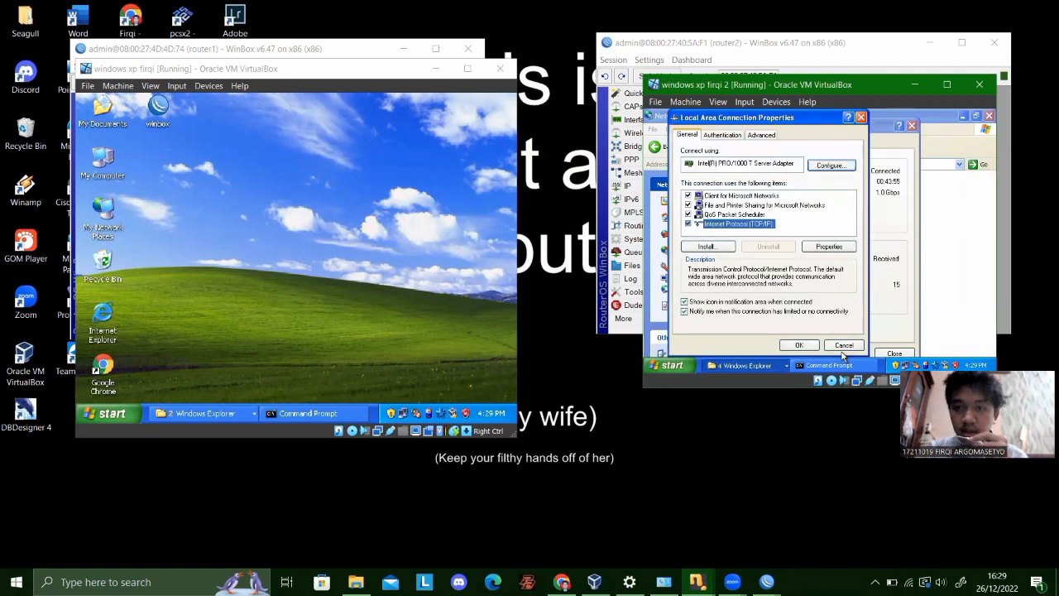
{"action": "left_click", "coordinate": [795, 346]}
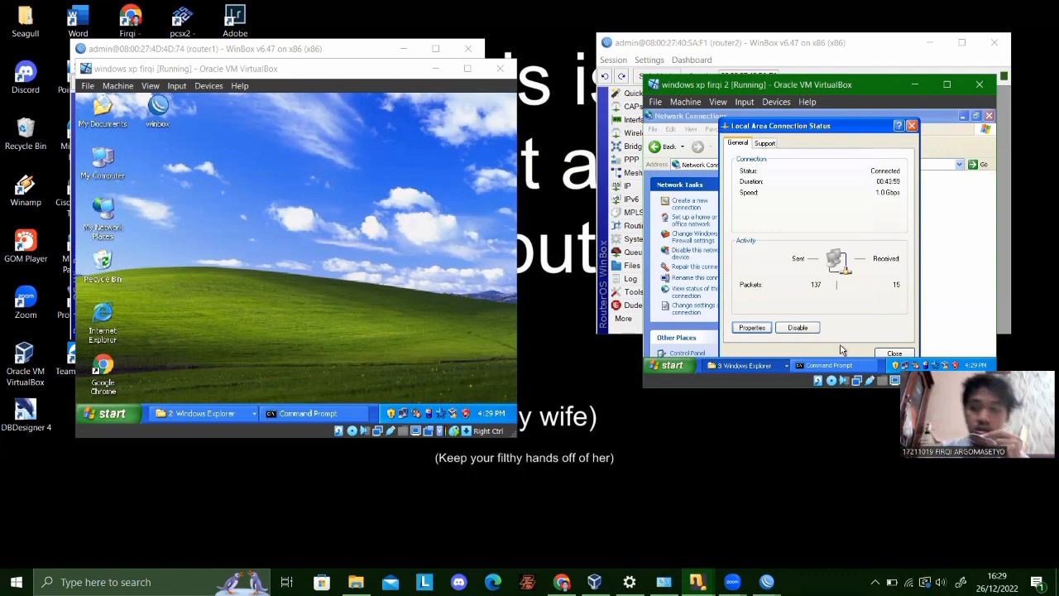
{"action": "left_click", "coordinate": [892, 354]}
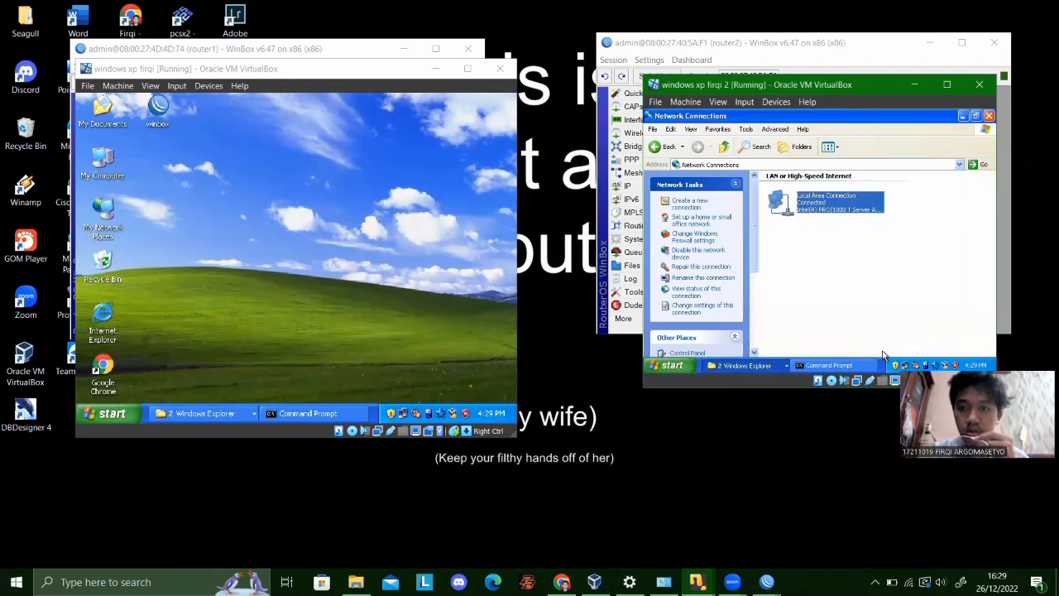
{"action": "left_click", "coordinate": [963, 117]}
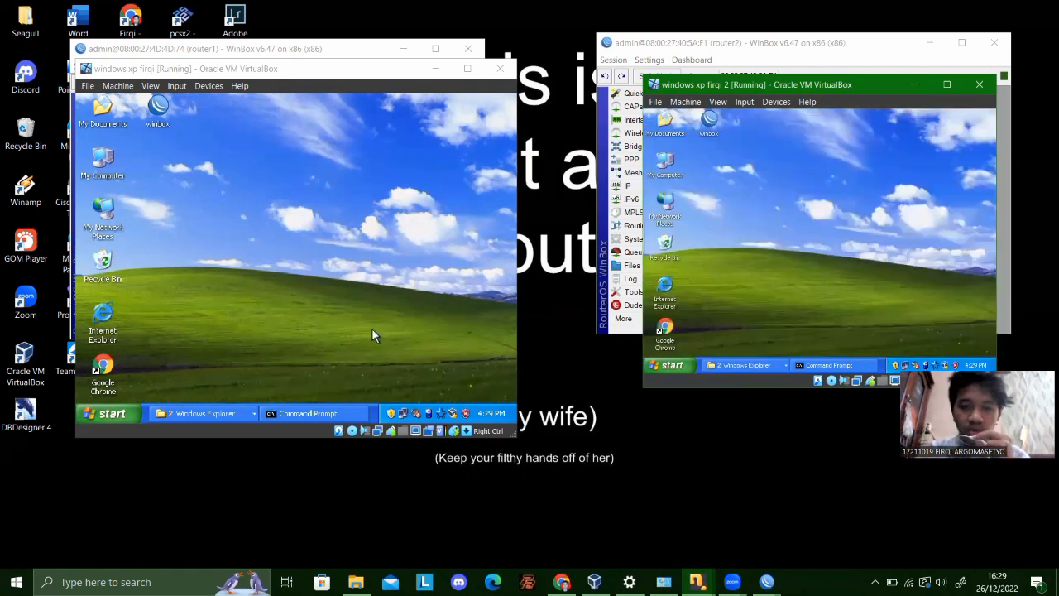
Ping 192.168.20.1 from the Command Prompt of the first Windows XP virtual machine.
{"action": "left_click", "coordinate": [313, 415]}
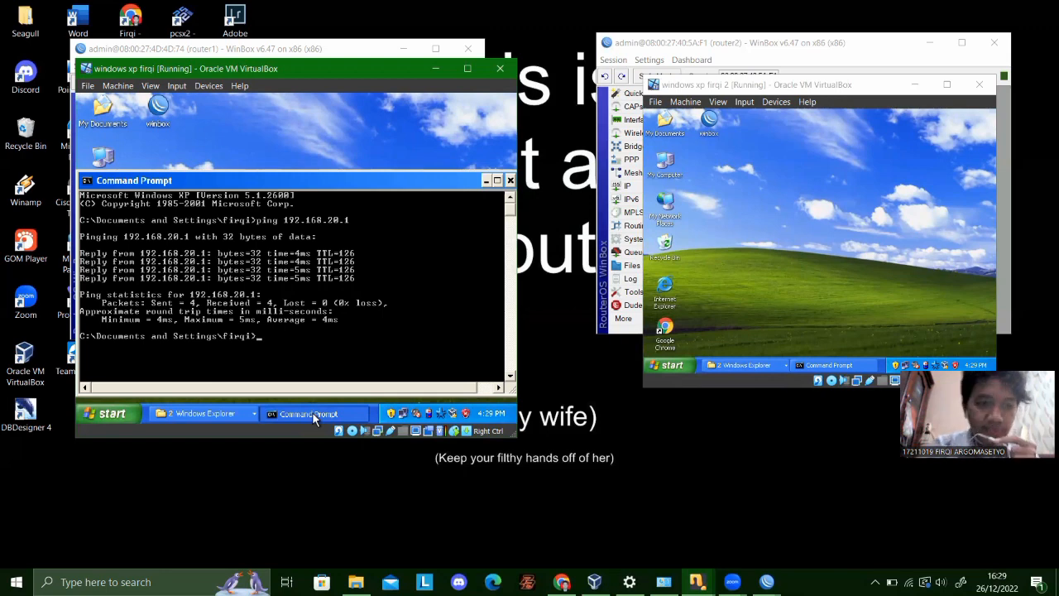
{"action": "type", "text": "ping"}
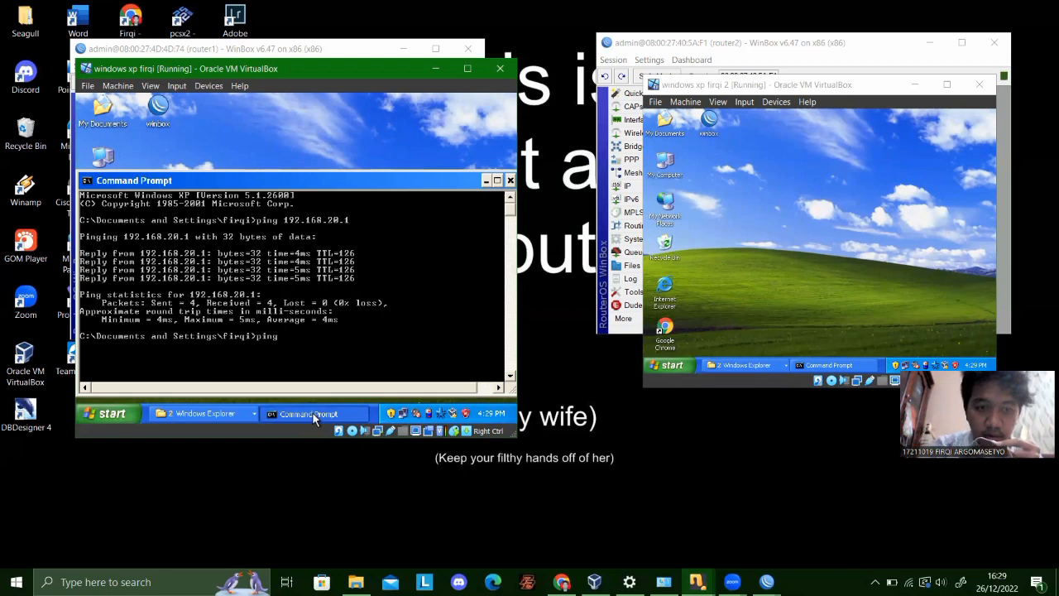
{"action": "type", "text": " 192"}
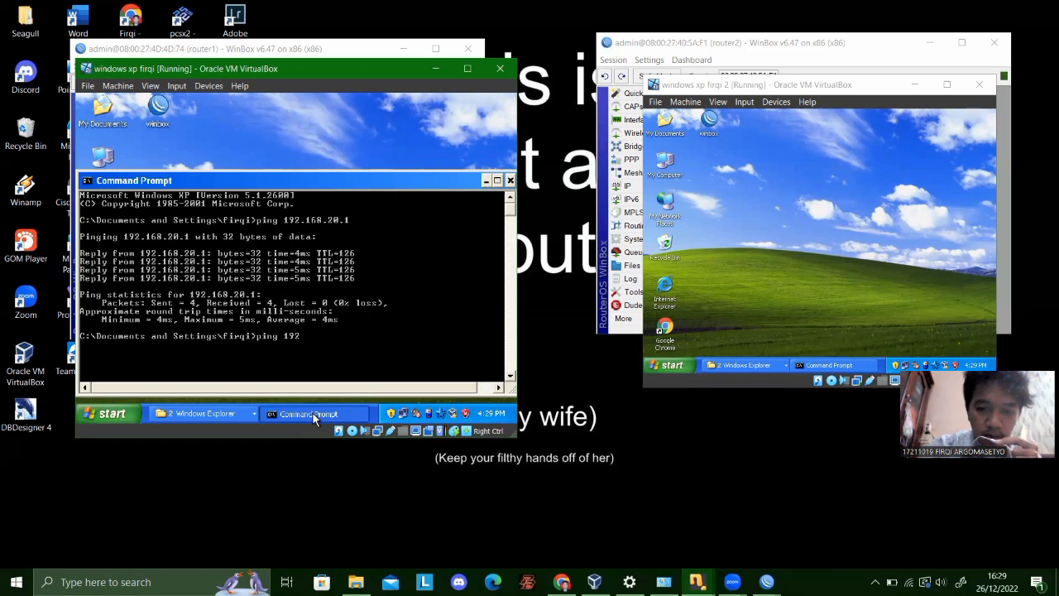
{"action": "type", "text": ".168"}
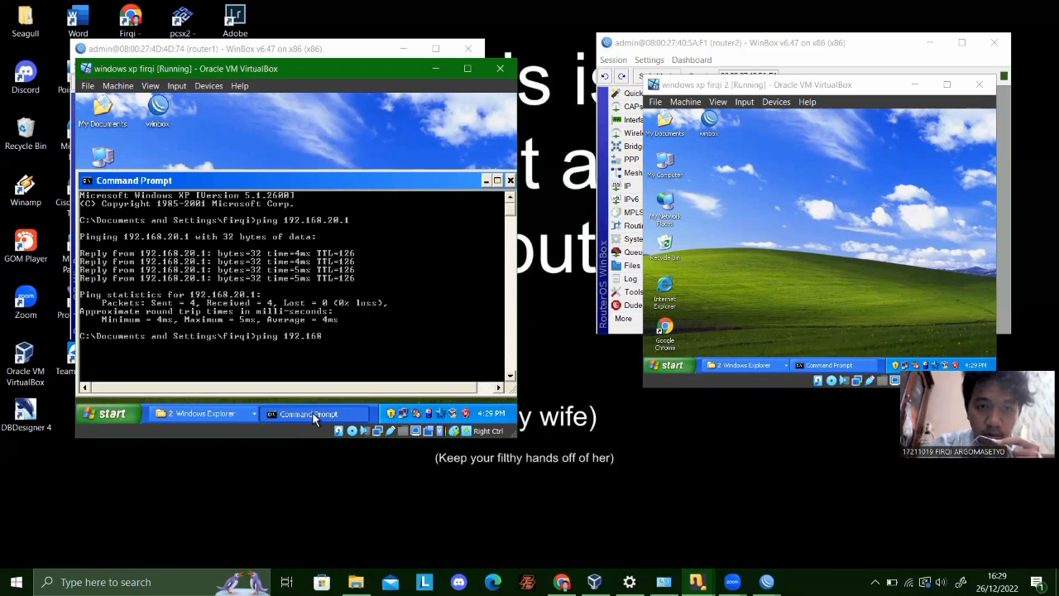
{"action": "type", "text": ".20."}
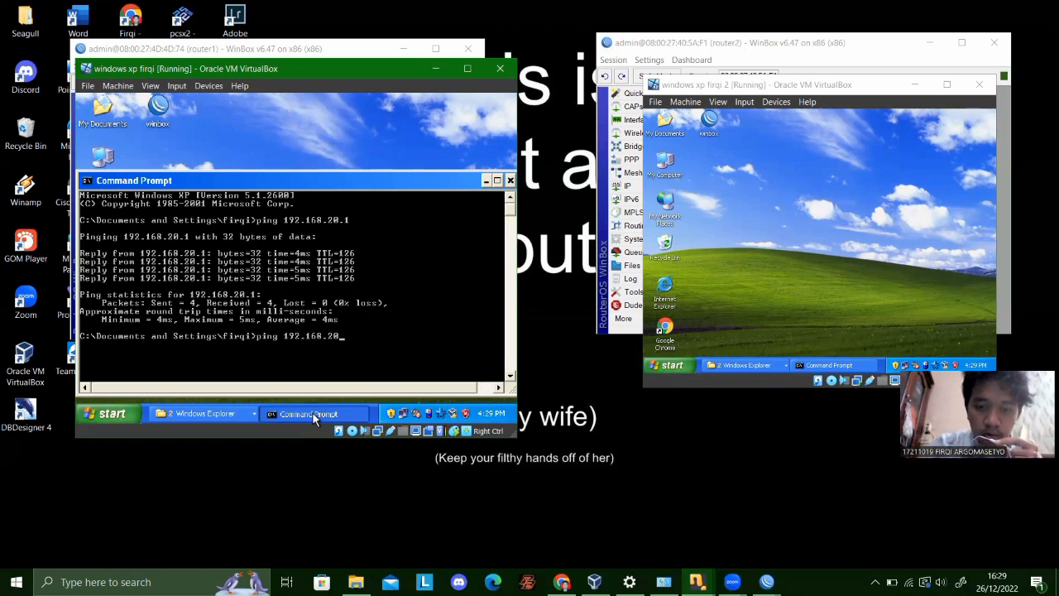
{"action": "type", "text": "1"}
{"action": "key", "text": "Return"}
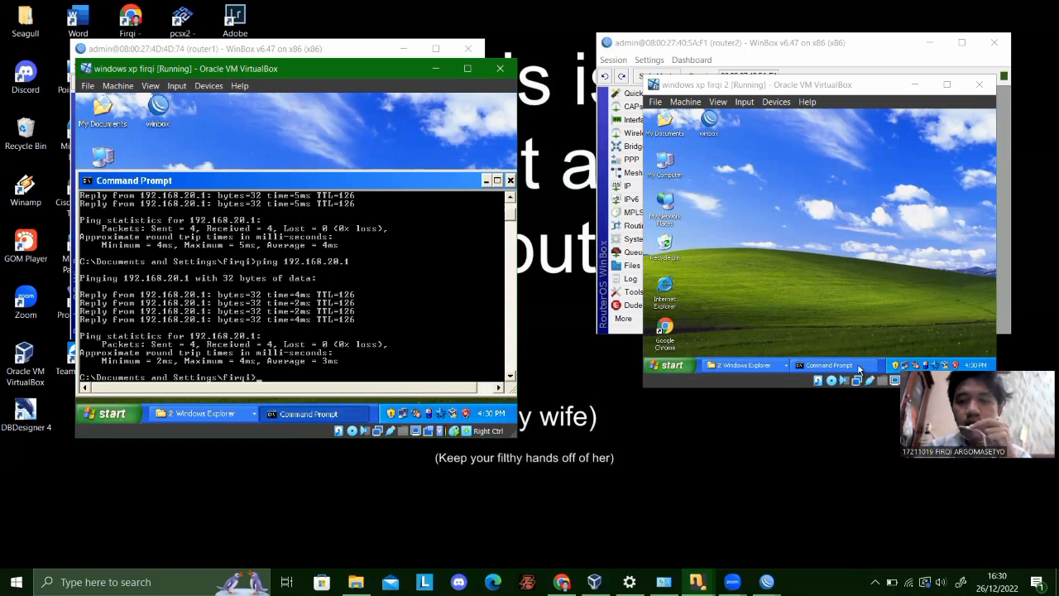
Ping 192.168.10.1 from the Command Prompt of the second Windows XP virtual machine.
{"action": "left_click", "coordinate": [830, 364]}
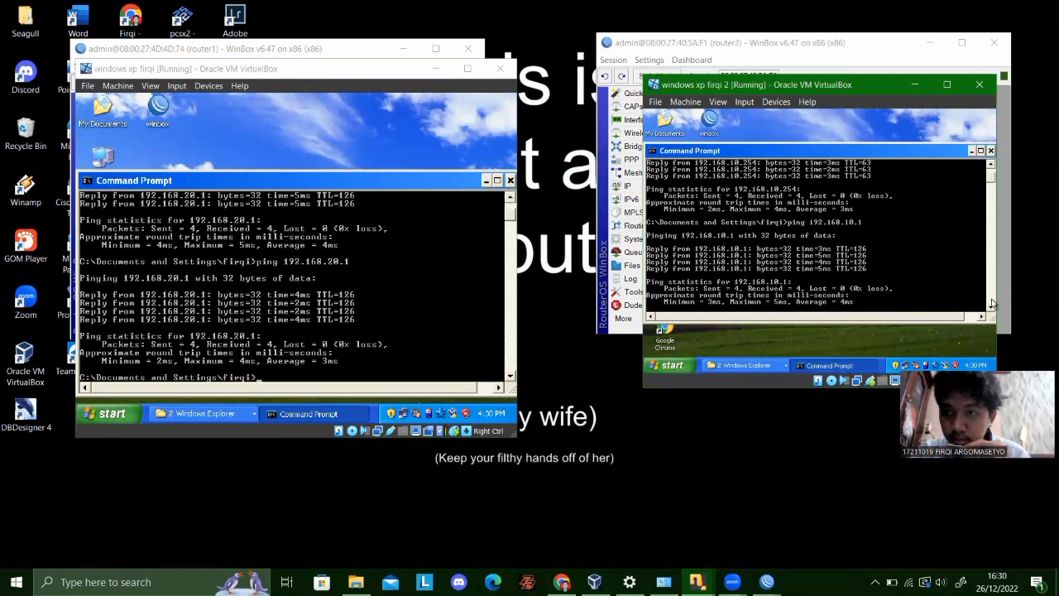
{"action": "scroll", "coordinate": [993, 304], "scroll_direction": "down", "scroll_amount": 2}
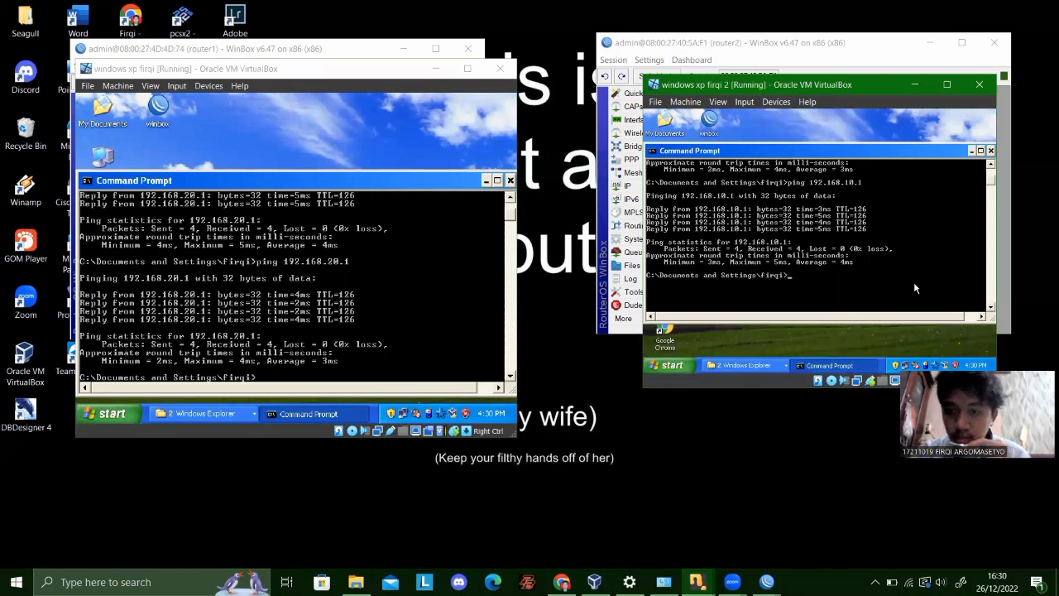
{"action": "type", "text": "ing 1"}
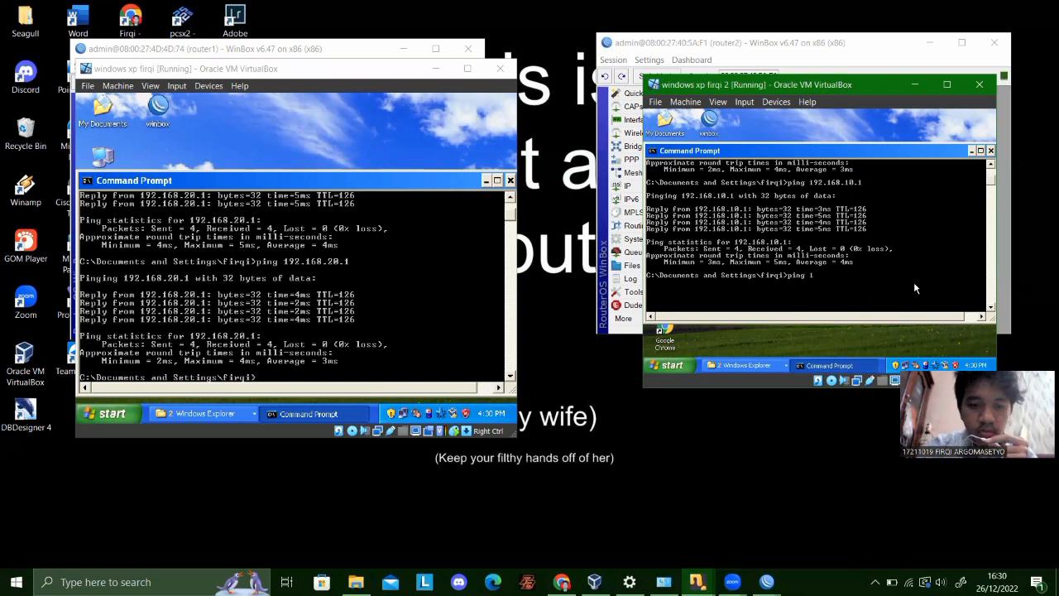
{"action": "type", "text": "92."}
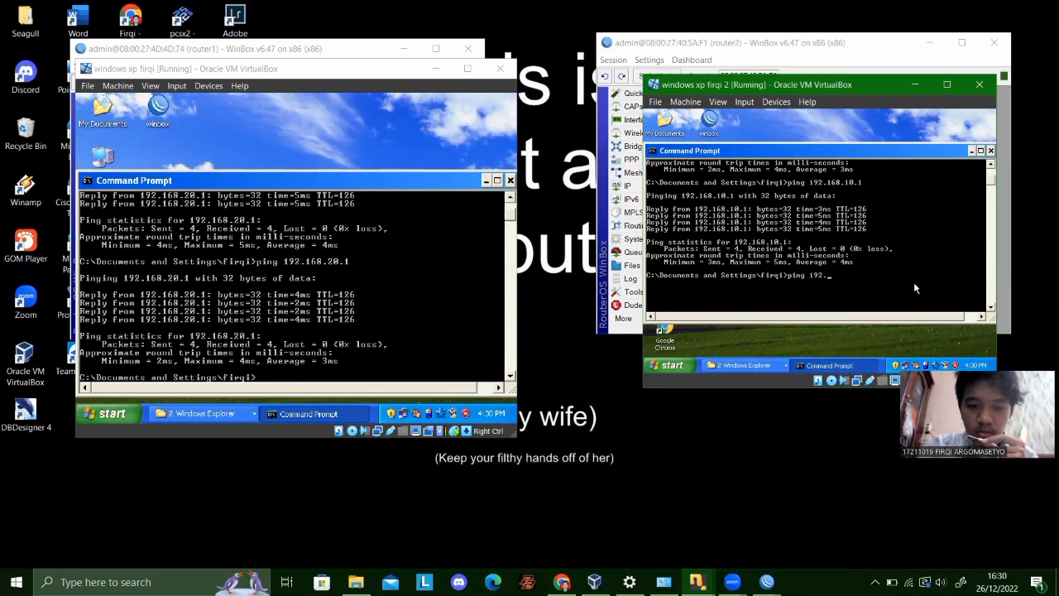
{"action": "type", "text": "168"}
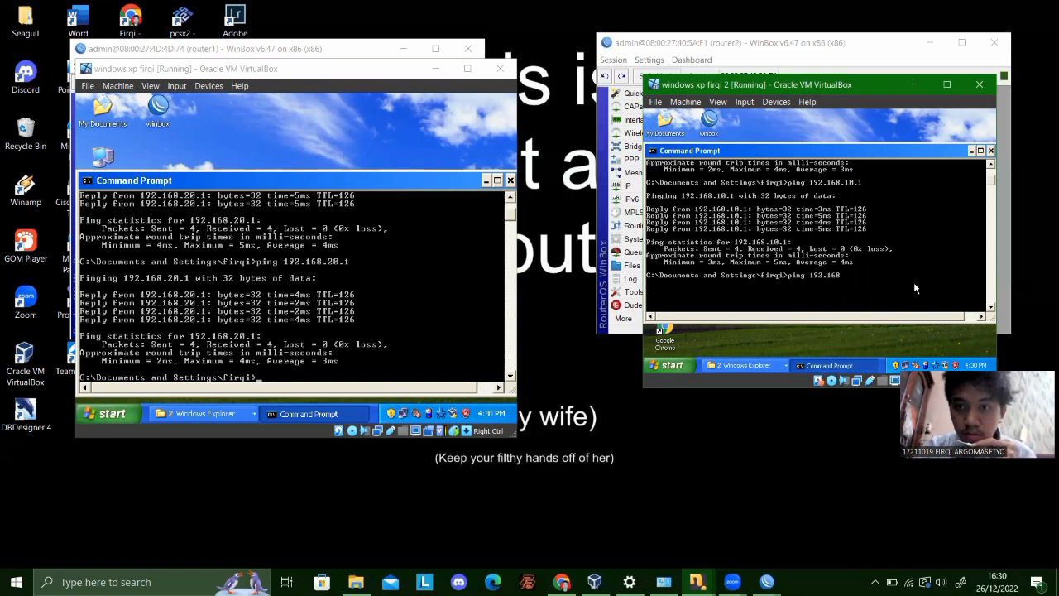
{"action": "type", "text": "."}
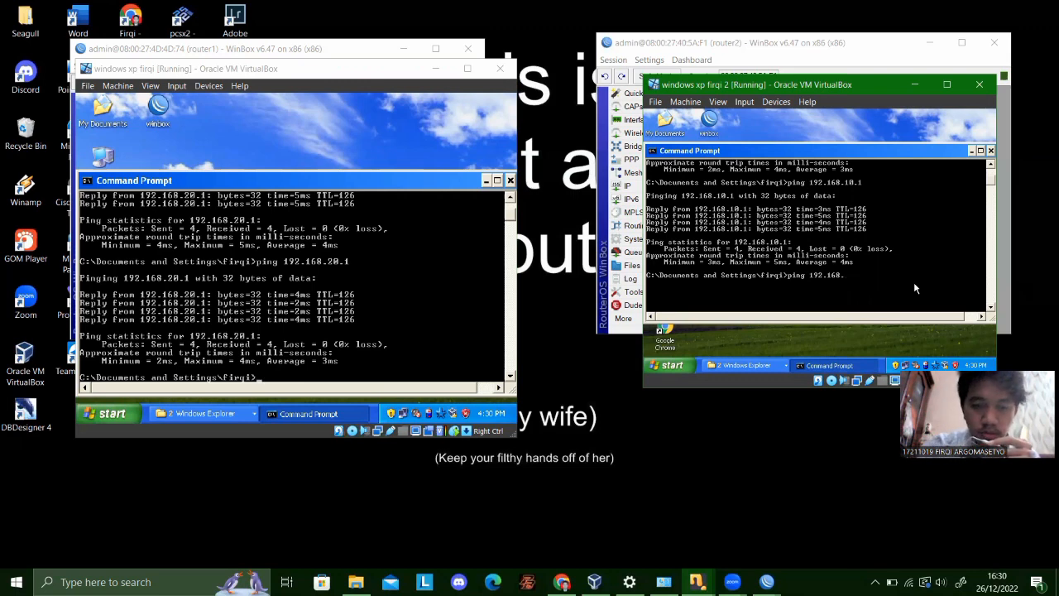
{"action": "type", "text": "10.1"}
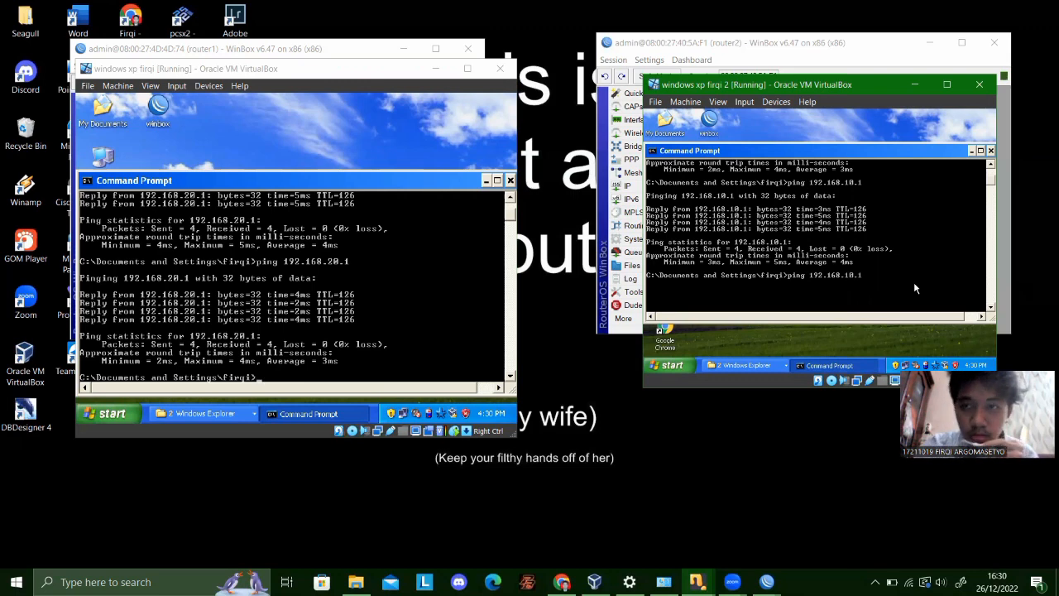
{"action": "key", "text": "Return"}
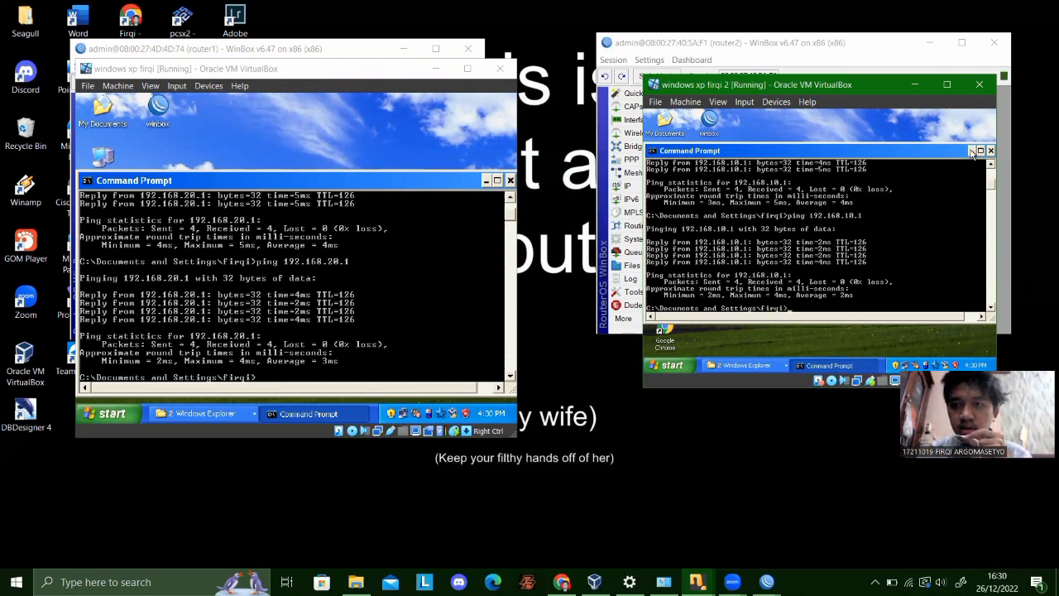
Minimize the second machine's Command Prompt and both Windows XP virtual machine windows to uncover the two WinBox sessions.
{"action": "left_click", "coordinate": [971, 151]}
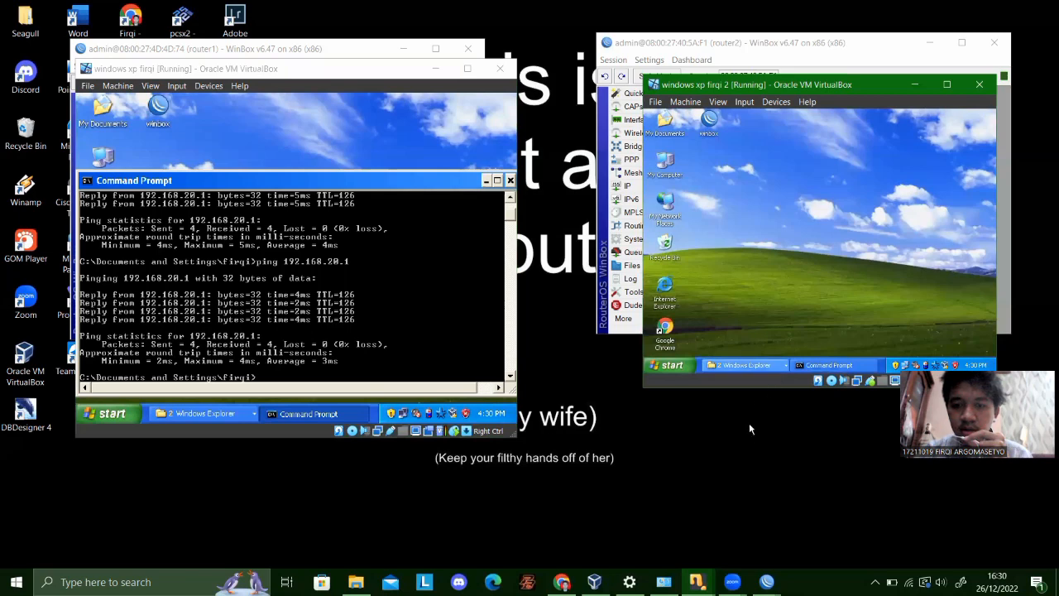
{"action": "left_click", "coordinate": [915, 84]}
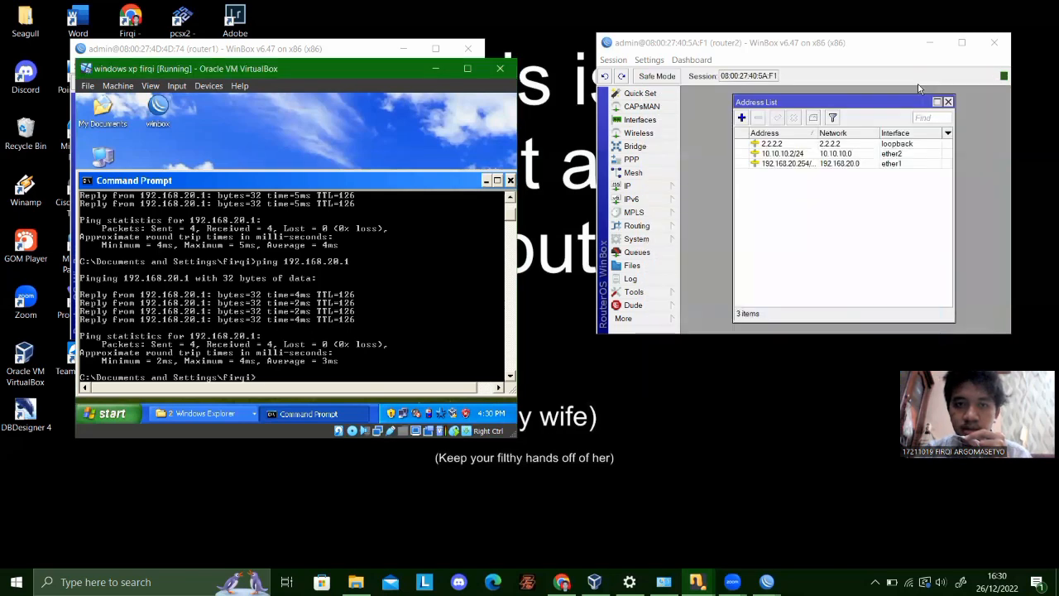
{"action": "left_click", "coordinate": [436, 68]}
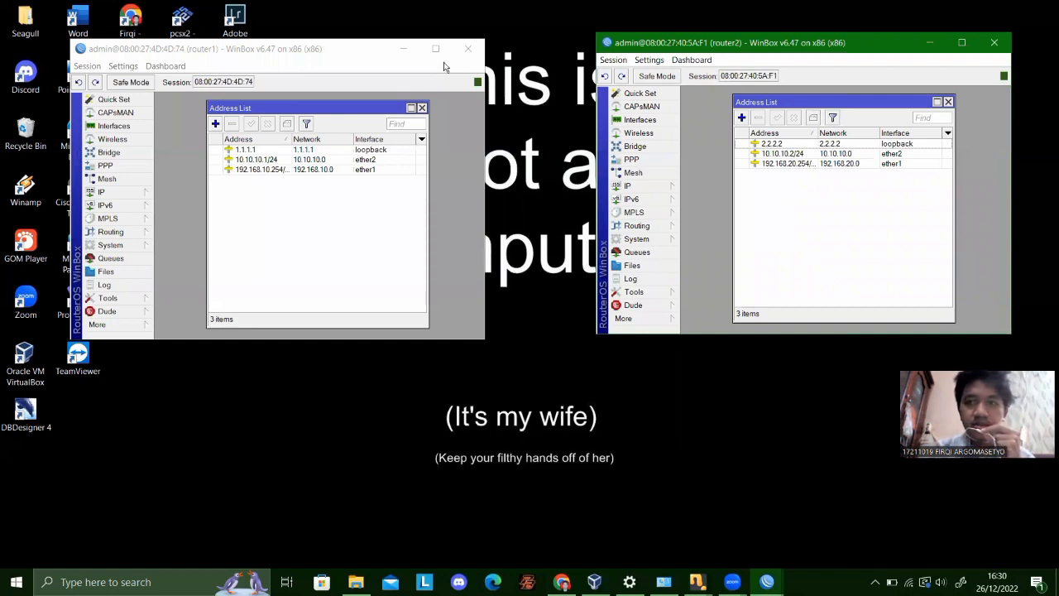
{"action": "left_click", "coordinate": [444, 67]}
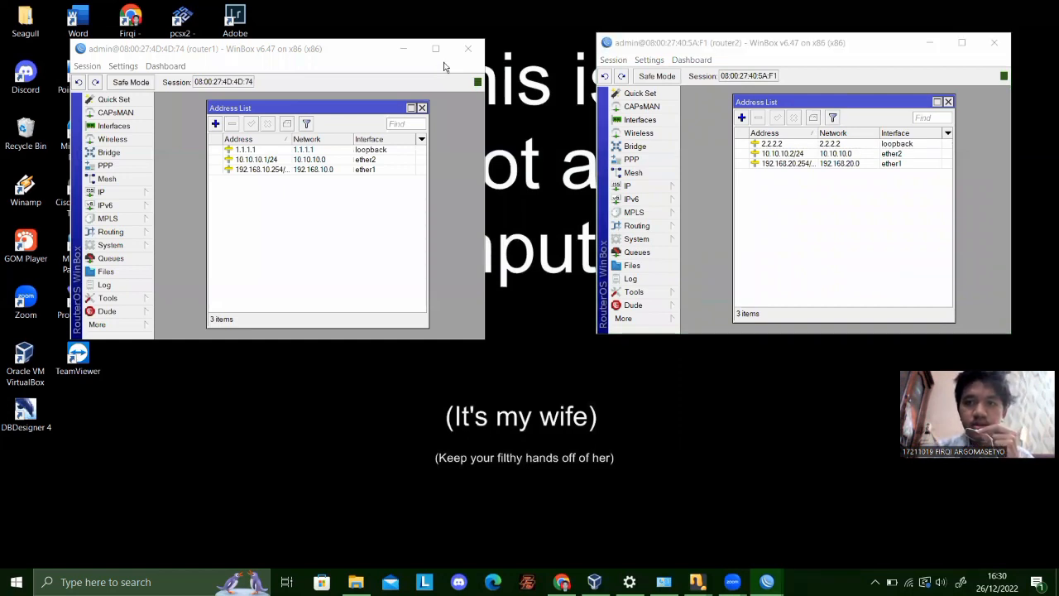
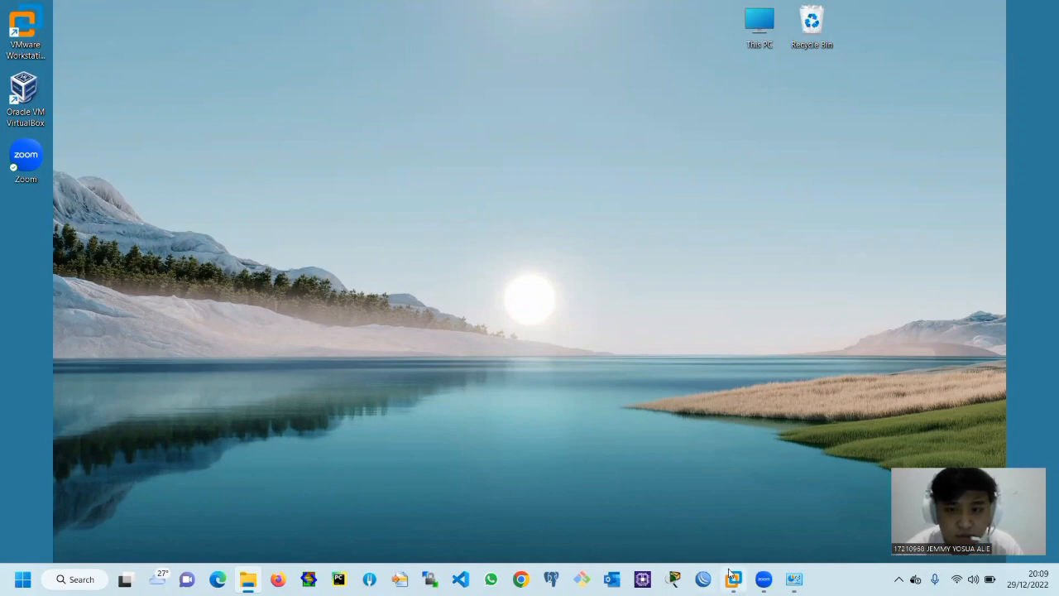
Switch to VMware Workstation and look over the consoles of the mikrotik 22 and mikrotik new virtual machines.
{"action": "mouse_move", "coordinate": [733, 578]}
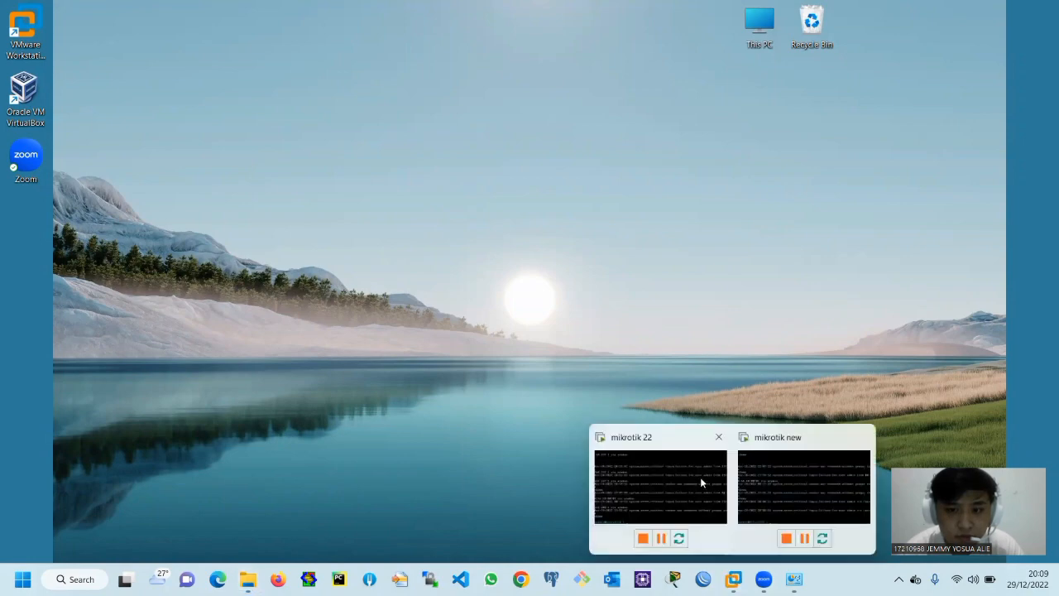
{"action": "left_click", "coordinate": [646, 502]}
{"action": "mouse_move", "coordinate": [733, 578]}
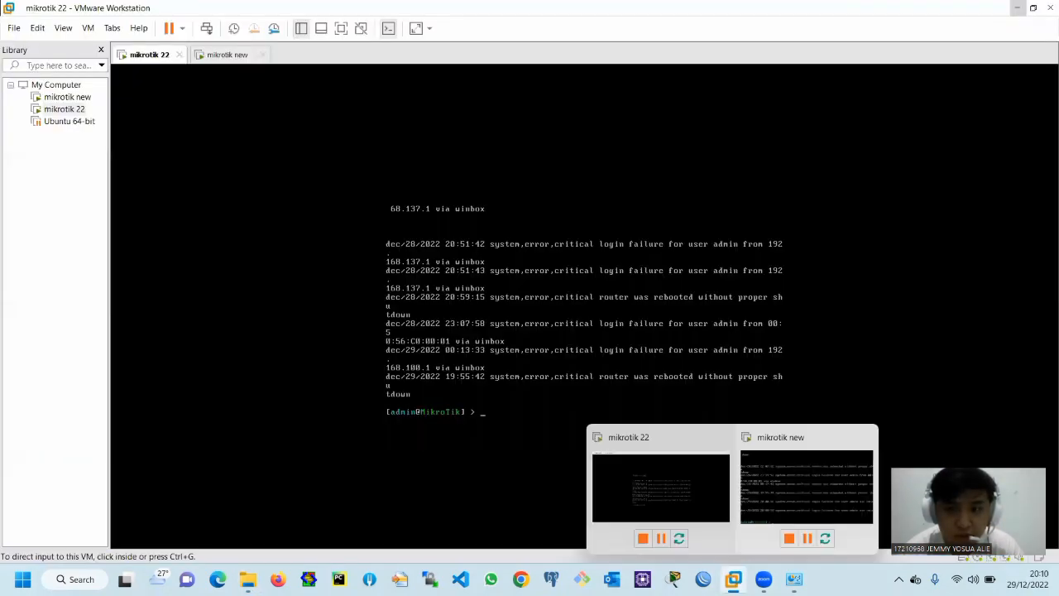
{"action": "left_click", "coordinate": [819, 489]}
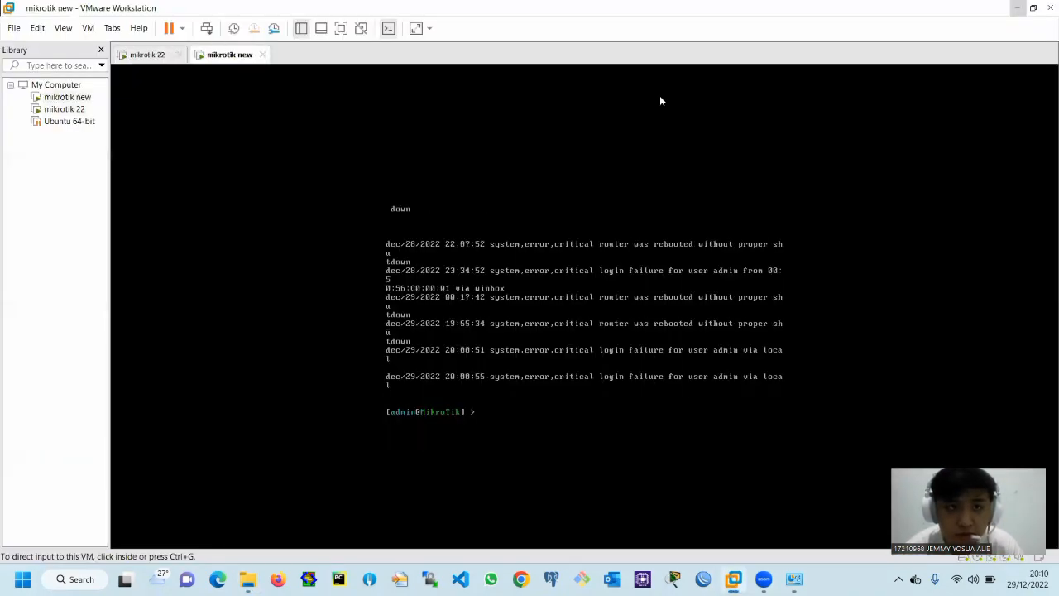
{"action": "left_click", "coordinate": [156, 58]}
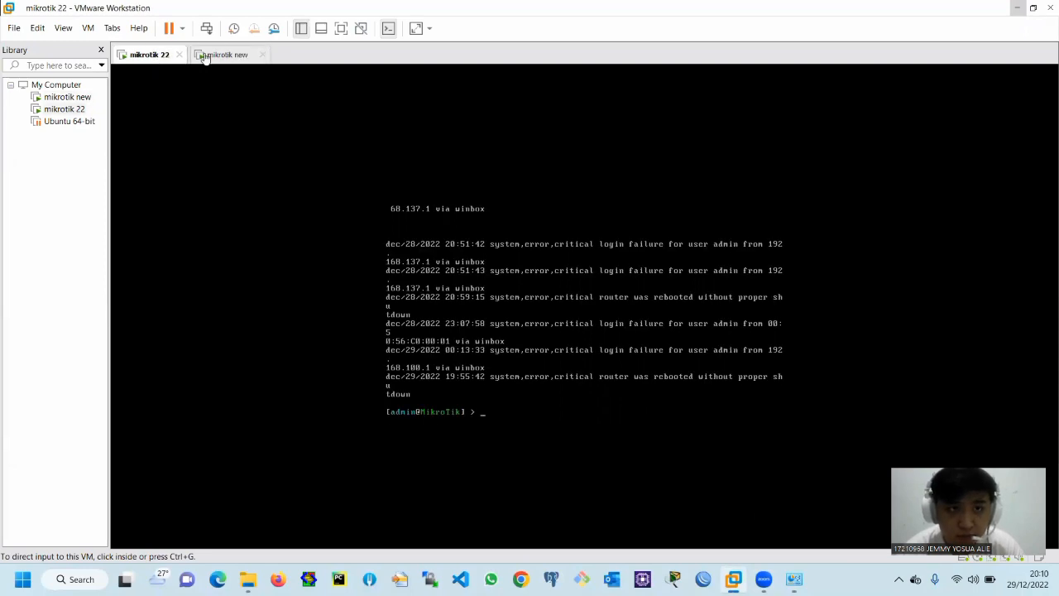
{"action": "left_click", "coordinate": [205, 54]}
{"action": "left_click", "coordinate": [150, 53]}
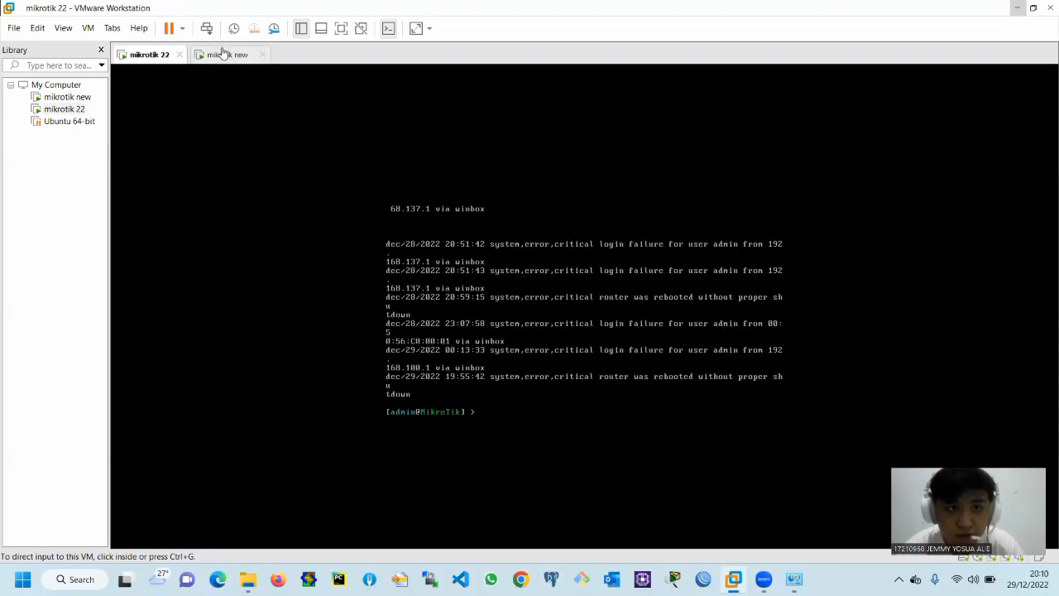
Check the consoles of the mikrotik new and mikrotik 22 virtual machines once more and minimize VMware Workstation.
{"action": "left_click", "coordinate": [225, 52]}
{"action": "left_click", "coordinate": [158, 55]}
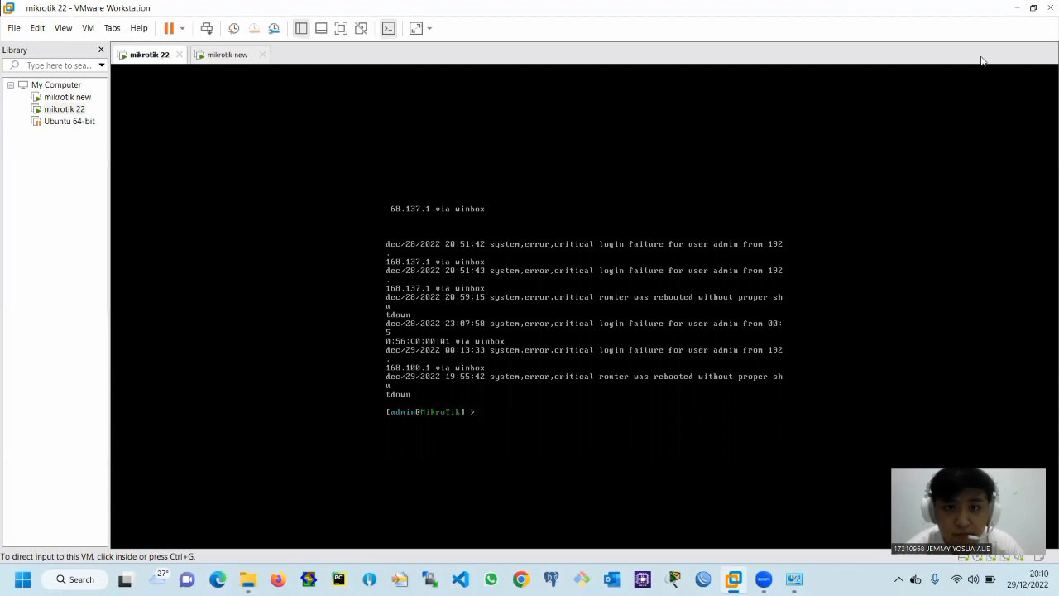
{"action": "left_click", "coordinate": [1021, 7]}
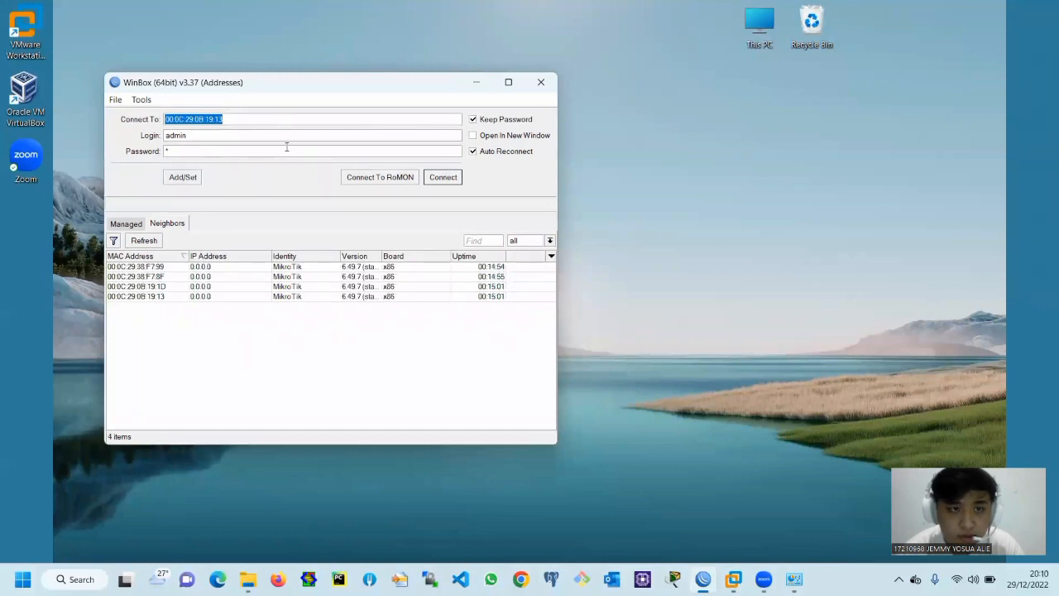
Switch to the WinBox login window and enter the router password for the admin login.
{"action": "left_click", "coordinate": [286, 146]}
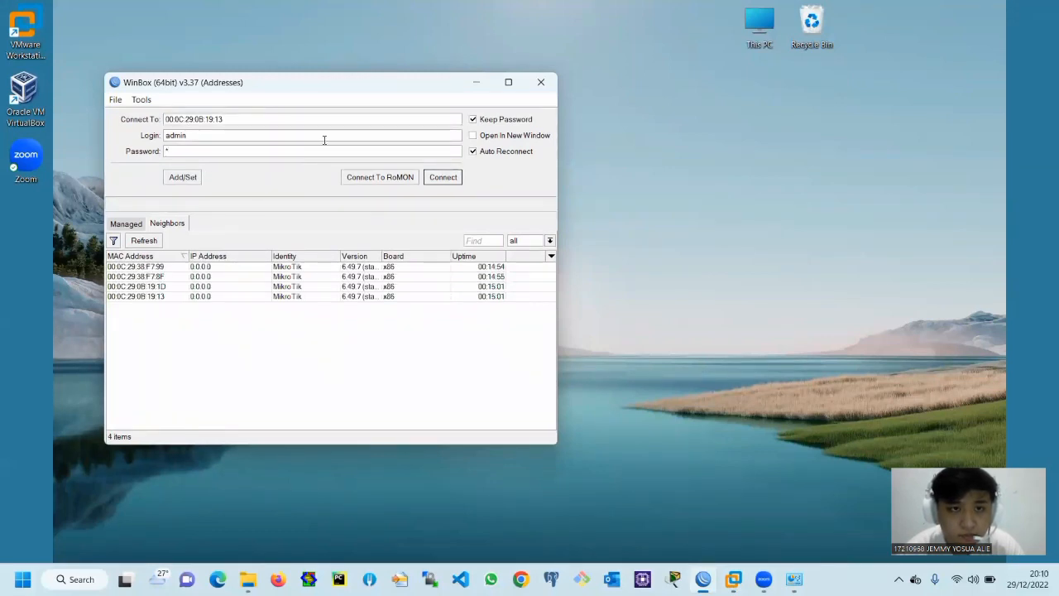
{"action": "left_click", "coordinate": [326, 137]}
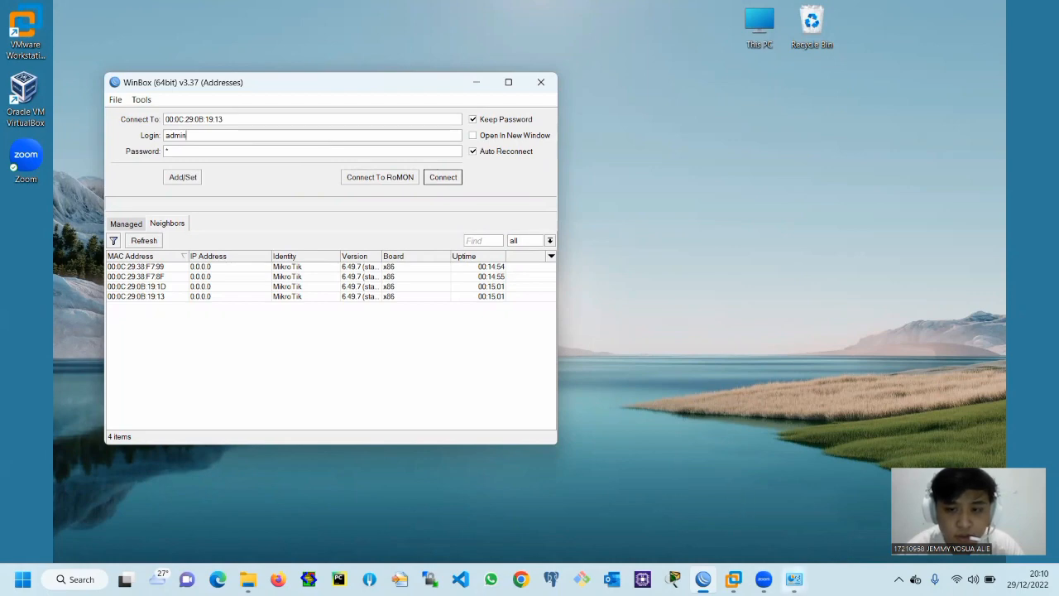
{"action": "left_click", "coordinate": [733, 579]}
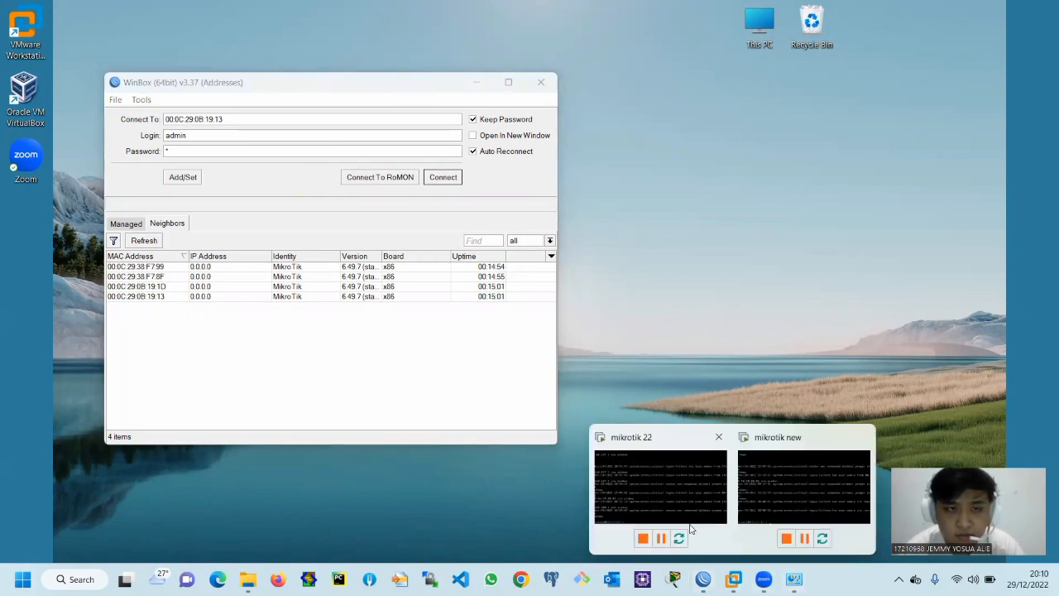
{"action": "left_click", "coordinate": [306, 150]}
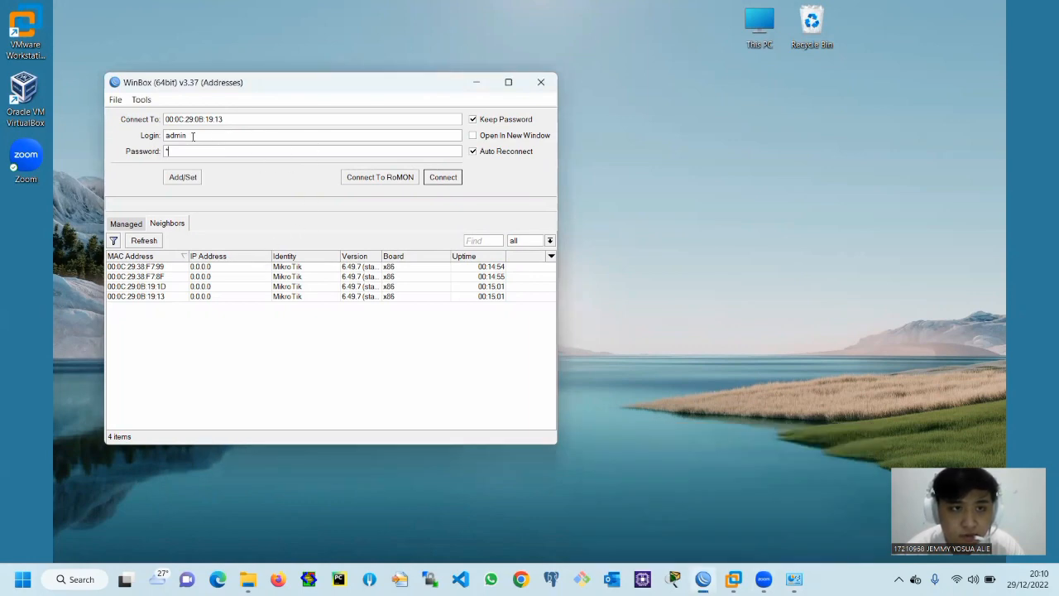
{"action": "type", "text": "1"}
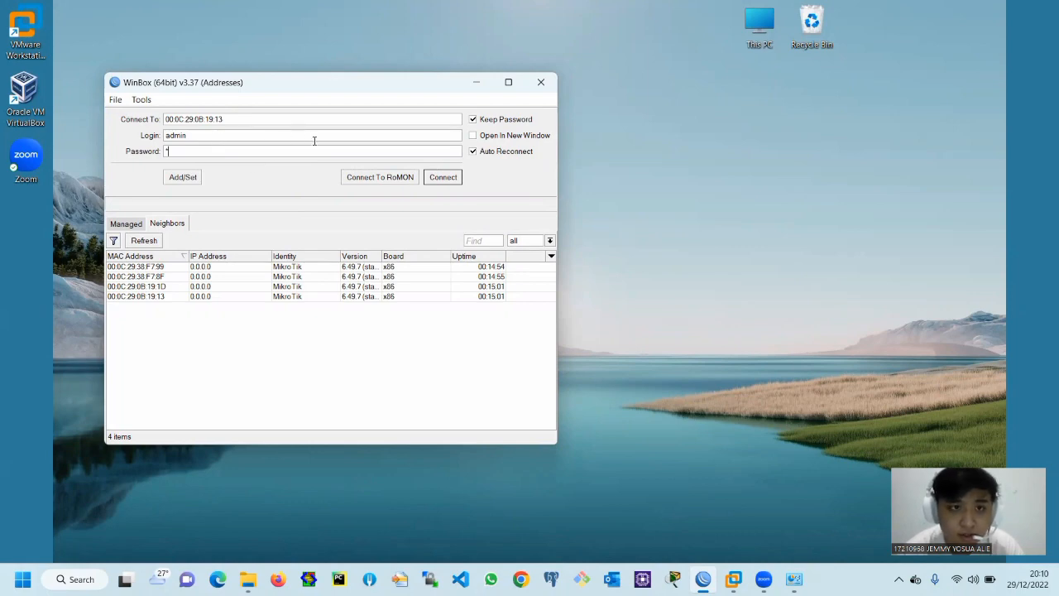
Try to connect as admin to the neighbors 00:0C:29:38:F7:99 and 00:0C:29:38:F7:8F with the entered password.
{"action": "left_click", "coordinate": [225, 278]}
{"action": "left_click", "coordinate": [212, 258]}
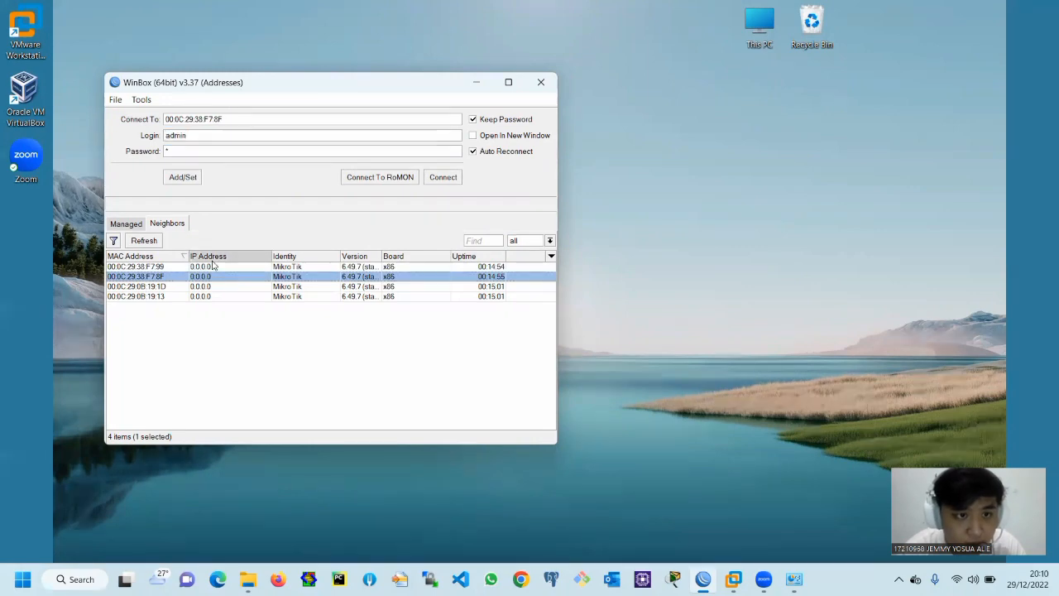
{"action": "left_click", "coordinate": [208, 269]}
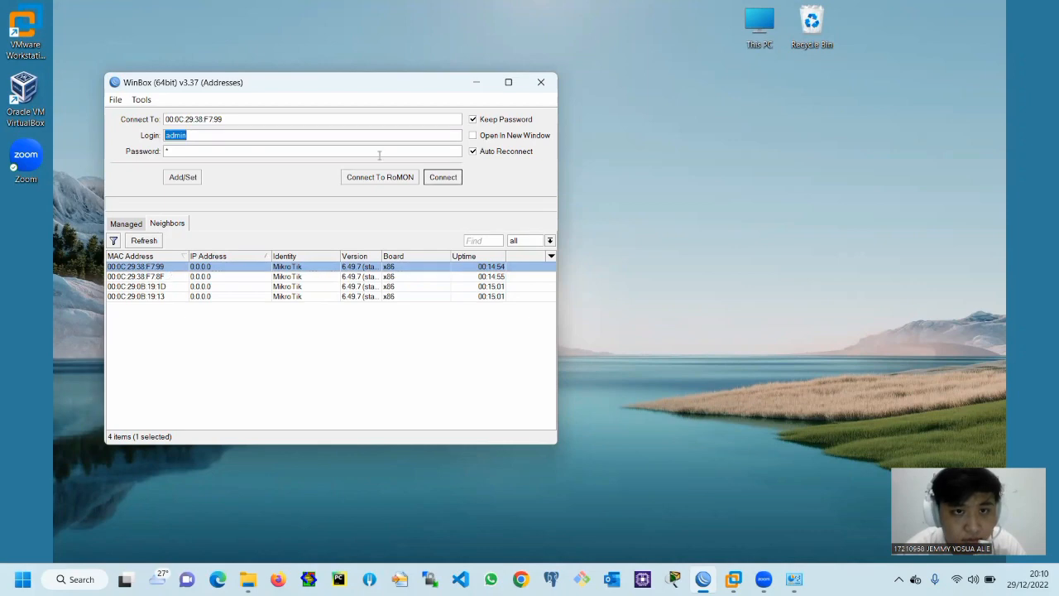
{"action": "left_click", "coordinate": [436, 182]}
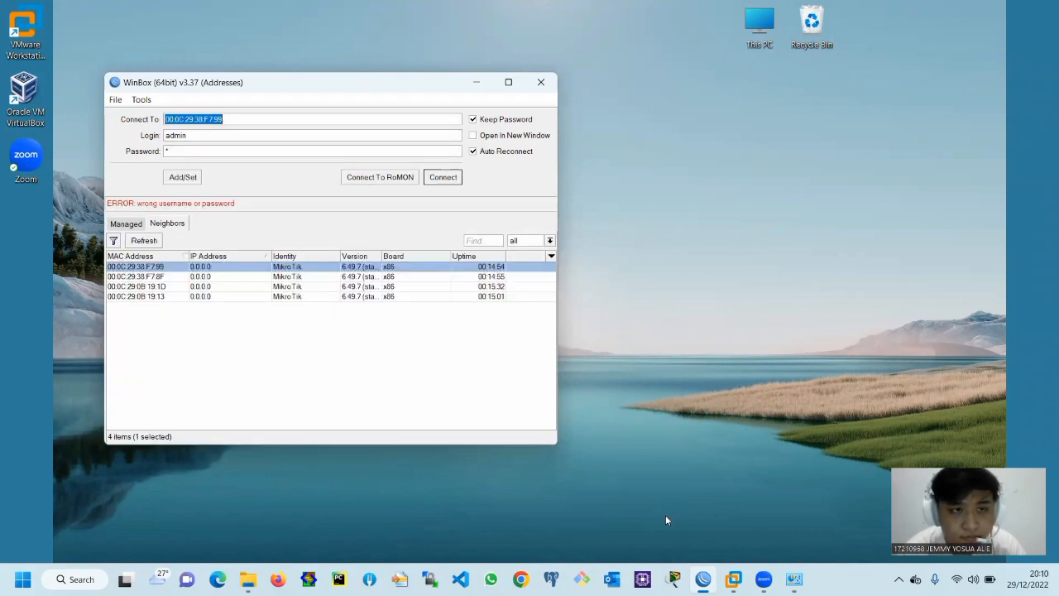
{"action": "left_click", "coordinate": [137, 276]}
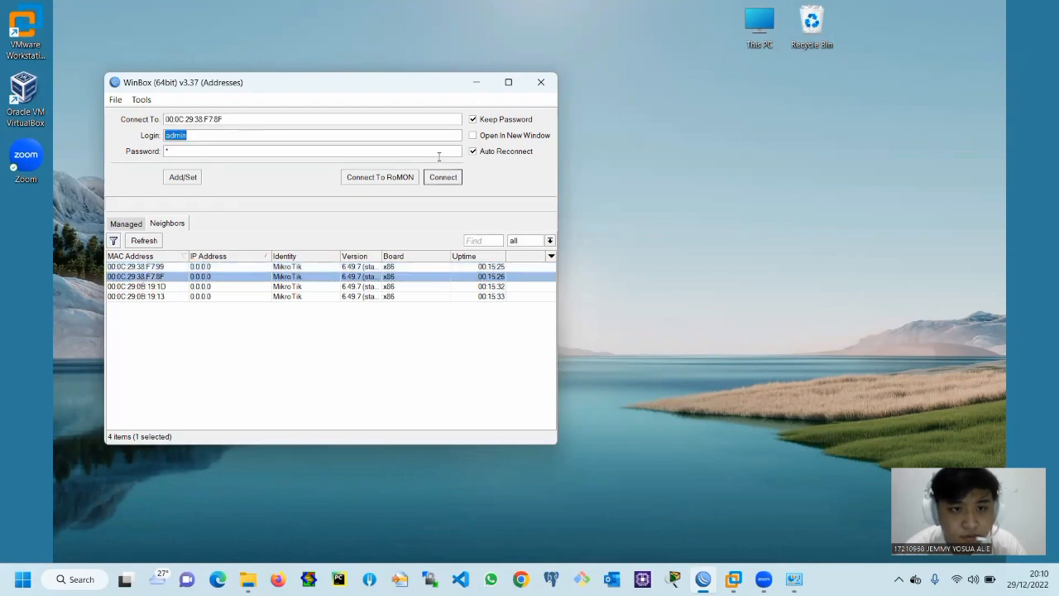
{"action": "left_click", "coordinate": [442, 179]}
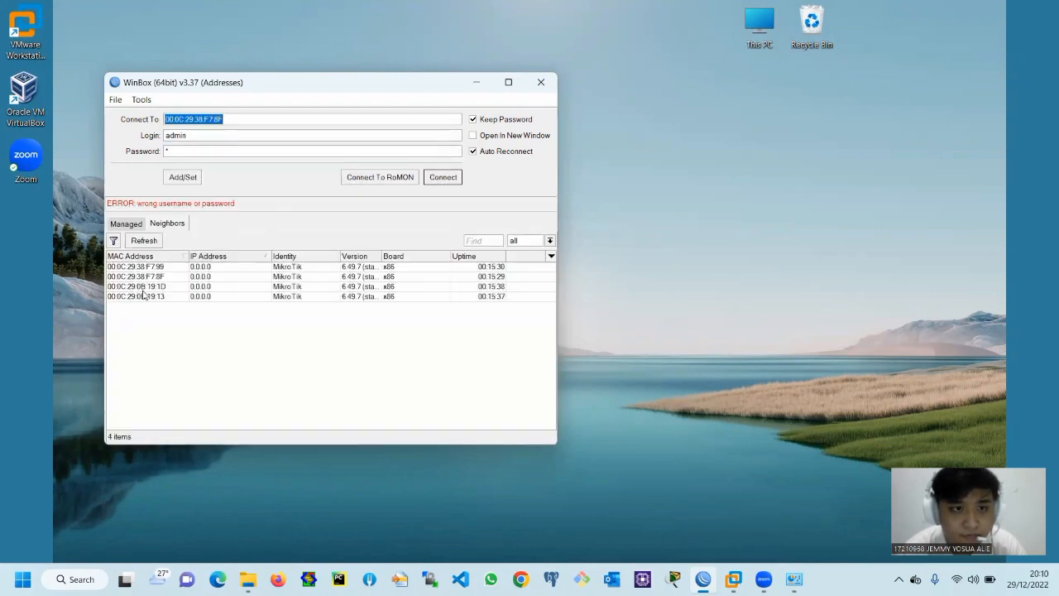
Connect to the neighbor router 00:0C:29:0B:19:1D as admin and dismiss its RouterOS welcome notice.
{"action": "left_click", "coordinate": [141, 287]}
{"action": "left_click", "coordinate": [443, 177]}
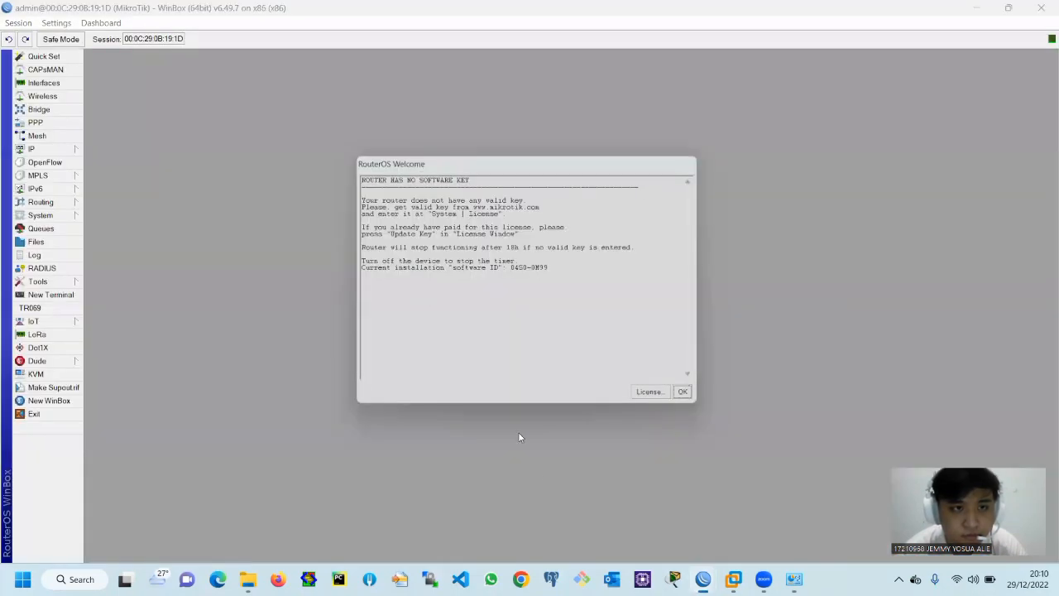
{"action": "left_click", "coordinate": [698, 401]}
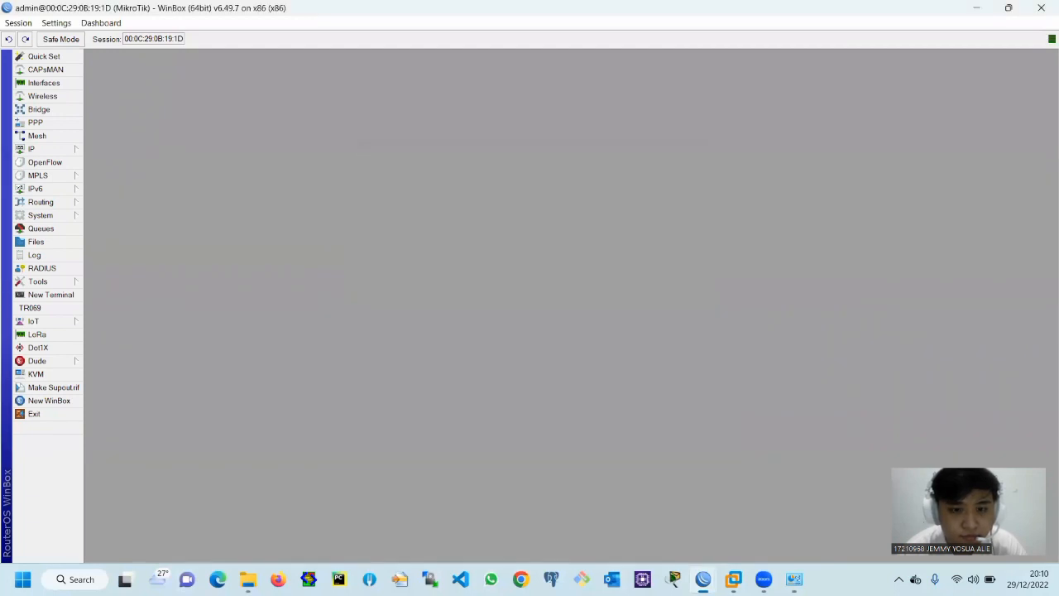
Launch another WinBox from the winbox64 shortcut in the Downloads folder and try to connect to 00:0C:29:38:F7:99.
{"action": "left_click", "coordinate": [248, 579]}
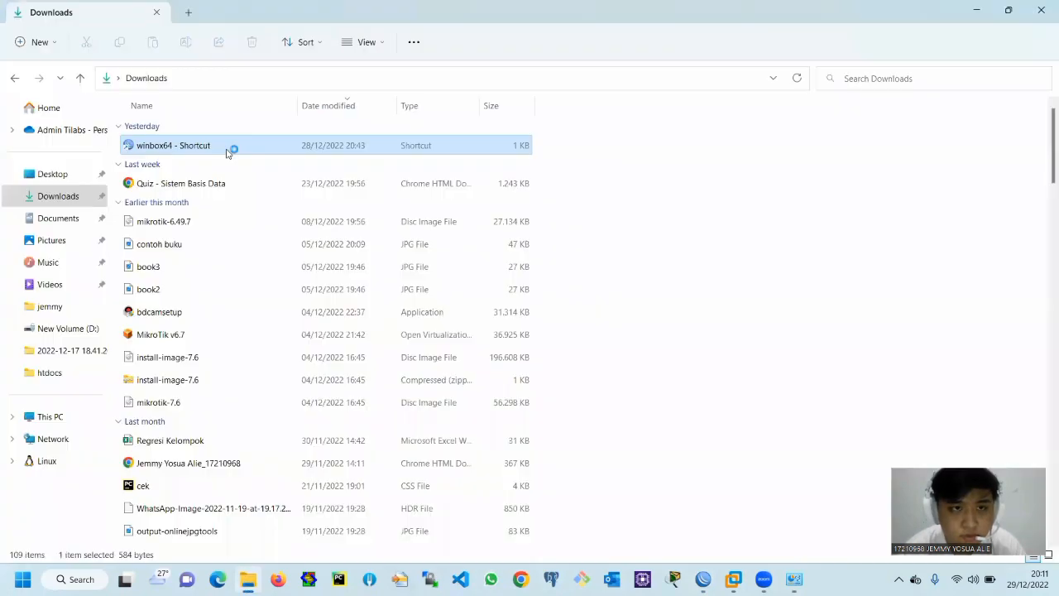
{"action": "double_click", "coordinate": [229, 148]}
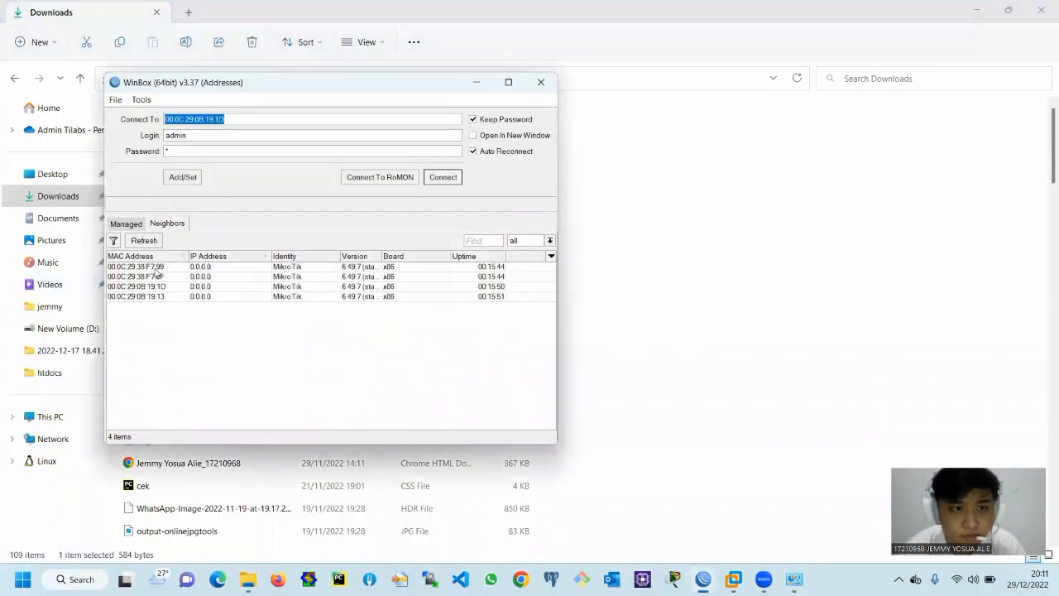
{"action": "left_click", "coordinate": [157, 267]}
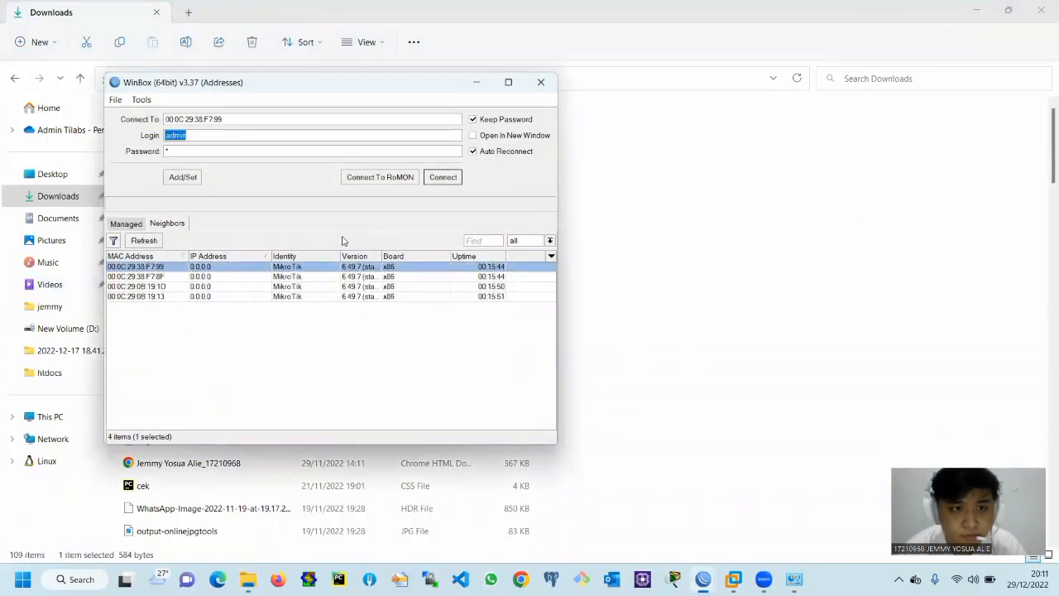
{"action": "left_click", "coordinate": [444, 177]}
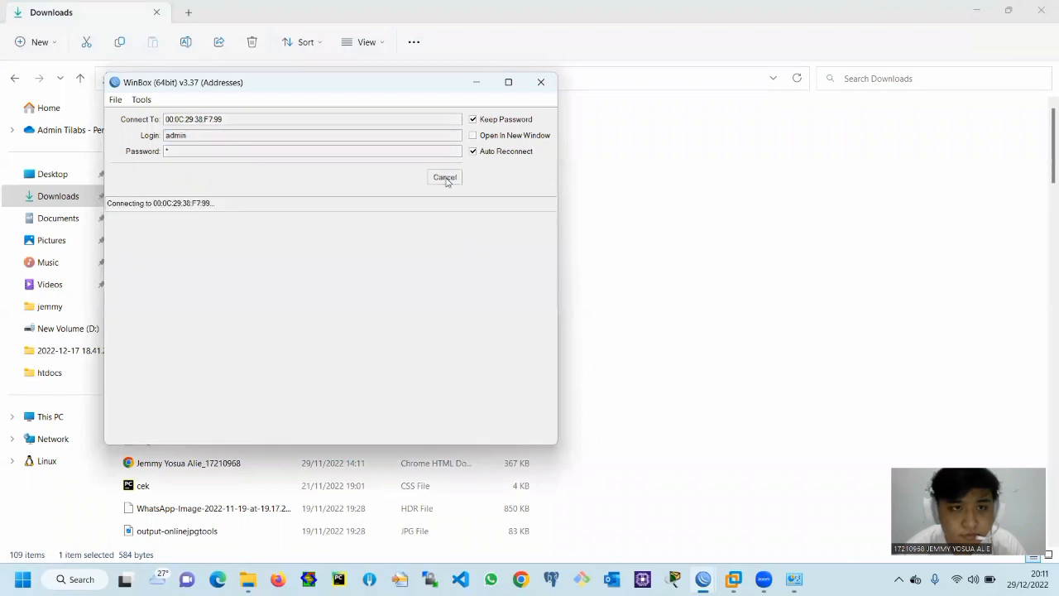
Replace the admin login's password with the other router's password and connect to 00:0C:29:38:F7:99.
{"action": "left_click", "coordinate": [382, 152]}
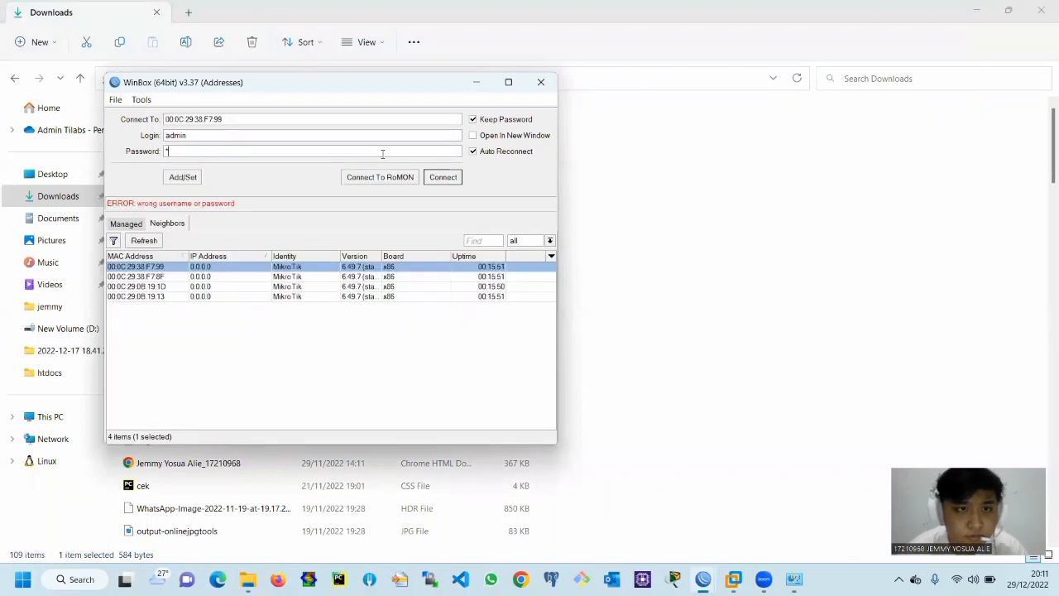
{"action": "key", "text": "BackSpace"}
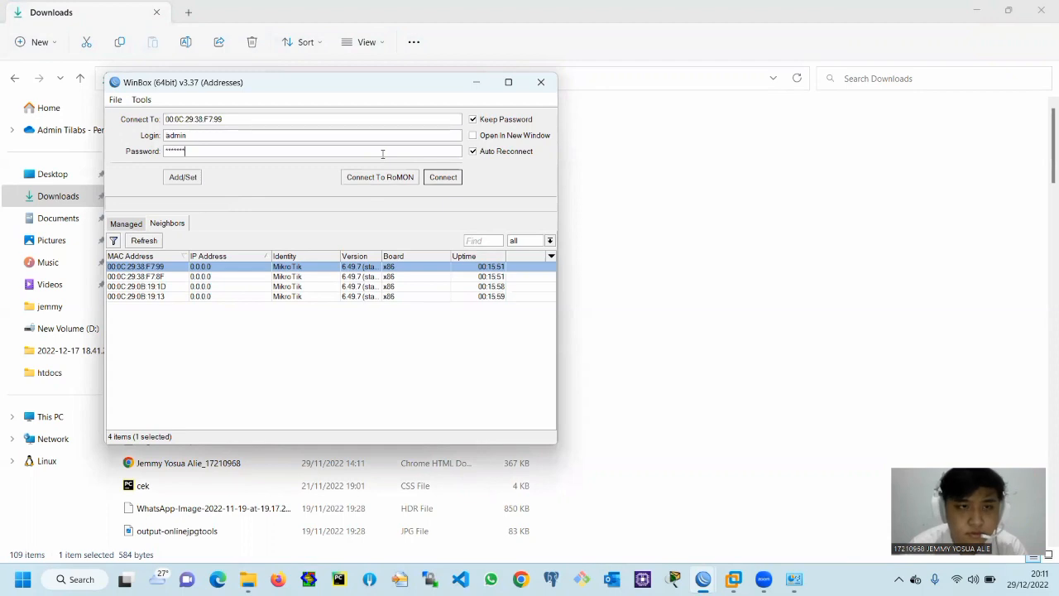
{"action": "key", "text": "BackSpace"}
{"action": "key", "text": "BackSpace"}
{"action": "key", "text": "BackSpace"}
{"action": "key", "text": "BackSpace"}
{"action": "key", "text": "BackSpace"}
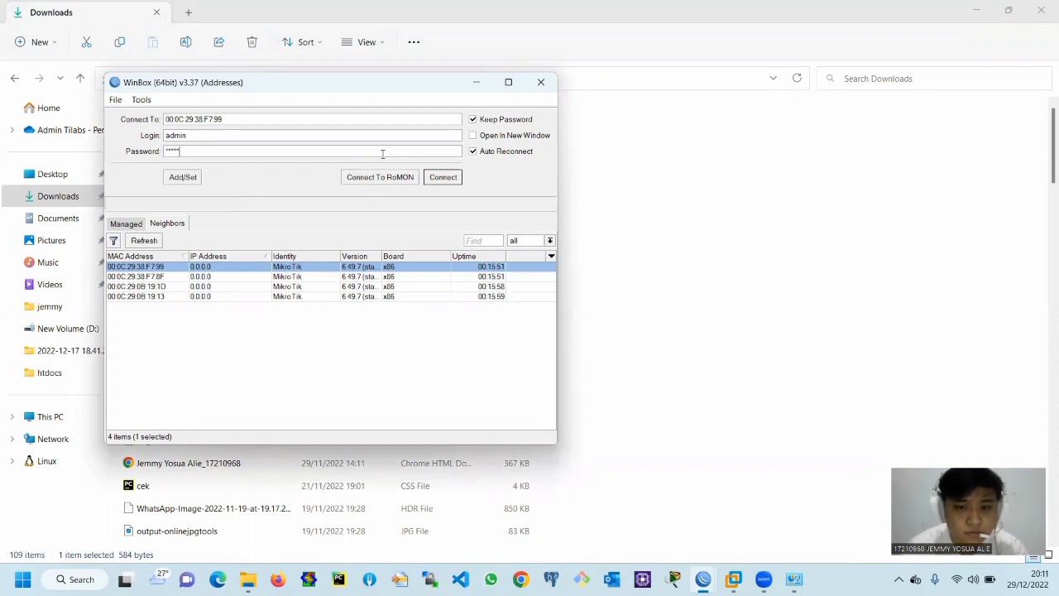
{"action": "key", "text": "Return"}
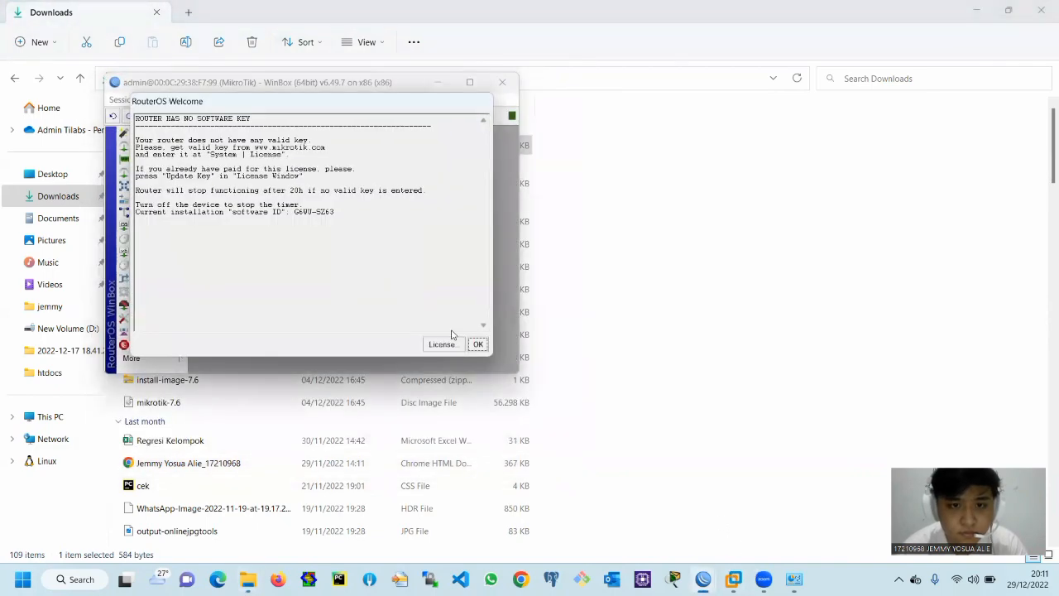
Dismiss the RouterOS welcome notice and open the router's IP address list, maximizing both the session and the list.
{"action": "left_click", "coordinate": [478, 344]}
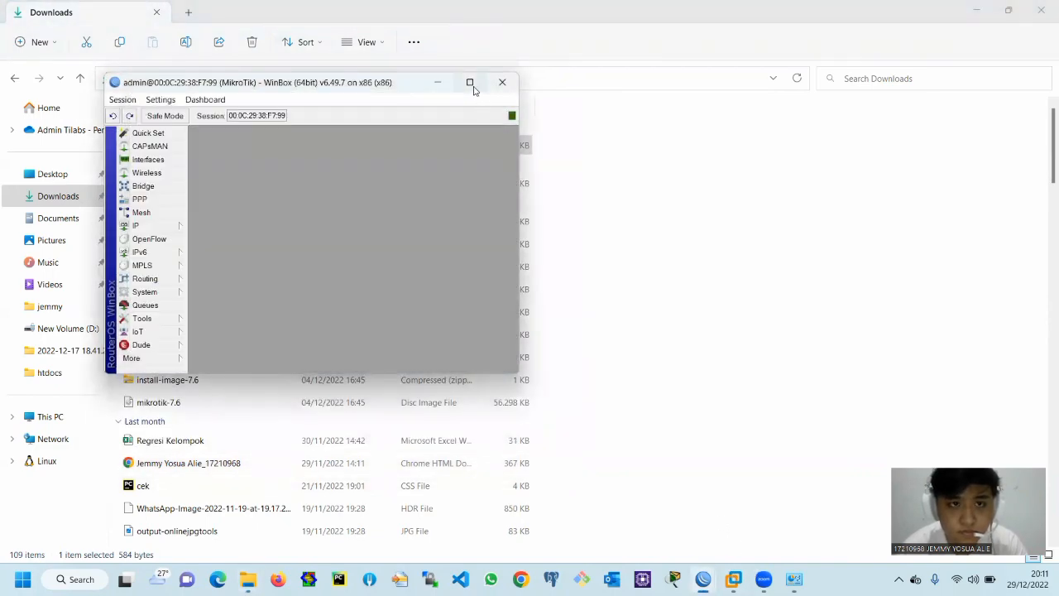
{"action": "left_click", "coordinate": [470, 82]}
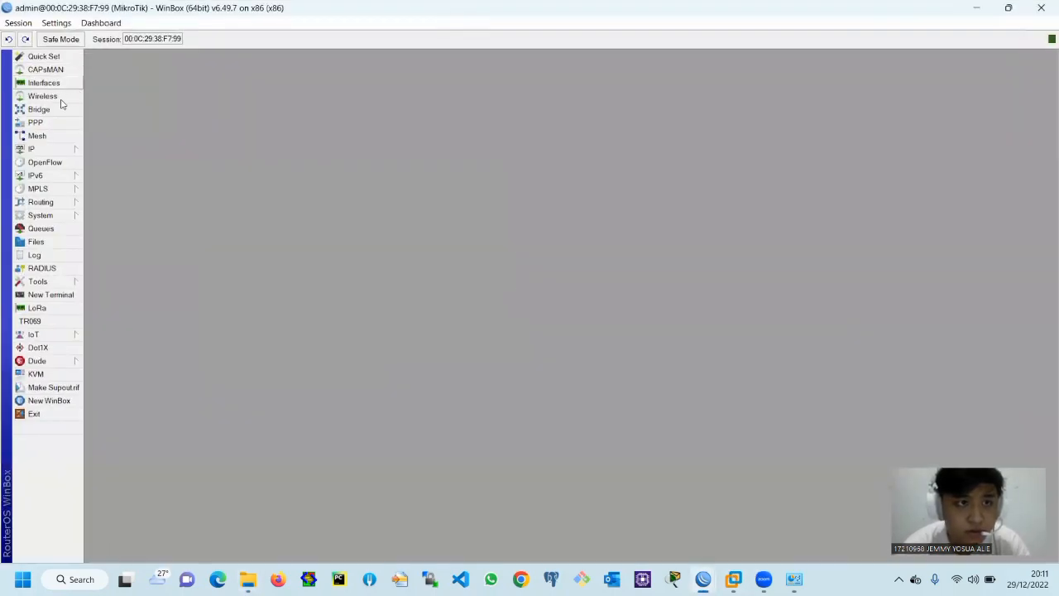
{"action": "left_click", "coordinate": [54, 149]}
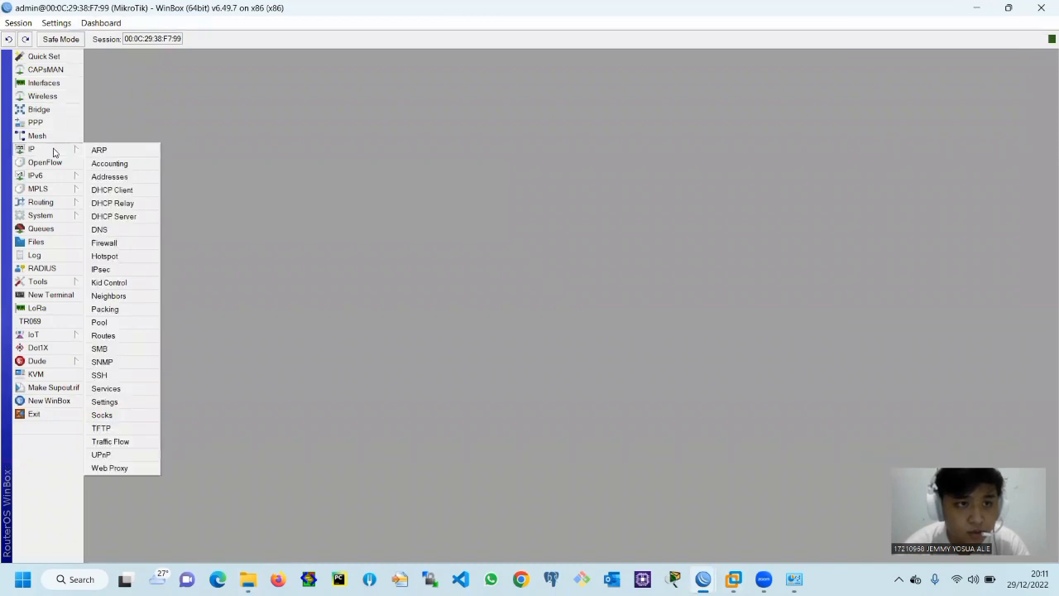
{"action": "left_click", "coordinate": [120, 177]}
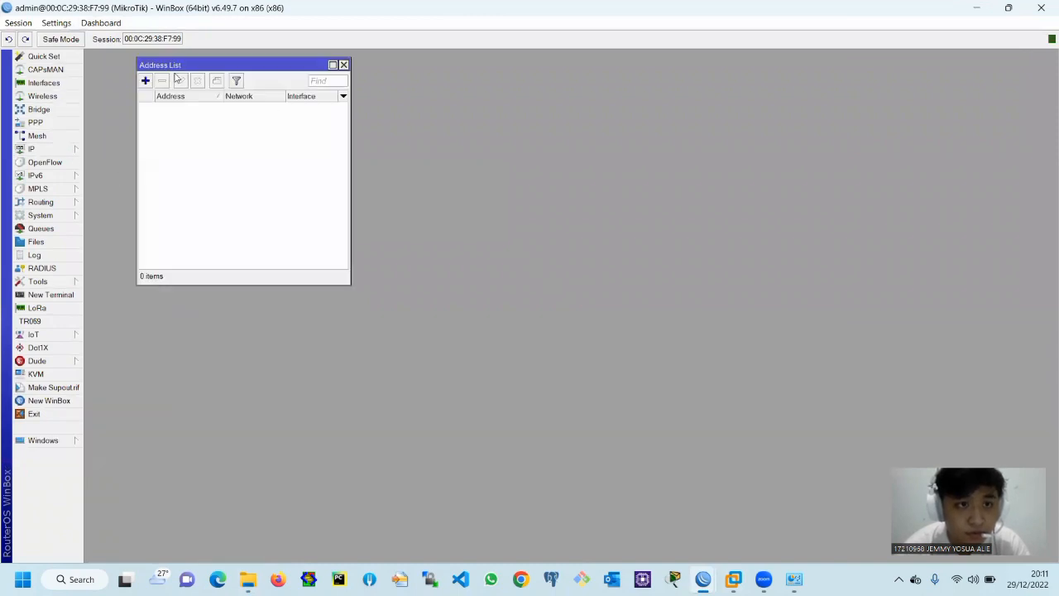
{"action": "double_click", "coordinate": [223, 66]}
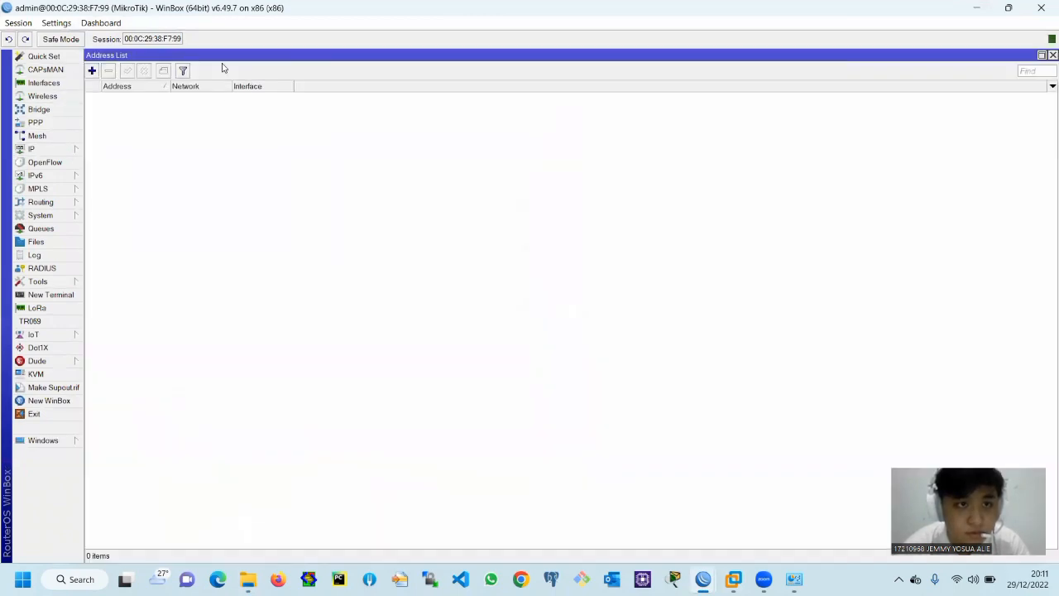
{"action": "left_click", "coordinate": [60, 149]}
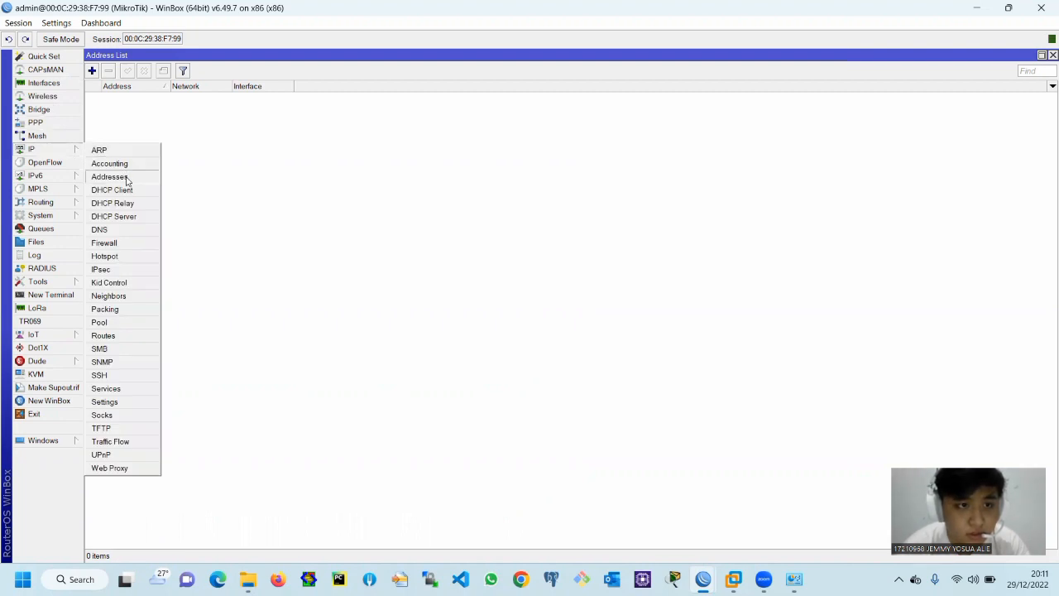
{"action": "left_click", "coordinate": [232, 172]}
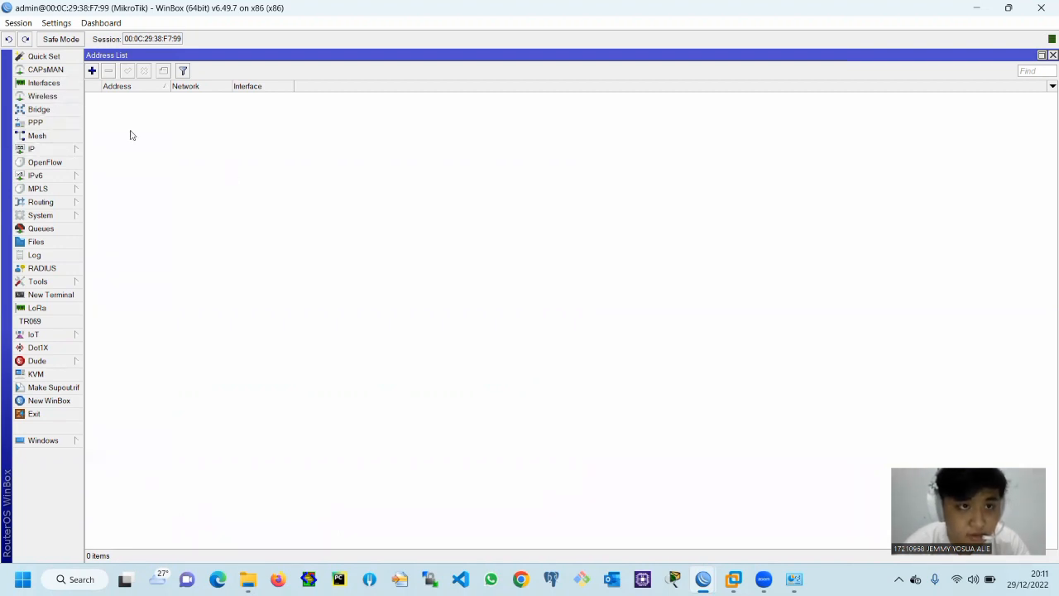
Add the IP address 192.168.1.1/24 and assign it to the ether2 interface.
{"action": "left_click", "coordinate": [92, 70]}
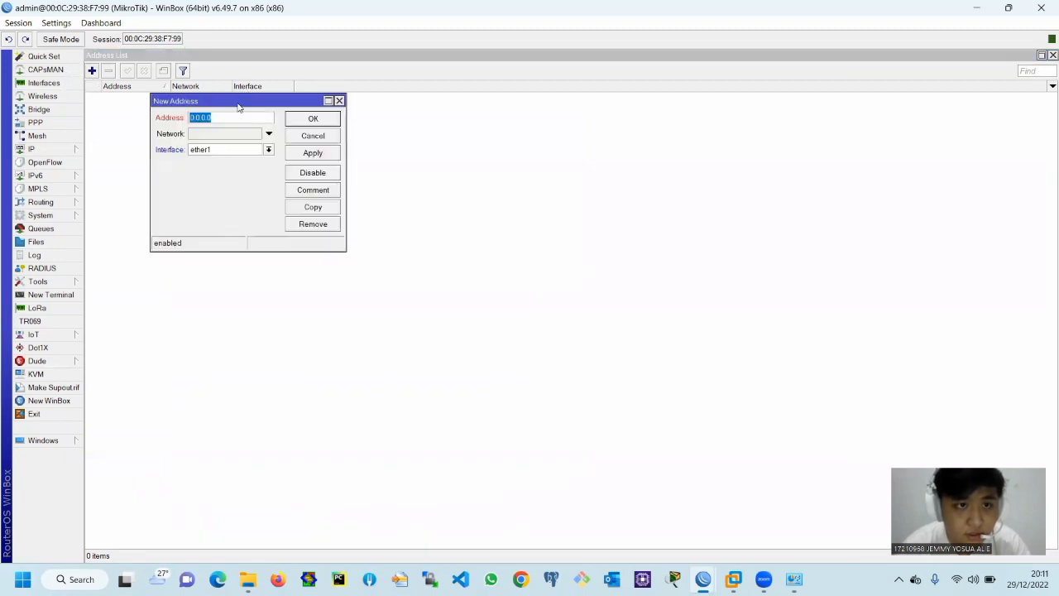
{"action": "key", "text": "BackSpace"}
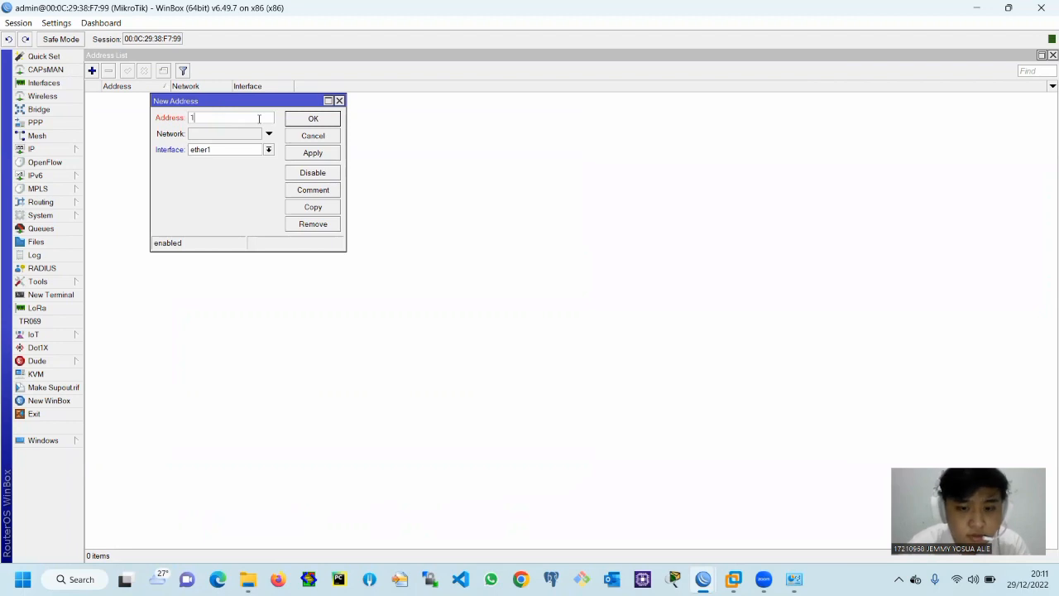
{"action": "type", "text": "192.168.1.1/24"}
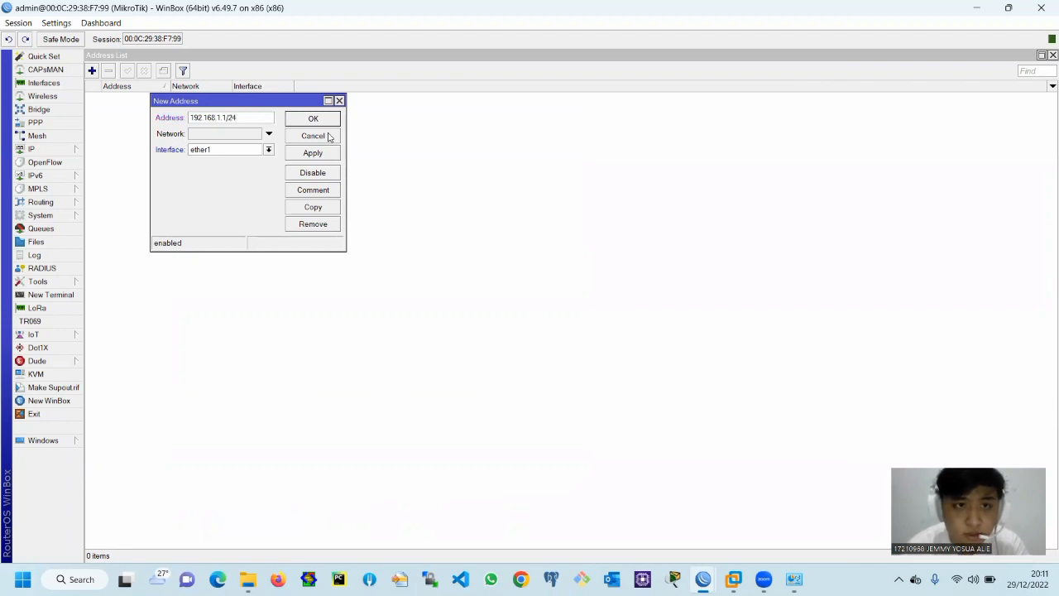
{"action": "left_click", "coordinate": [318, 156]}
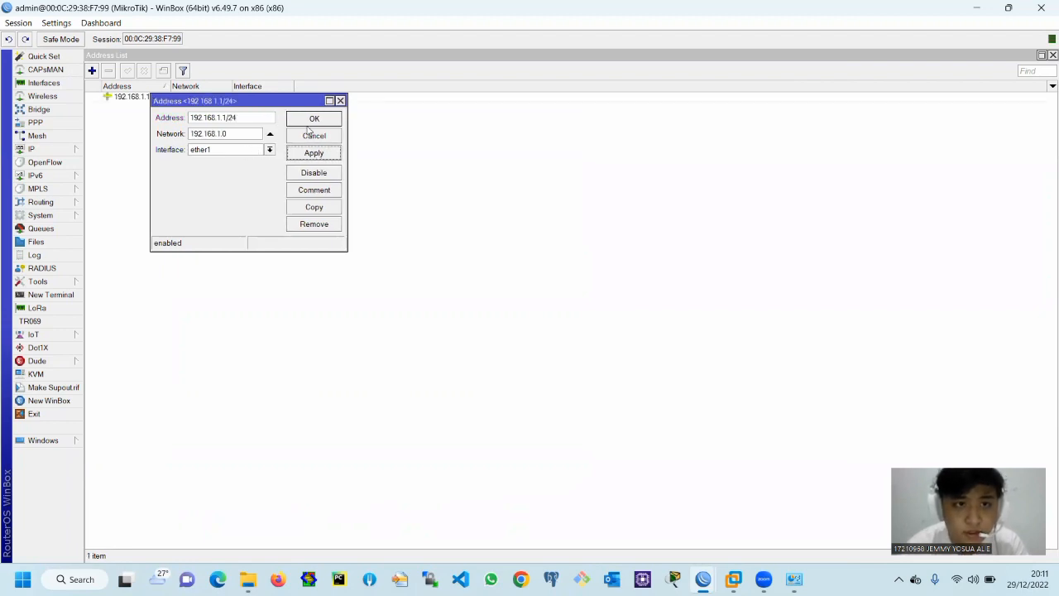
{"action": "left_click", "coordinate": [269, 150]}
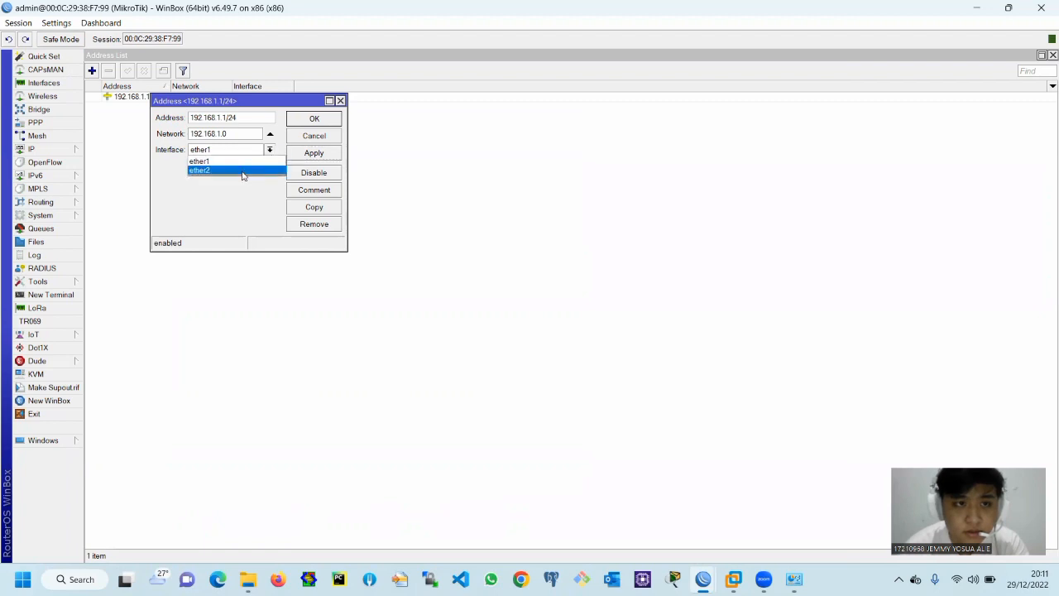
{"action": "left_click", "coordinate": [245, 172]}
{"action": "left_click", "coordinate": [315, 118]}
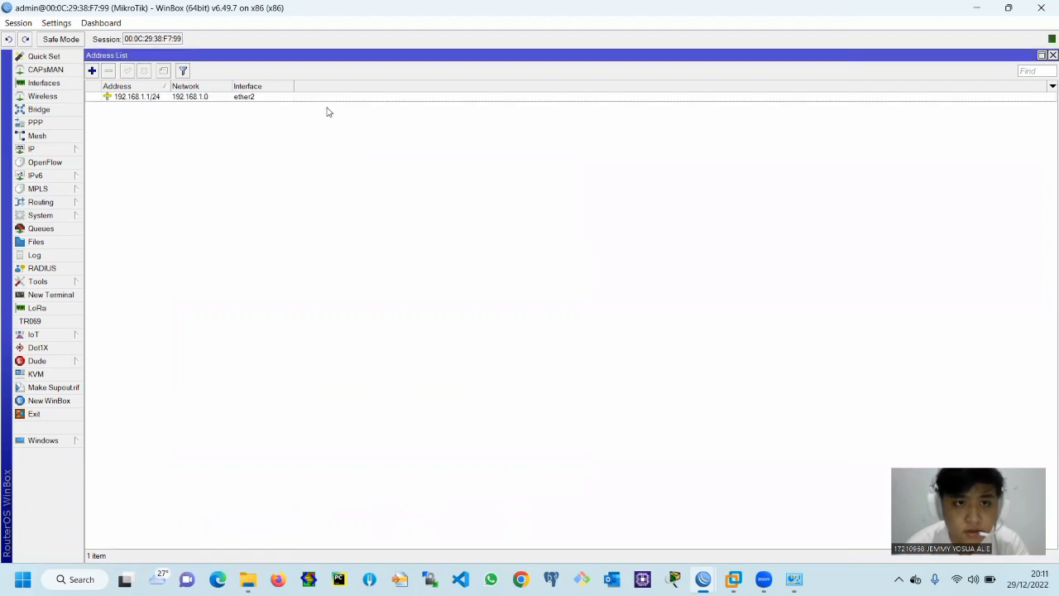
Add the IP address 192.168.100.1/30 on the ether1 interface.
{"action": "left_click", "coordinate": [93, 72]}
{"action": "key", "text": "ctrl+c"}
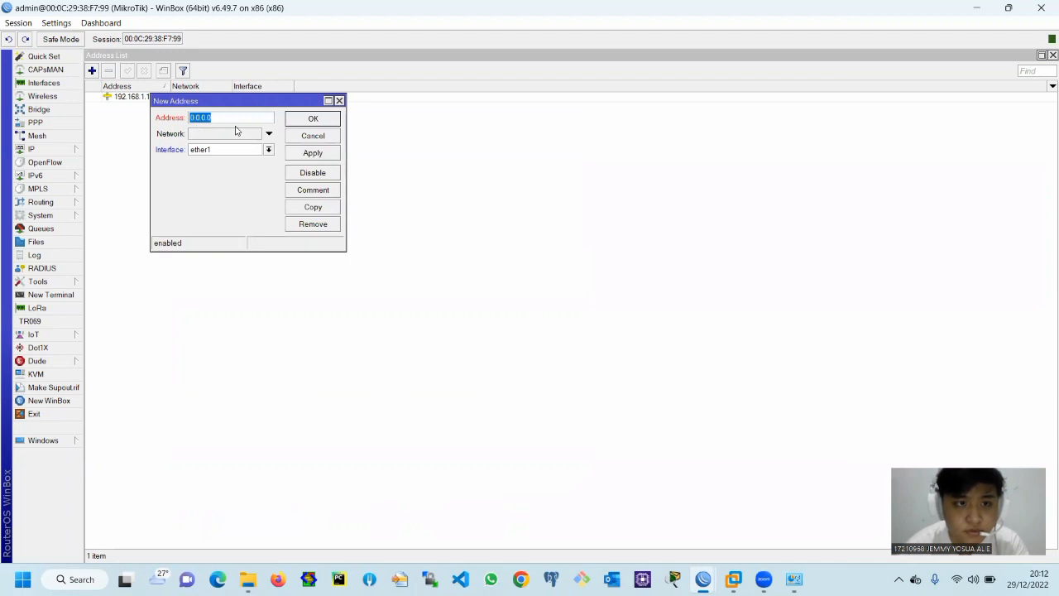
{"action": "type", "text": "192.168.100.1/30"}
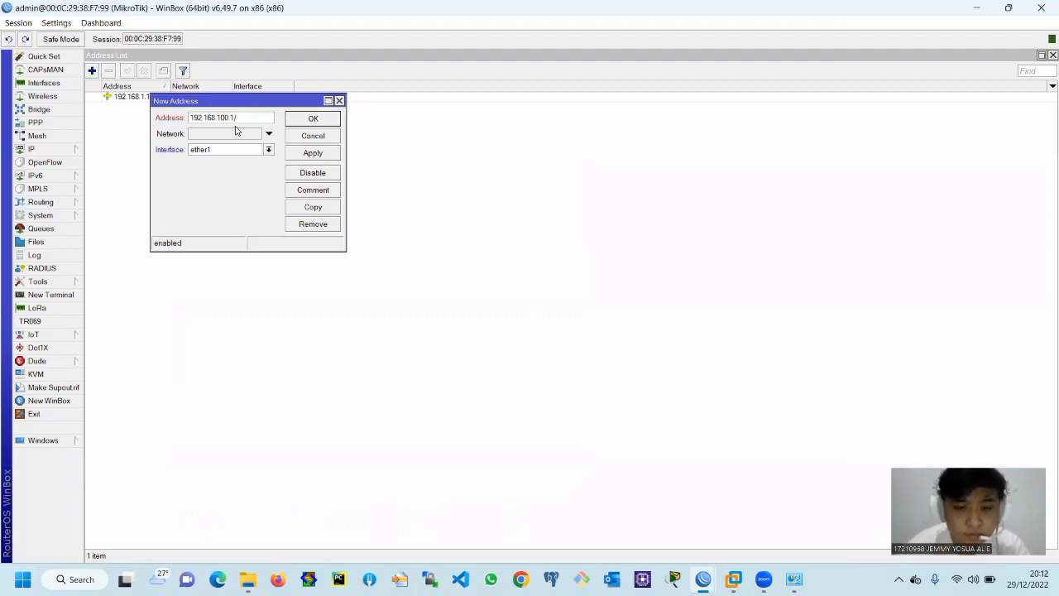
{"action": "left_click", "coordinate": [311, 153]}
{"action": "left_click", "coordinate": [315, 119]}
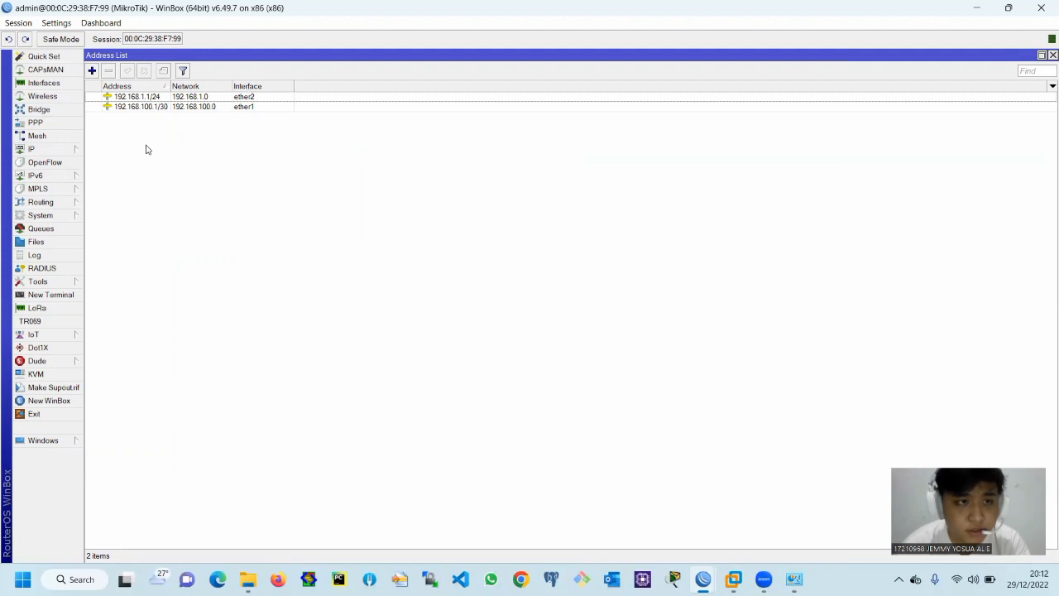
Open the router's IP route list and start a new route with its gateway entry enabled.
{"action": "left_click", "coordinate": [75, 150]}
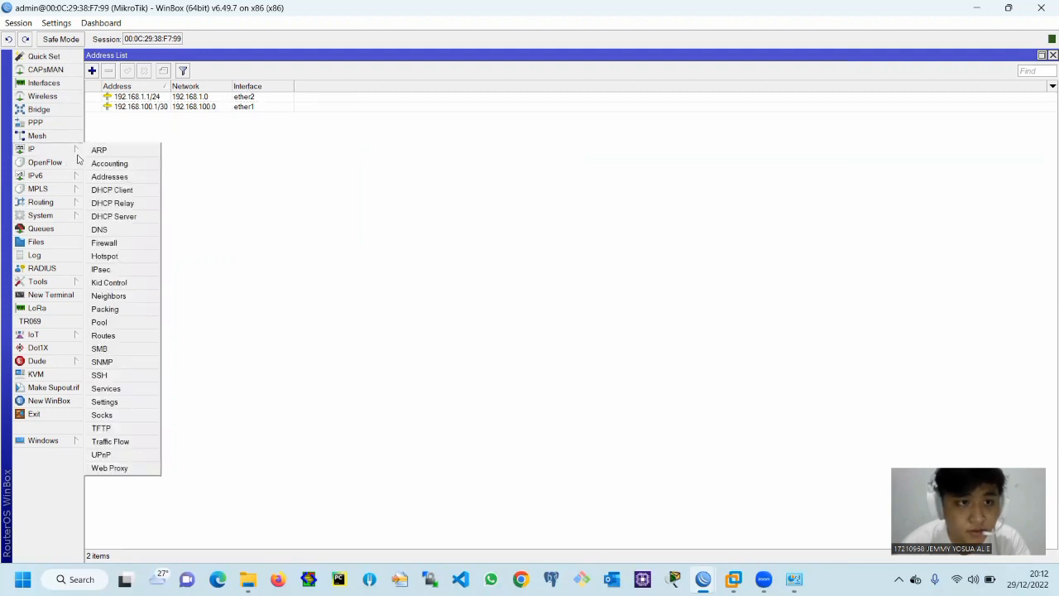
{"action": "left_click", "coordinate": [54, 149]}
{"action": "left_click", "coordinate": [55, 149]}
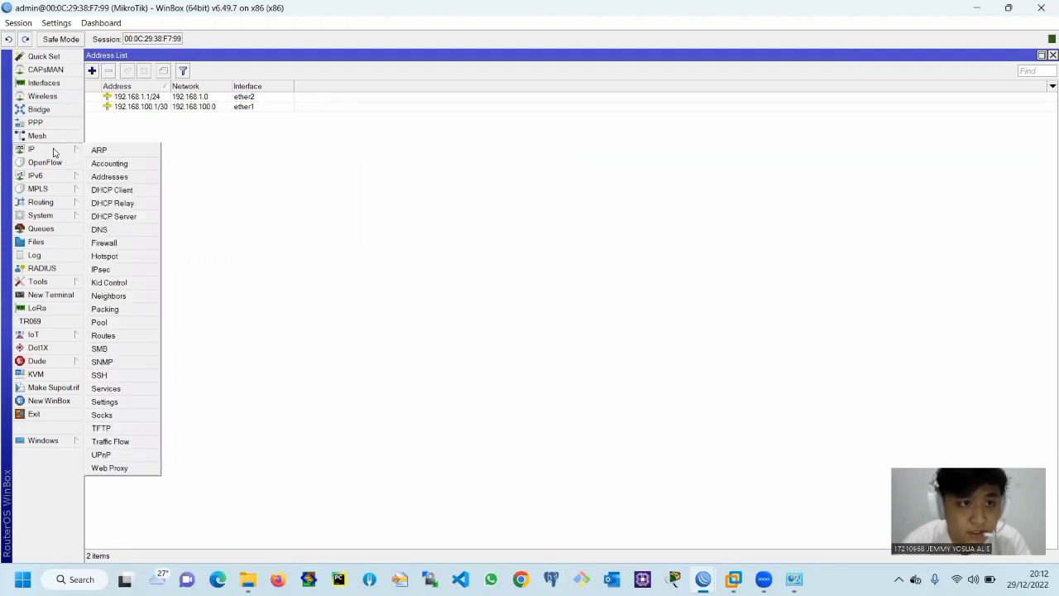
{"action": "left_click", "coordinate": [116, 337]}
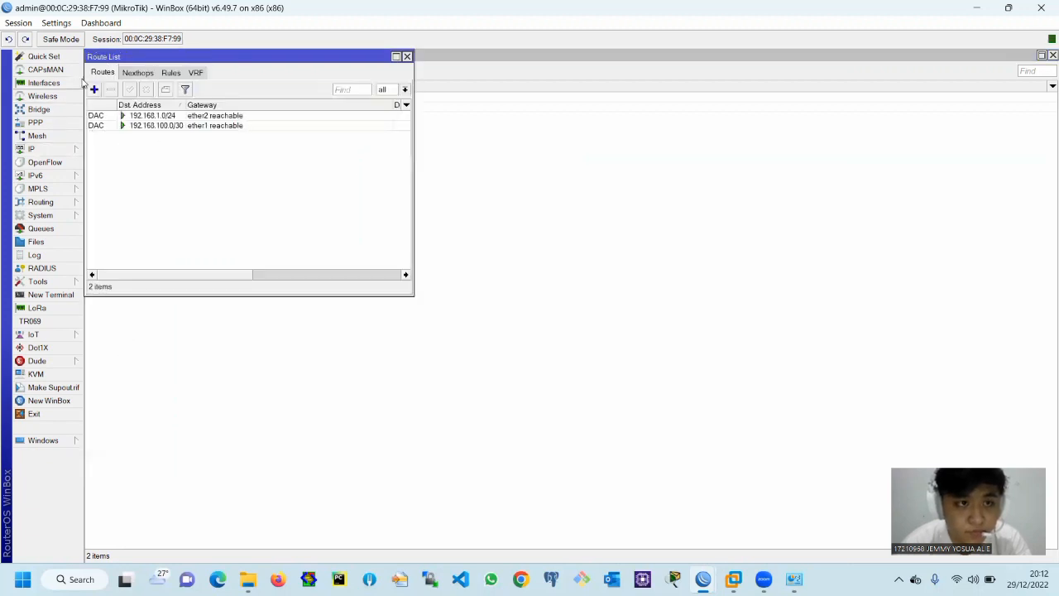
{"action": "left_click", "coordinate": [95, 89]}
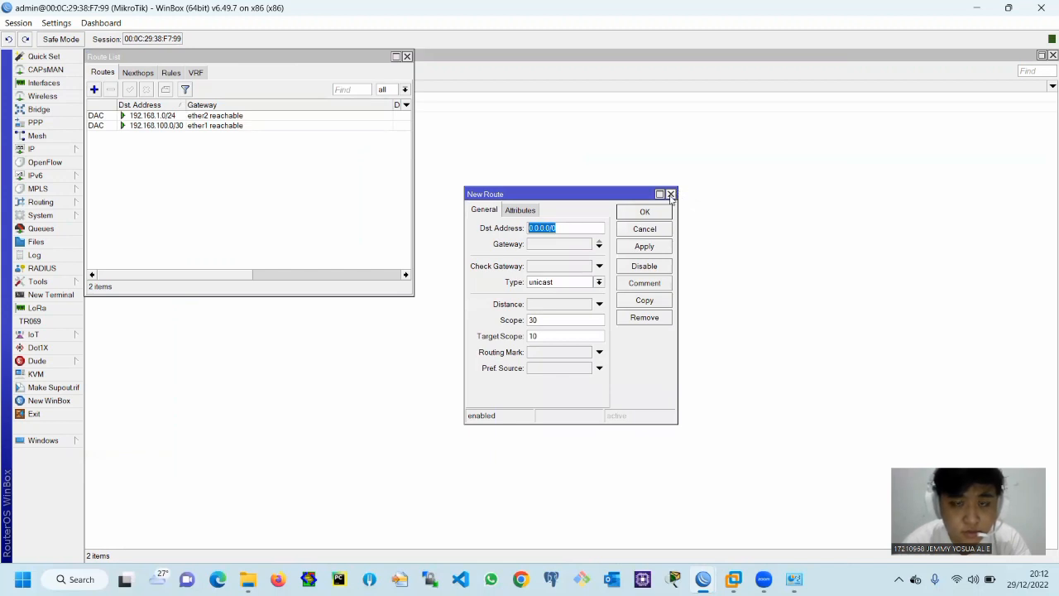
{"action": "left_click", "coordinate": [571, 243]}
{"action": "key", "text": "ctrl+v"}
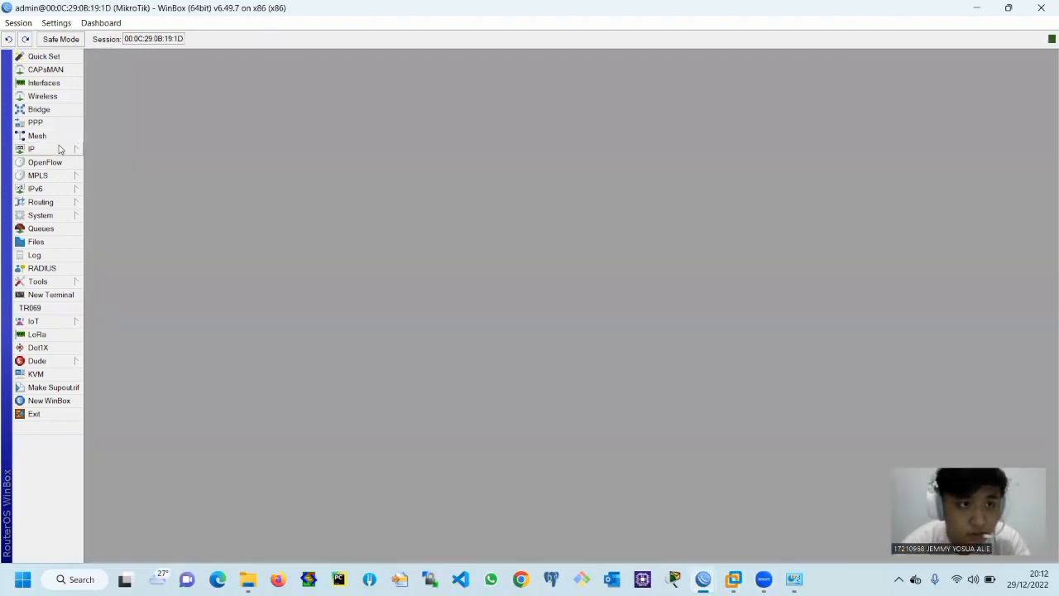
In the 00:0C:29:0B:19:1D session, open the IP address list and add 192.168.2.1/24 on the ether2 interface.
{"action": "left_click", "coordinate": [60, 148]}
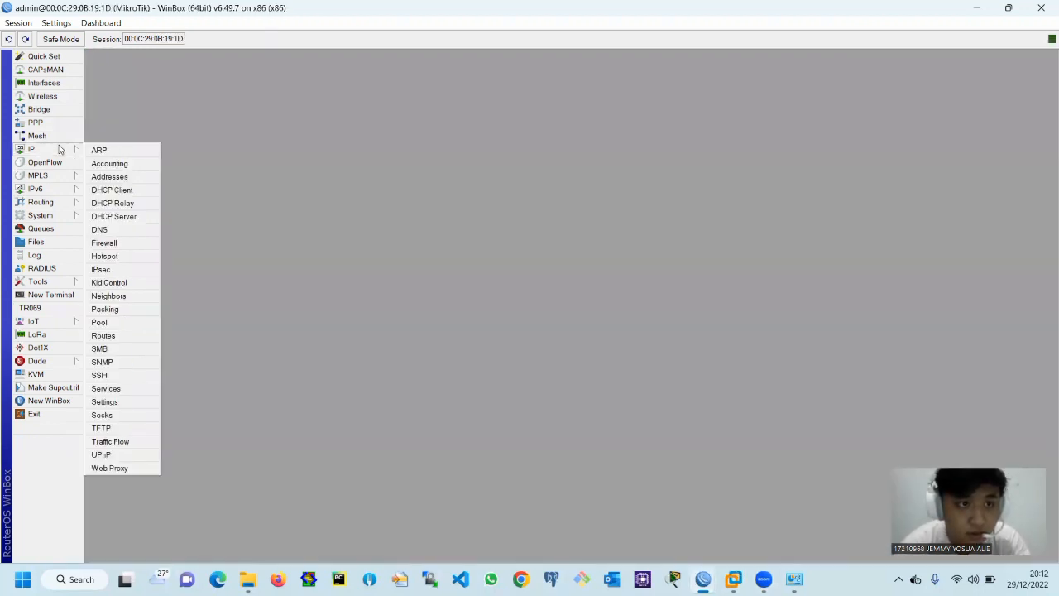
{"action": "left_click", "coordinate": [129, 175]}
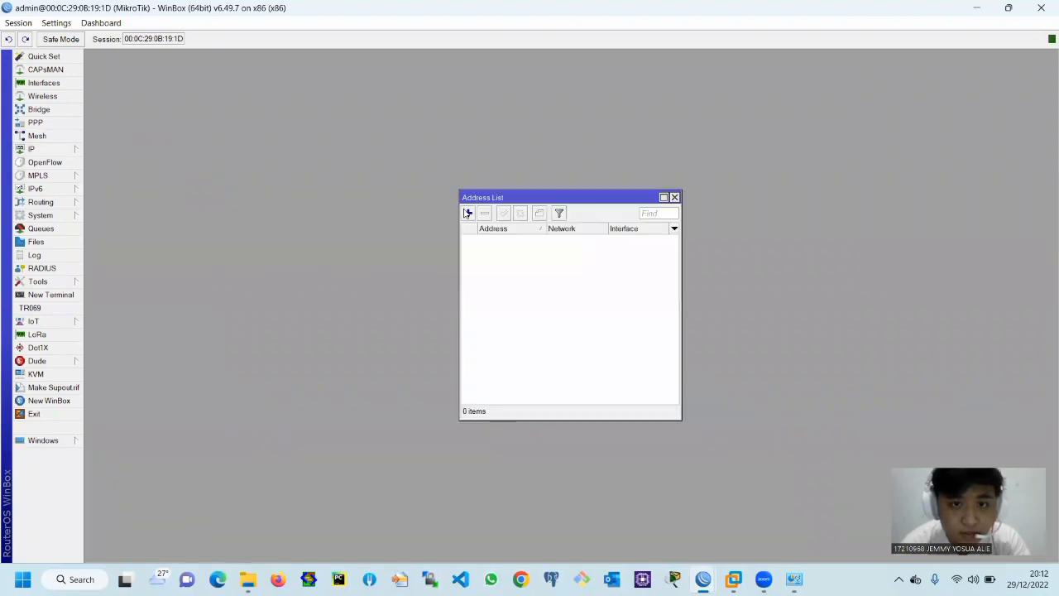
{"action": "type", "text": "192.168.2.1/24"}
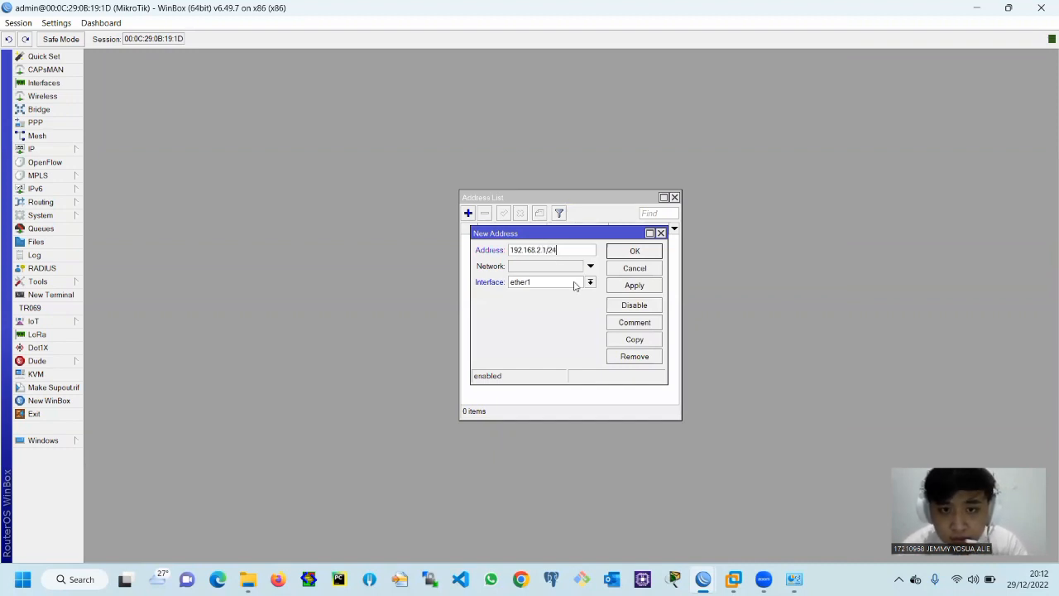
{"action": "left_click", "coordinate": [575, 283]}
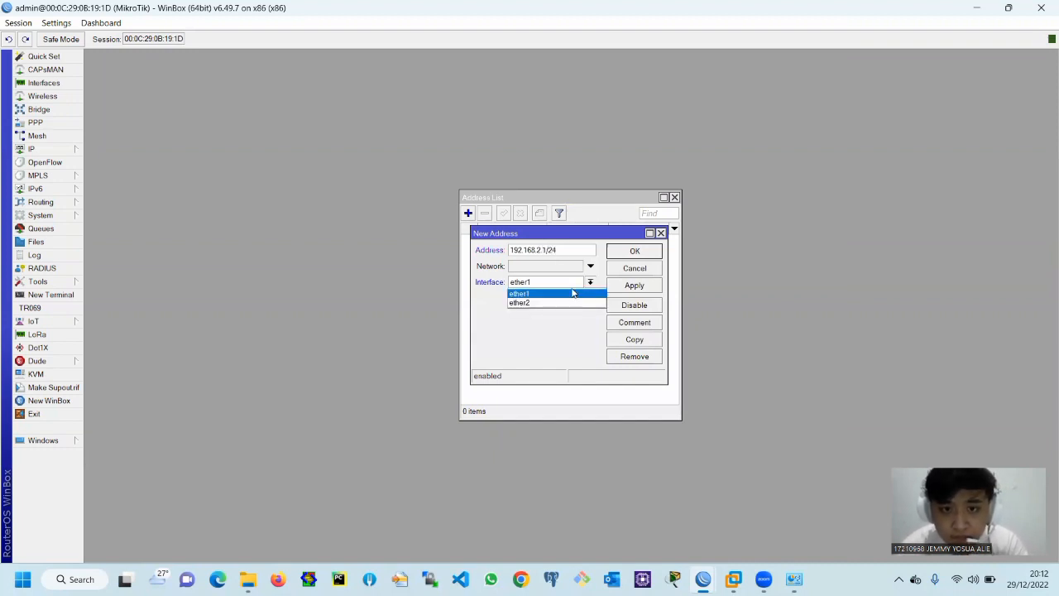
{"action": "left_click", "coordinate": [568, 301]}
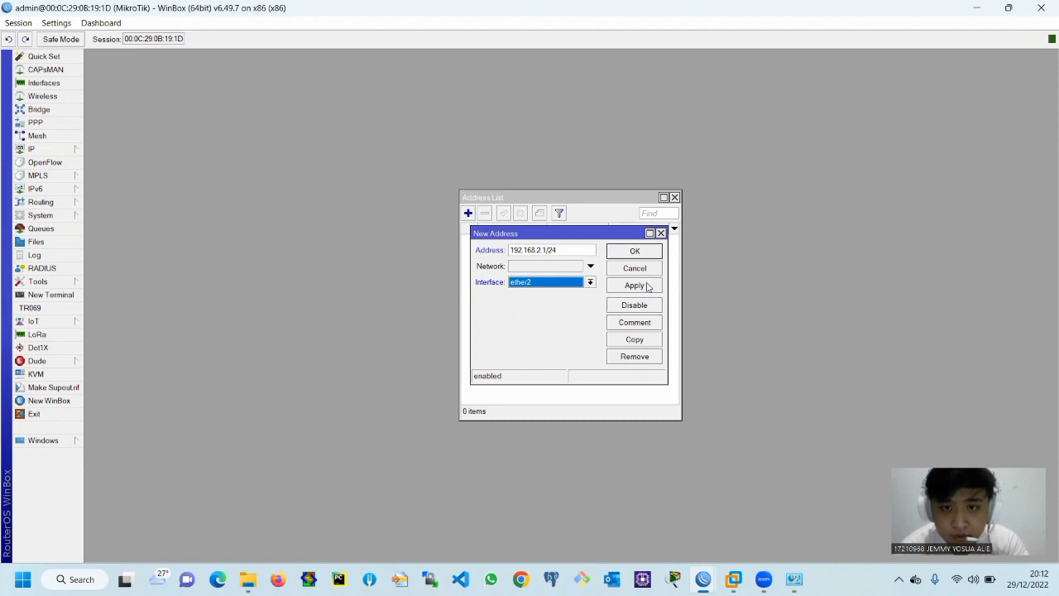
{"action": "left_click", "coordinate": [647, 284]}
{"action": "left_click", "coordinate": [653, 256]}
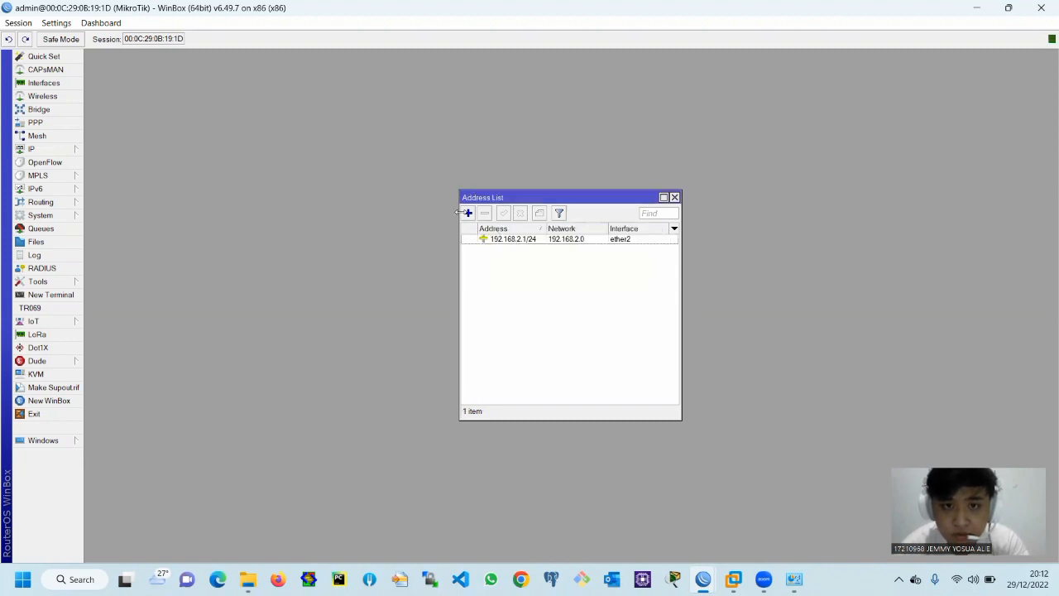
Add the IP address 192.168.100.2/30 on the second router's ether1 interface.
{"action": "left_click", "coordinate": [467, 213]}
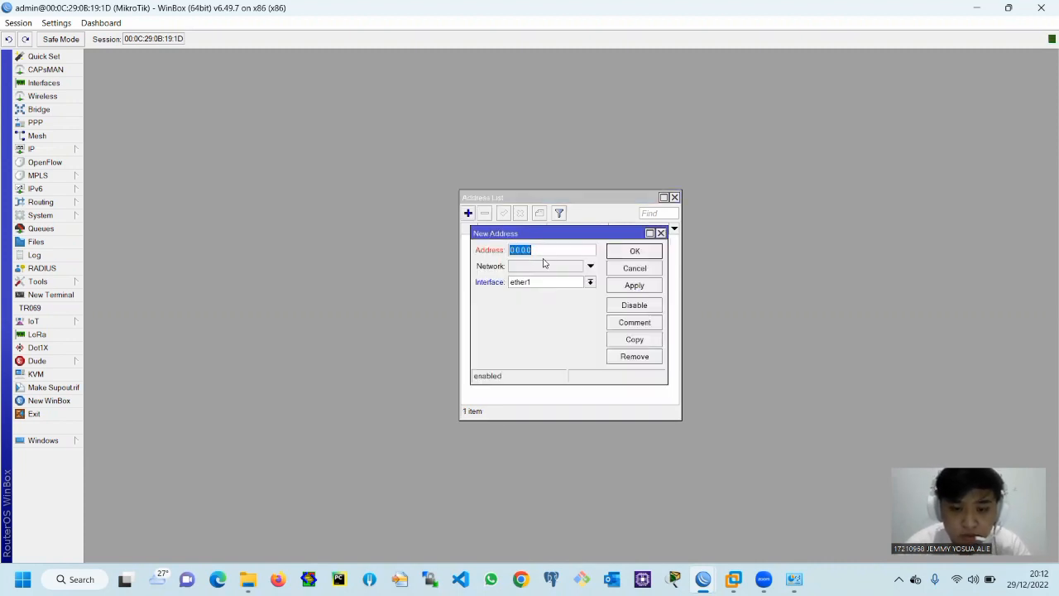
{"action": "type", "text": "192.16"}
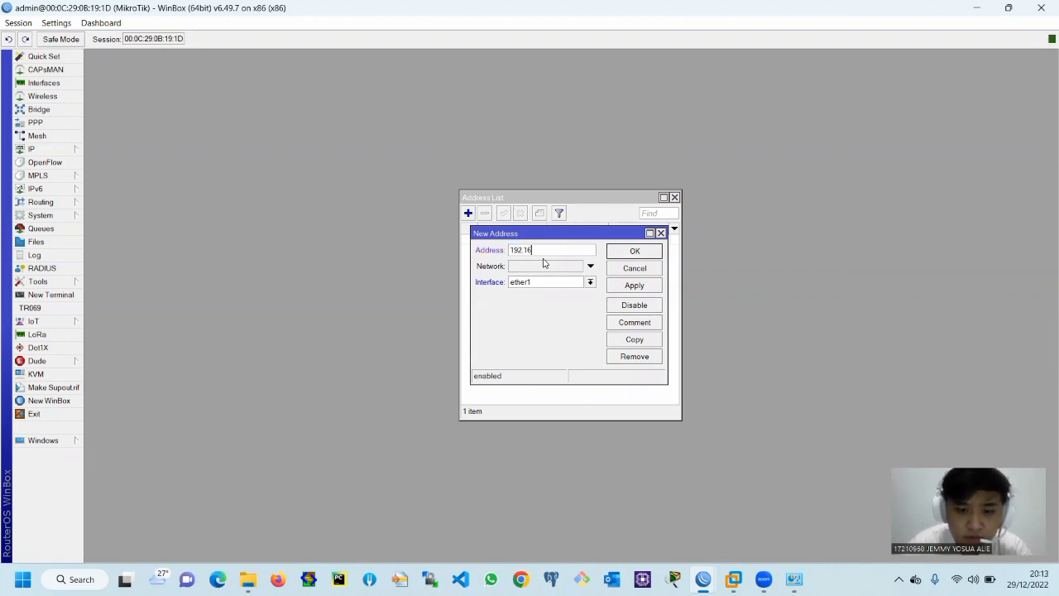
{"action": "type", "text": "8.100.2/30"}
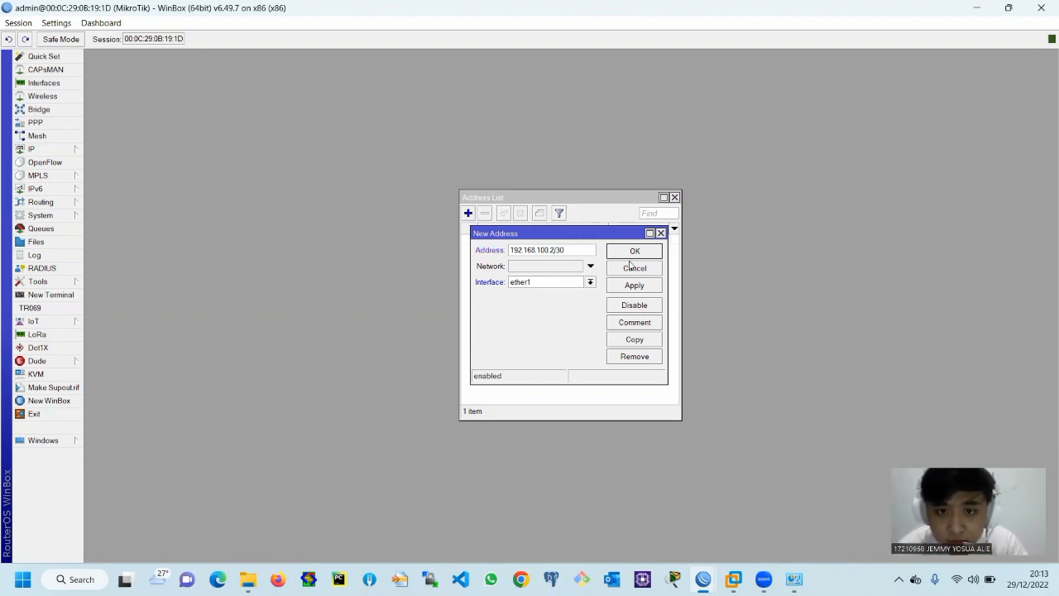
{"action": "left_click", "coordinate": [628, 288]}
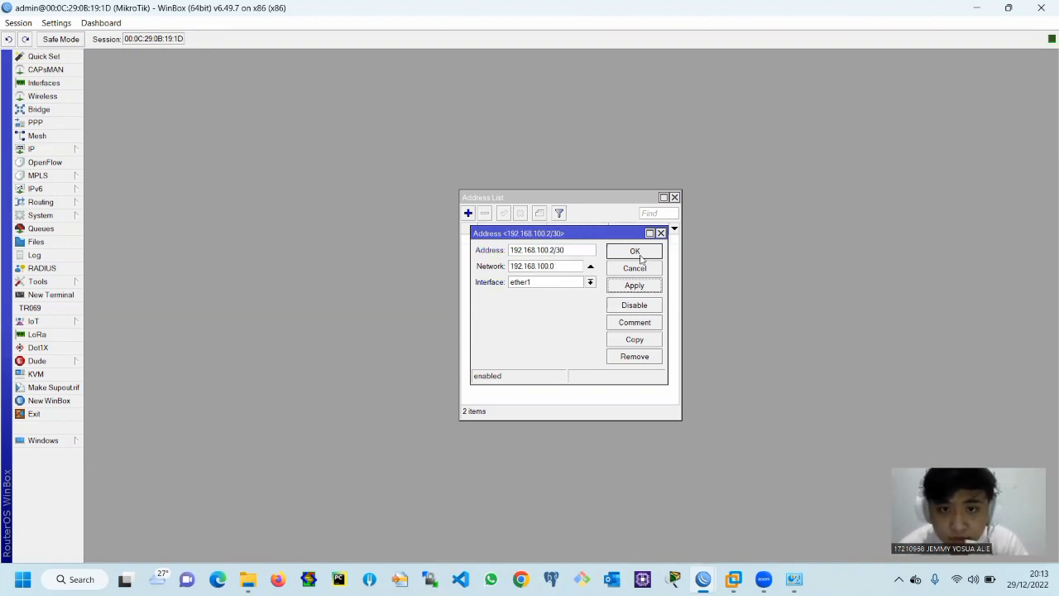
{"action": "left_click", "coordinate": [640, 256]}
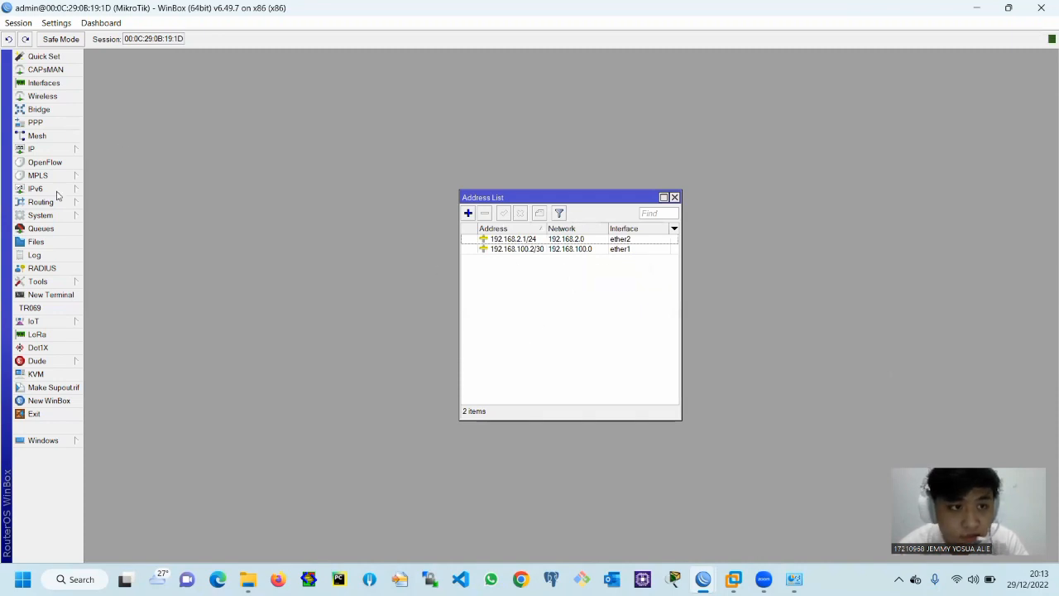
Close the address list and reopen it to review the second router's assigned addresses.
{"action": "left_click", "coordinate": [674, 197]}
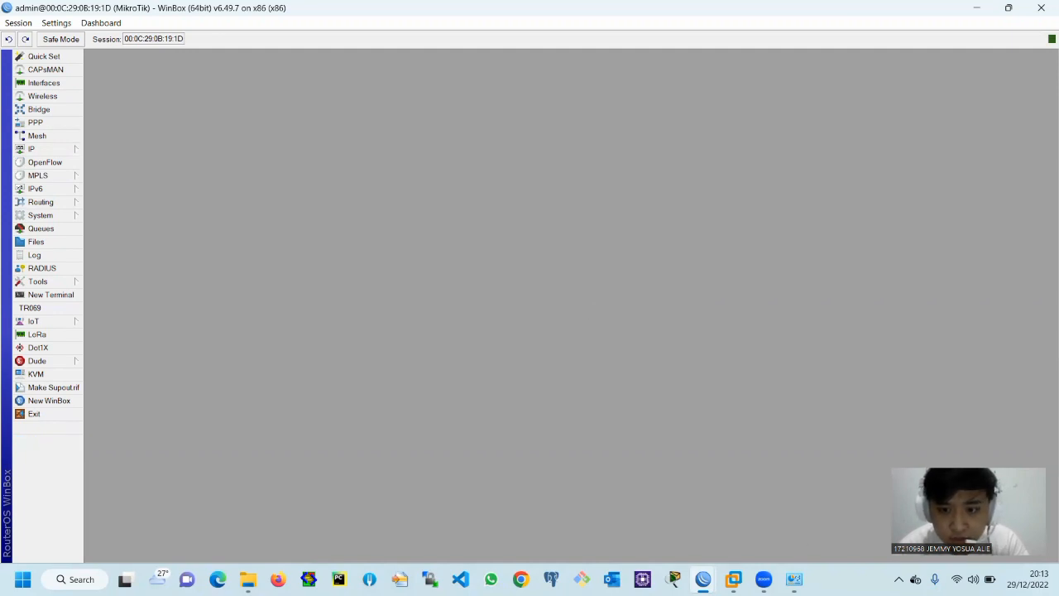
{"action": "mouse_move", "coordinate": [703, 580]}
{"action": "left_click", "coordinate": [640, 512]}
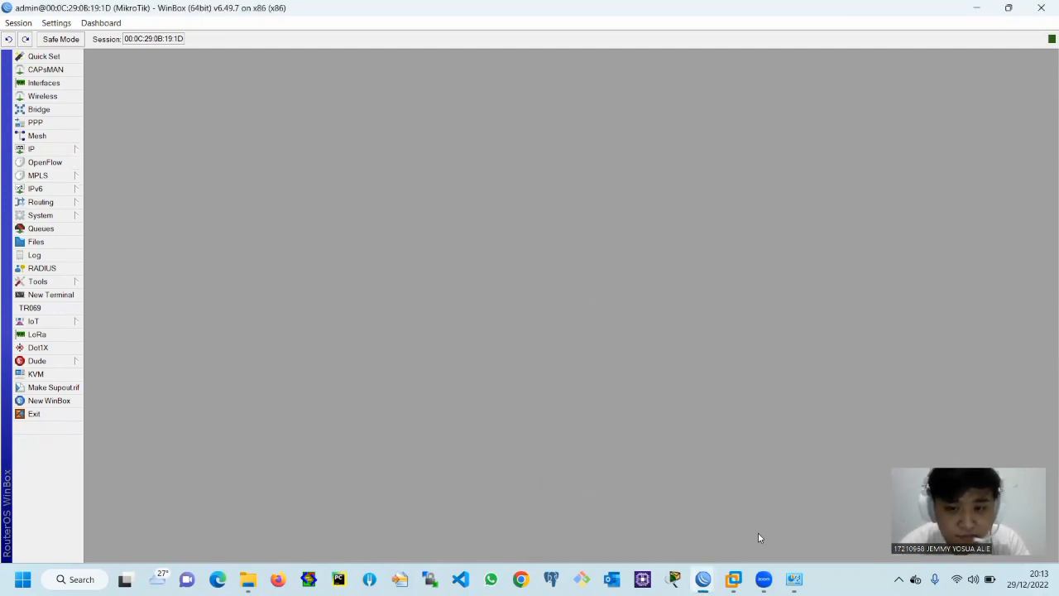
{"action": "mouse_move", "coordinate": [733, 579]}
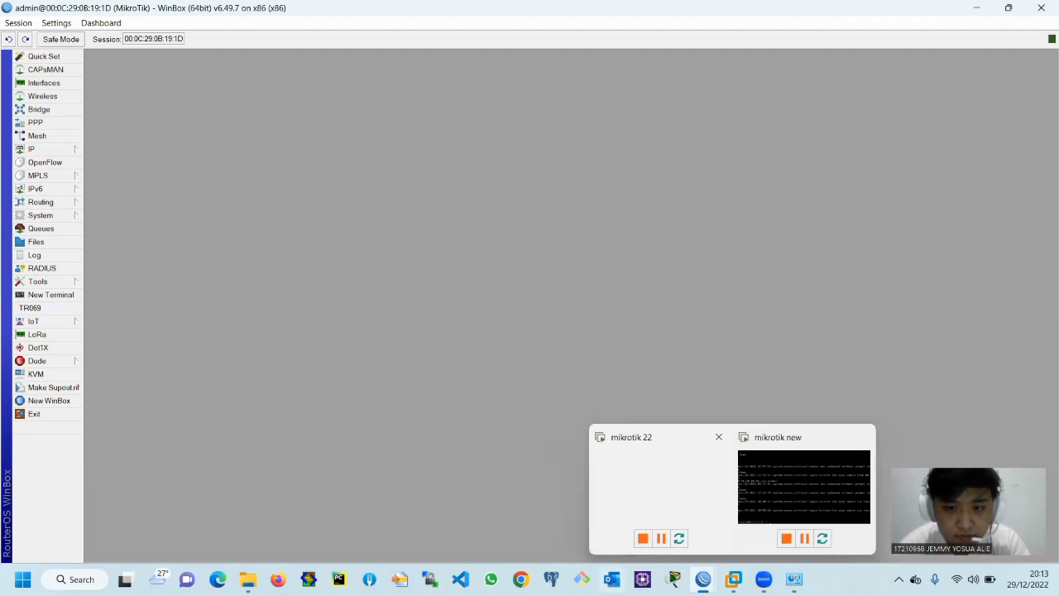
{"action": "left_click", "coordinate": [37, 149]}
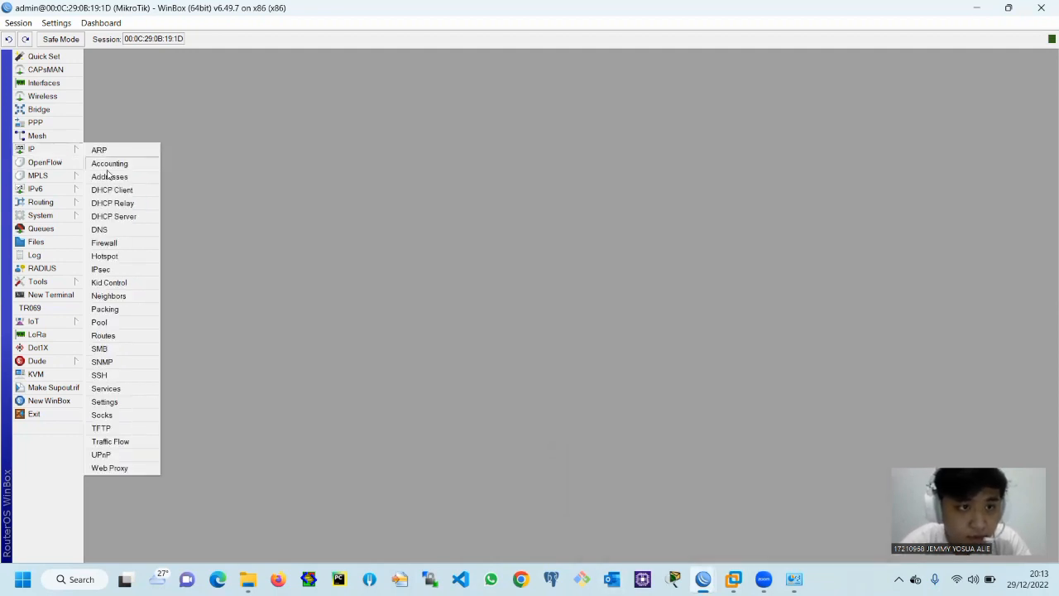
{"action": "left_click", "coordinate": [109, 176]}
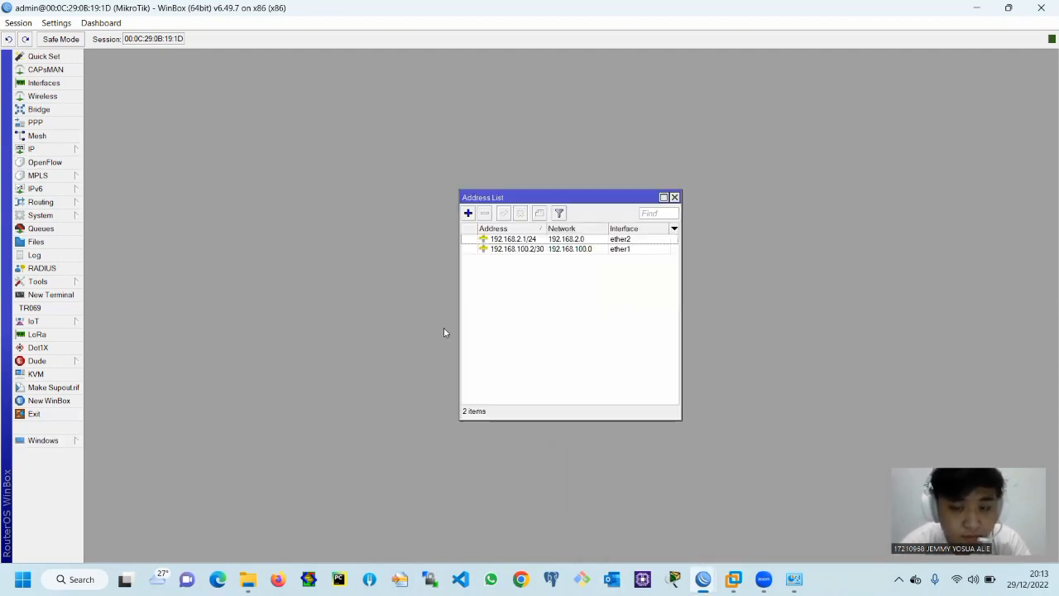
Return to the 00:0C:29:38:F7:99 session, set the new route's destination to 192.168.2.0/24 and clear its gateway.
{"action": "mouse_move", "coordinate": [703, 580]}
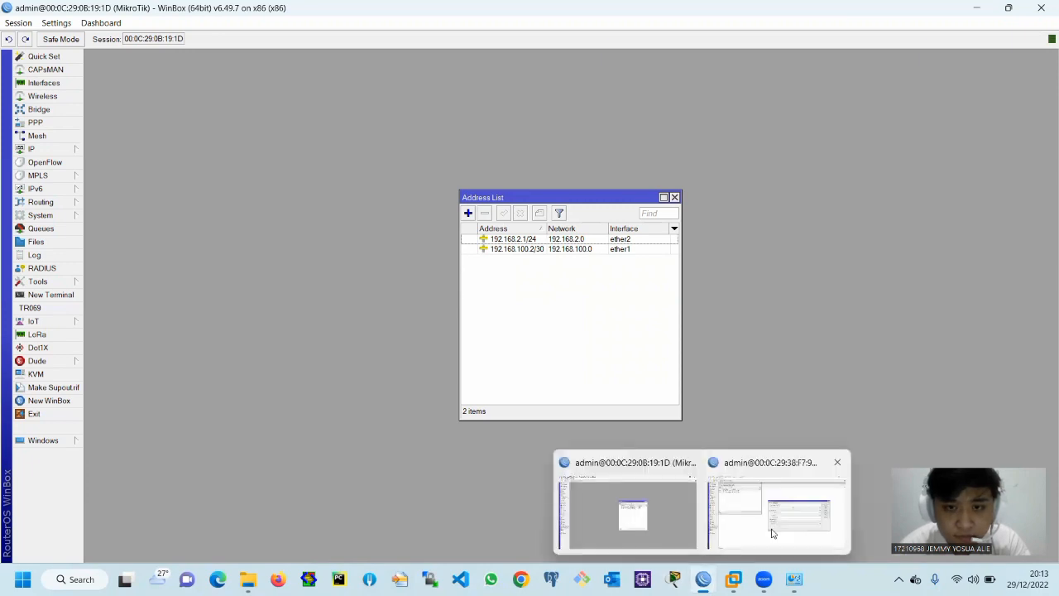
{"action": "left_click", "coordinate": [772, 533]}
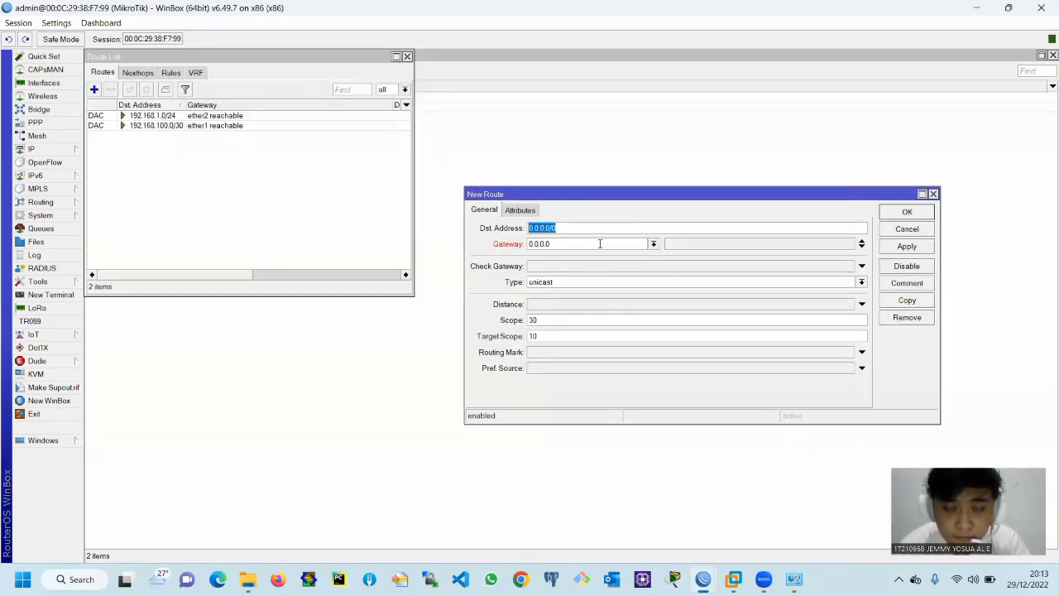
{"action": "type", "text": "192"}
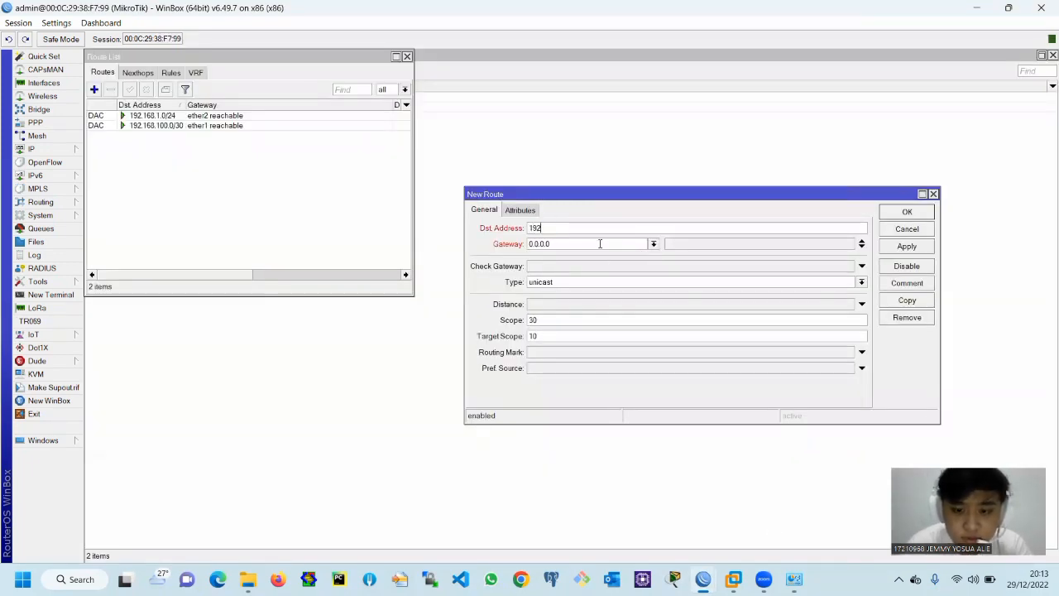
{"action": "type", "text": ".168."}
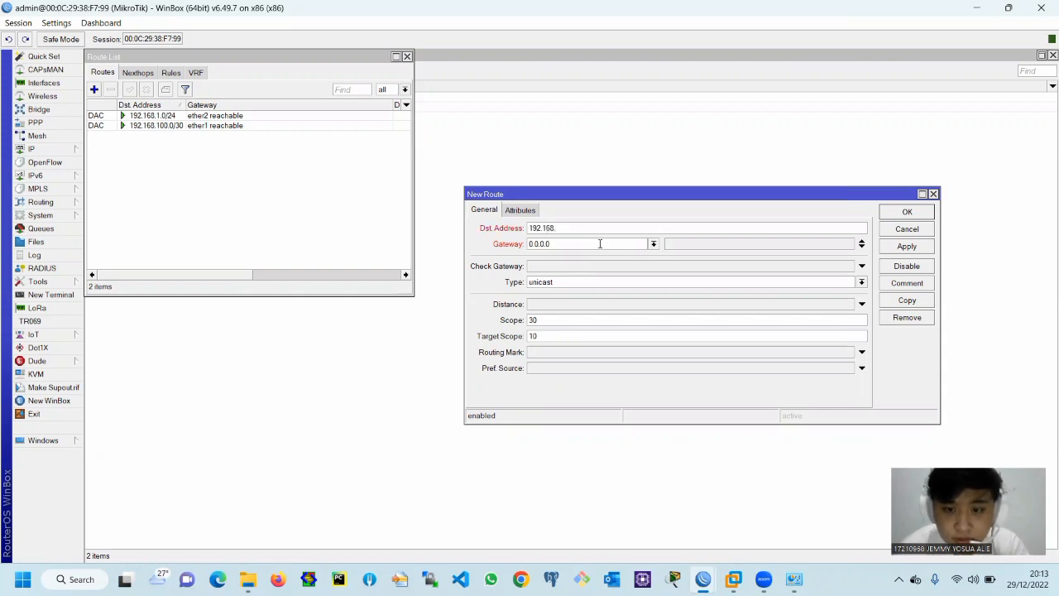
{"action": "type", "text": "10"}
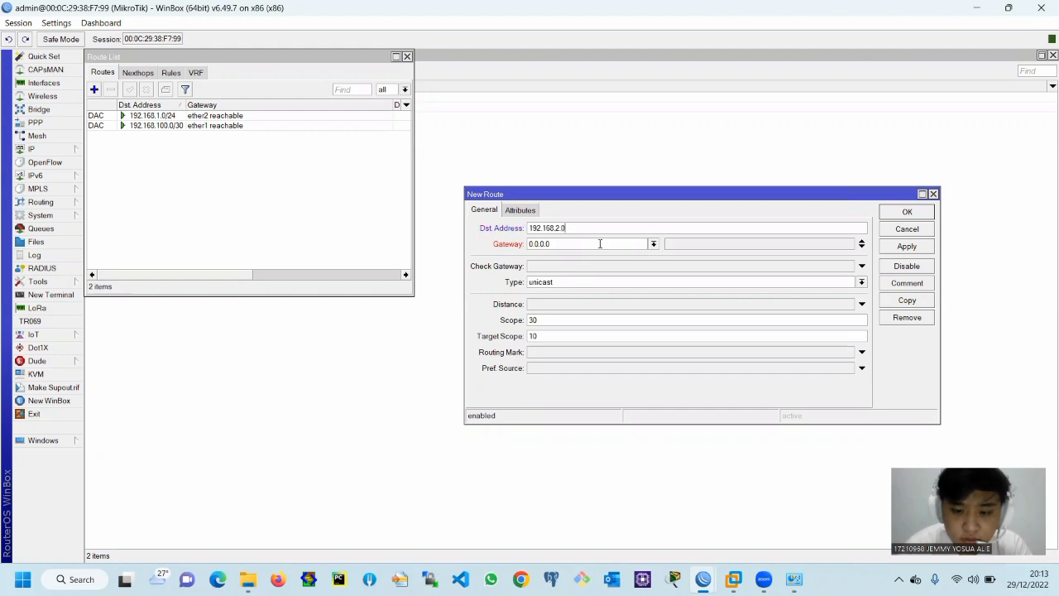
{"action": "type", "text": "/24"}
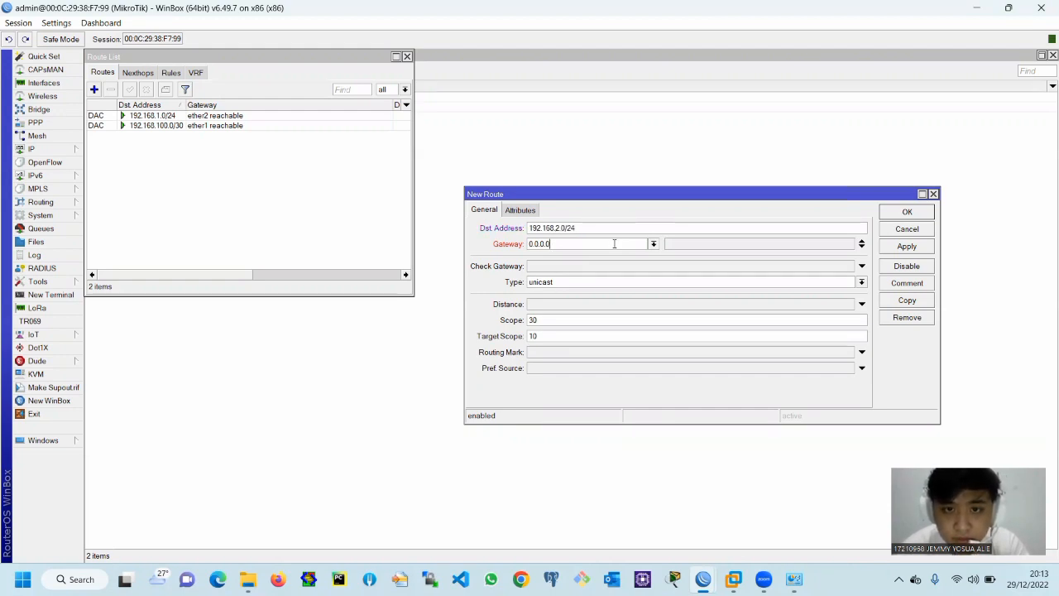
{"action": "key", "text": "BackSpace"}
{"action": "key", "text": "BackSpace"}
{"action": "key", "text": "BackSpace"}
{"action": "key", "text": "BackSpace"}
{"action": "key", "text": "BackSpace"}
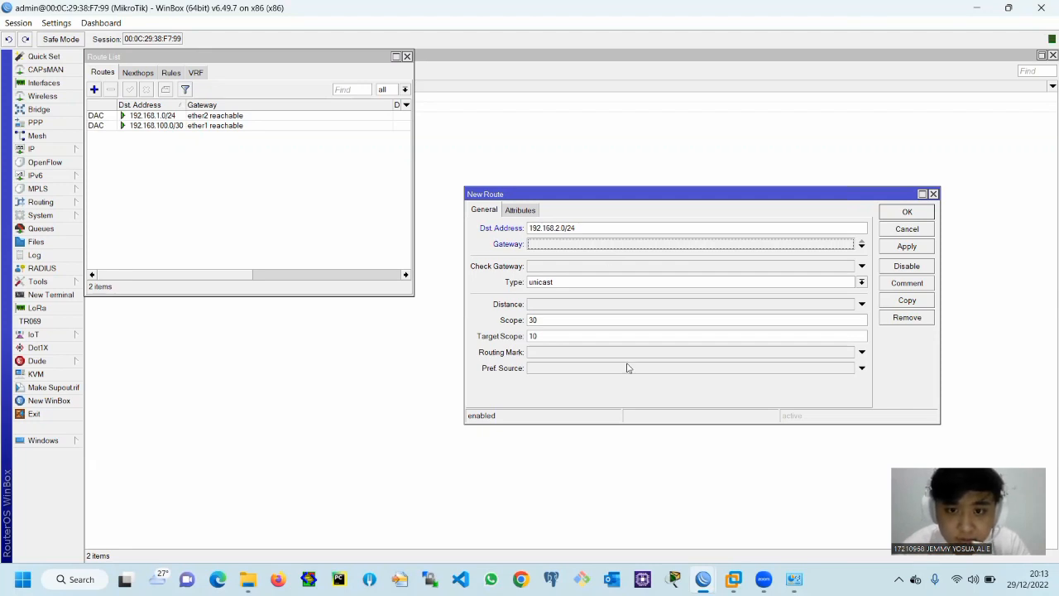
Check the address list in the 00:0C:29:0B:19:1D session and return to the unfinished route in the 00:0C:29:38:F7:99 session.
{"action": "mouse_move", "coordinate": [702, 578]}
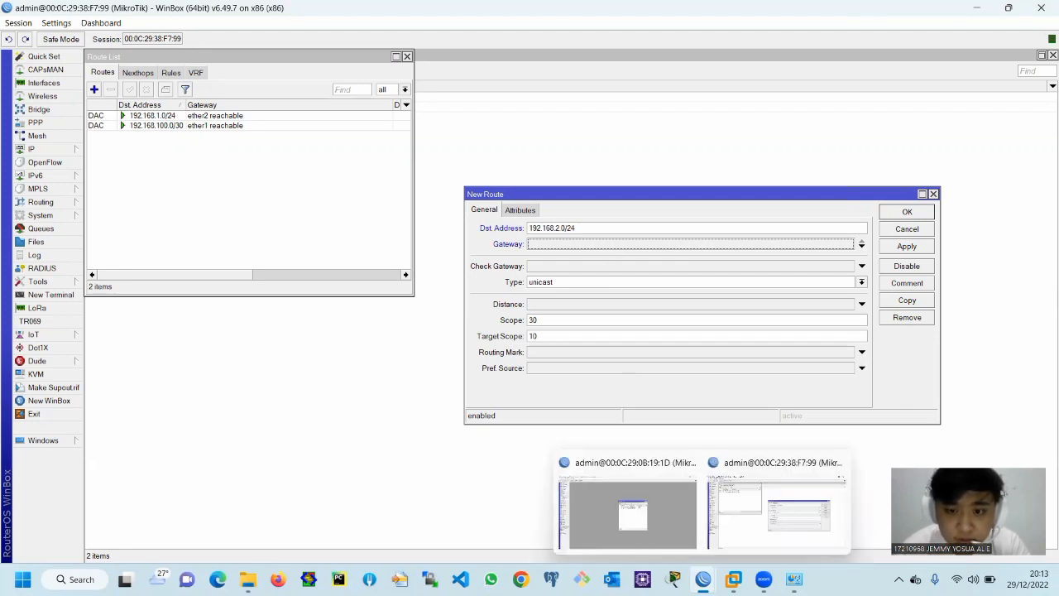
{"action": "left_click", "coordinate": [656, 508]}
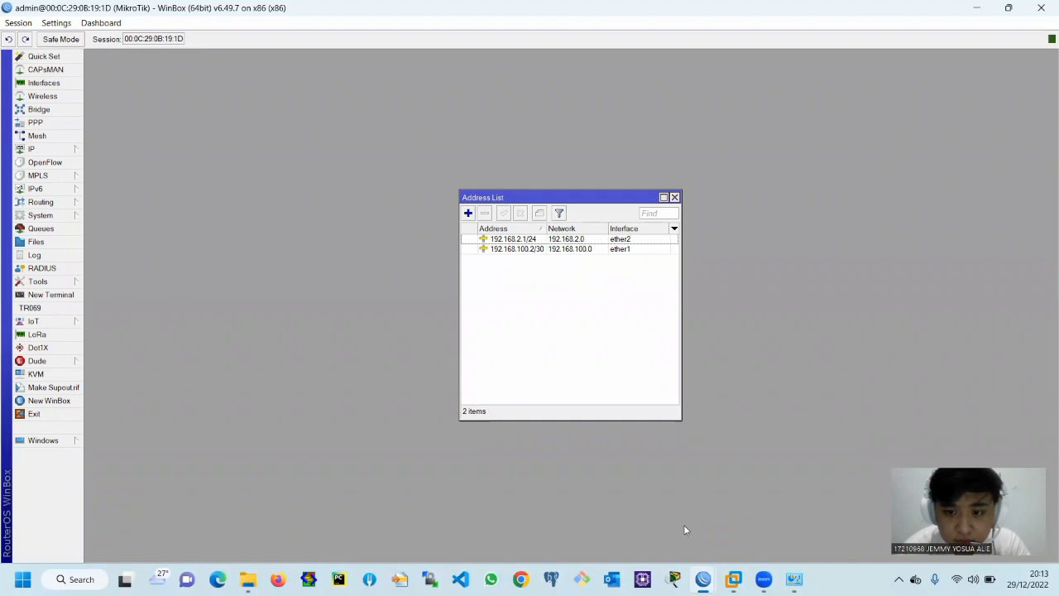
{"action": "mouse_move", "coordinate": [703, 579]}
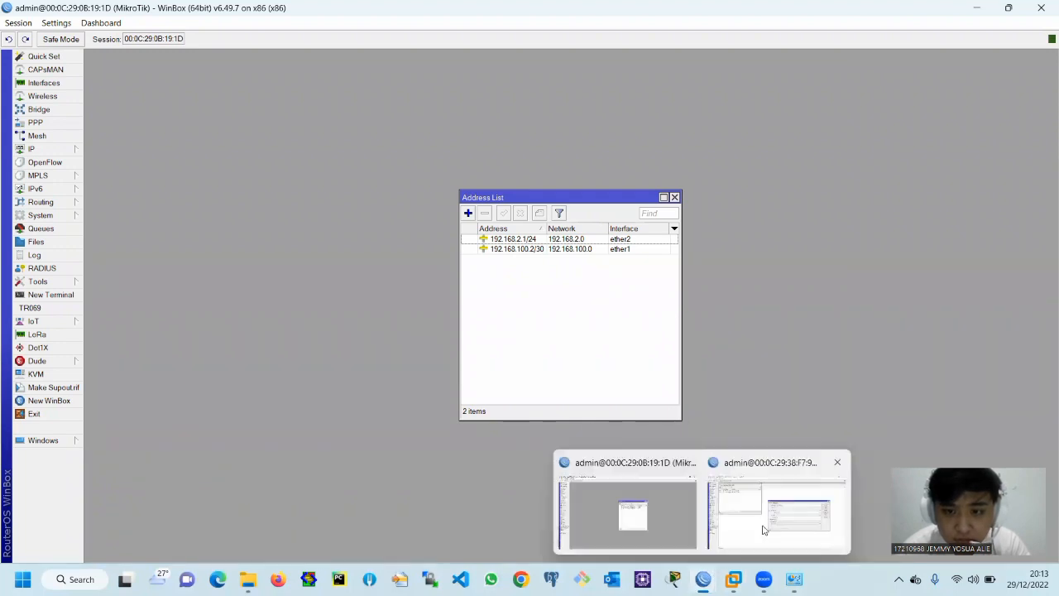
{"action": "left_click", "coordinate": [709, 477]}
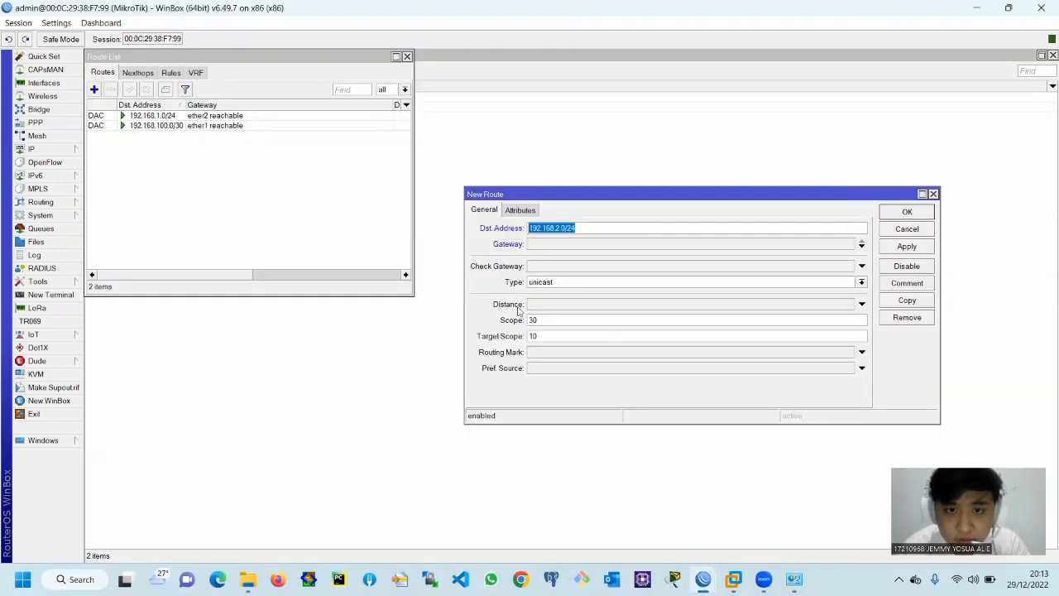
Set the 192.168.2.0/24 route's gateway to 192.168.100.2, save the route and move the route list off the address list.
{"action": "left_click", "coordinate": [623, 248]}
{"action": "type", "text": "192.168"}
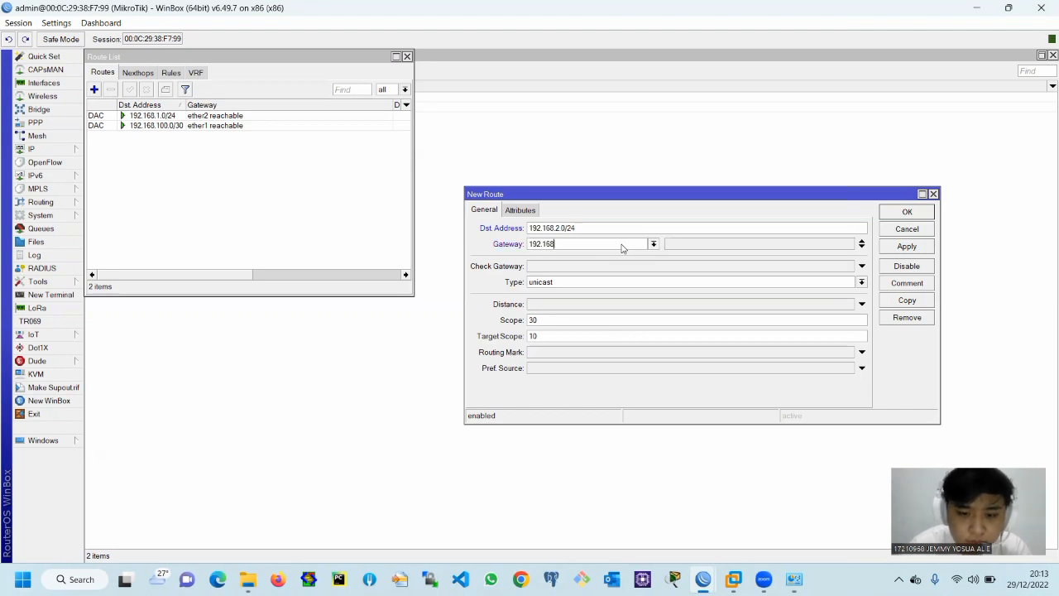
{"action": "type", "text": ".100.2"}
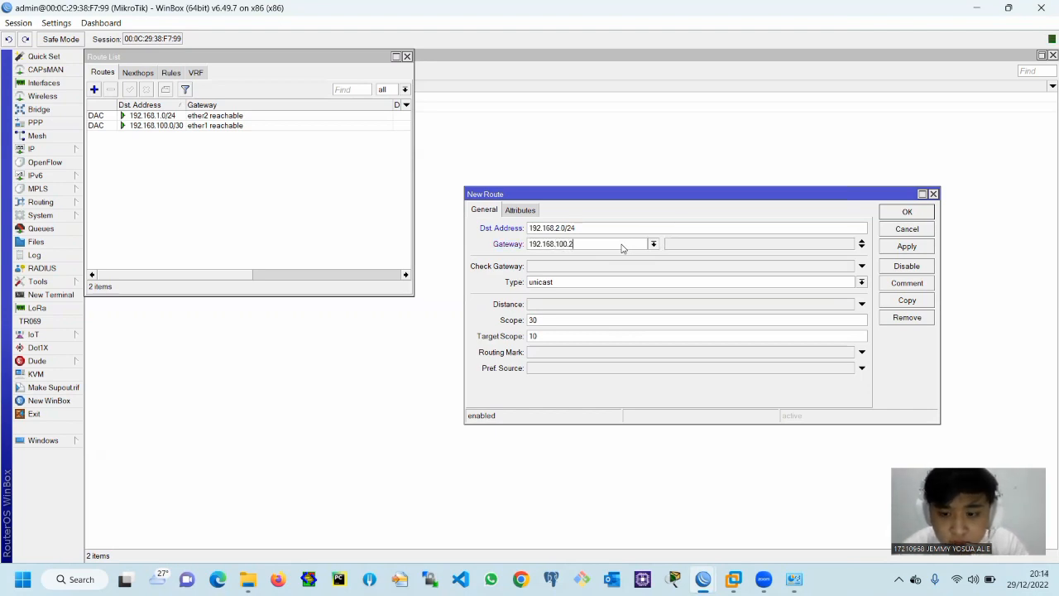
{"action": "key", "text": "BackSpace"}
{"action": "key", "text": "BackSpace"}
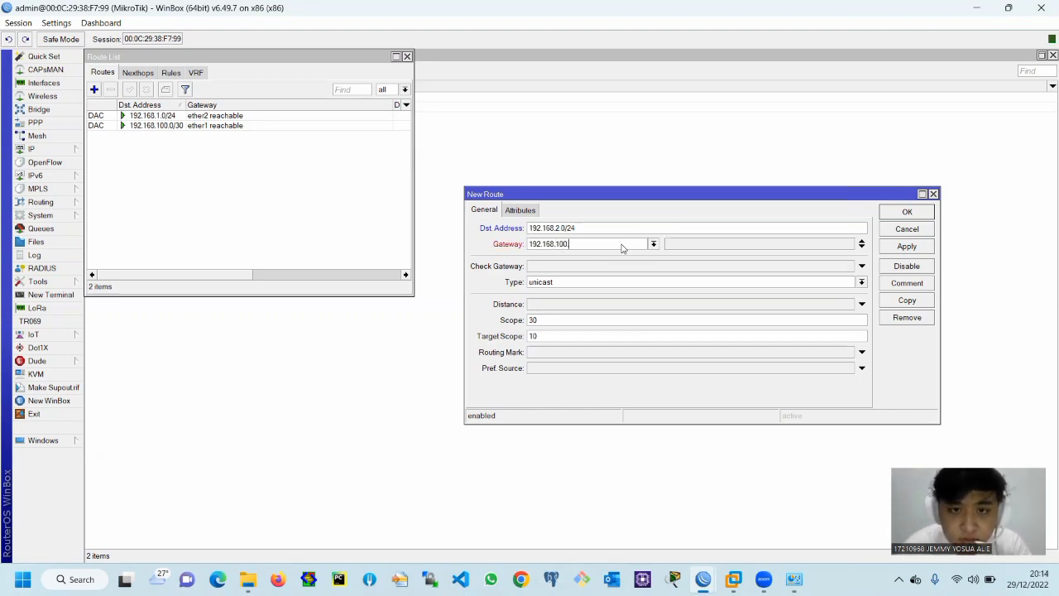
{"action": "type", "text": "2"}
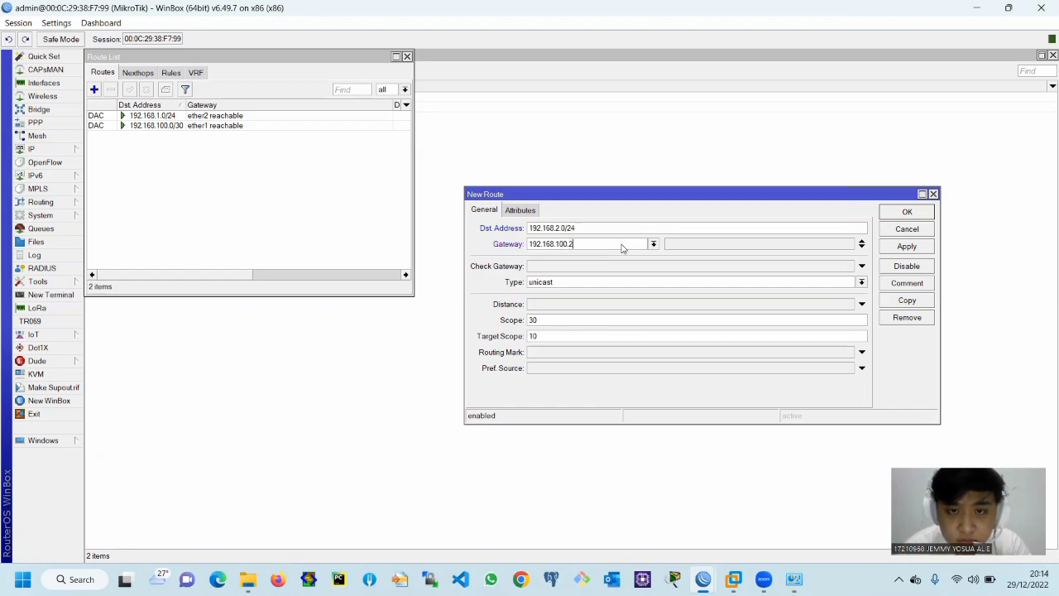
{"action": "left_click", "coordinate": [920, 247]}
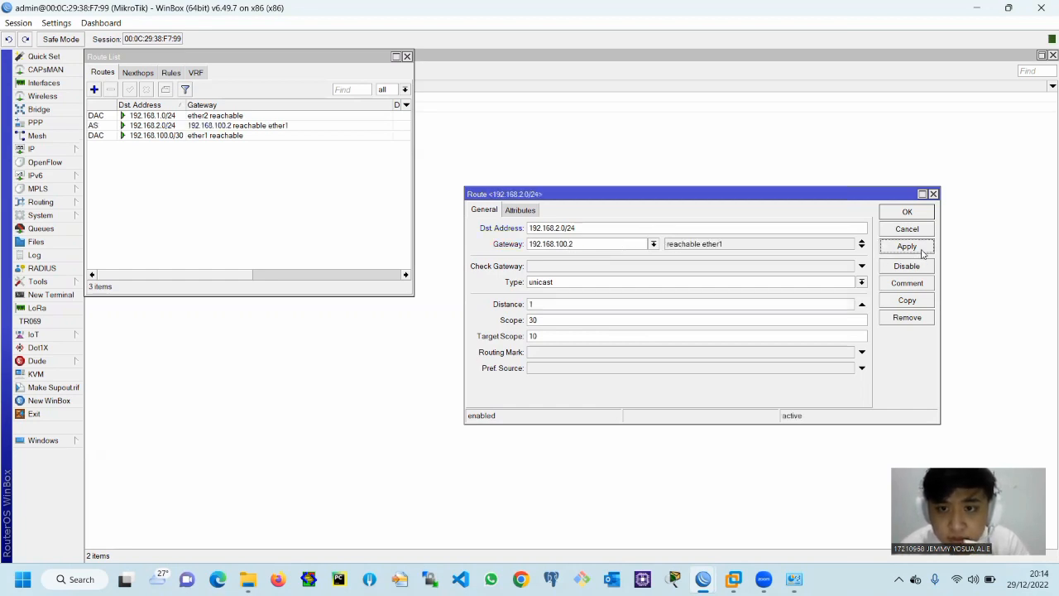
{"action": "left_click", "coordinate": [896, 216]}
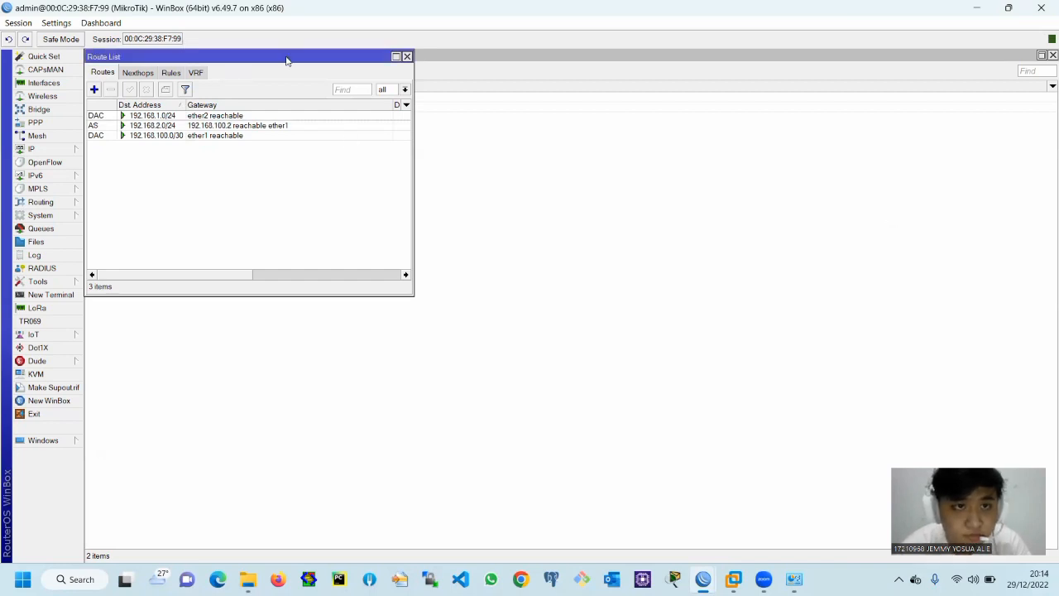
{"action": "left_click_drag", "start_coordinate": [286, 60], "coordinate": [436, 162]}
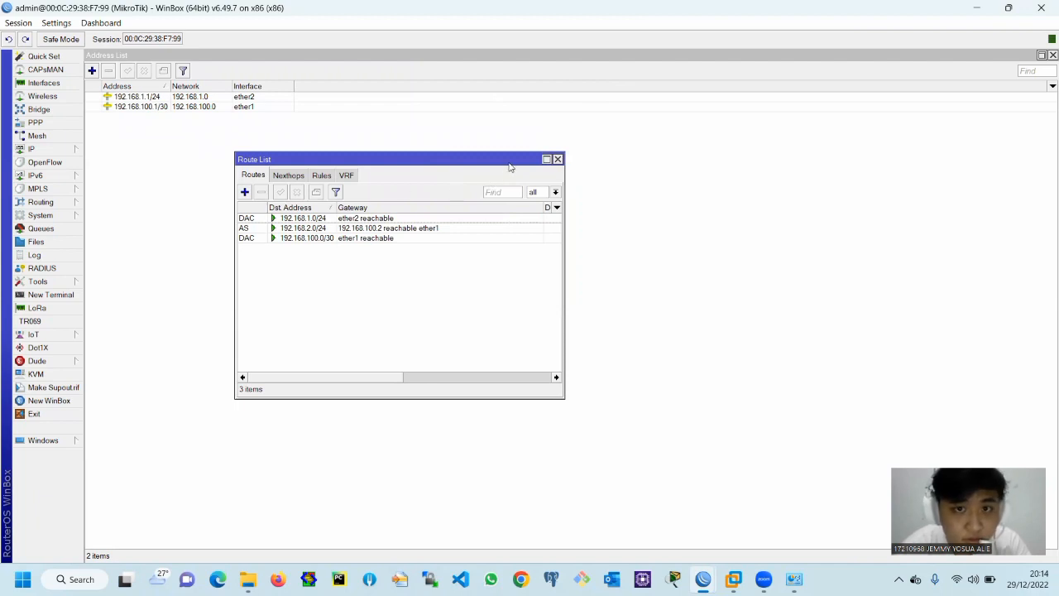
In the 00:0C:29:0B:19:1D session, start a new static route with destination 192.168.1.0/24.
{"action": "mouse_move", "coordinate": [703, 579]}
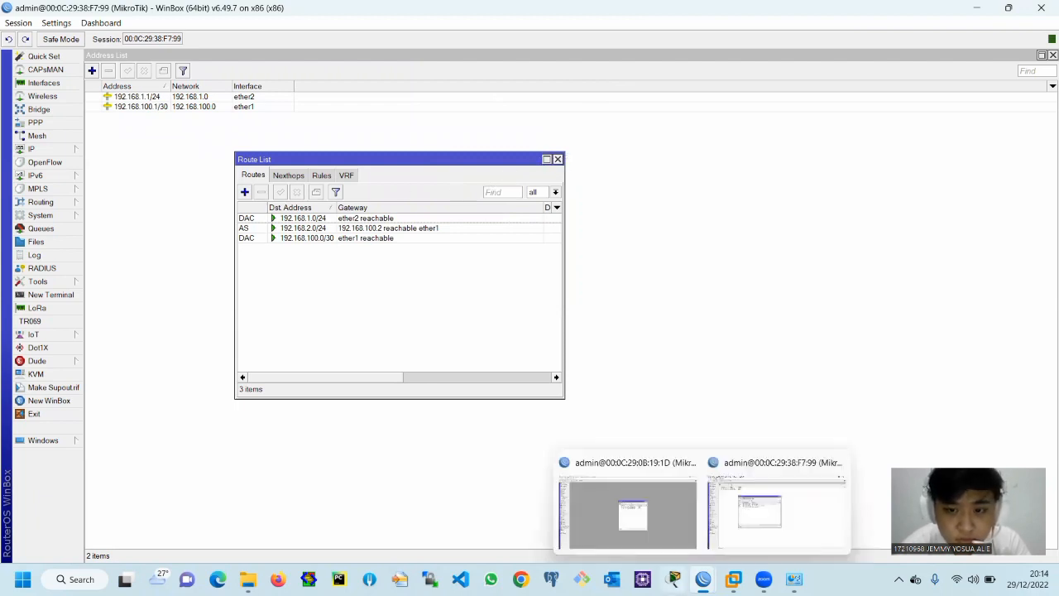
{"action": "left_click", "coordinate": [644, 501]}
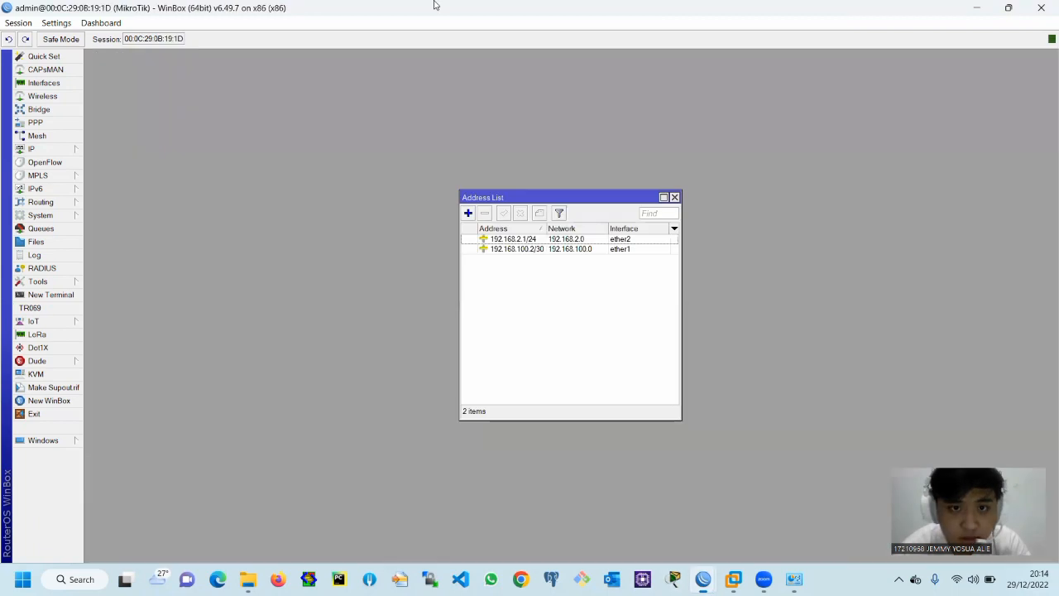
{"action": "left_click", "coordinate": [65, 150]}
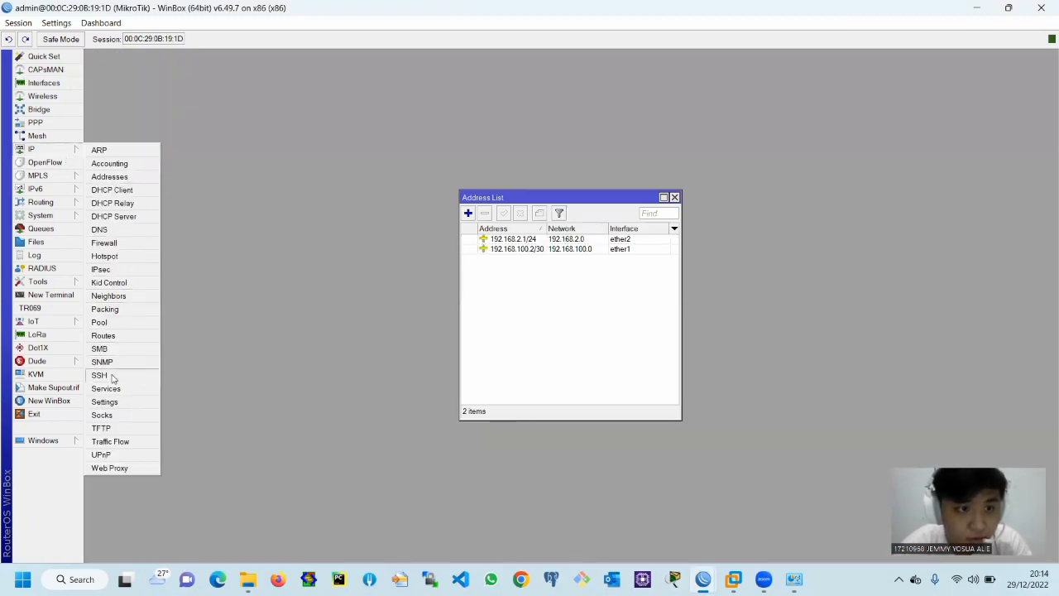
{"action": "left_click", "coordinate": [103, 335]}
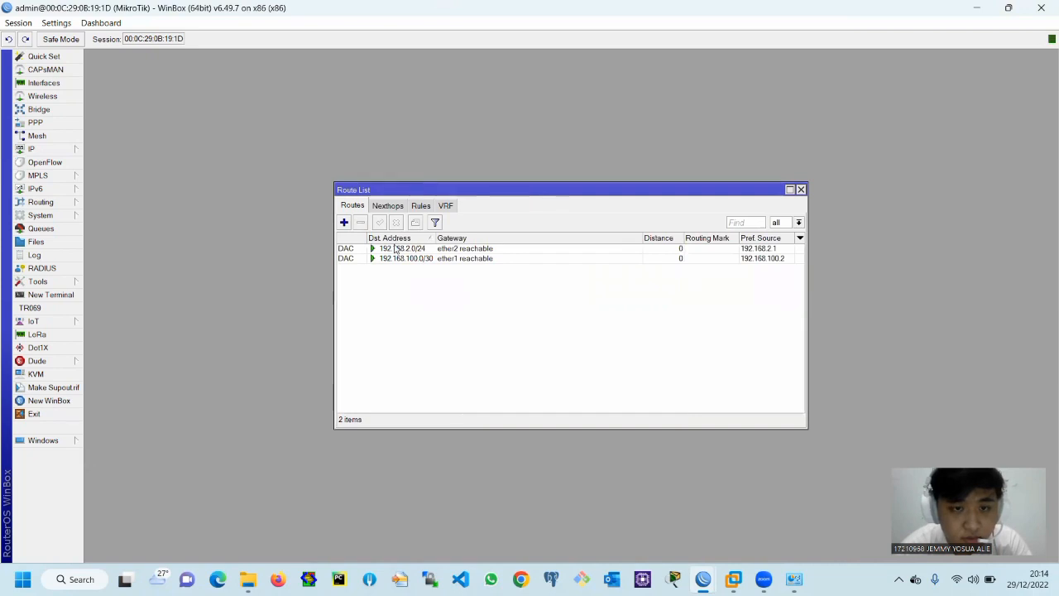
{"action": "left_click", "coordinate": [344, 222]}
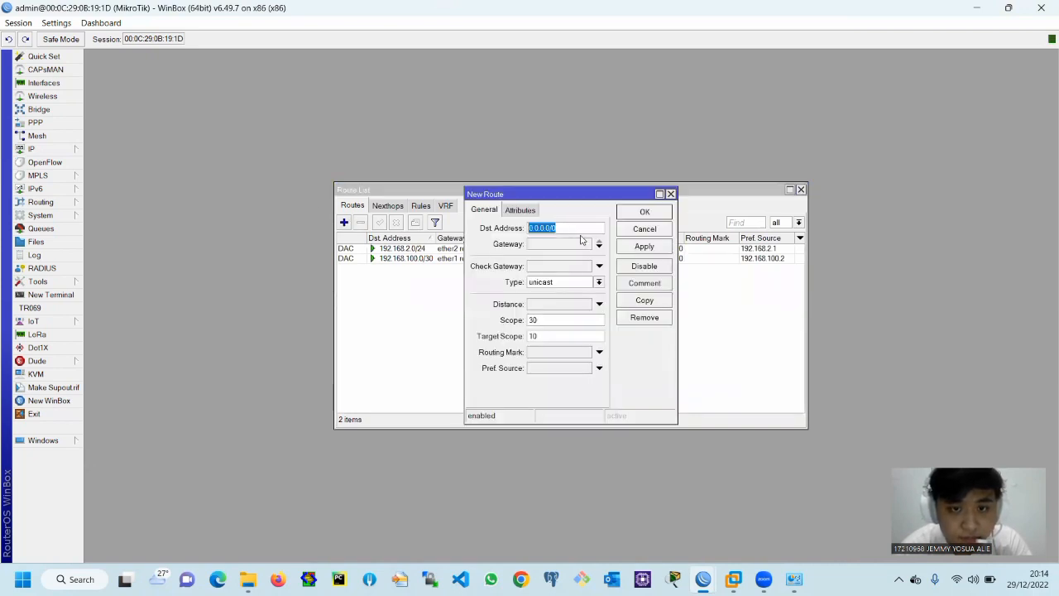
{"action": "type", "text": "192.1"}
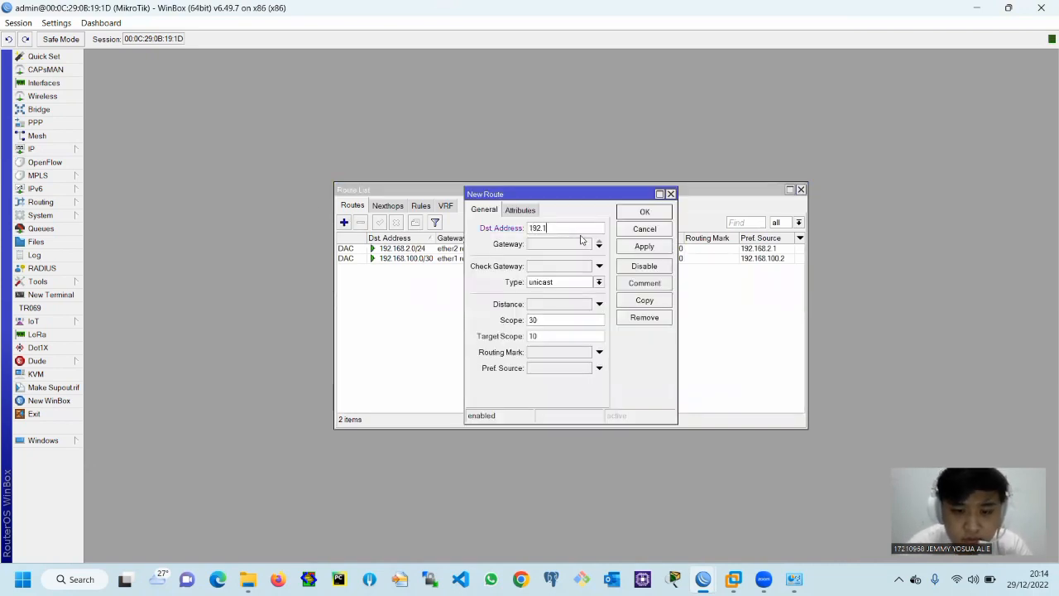
{"action": "type", "text": "68.1"}
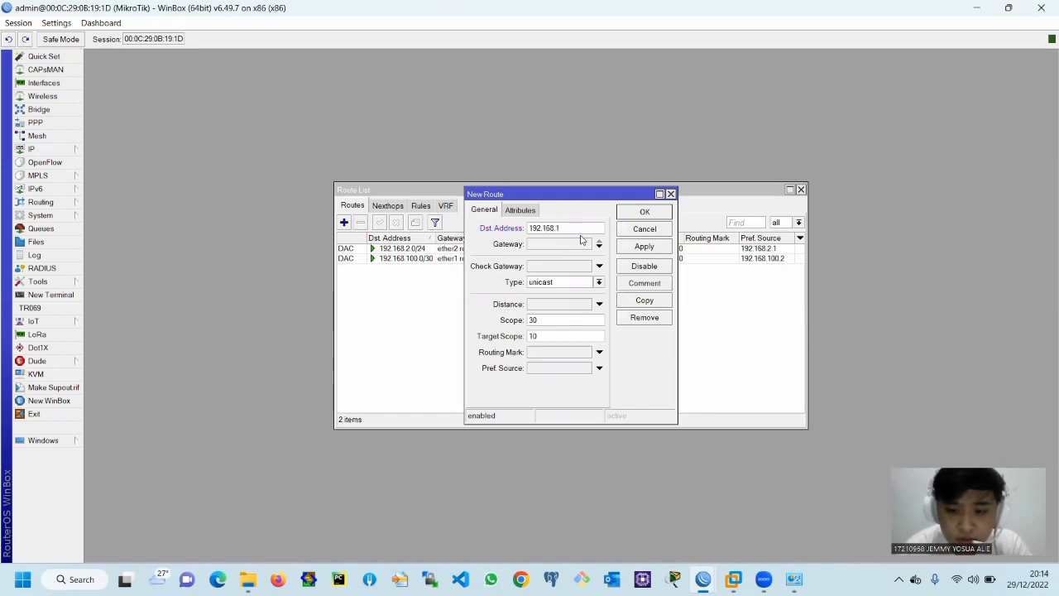
{"action": "type", "text": ".0/24"}
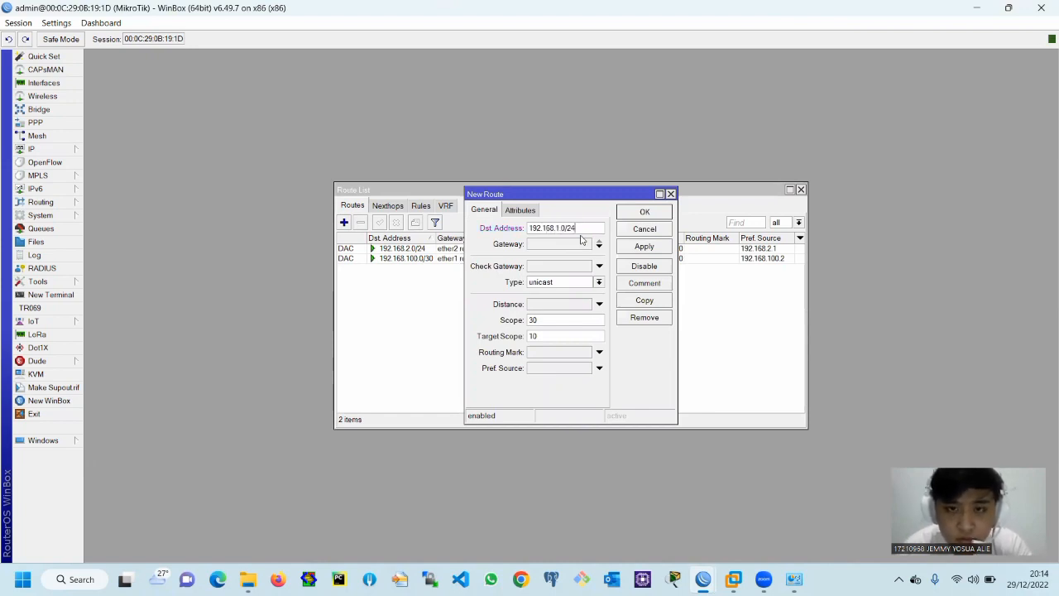
Set the new route's gateway to 192.168.100.1 and save the route.
{"action": "left_click", "coordinate": [577, 242]}
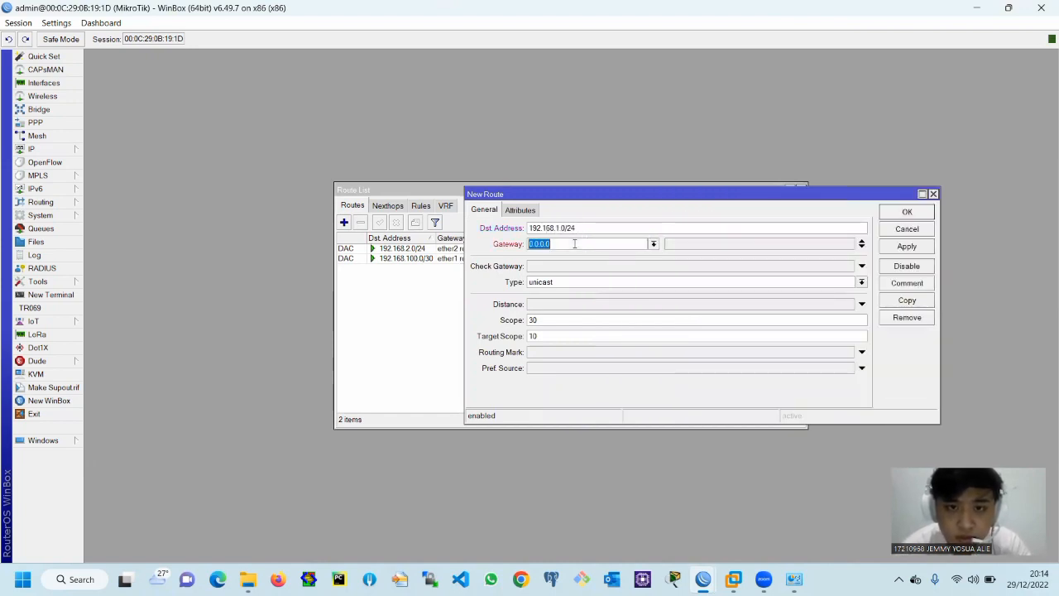
{"action": "type", "text": "192.1"}
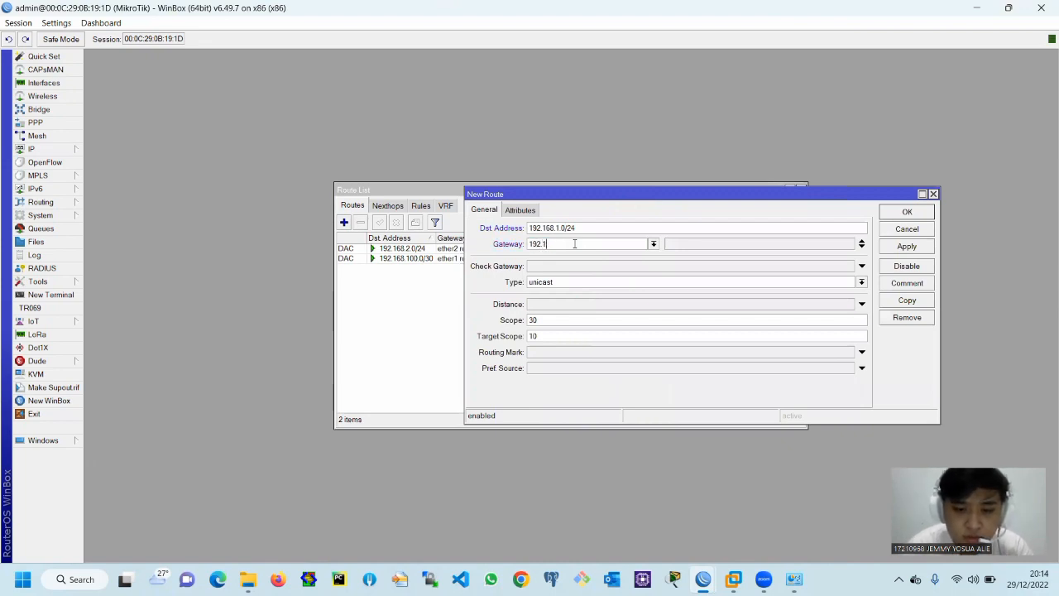
{"action": "type", "text": "68.100.1"}
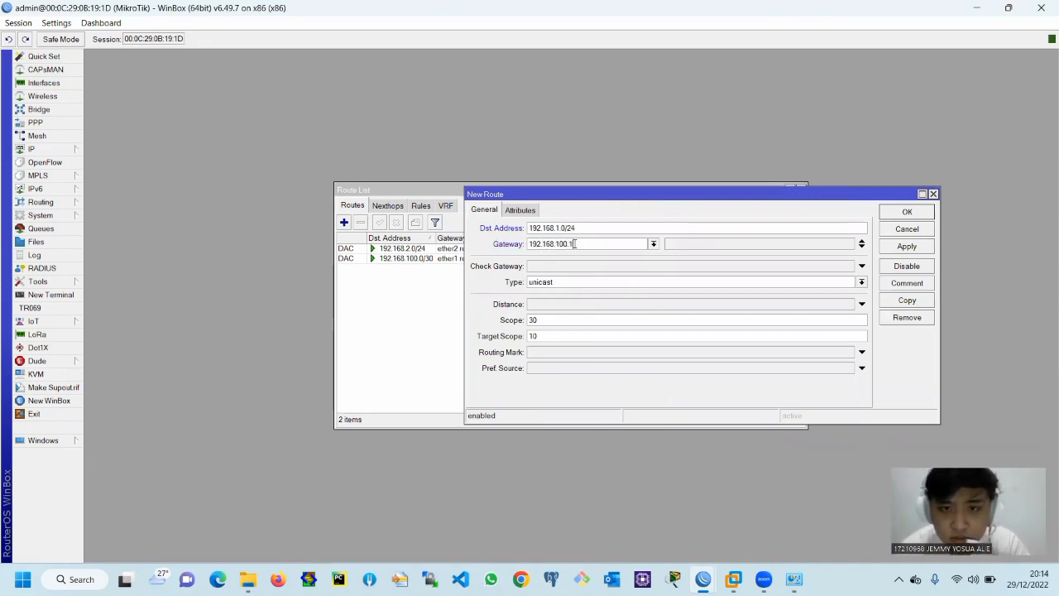
{"action": "left_click", "coordinate": [906, 246]}
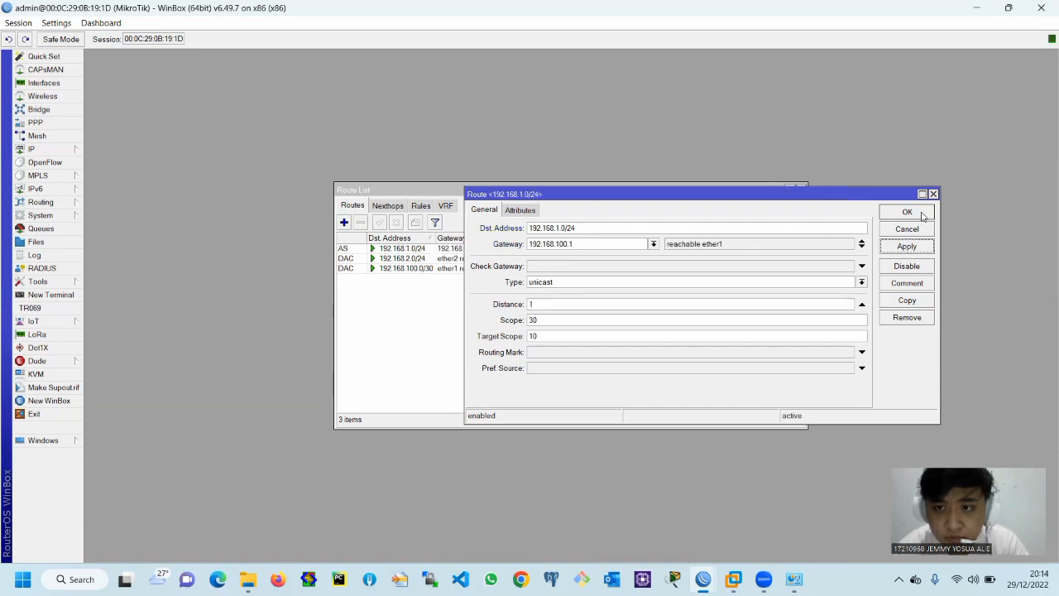
{"action": "left_click", "coordinate": [922, 214]}
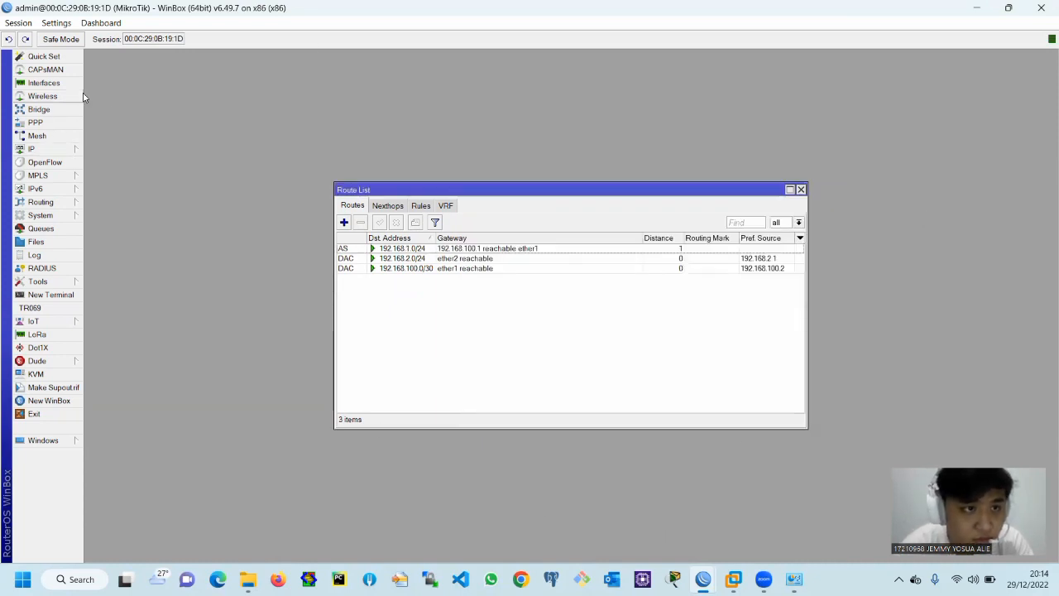
Ping 192.168.1.1 from a new terminal on the second router, checking its address list while entering the command, and stop the ping.
{"action": "left_click", "coordinate": [49, 294]}
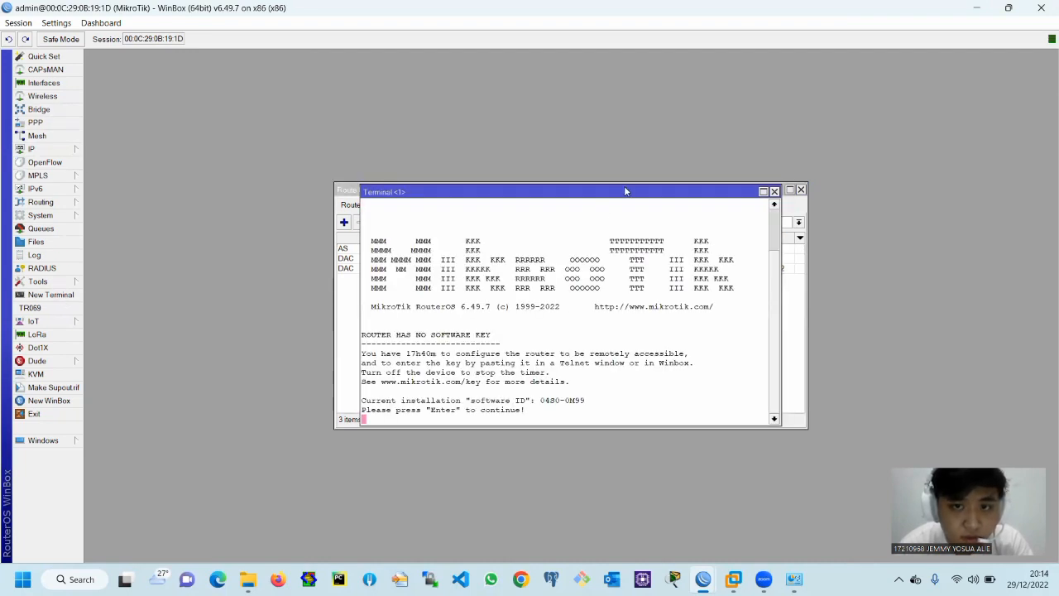
{"action": "key", "text": "Return"}
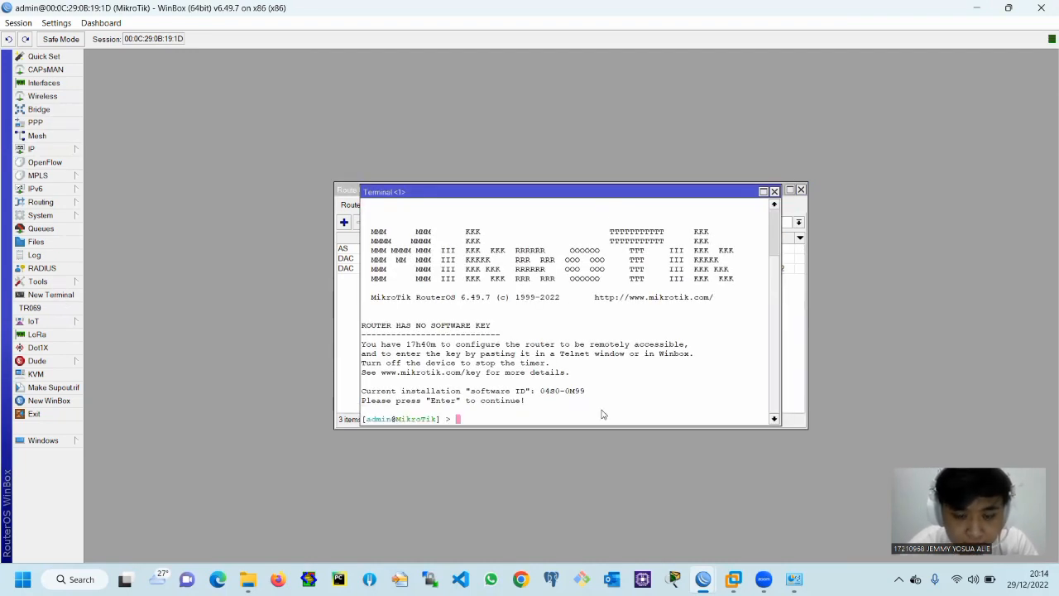
{"action": "type", "text": "pin"}
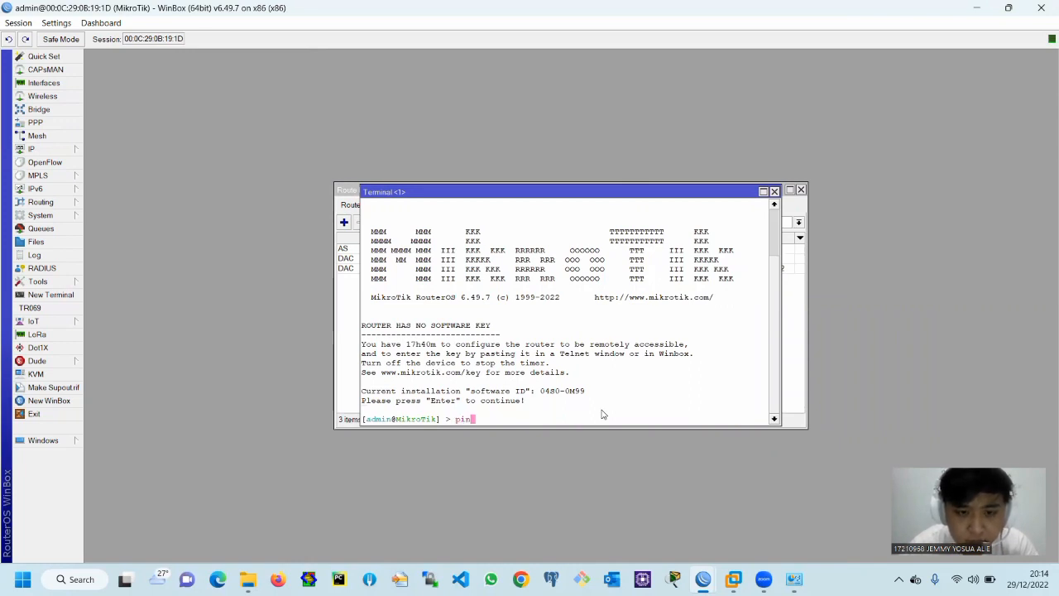
{"action": "type", "text": "g 192.168."}
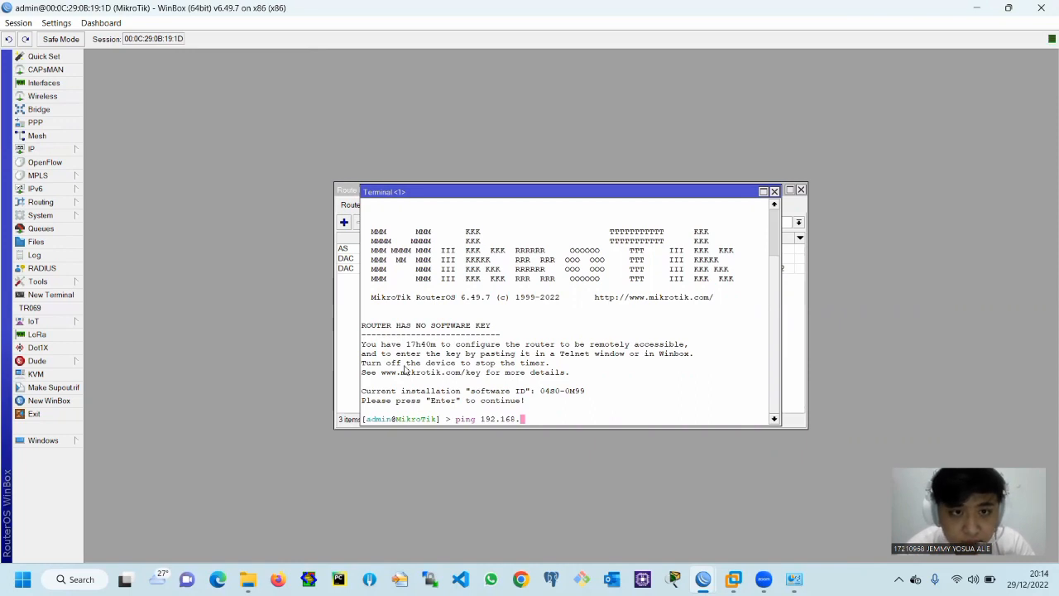
{"action": "left_click", "coordinate": [68, 150]}
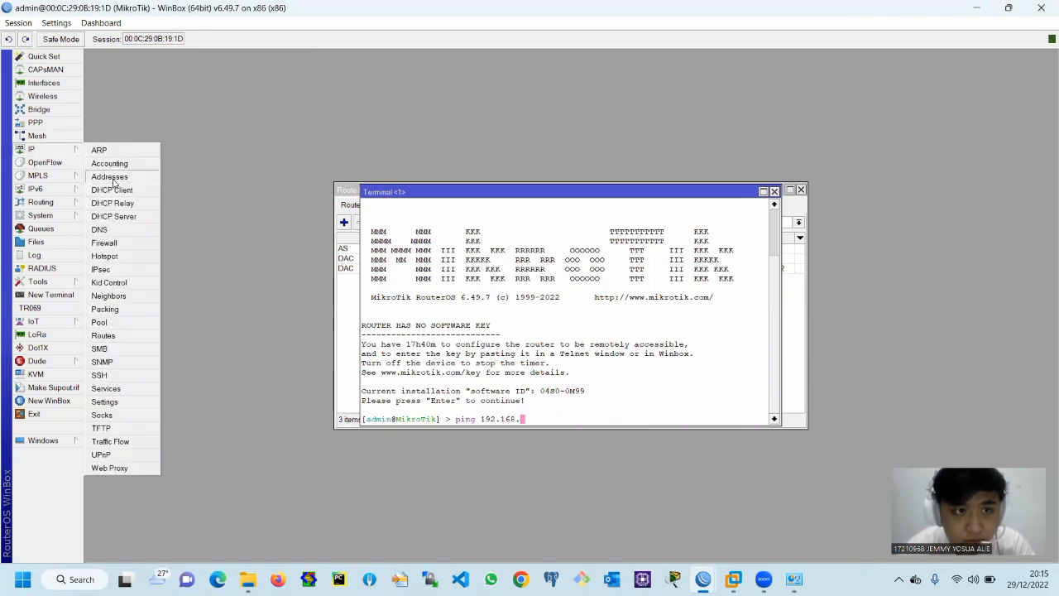
{"action": "left_click", "coordinate": [114, 175]}
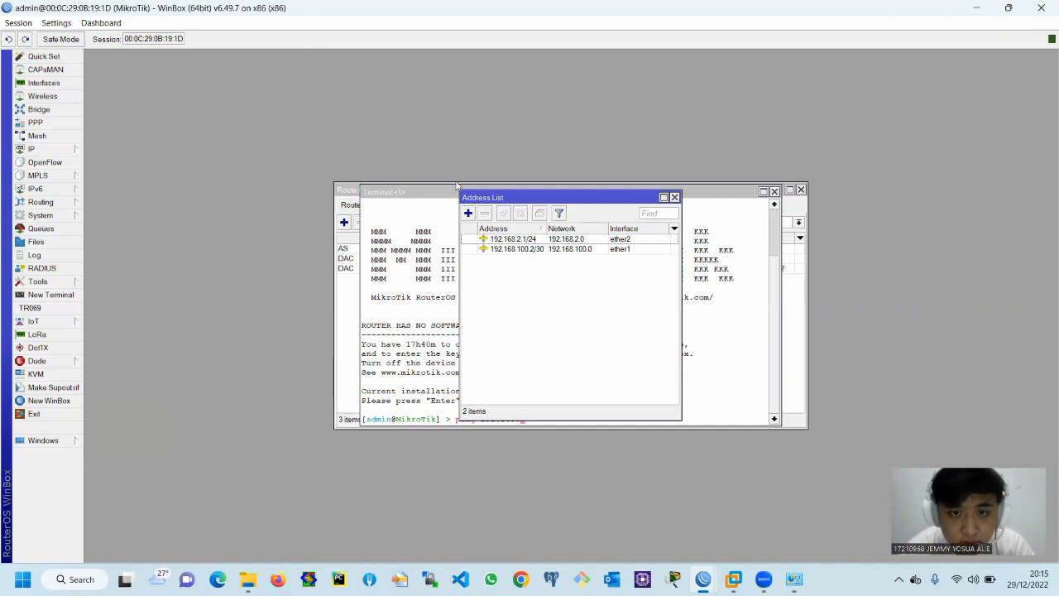
{"action": "left_click", "coordinate": [423, 189]}
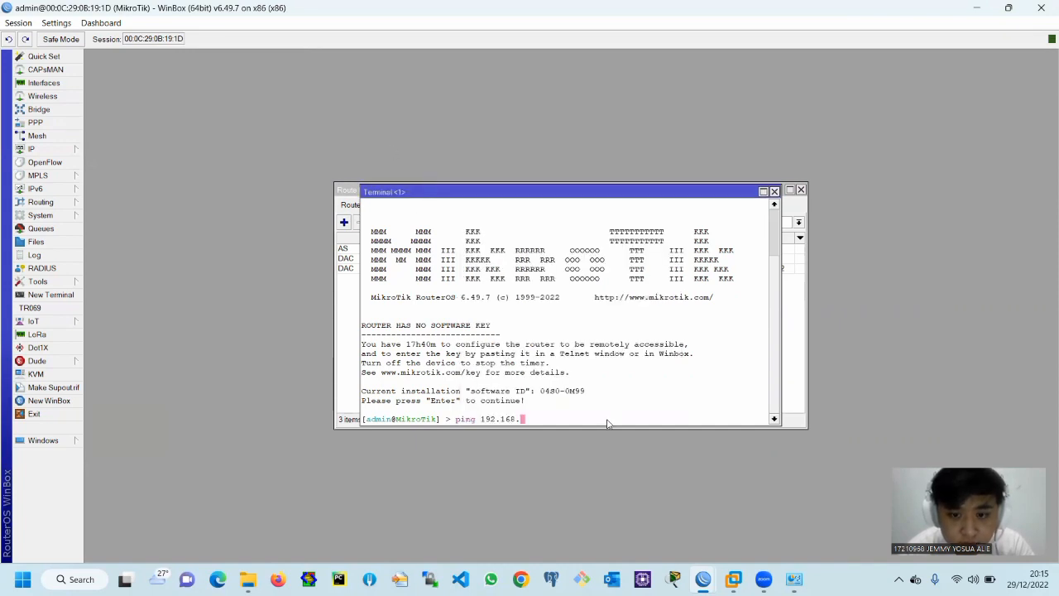
{"action": "type", "text": "1.1"}
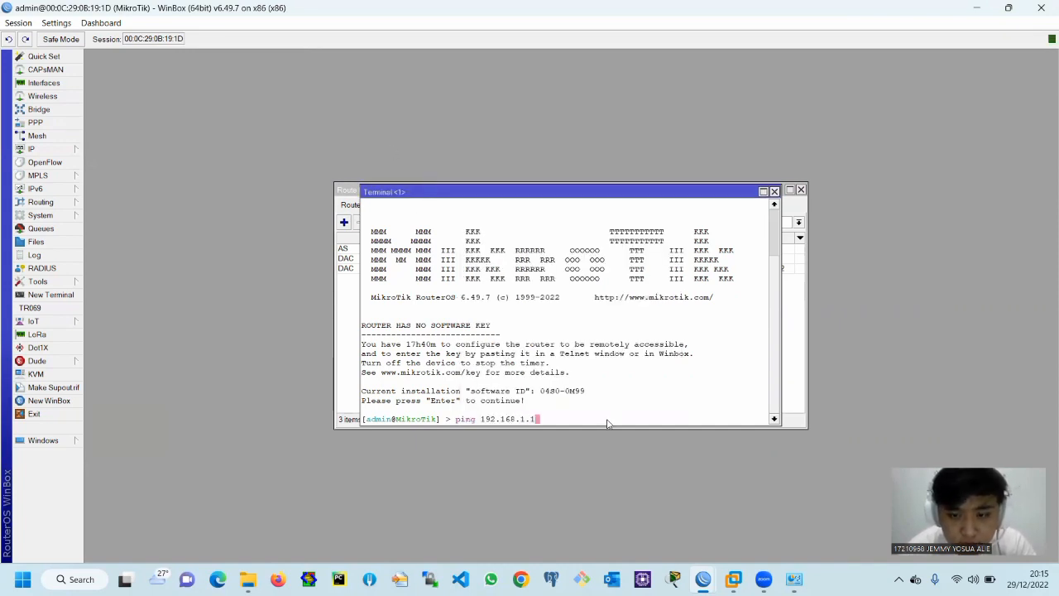
{"action": "key", "text": "Return"}
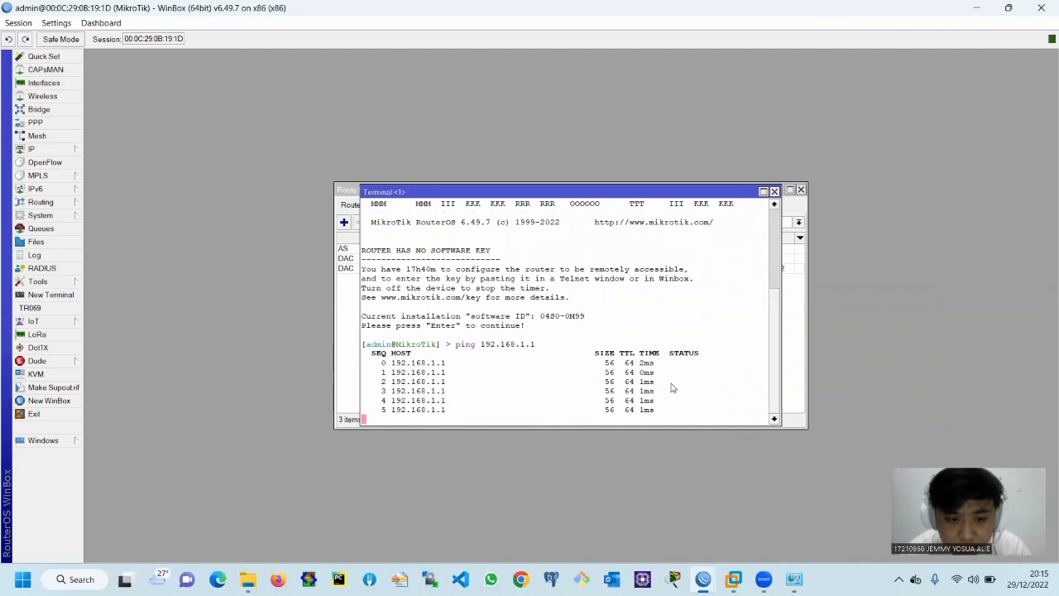
{"action": "key", "text": "ctrl+c"}
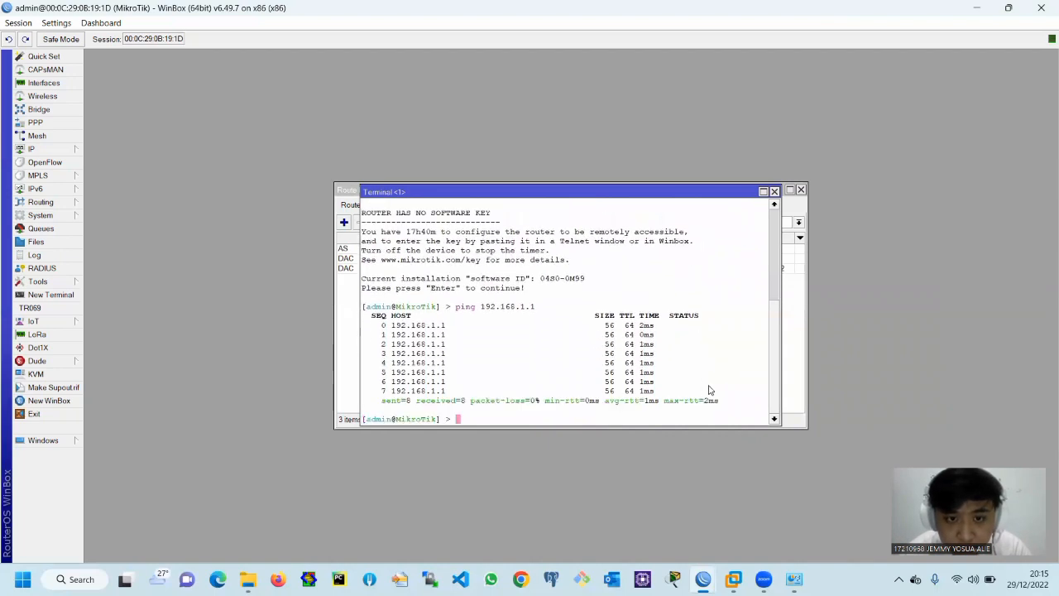
Switch to the 00:0C:29:38:F7:99 session and close its route list and address list.
{"action": "mouse_move", "coordinate": [702, 578]}
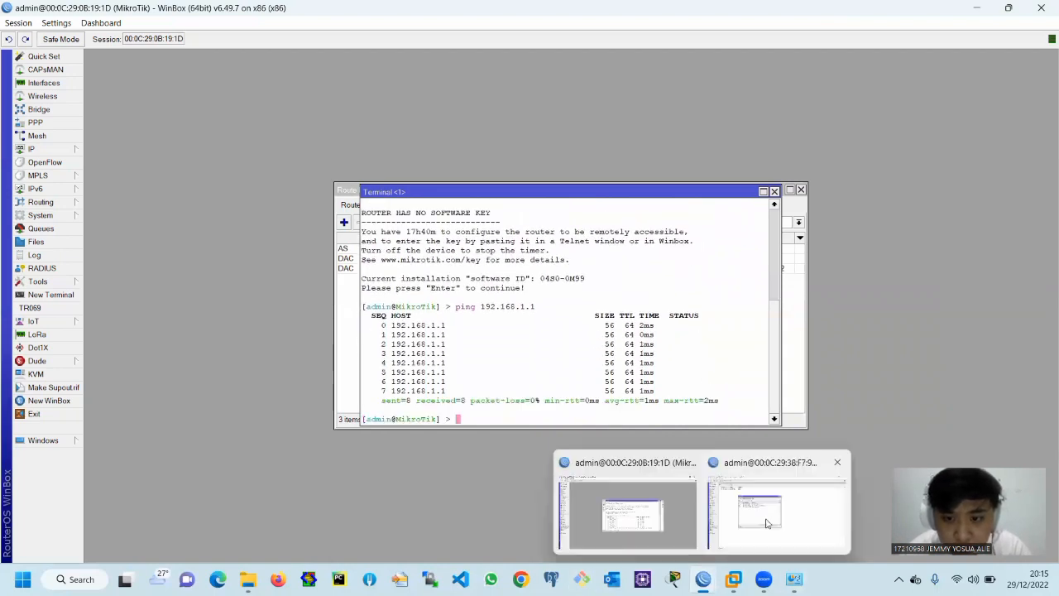
{"action": "left_click", "coordinate": [691, 523]}
{"action": "mouse_move", "coordinate": [703, 578]}
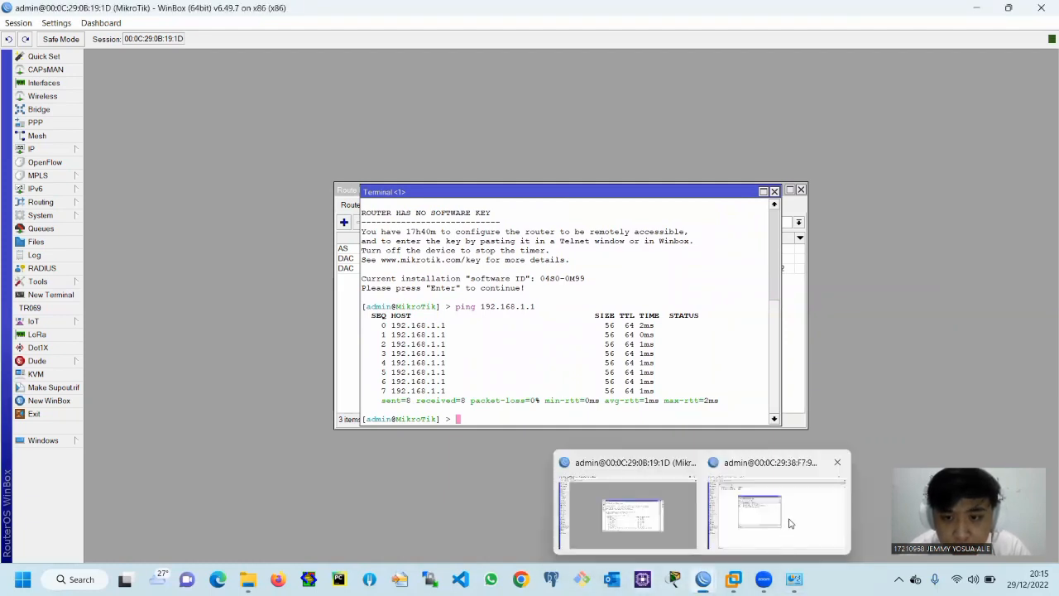
{"action": "left_click", "coordinate": [790, 523]}
{"action": "left_click", "coordinate": [558, 160]}
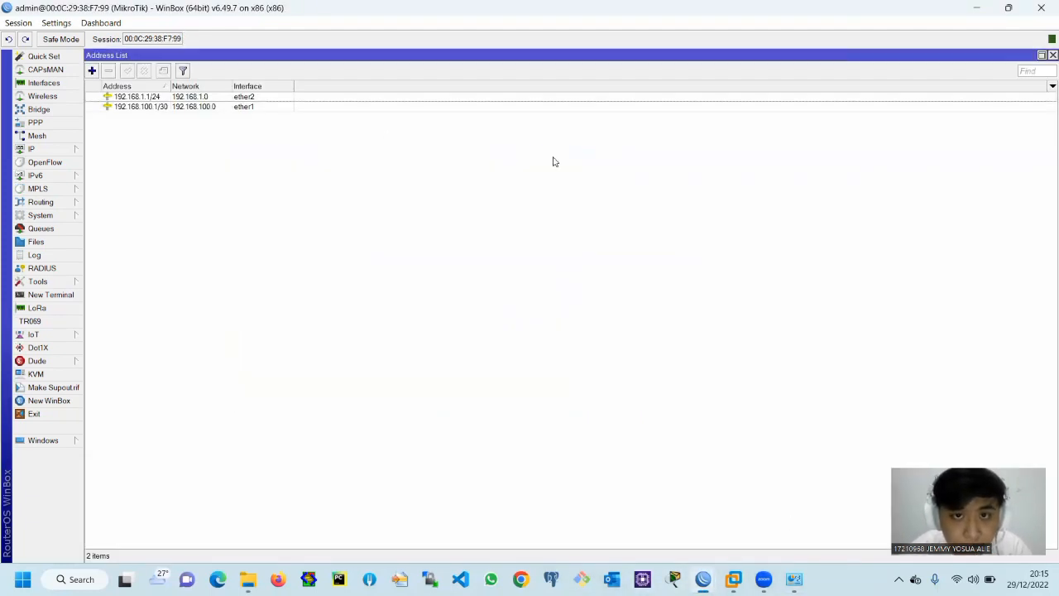
{"action": "left_click", "coordinate": [1053, 55]}
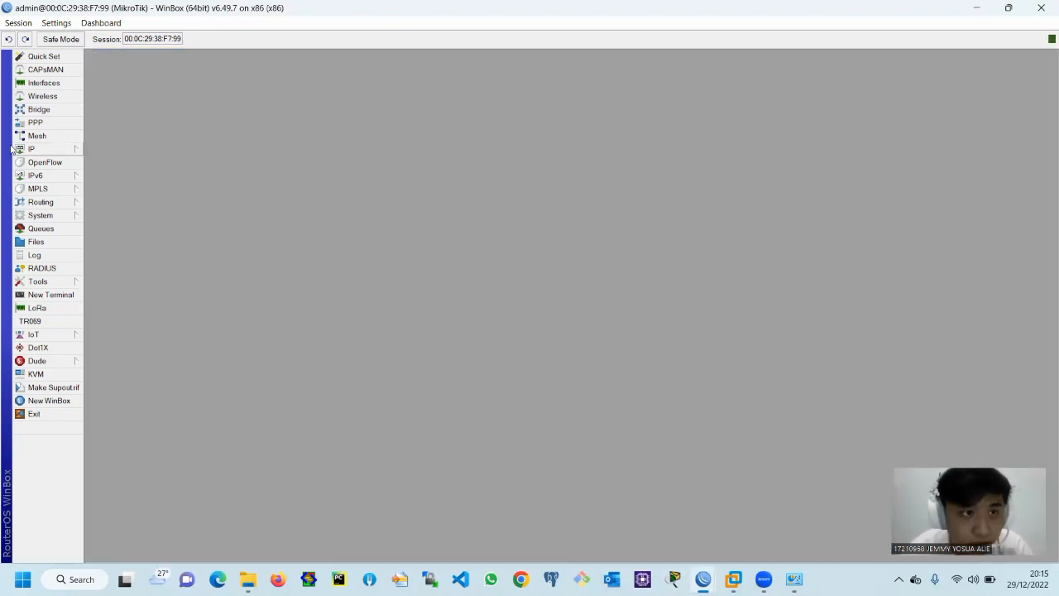
{"action": "left_click", "coordinate": [38, 150]}
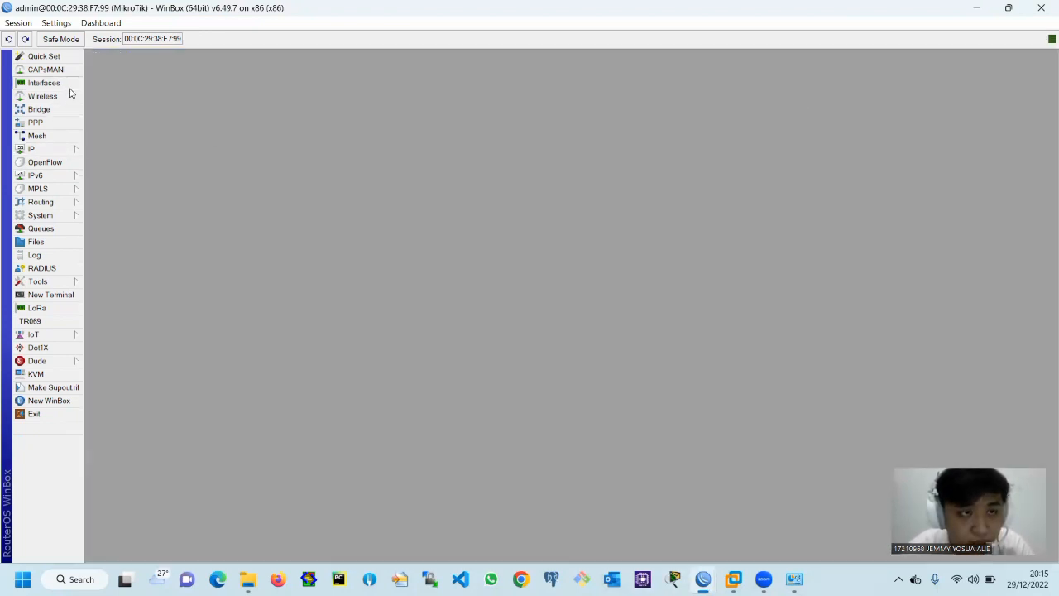
Open a new terminal on the 00:0C:29:38:F7:99 router, maximize it and continue to the command prompt.
{"action": "left_click", "coordinate": [73, 190]}
{"action": "left_click", "coordinate": [49, 295]}
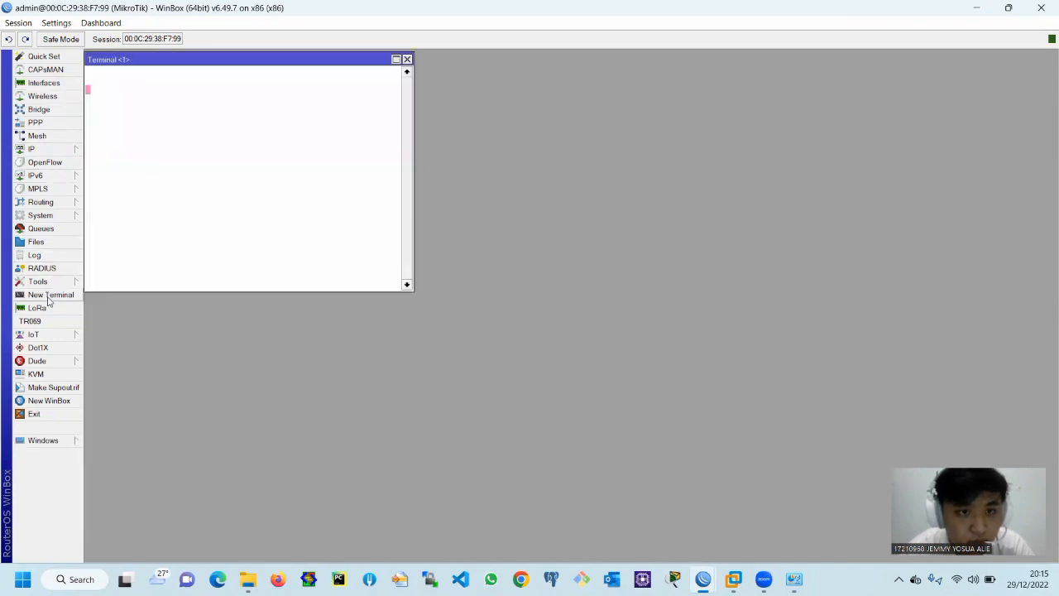
{"action": "left_click", "coordinate": [396, 59]}
{"action": "key", "text": "Return"}
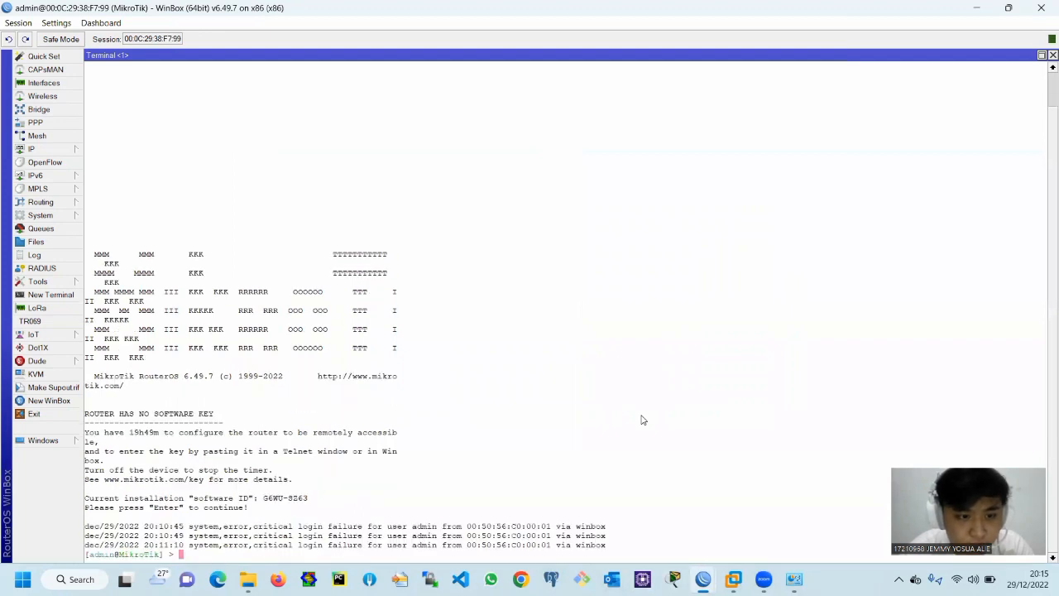
Ping 192.168.2.1 from the first router's terminal and stop the ping after several replies.
{"action": "type", "text": "ping "}
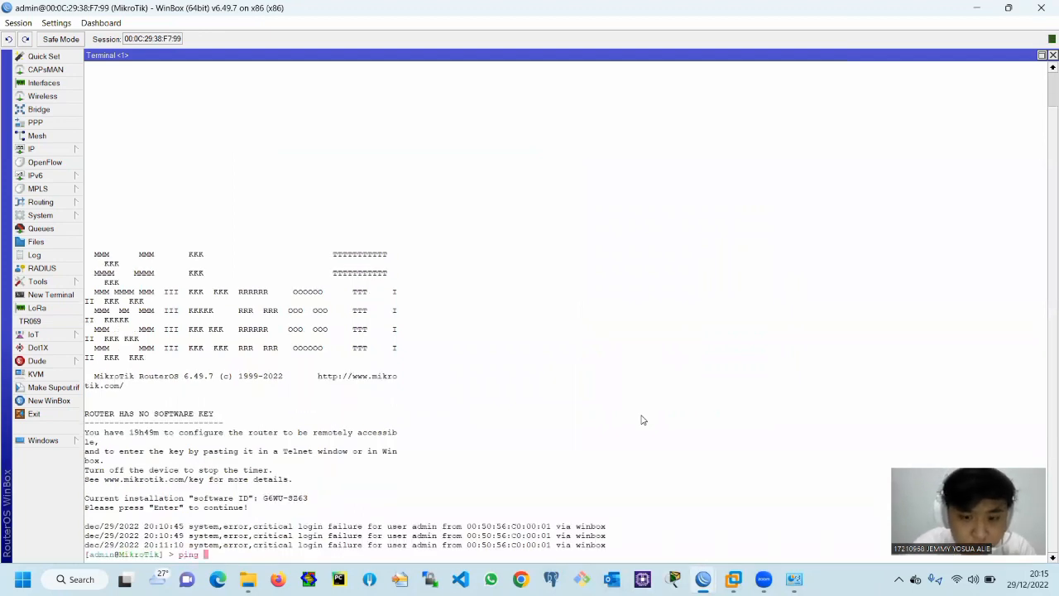
{"action": "type", "text": "192.168"}
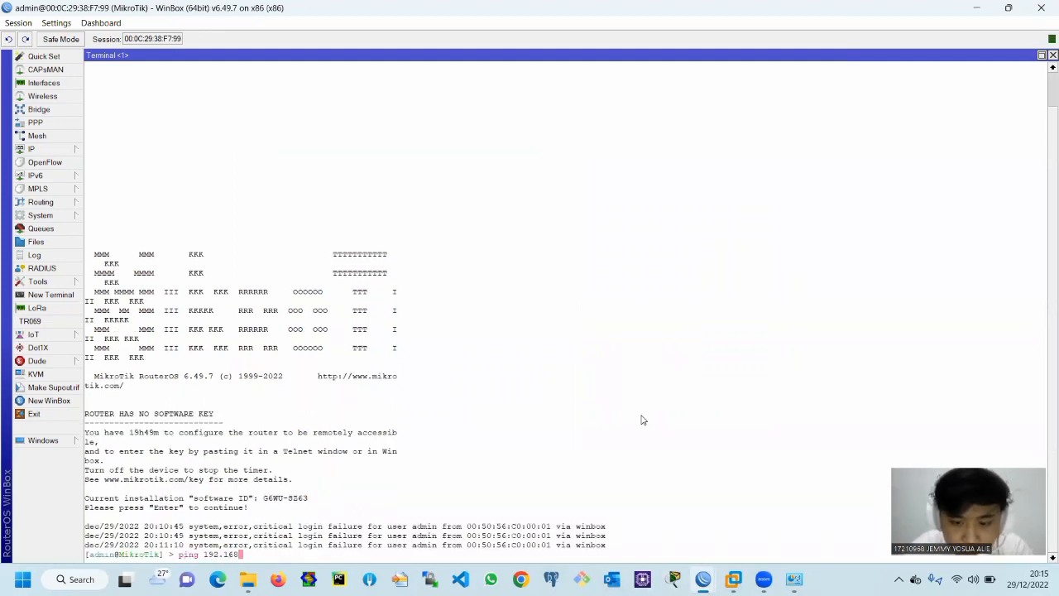
{"action": "type", "text": "."}
{"action": "type", "text": "2.1"}
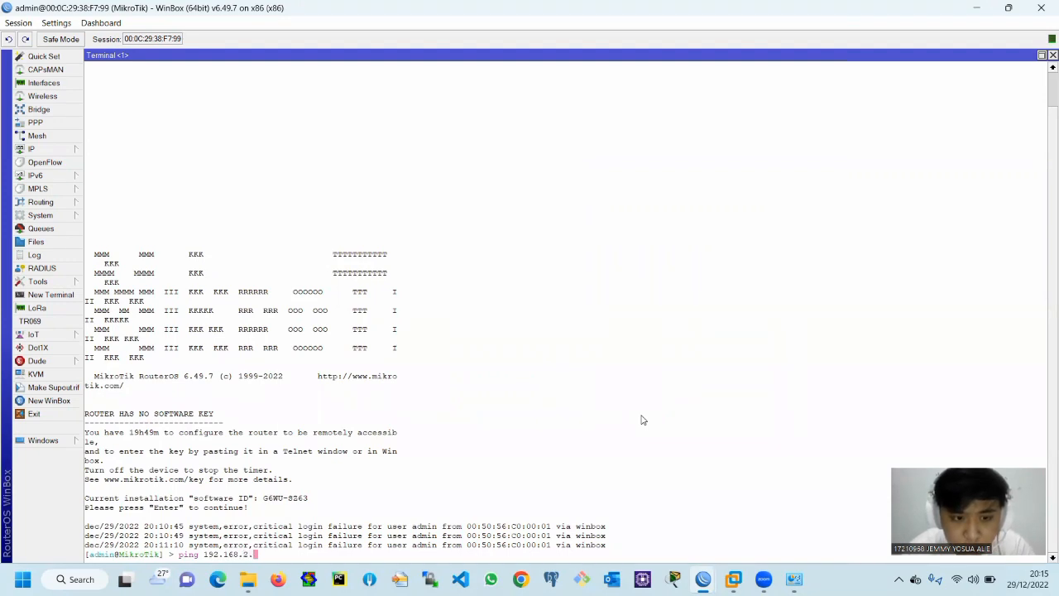
{"action": "key", "text": "Return"}
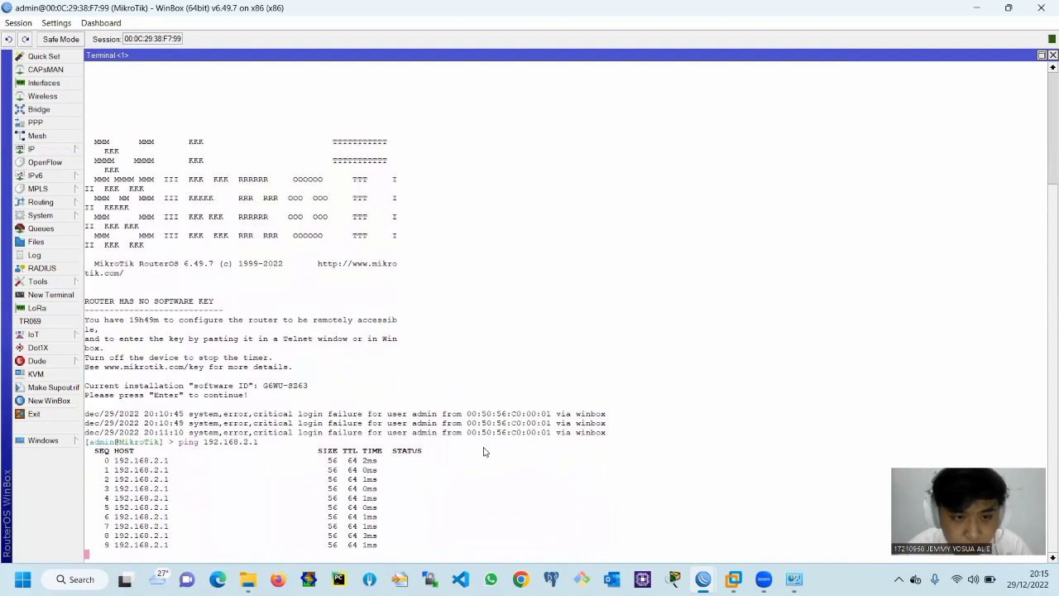
{"action": "key", "text": "ctrl+c"}
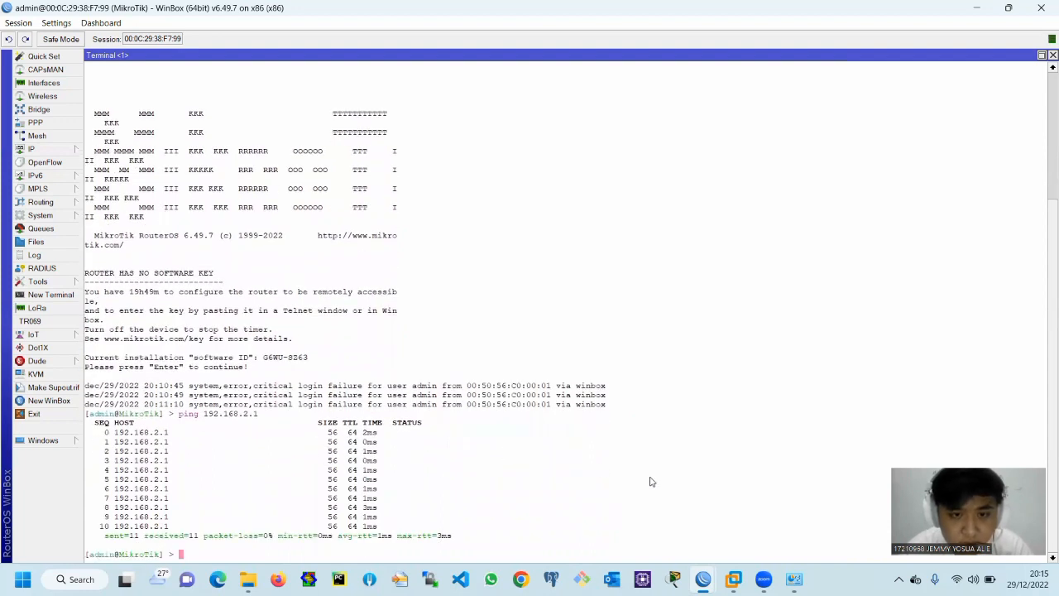